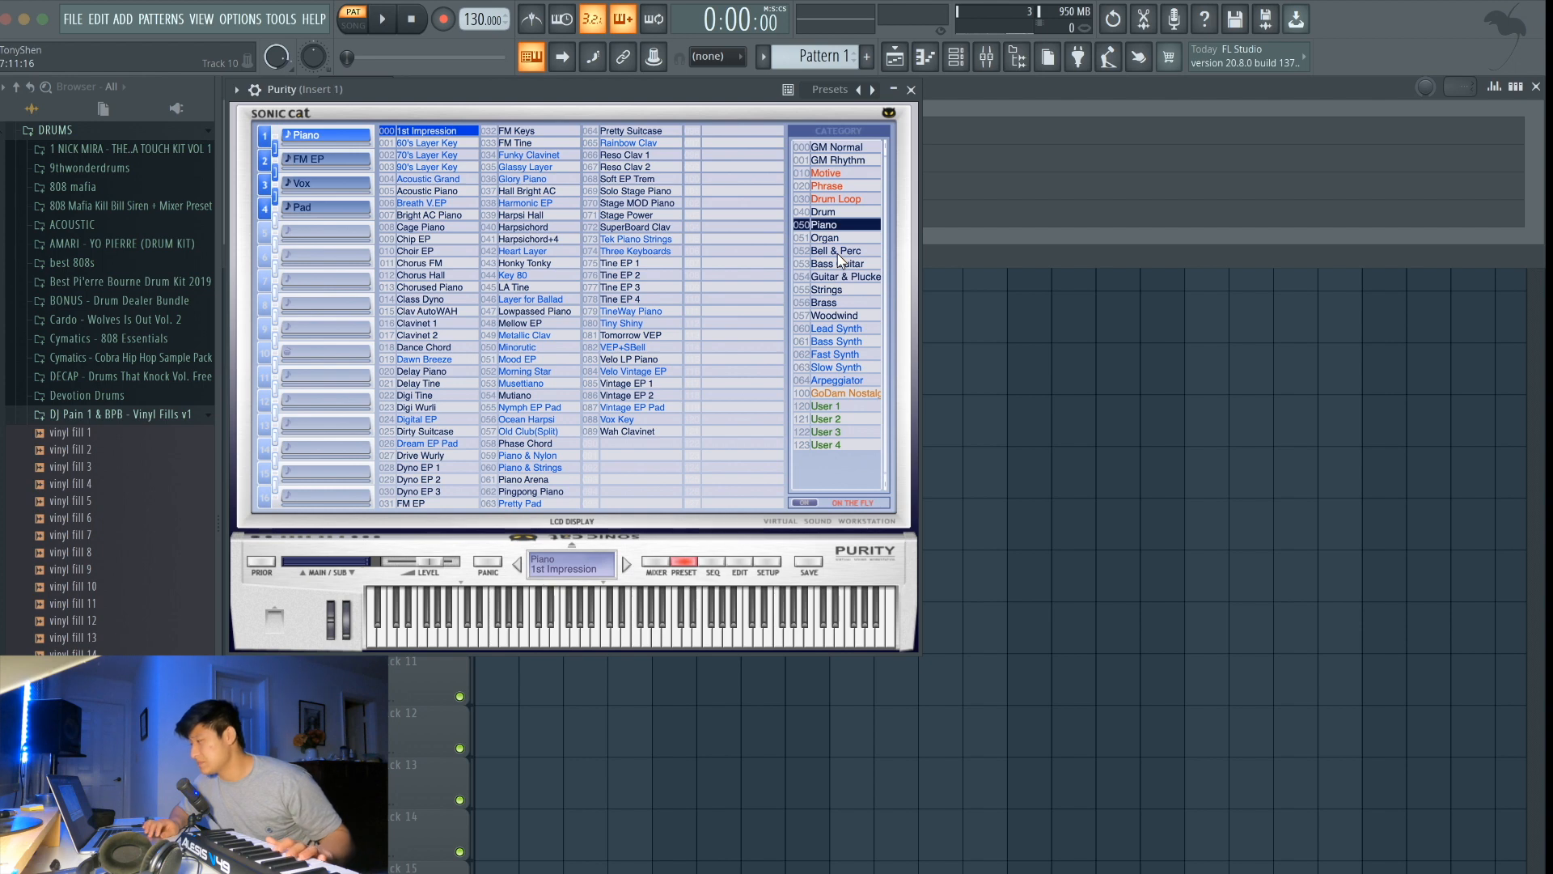
# Step: Audition the Choir EP, Drive Wurly and Harpsi Hall presets from Purity's Piano category
pyautogui.click(825, 265)
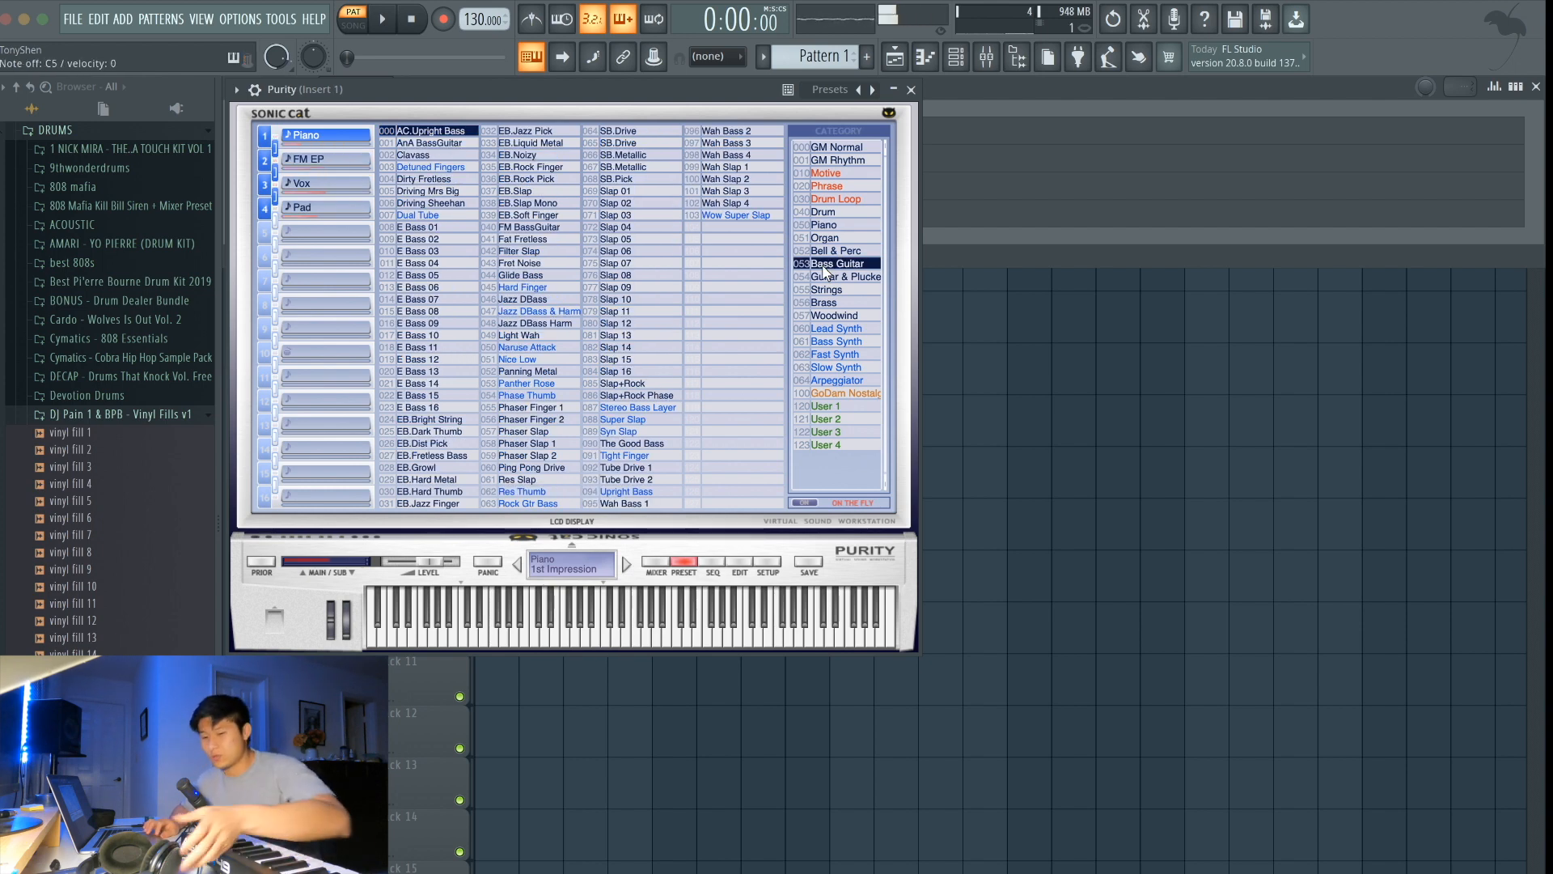
pyautogui.click(824, 224)
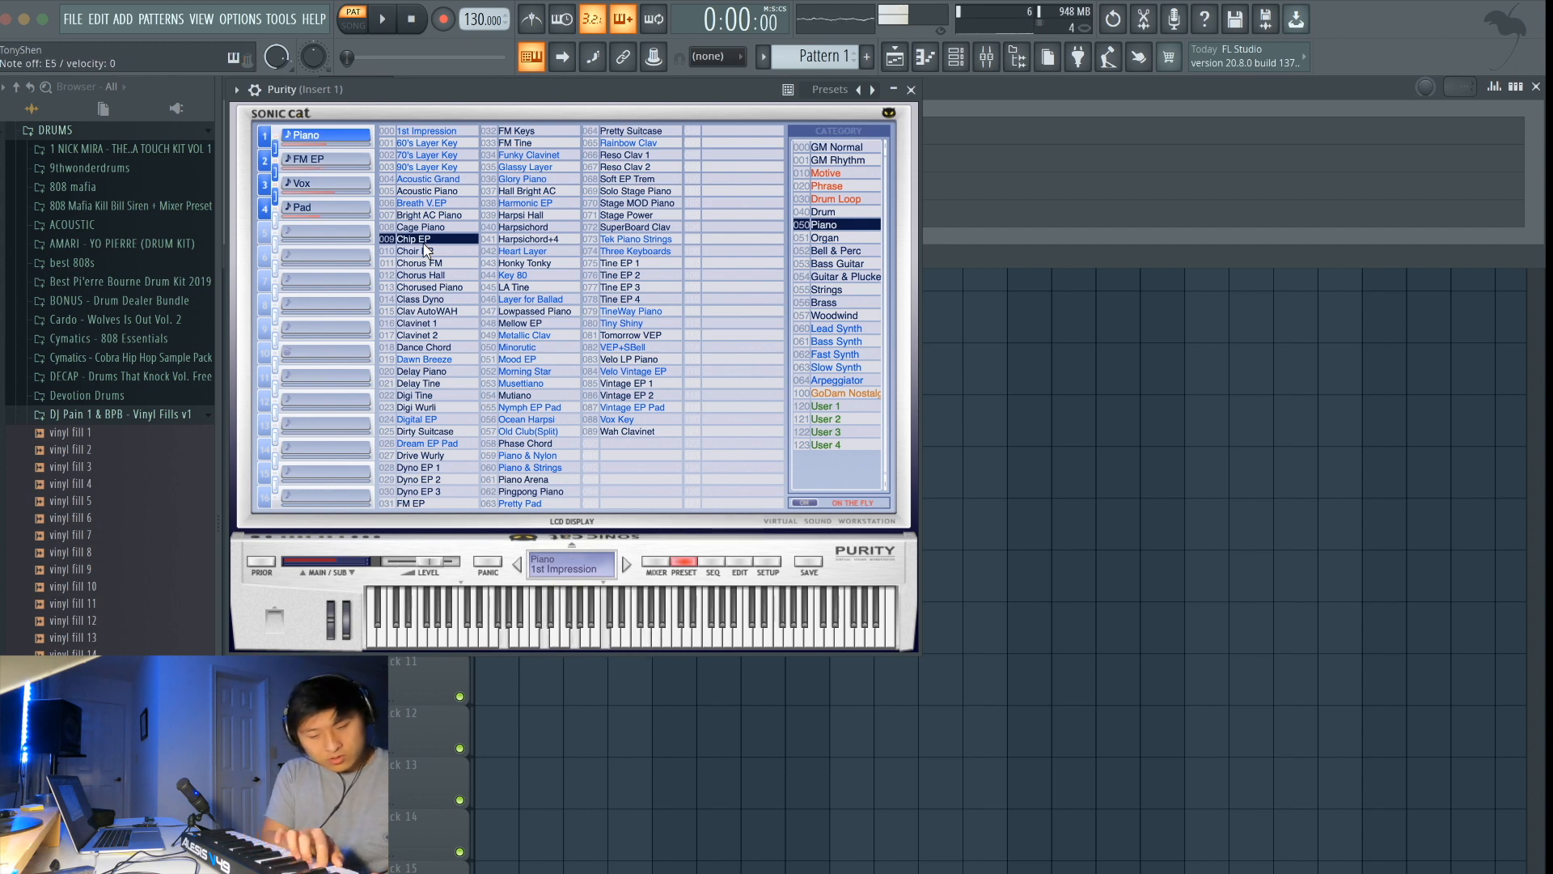
pyautogui.click(425, 251)
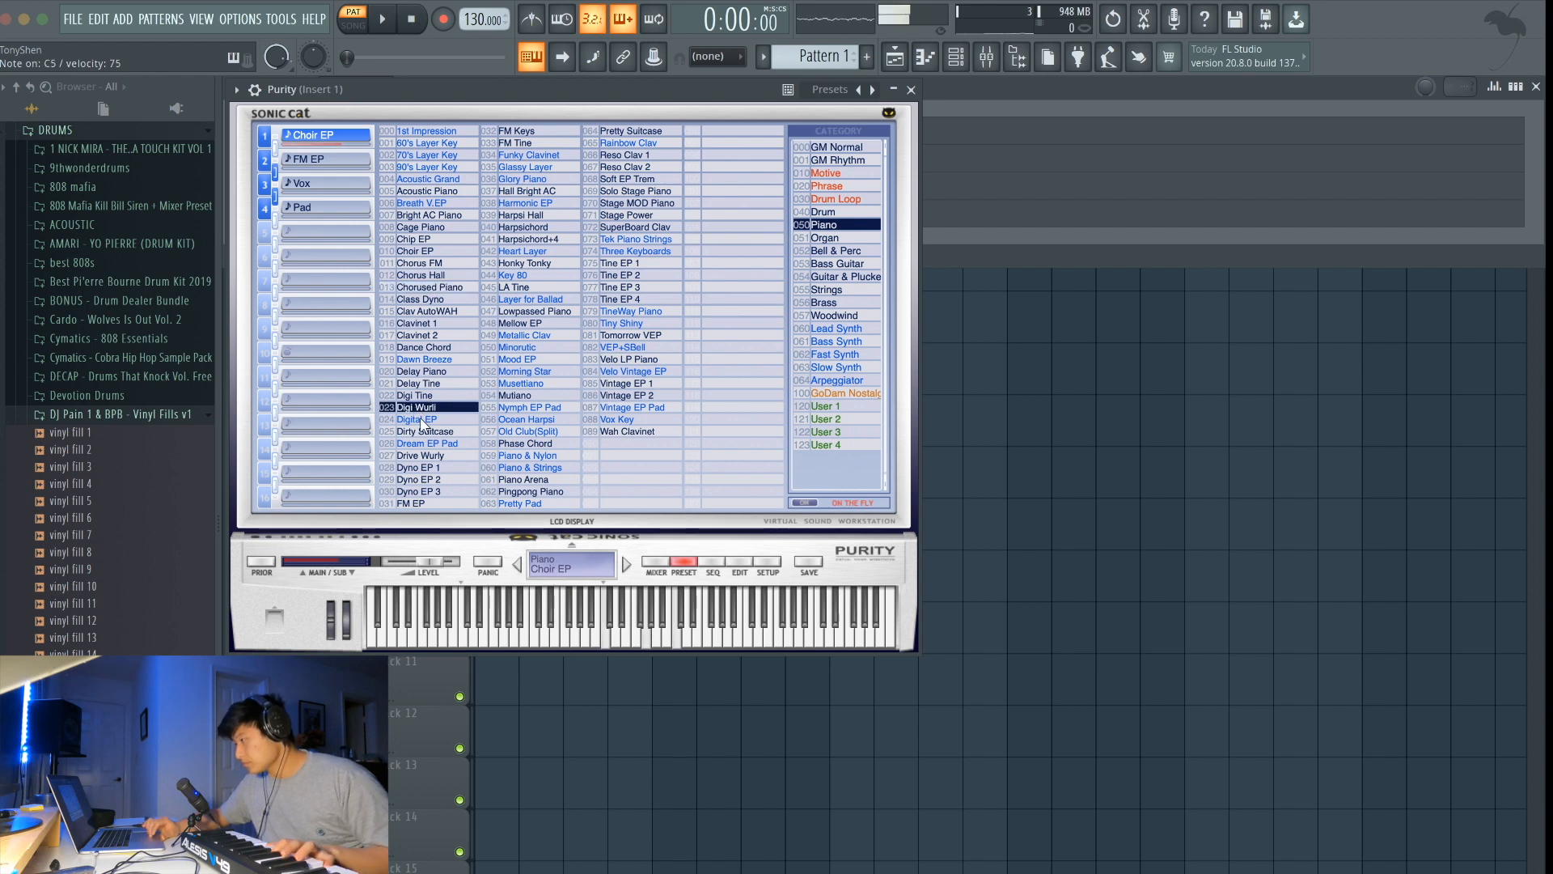
pyautogui.click(430, 458)
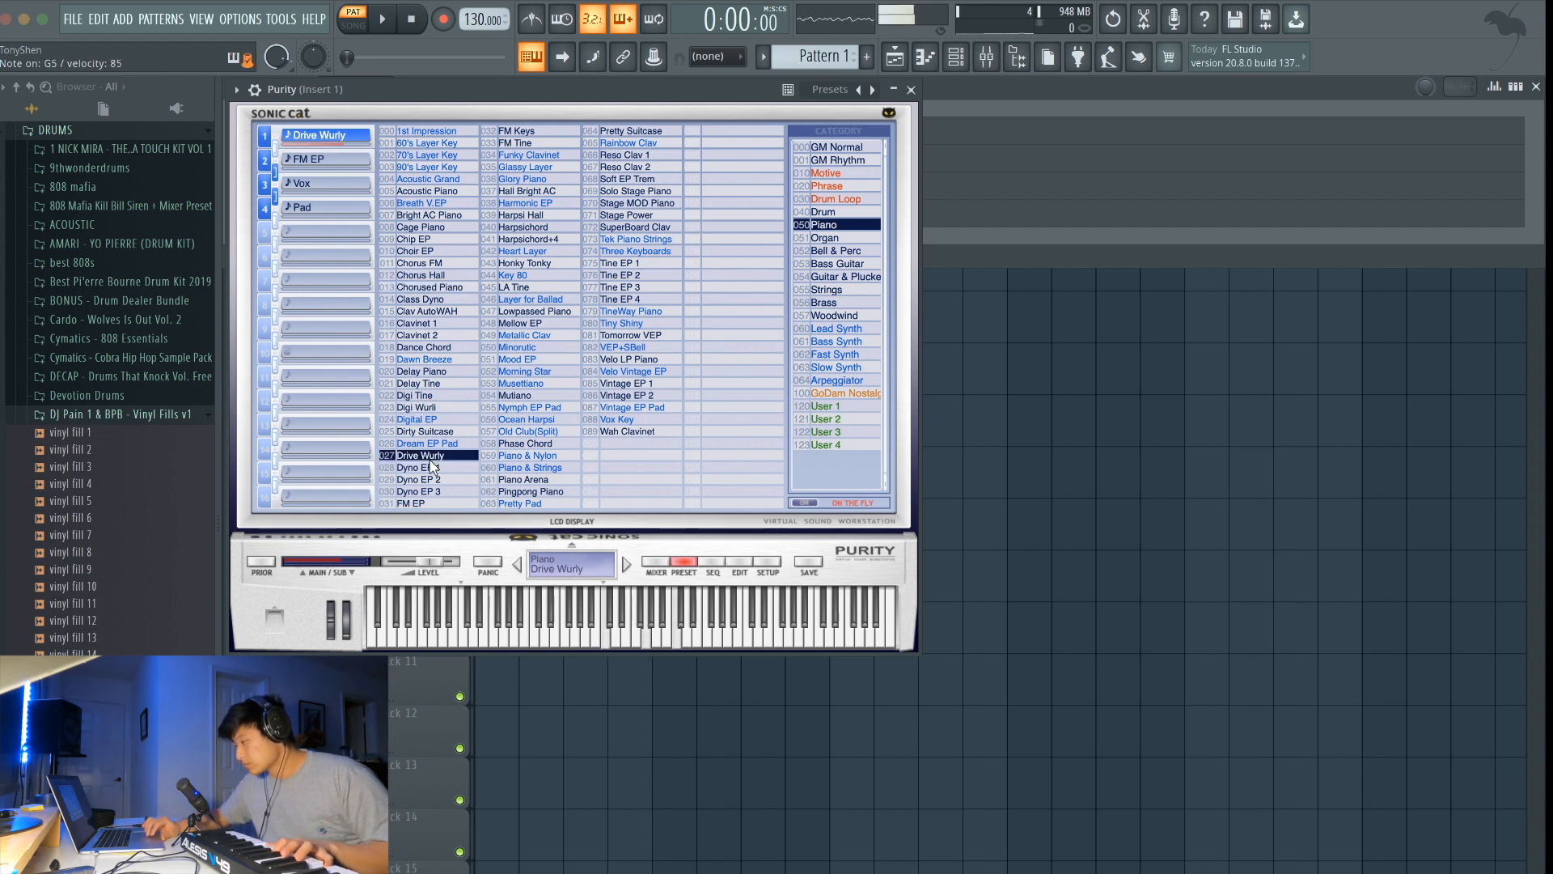
pyautogui.click(539, 216)
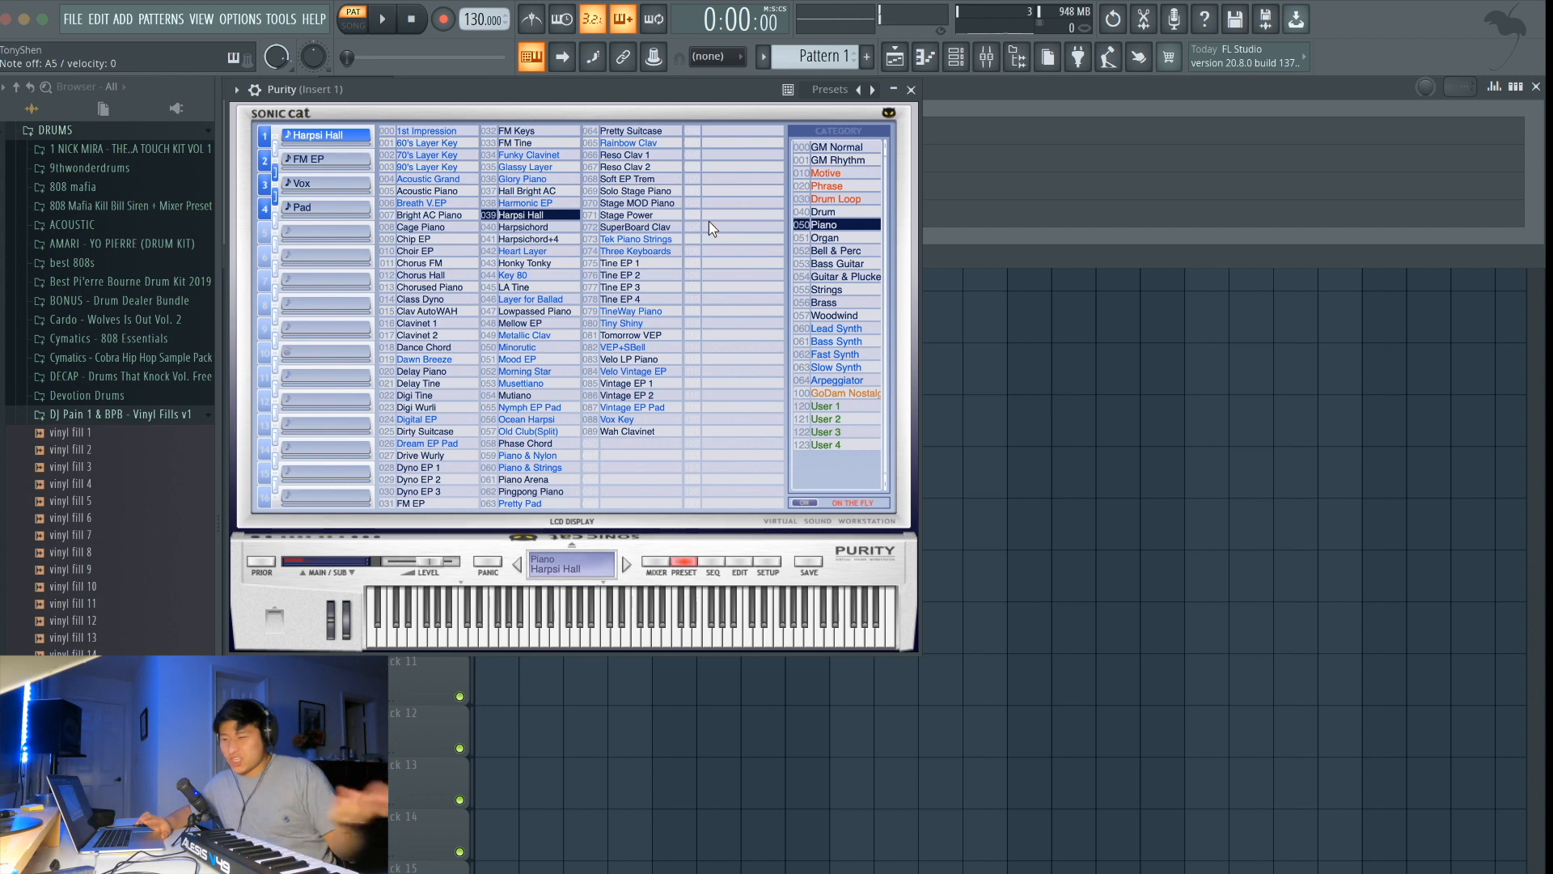
# Step: Audition other Purity sounds, including Pan Flute from Woodwind and Simple Sqr and Sine Lead from Lead Synth
pyautogui.click(817, 238)
pyautogui.click(833, 251)
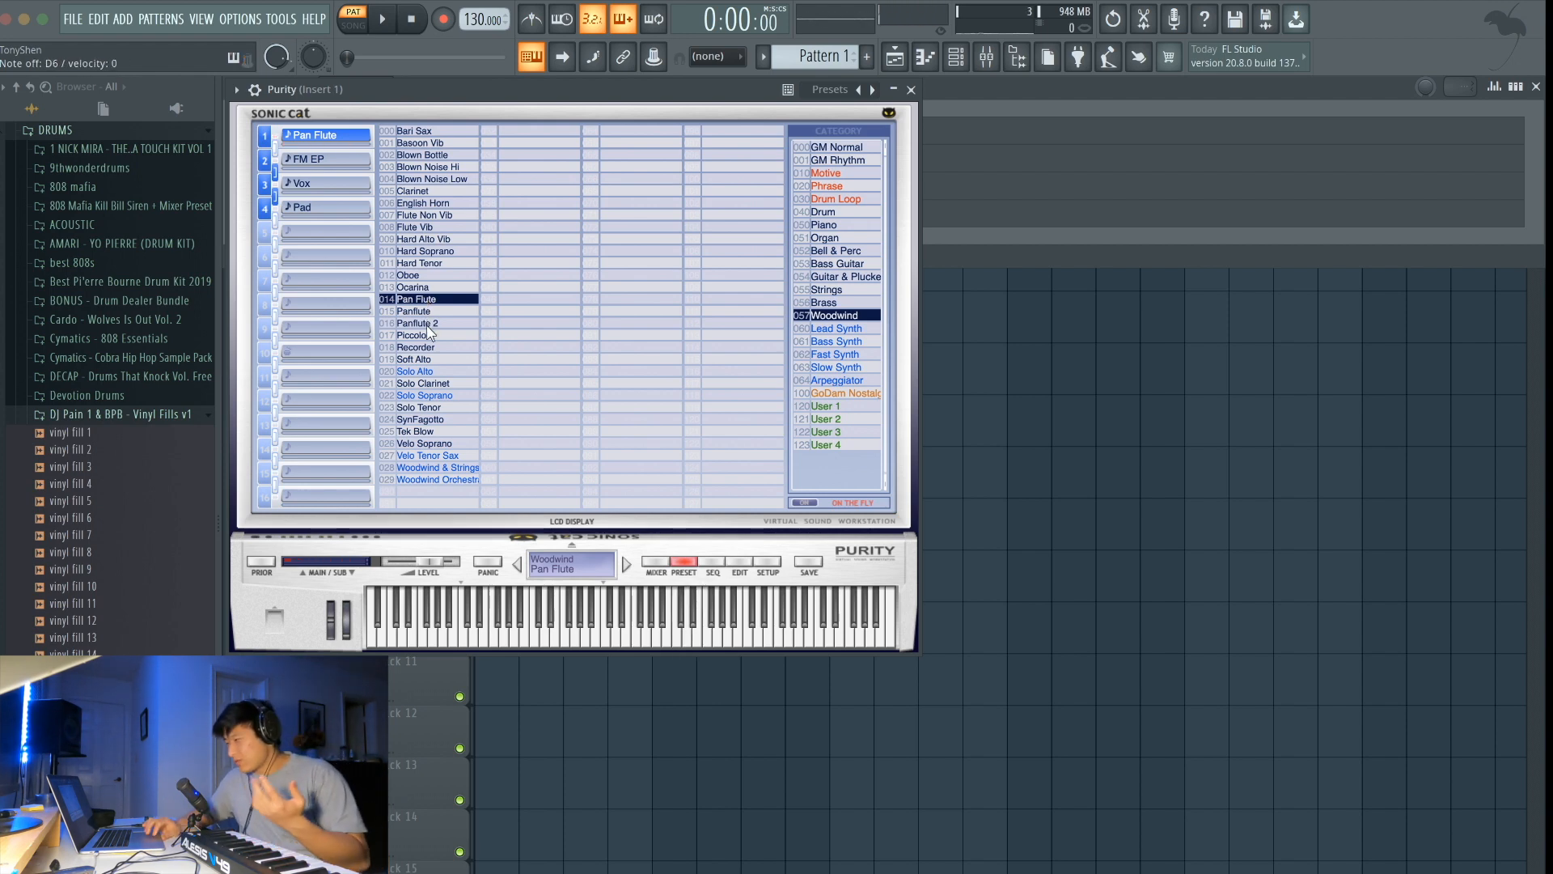
pyautogui.click(824, 330)
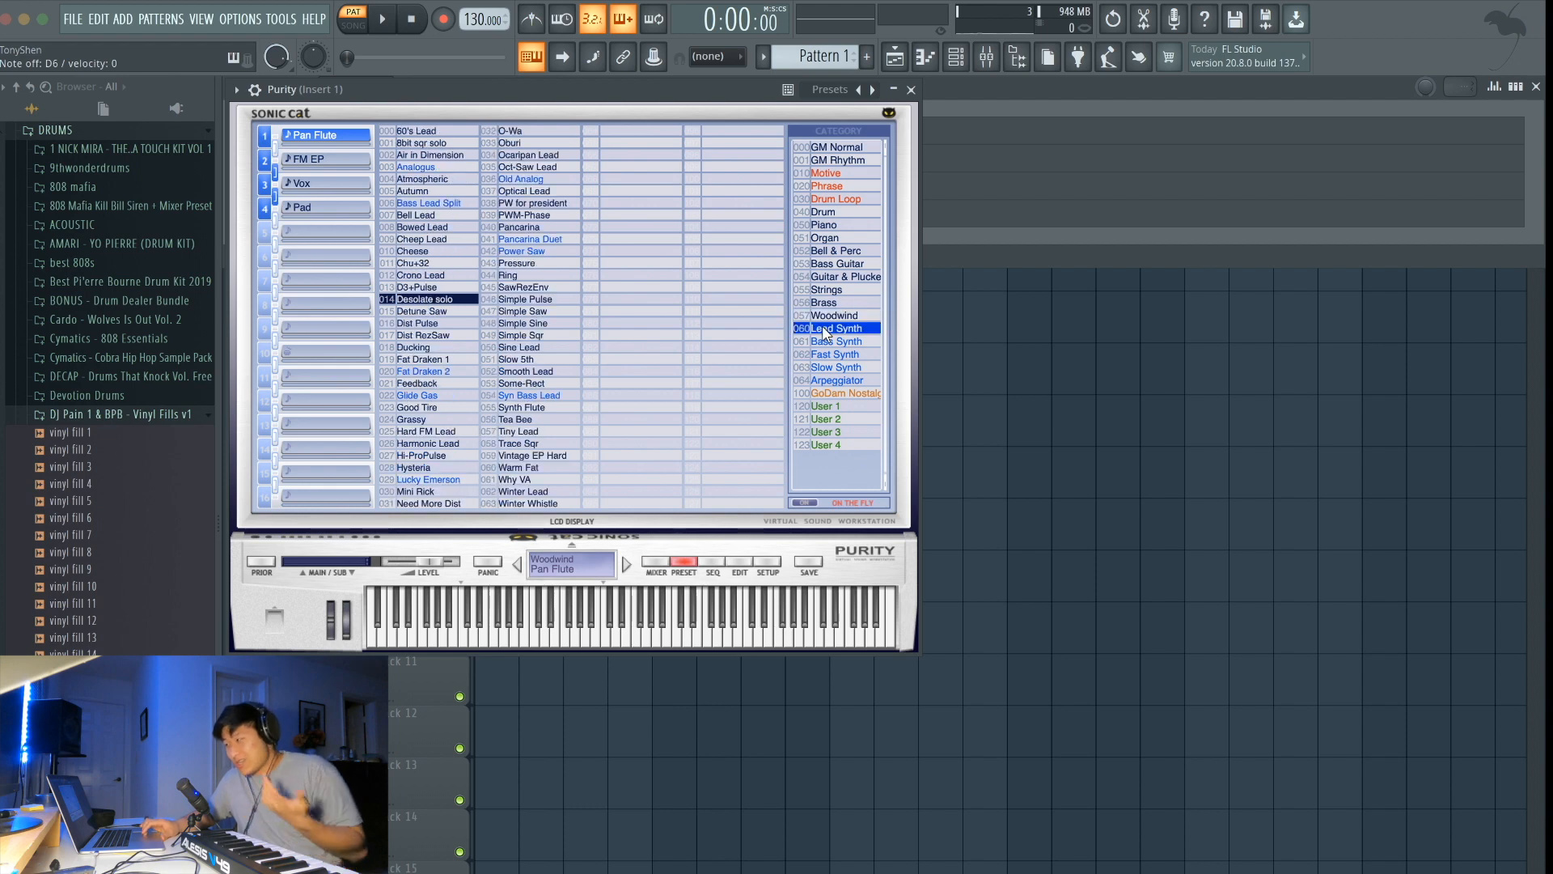
pyautogui.click(553, 335)
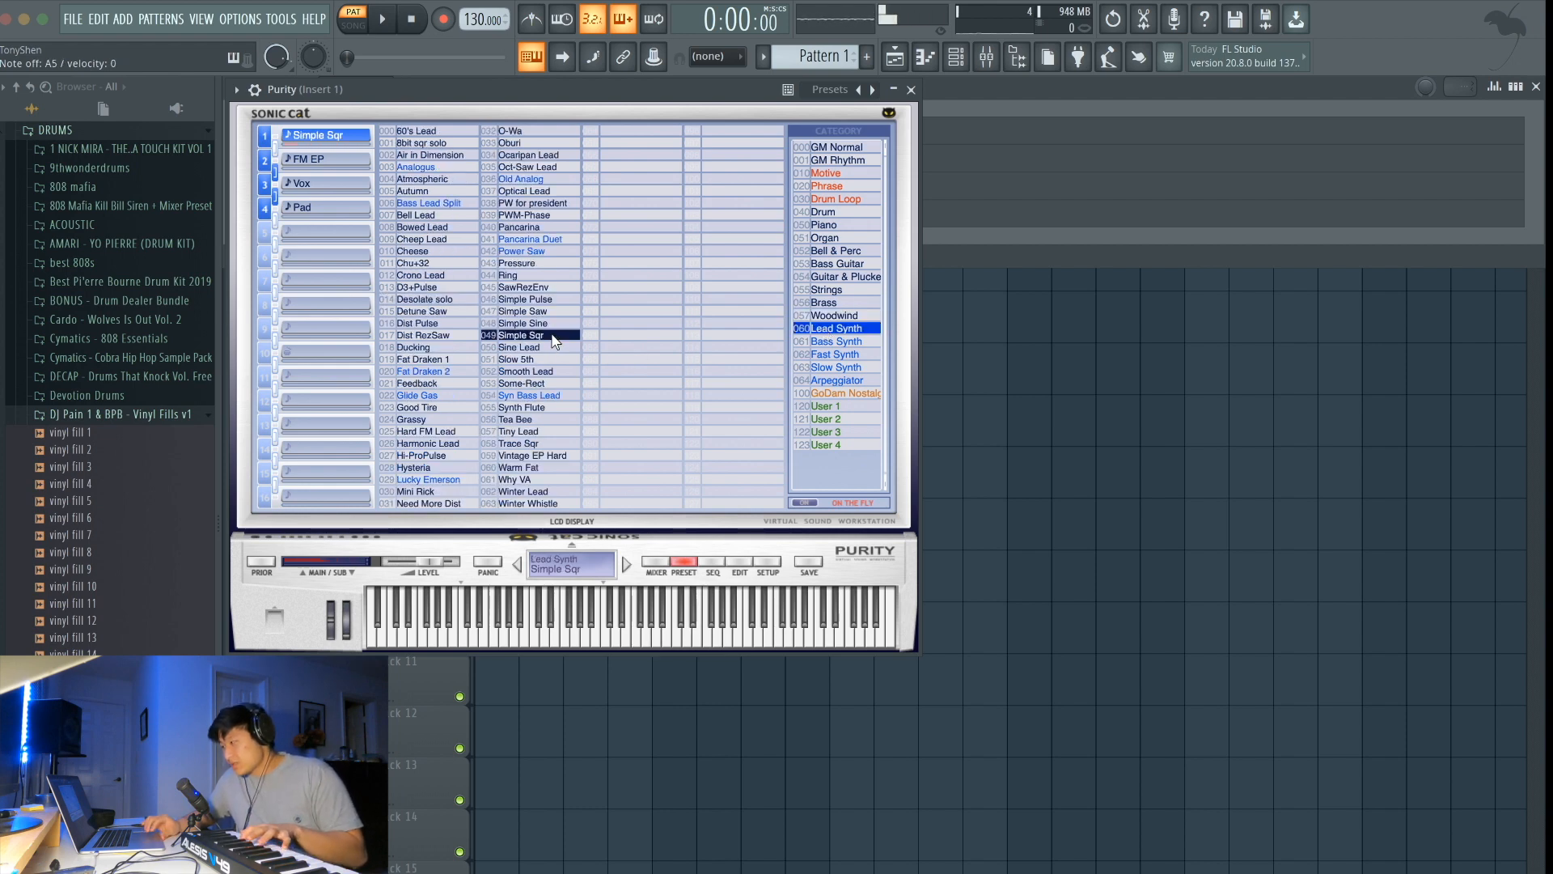
pyautogui.click(540, 347)
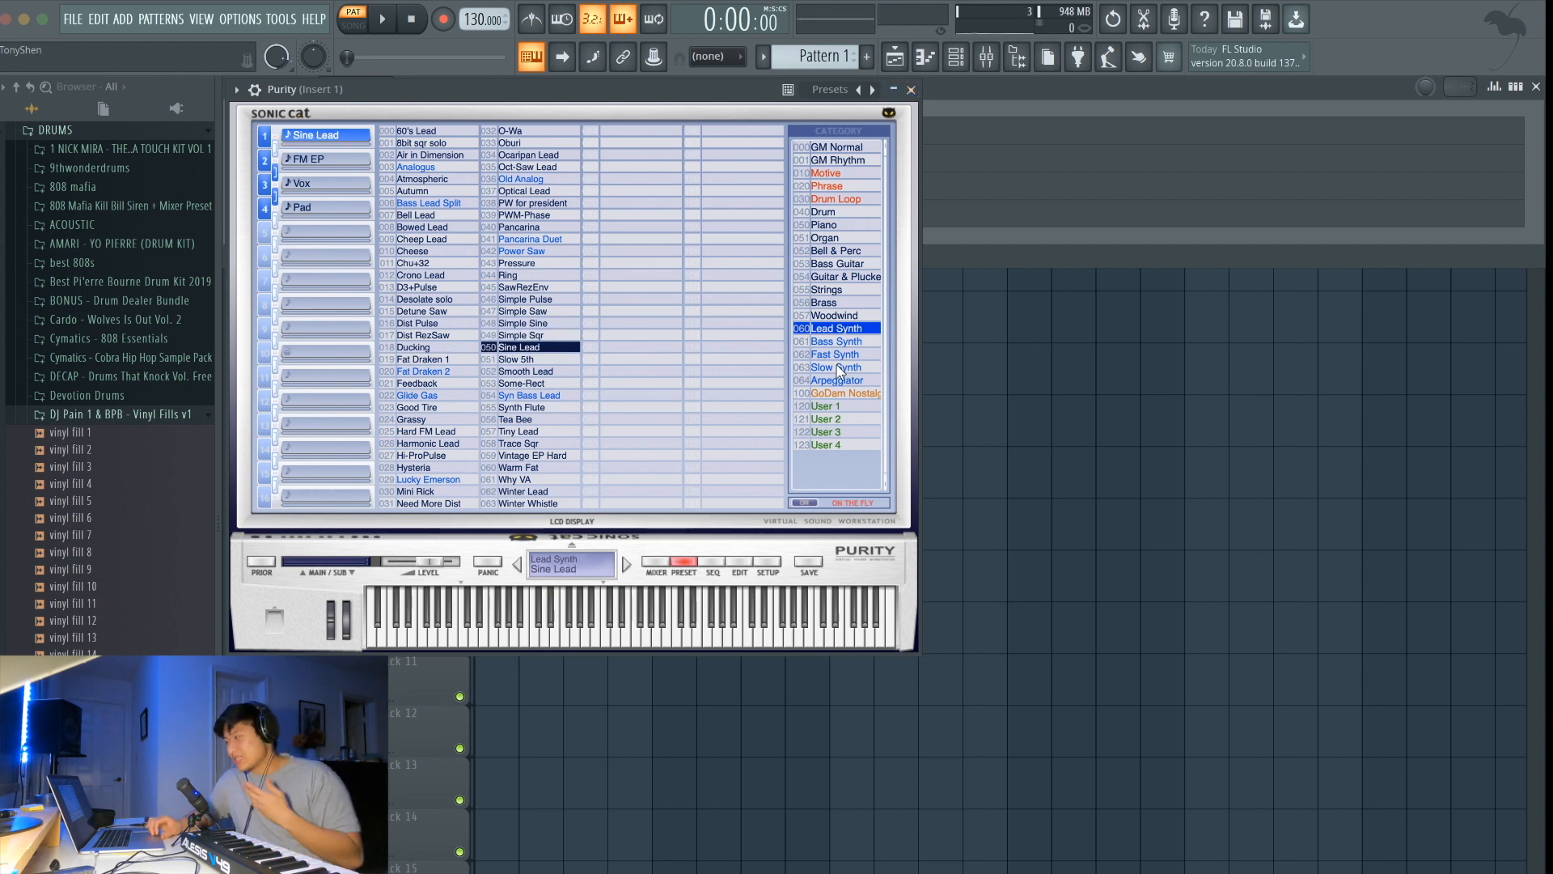
# Step: Try Digi Vibe 2 and Metystal 2 in Purity's Bell & Perc category and load the Agogo preset
pyautogui.click(842, 265)
pyautogui.click(837, 252)
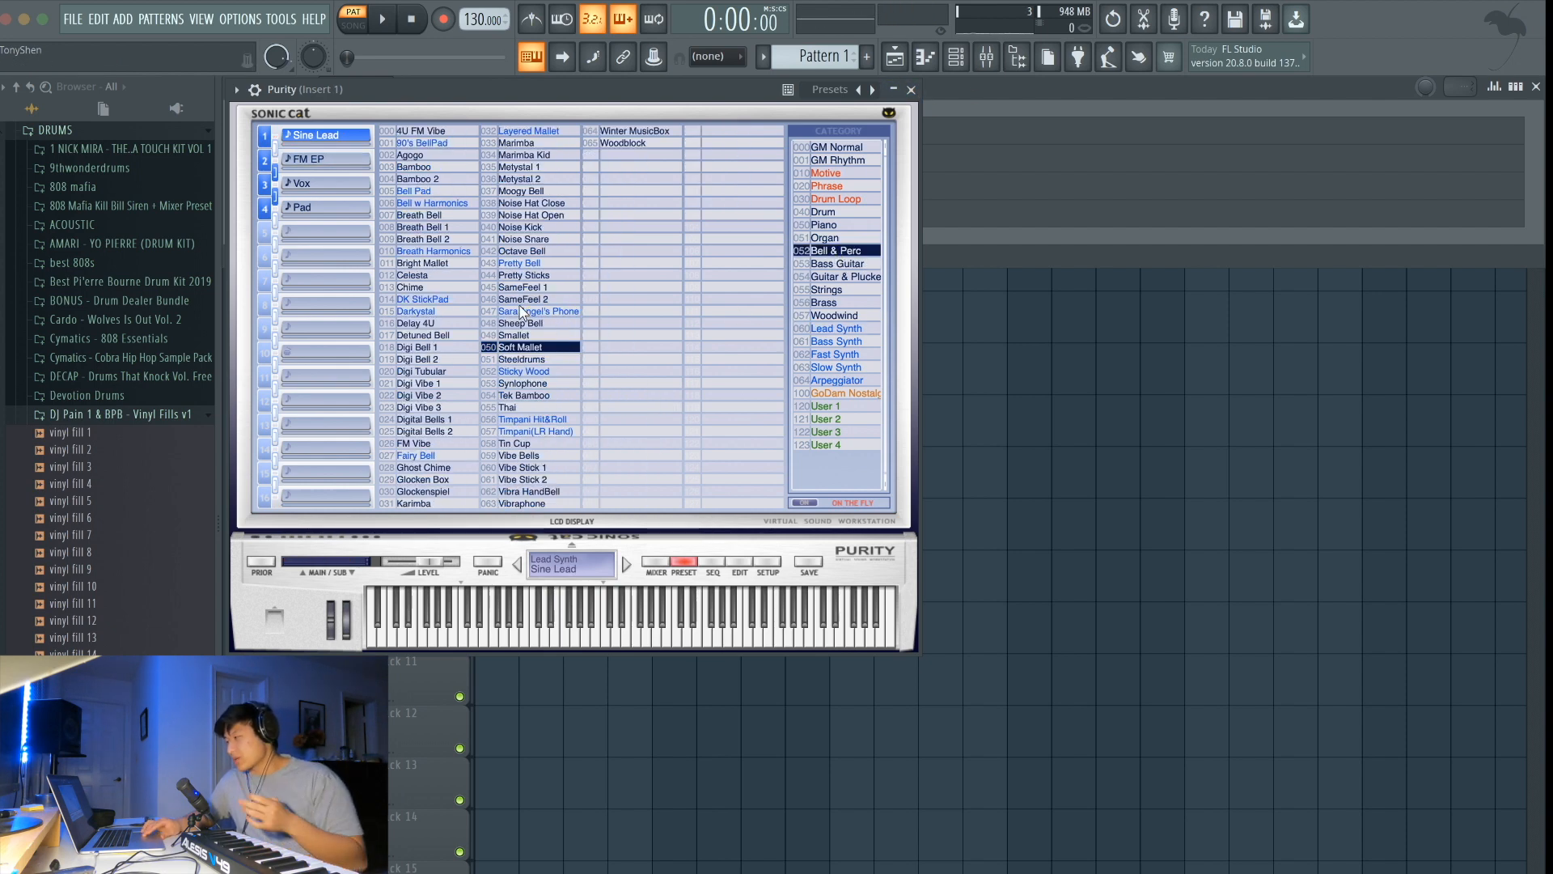
pyautogui.click(448, 396)
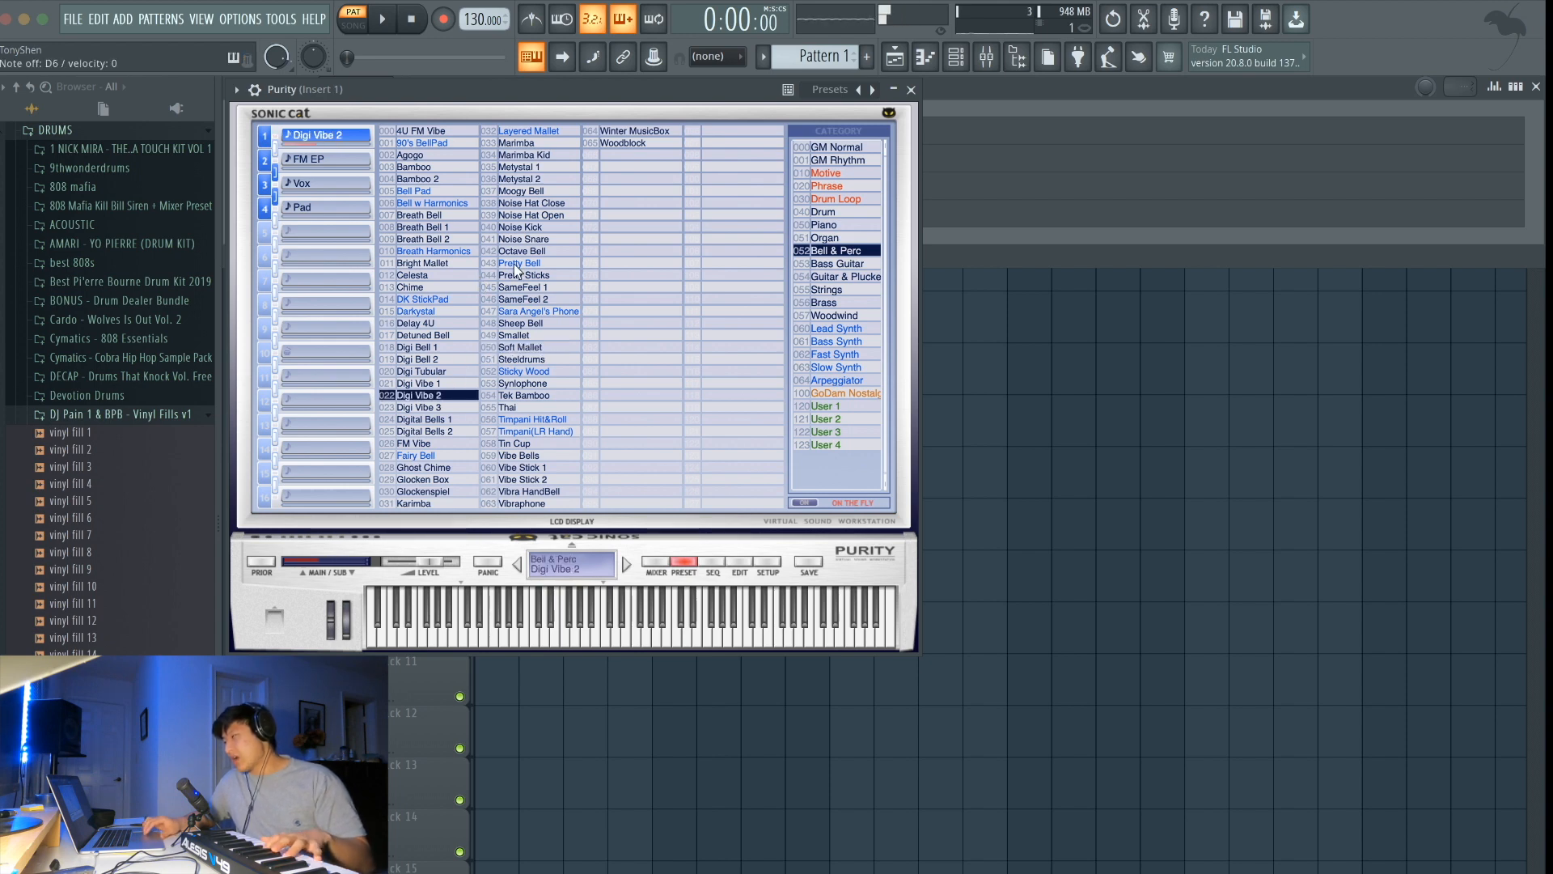
pyautogui.click(531, 179)
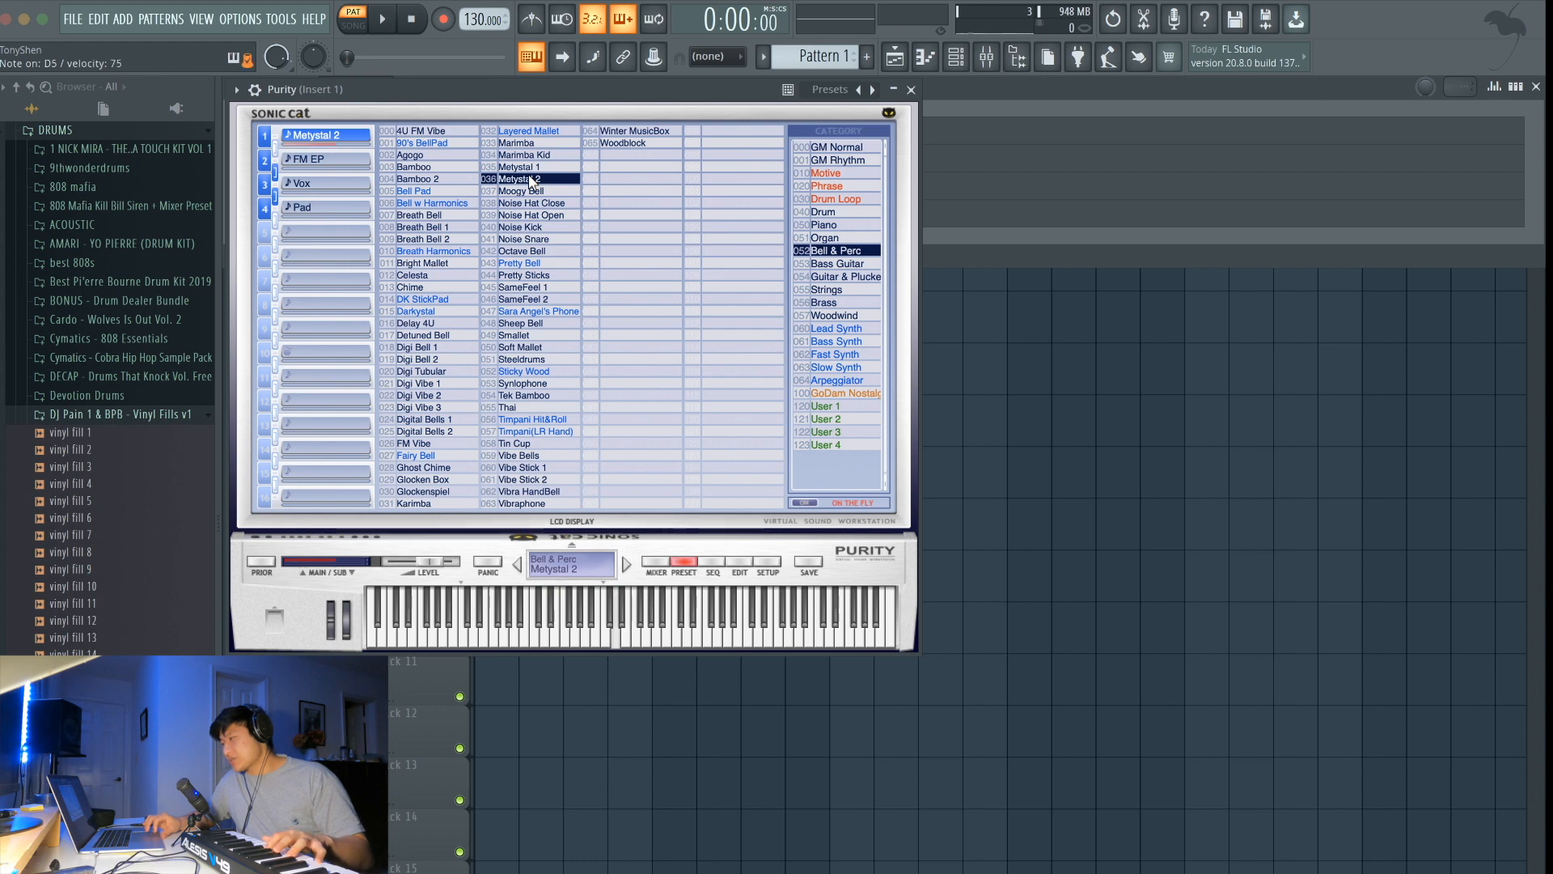
pyautogui.click(418, 178)
pyautogui.click(415, 156)
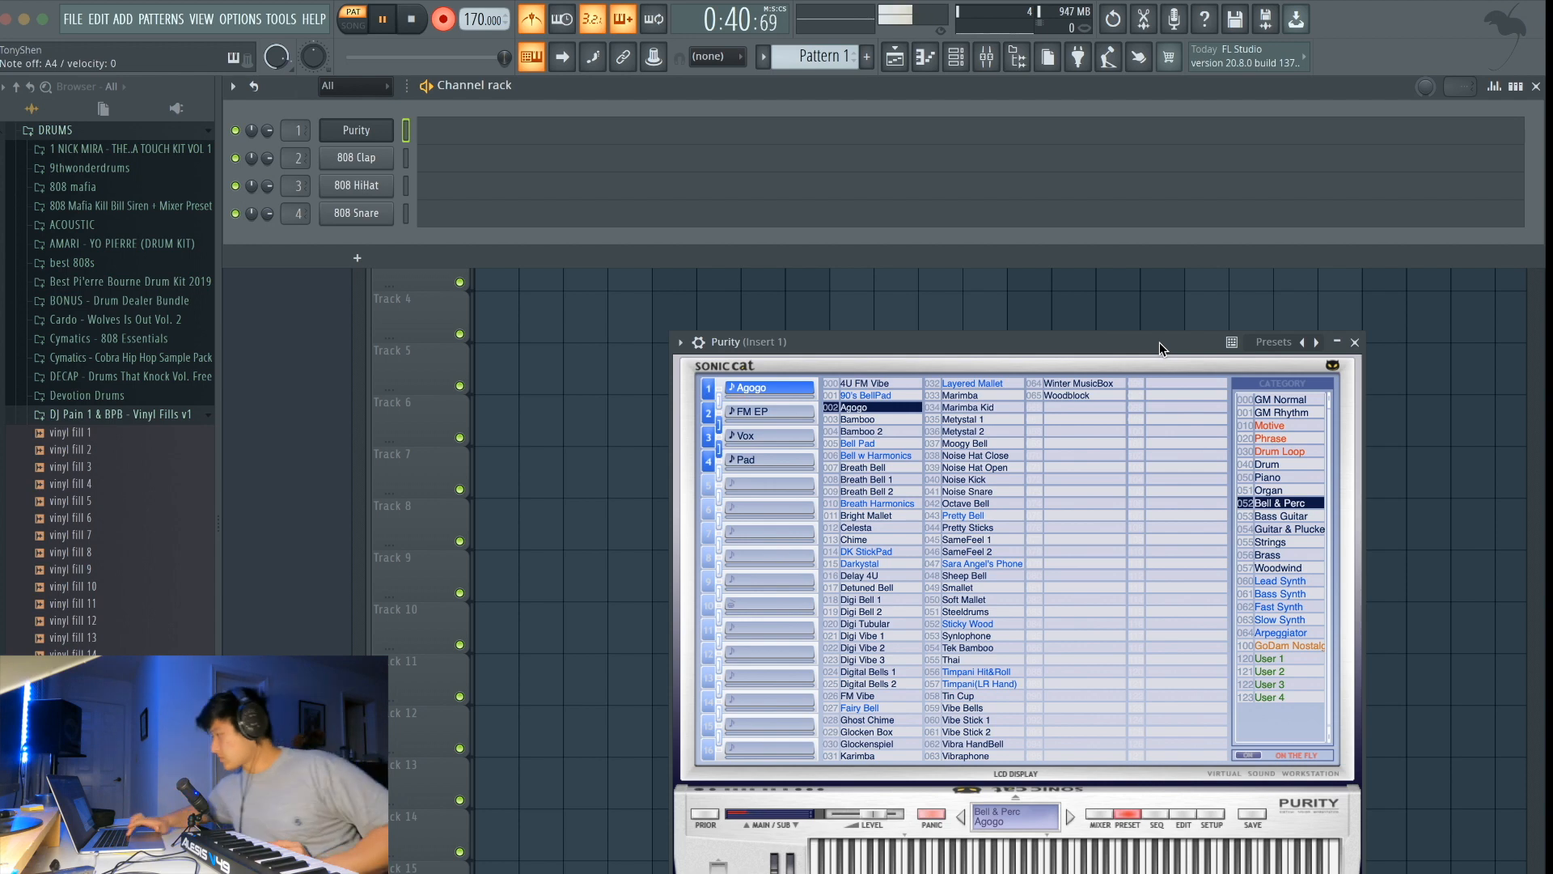
# Step: Stop the recording, open the Purity channel's recorded notes in the piano roll and close the plugin window
pyautogui.press('space')
pyautogui.click(1115, 136)
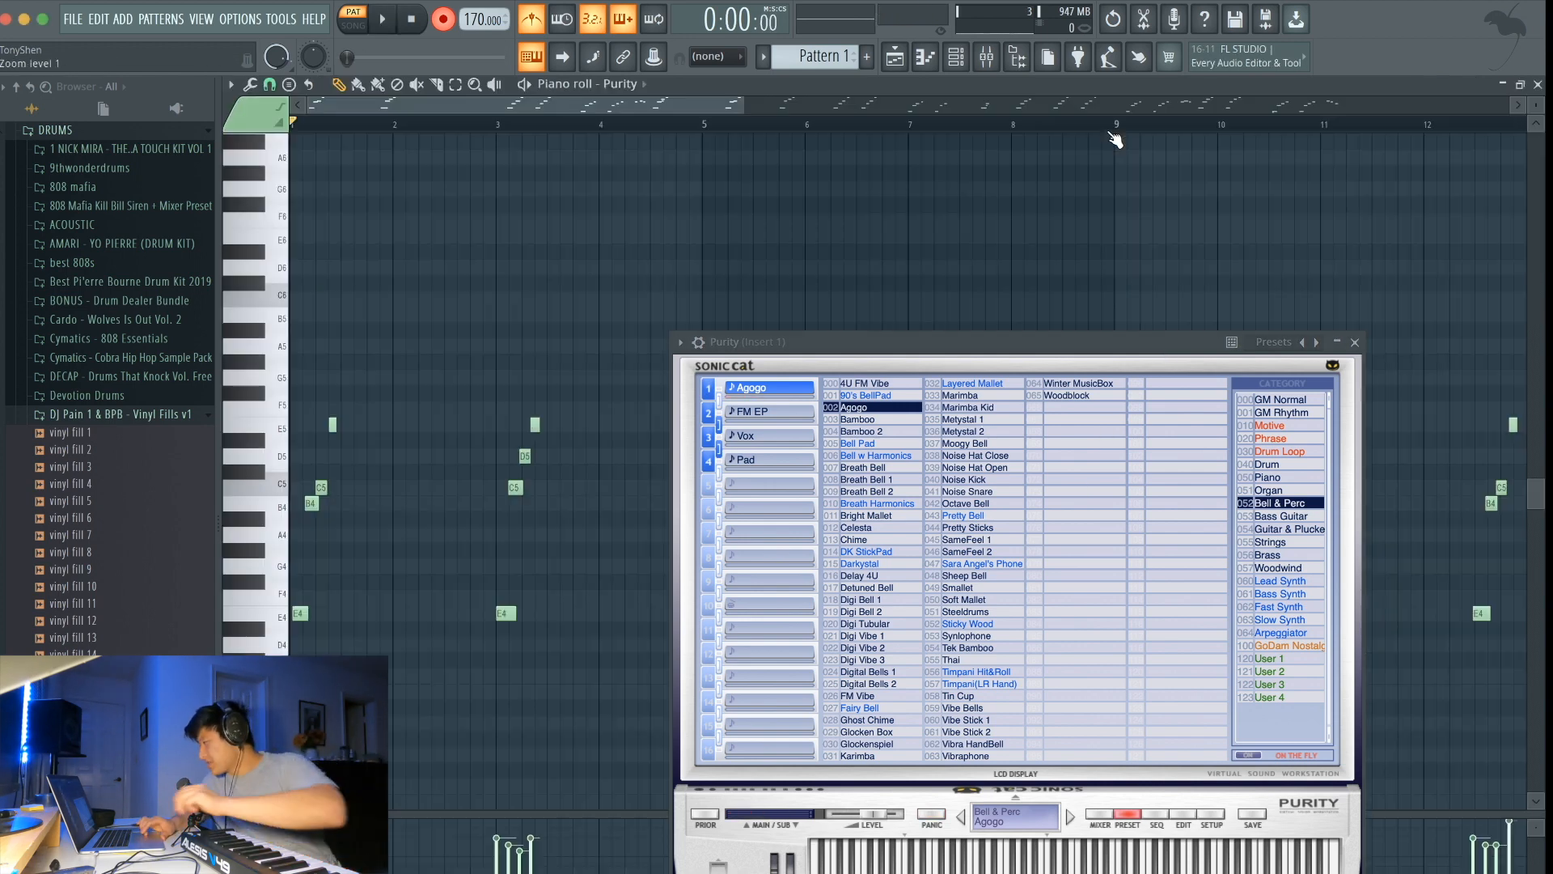
pyautogui.click(1355, 342)
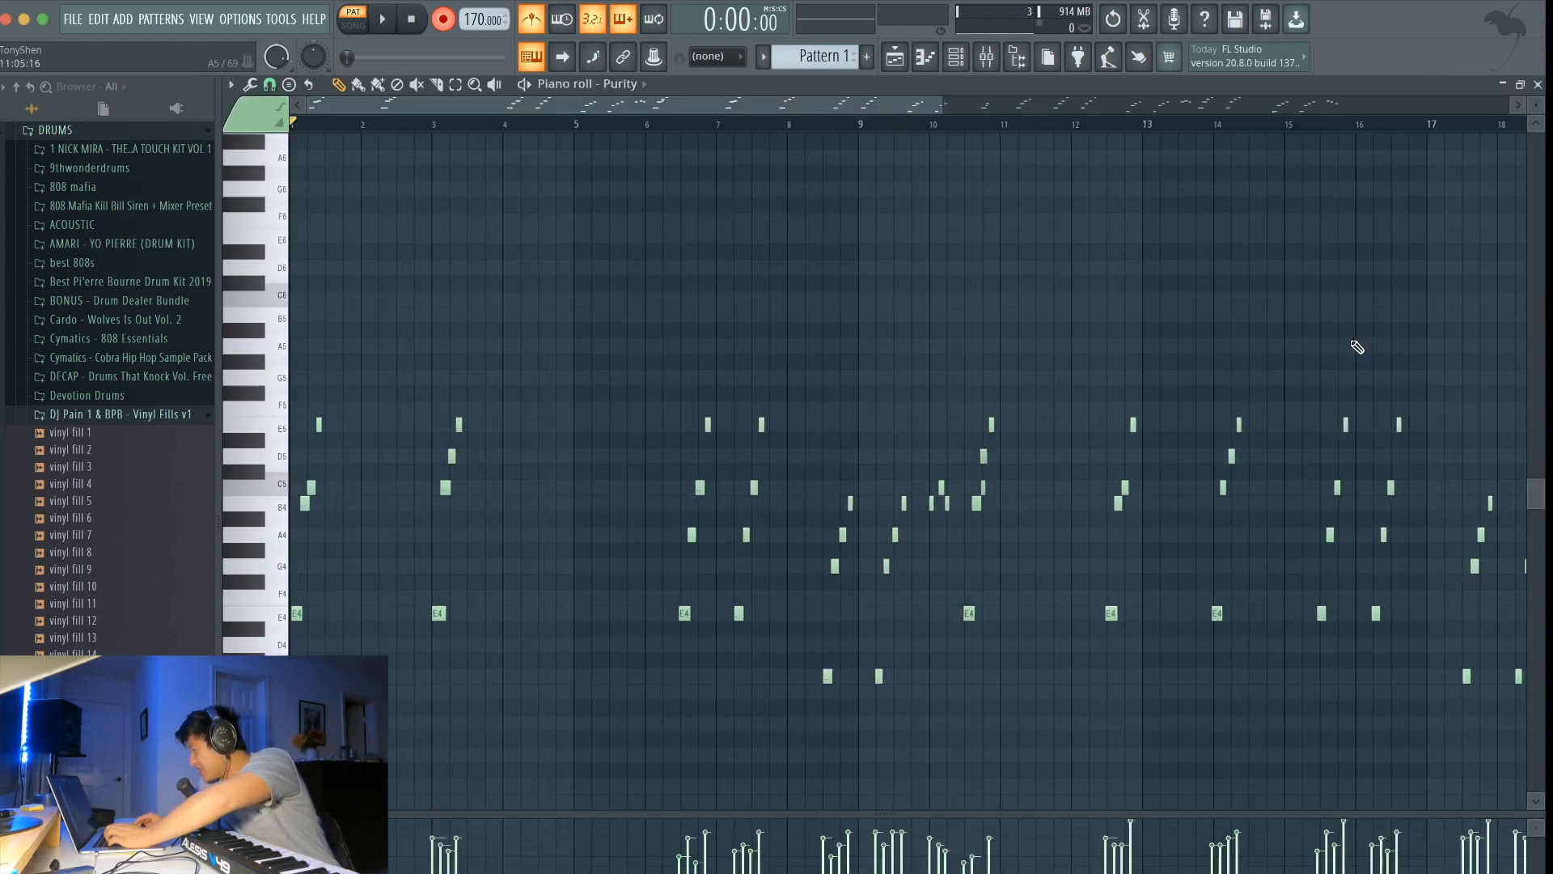
# Step: Delete the recorded notes before bar 23 and move the remaining notes to the start of the pattern for playback
pyautogui.scroll(-2, 1358, 346)
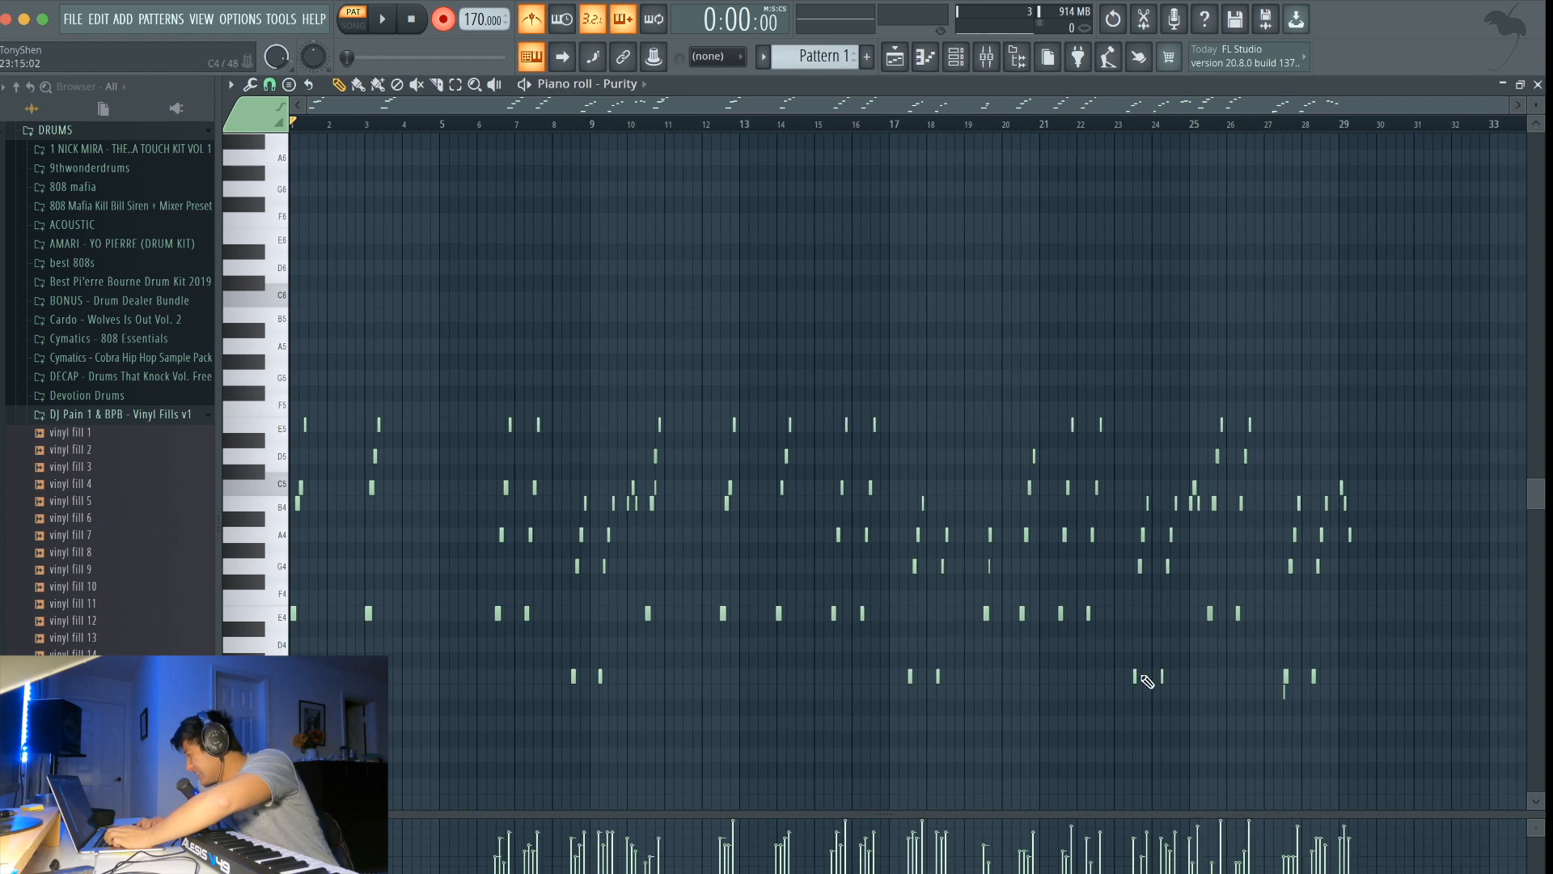
pyautogui.moveTo(1113, 682); pyautogui.dragTo(290, 400)
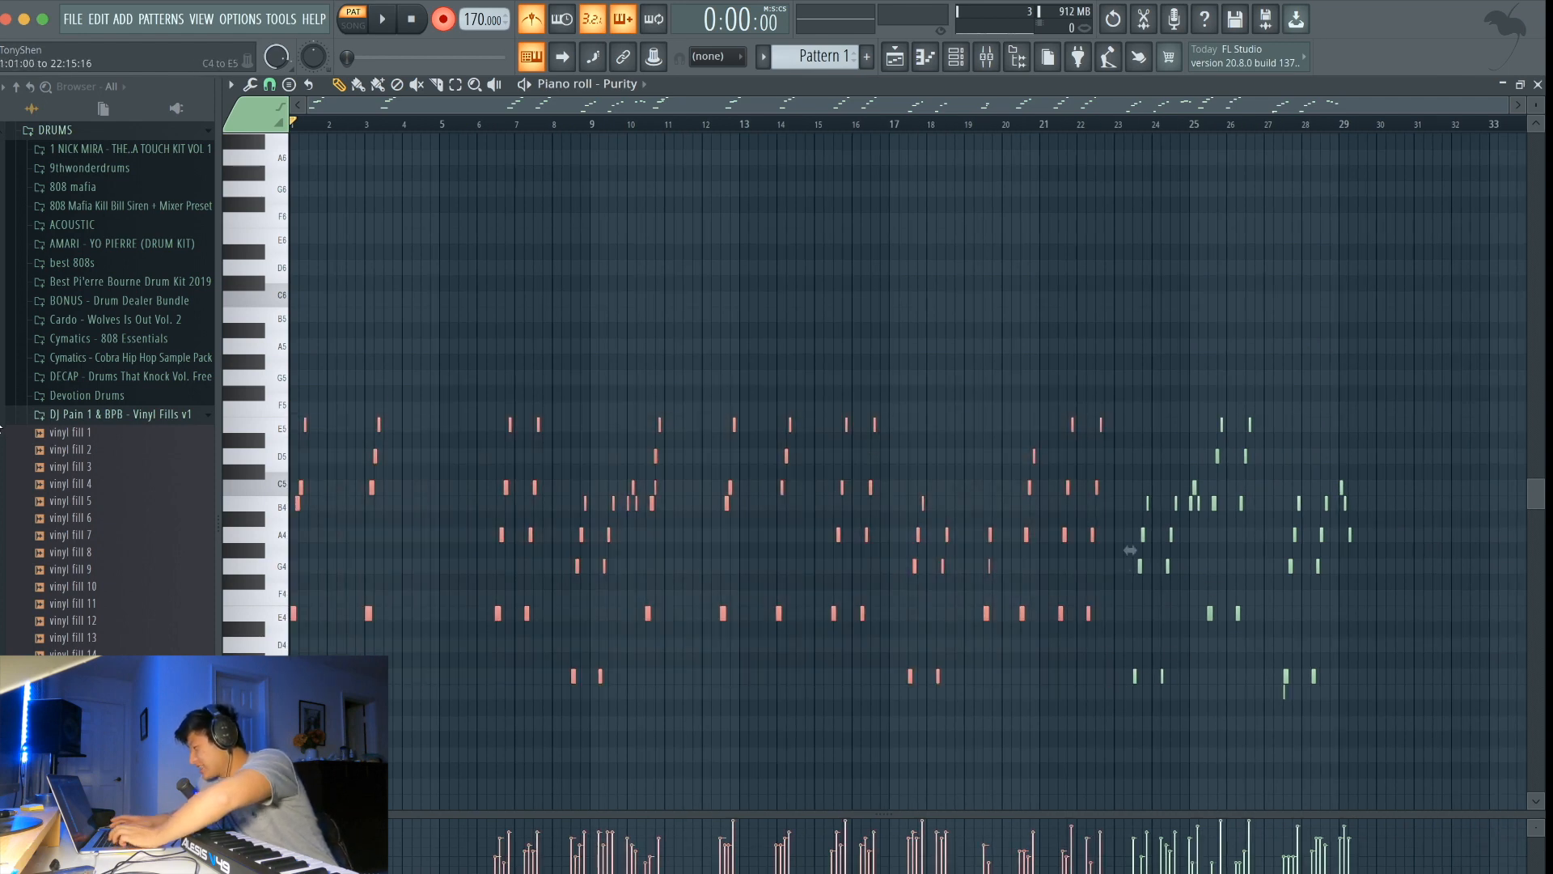
pyautogui.press('Delete')
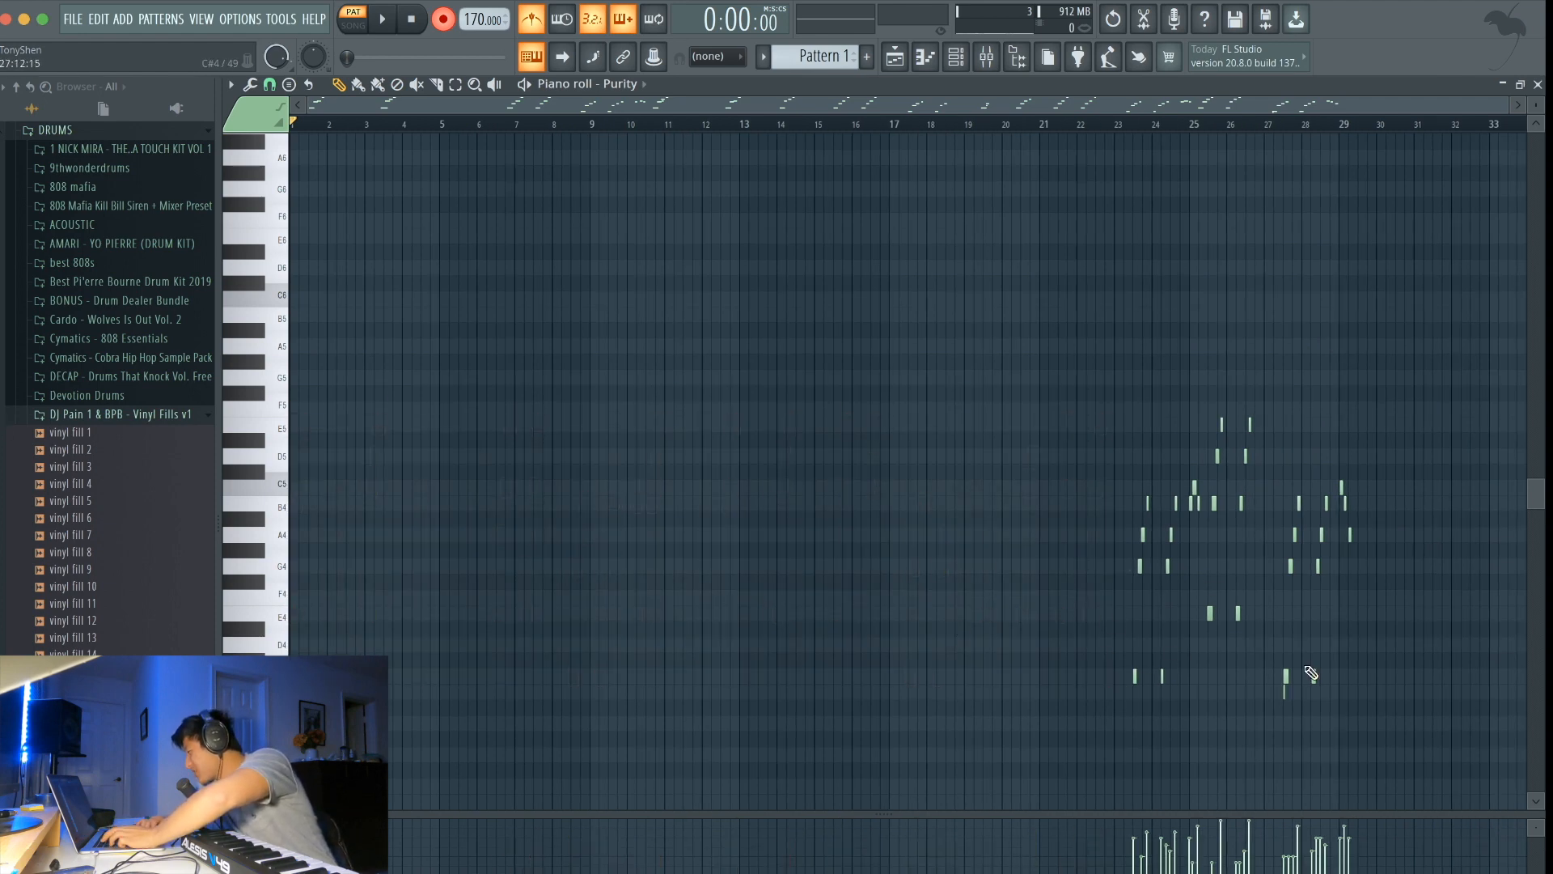
pyautogui.moveTo(1351, 687); pyautogui.dragTo(976, 336)
pyautogui.press('space')
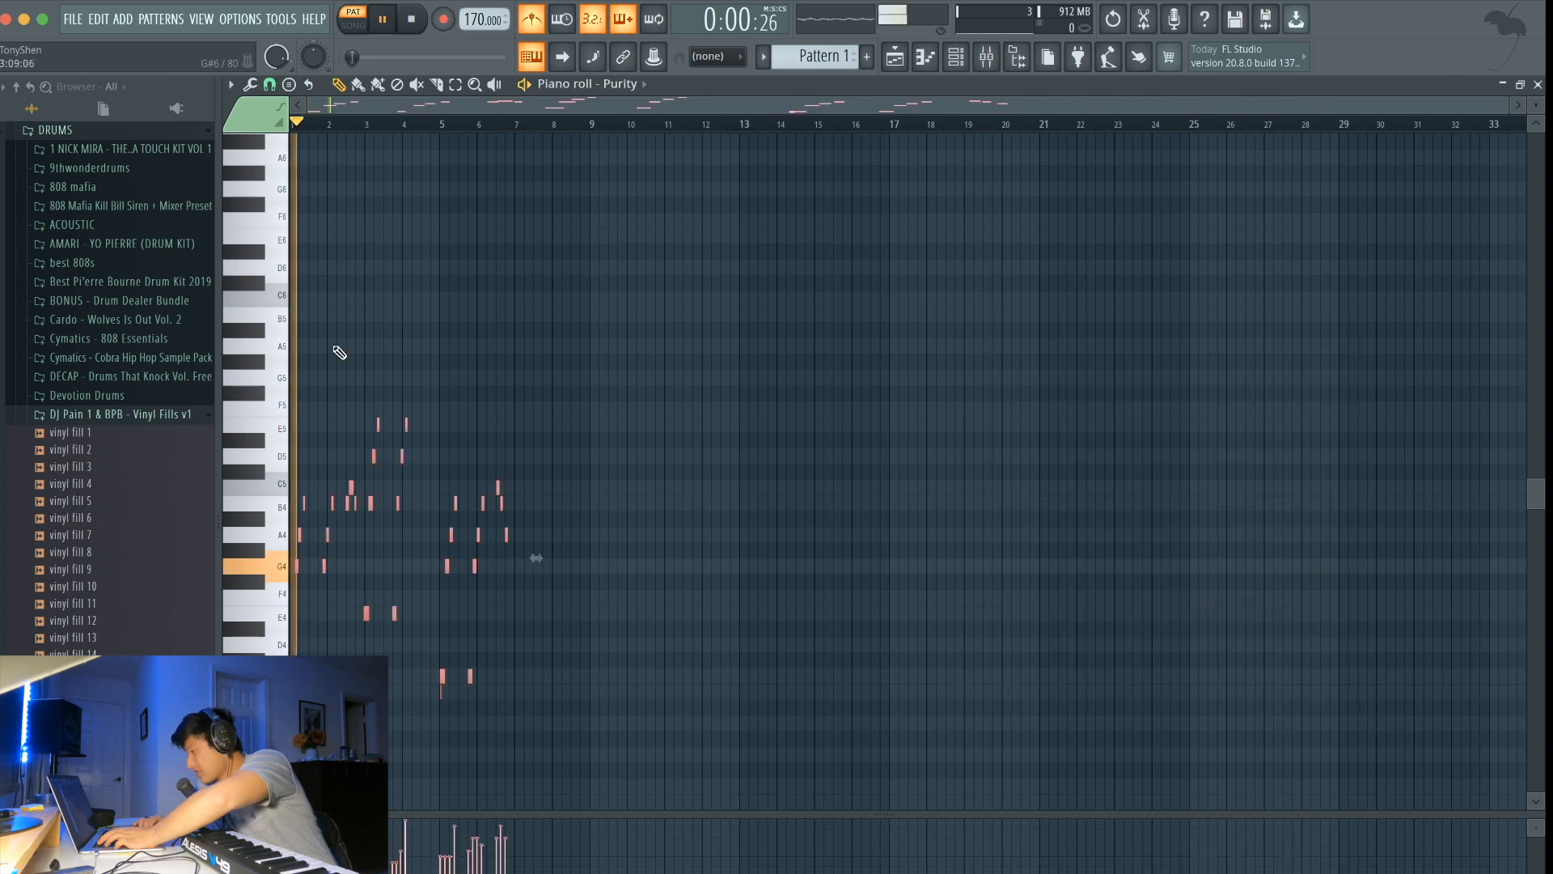
# Step: Delete the notes in bars 1 and 2 and the short stray note below C4 at the start of bar 5
pyautogui.scroll(8, 326, 475)
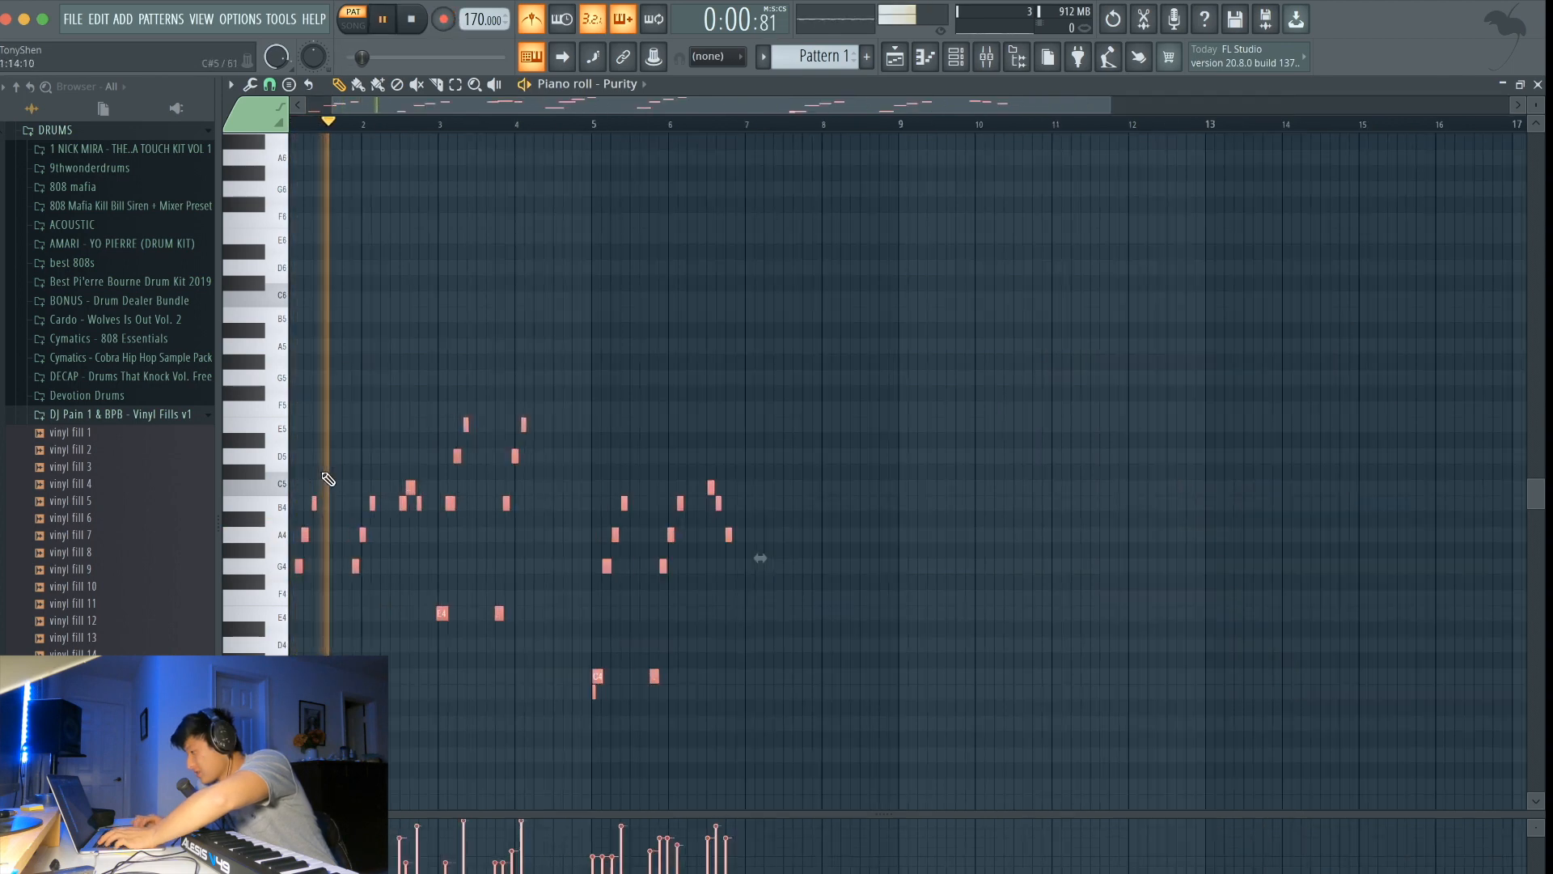
pyautogui.scroll(-6, 797, 683)
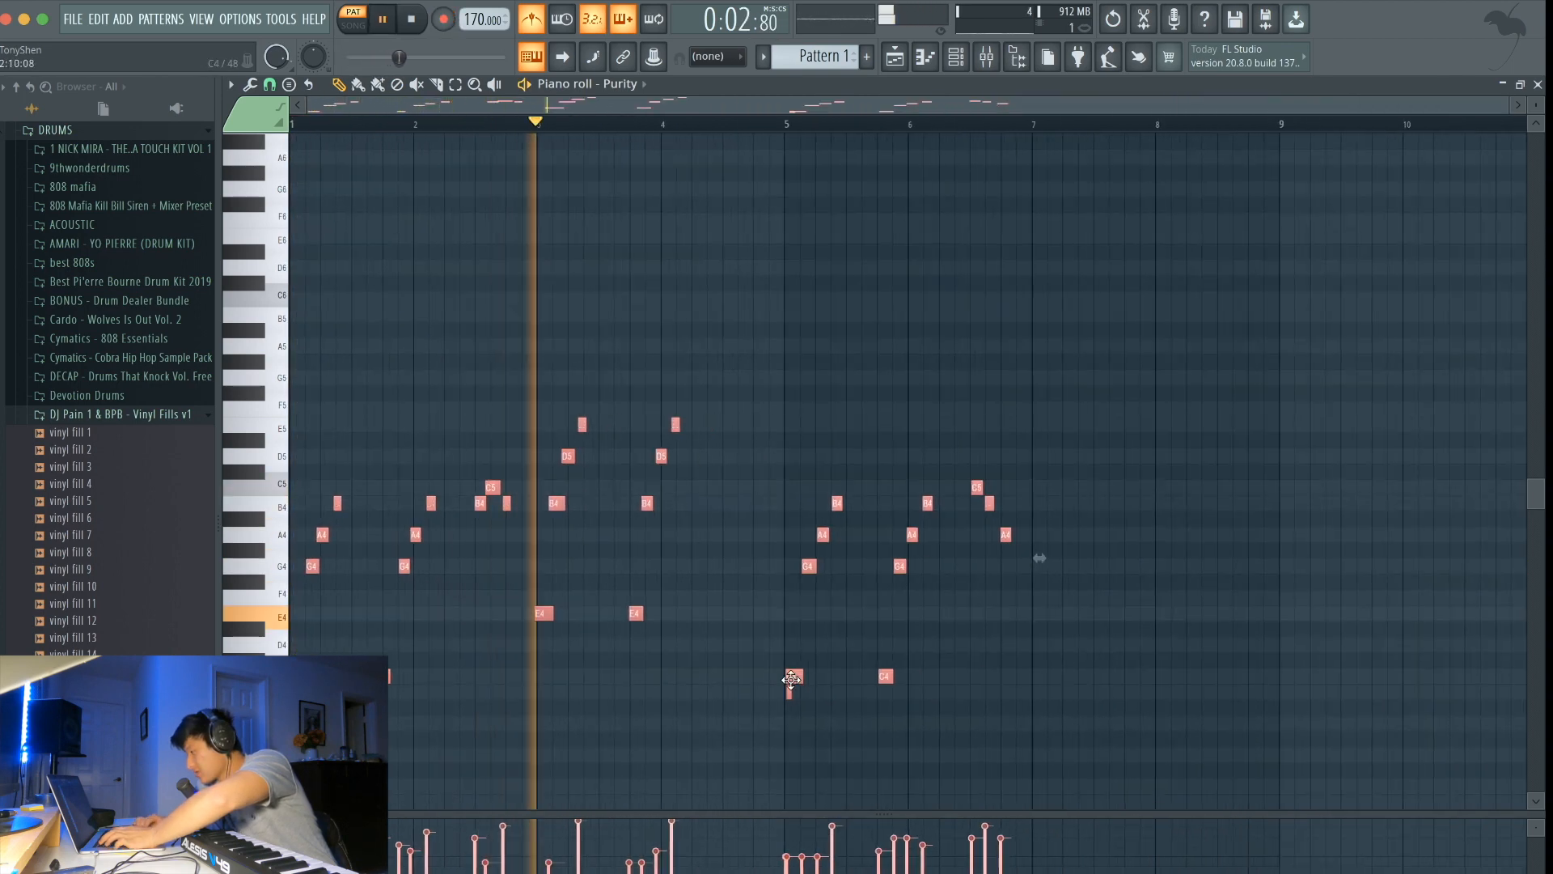
pyautogui.moveTo(520, 725); pyautogui.dragTo(218, 388)
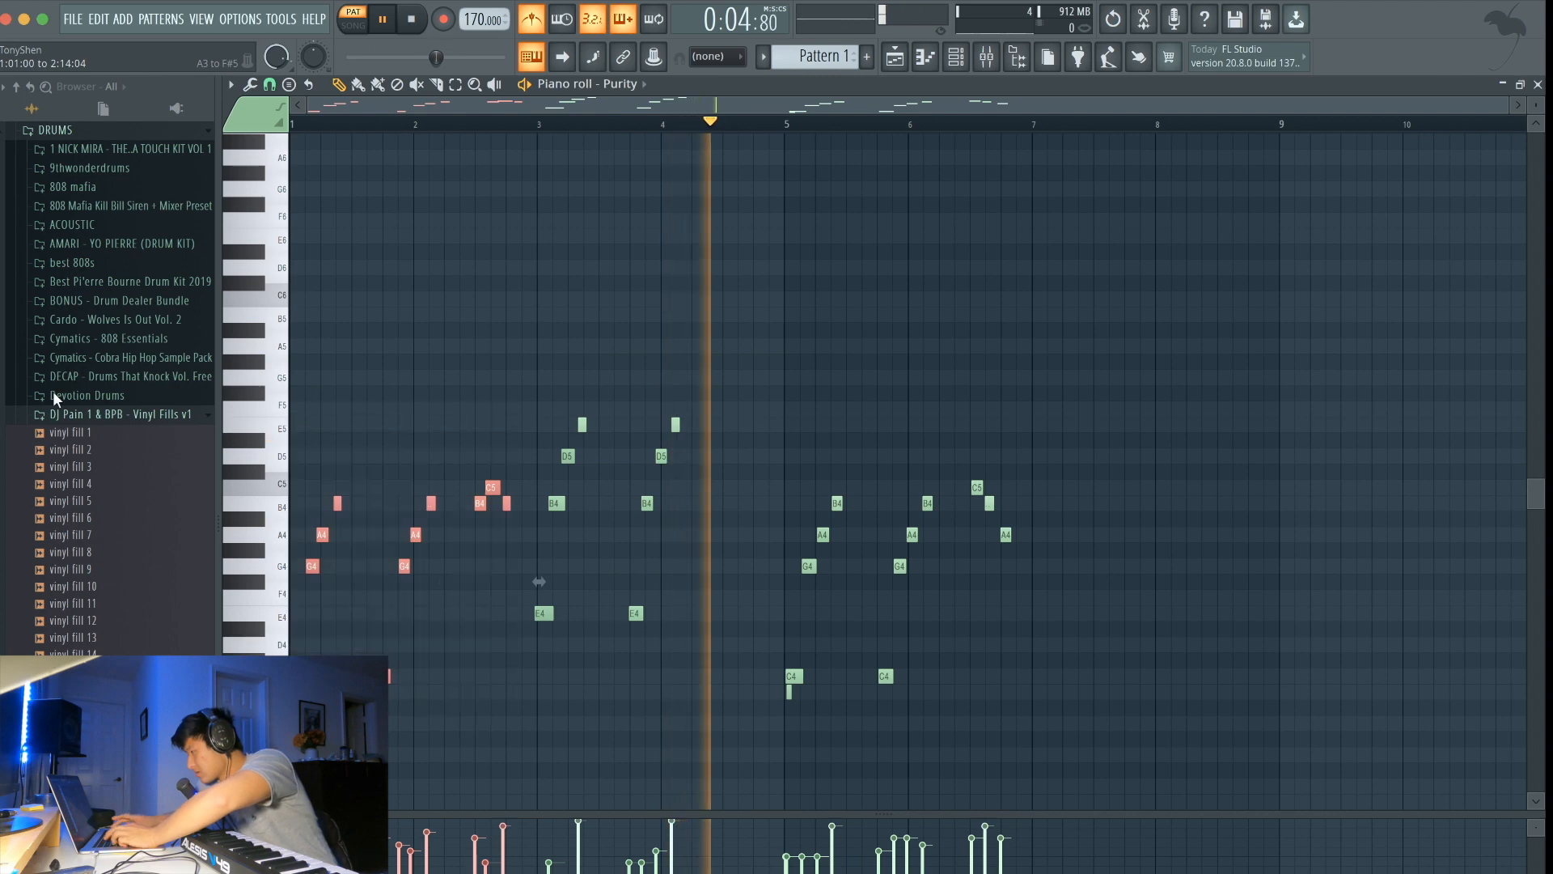
pyautogui.press('Delete')
pyautogui.moveTo(839, 753); pyautogui.dragTo(733, 688)
pyautogui.press('Delete')
pyautogui.press('space')
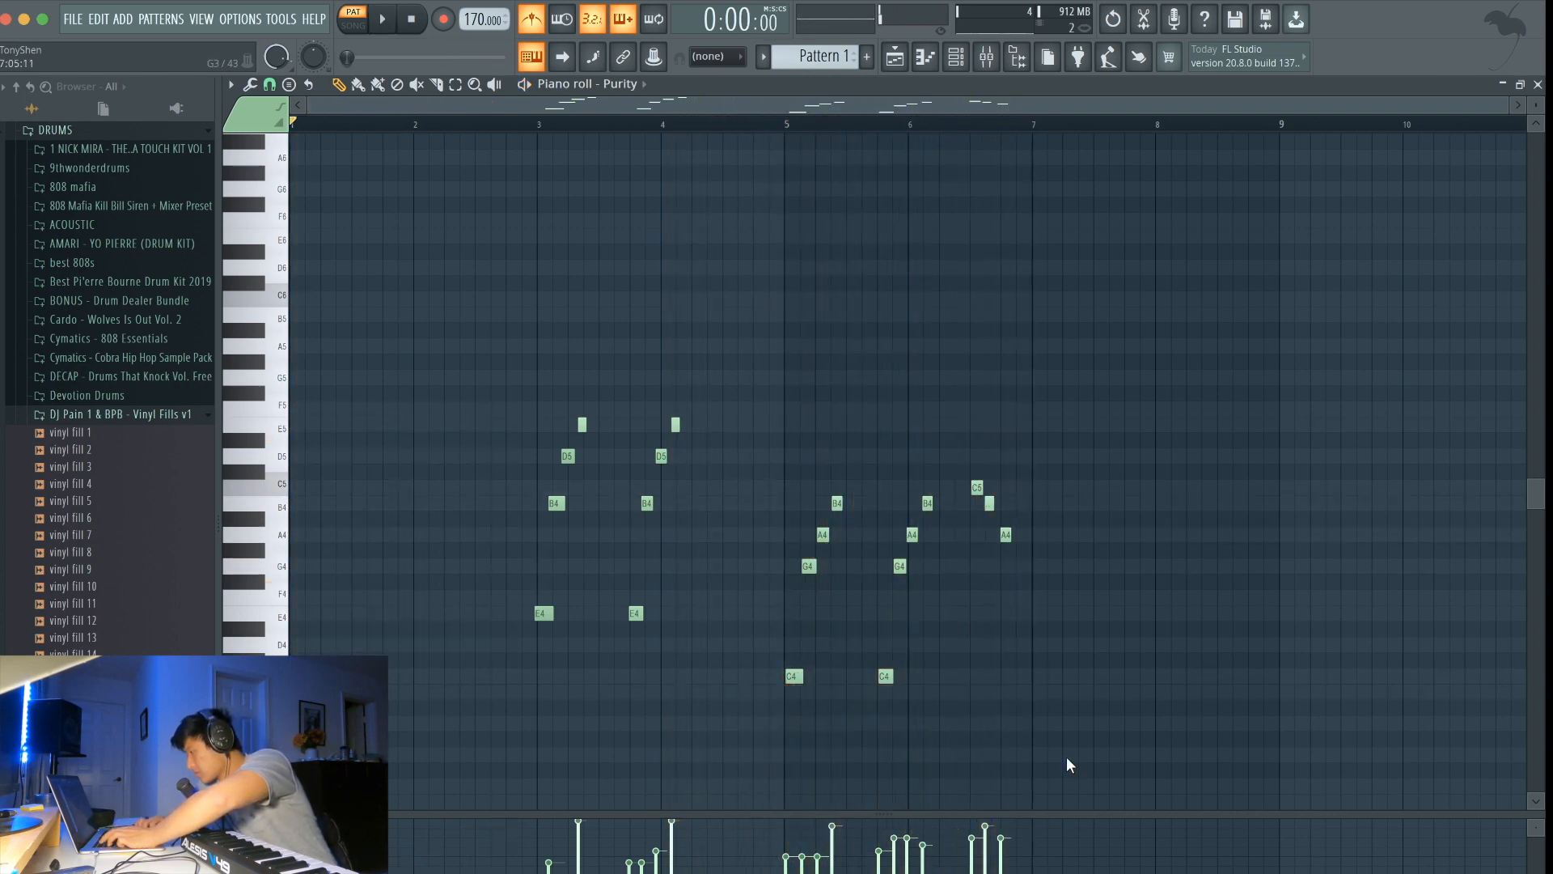
# Step: Play back the phrase ending in bar 6 and lower its last note from A4 to G4
pyautogui.click(919, 126)
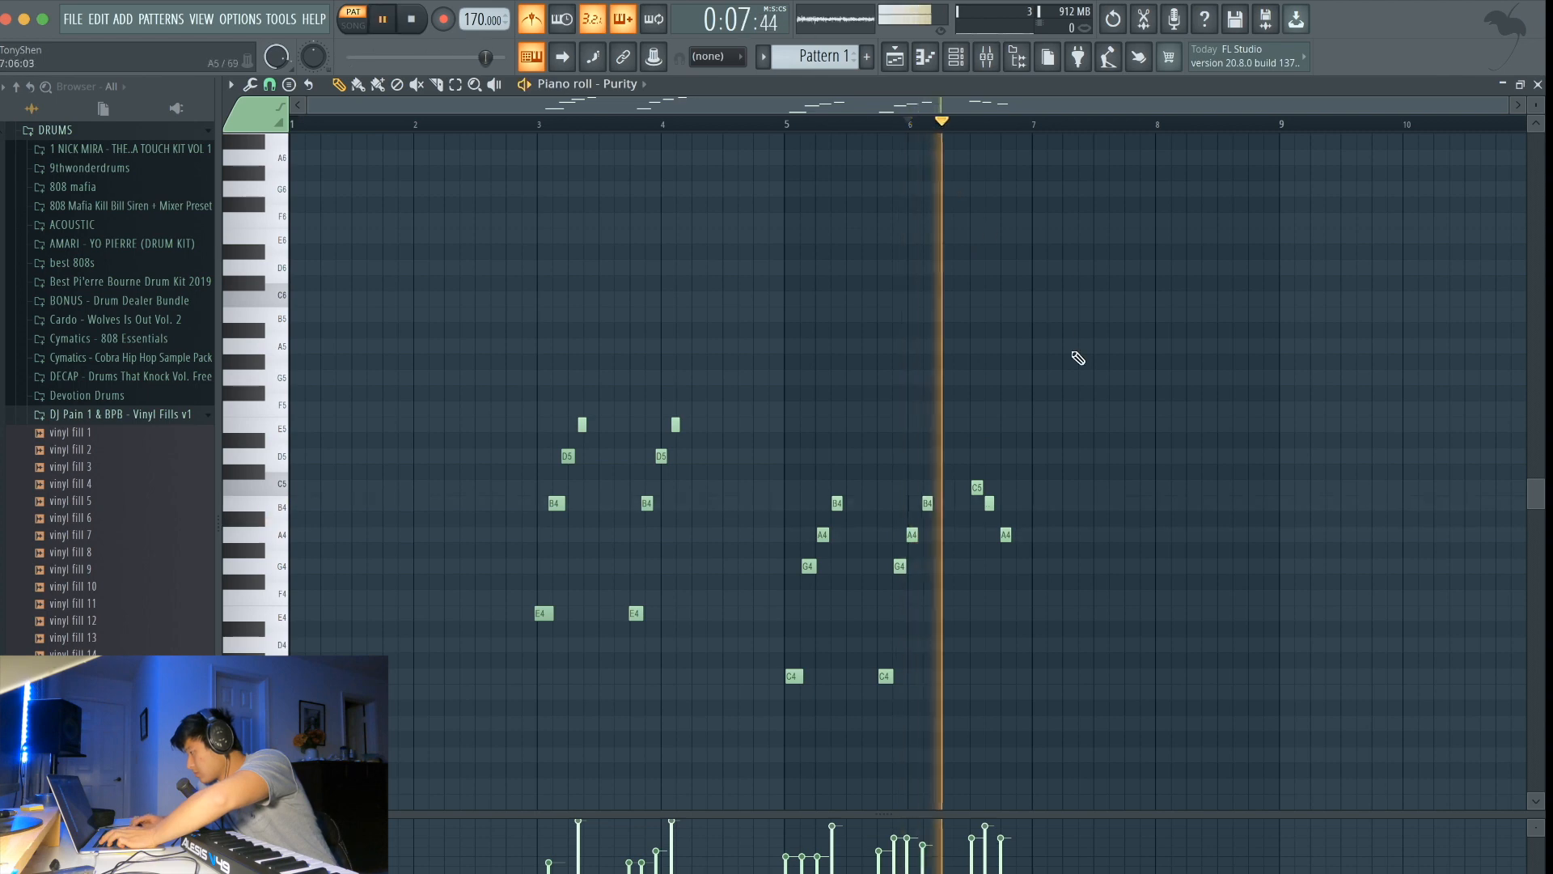
pyautogui.scroll(3, 1075, 353)
pyautogui.moveTo(930, 535); pyautogui.dragTo(930, 566)
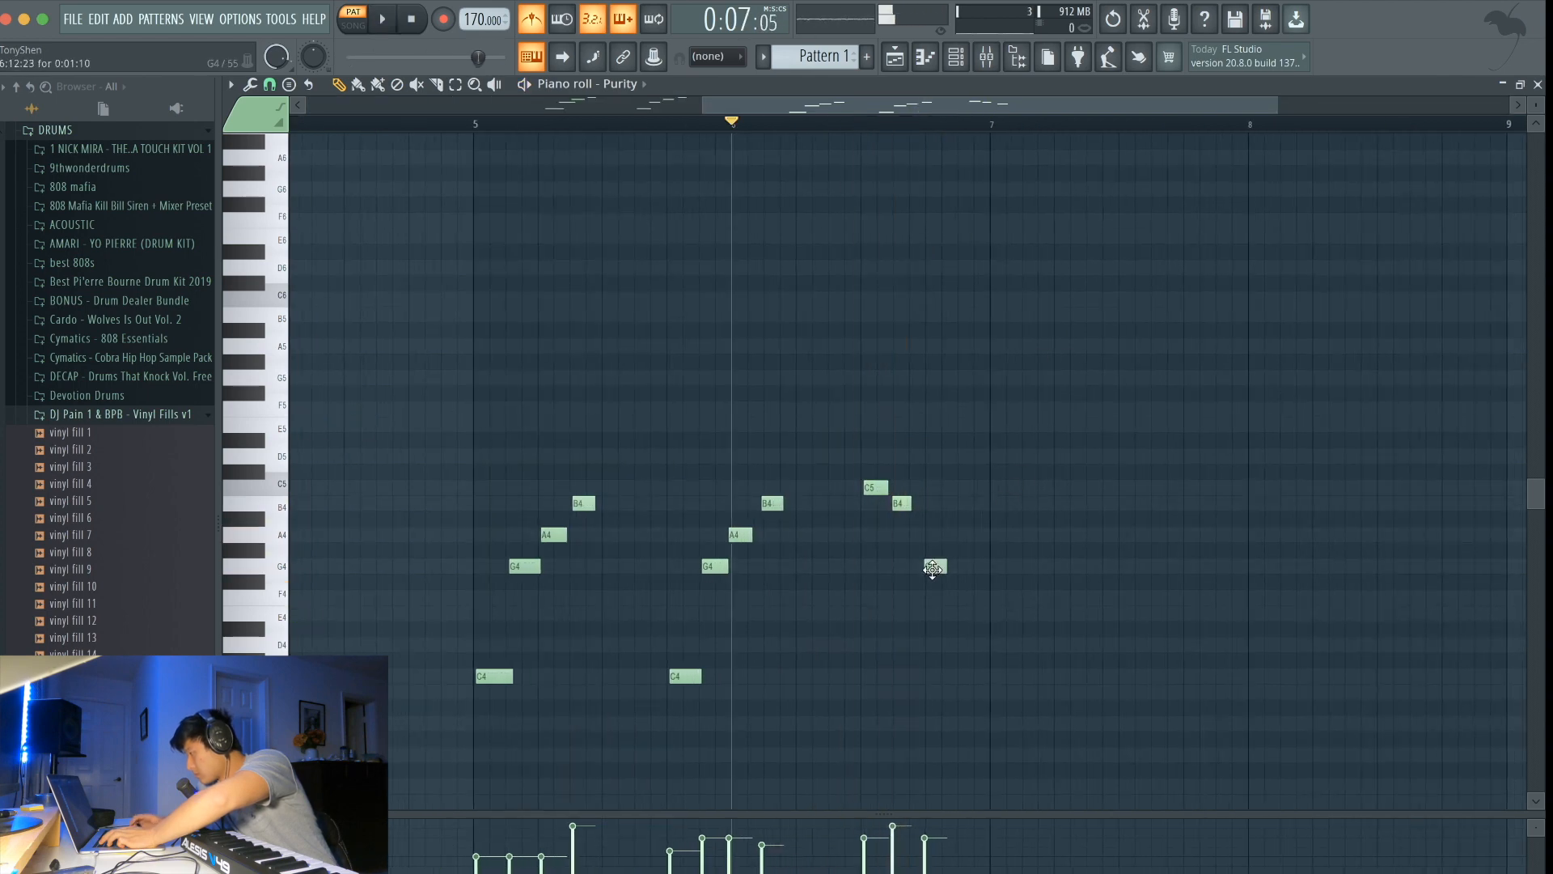
pyautogui.scroll(-3, 930, 566)
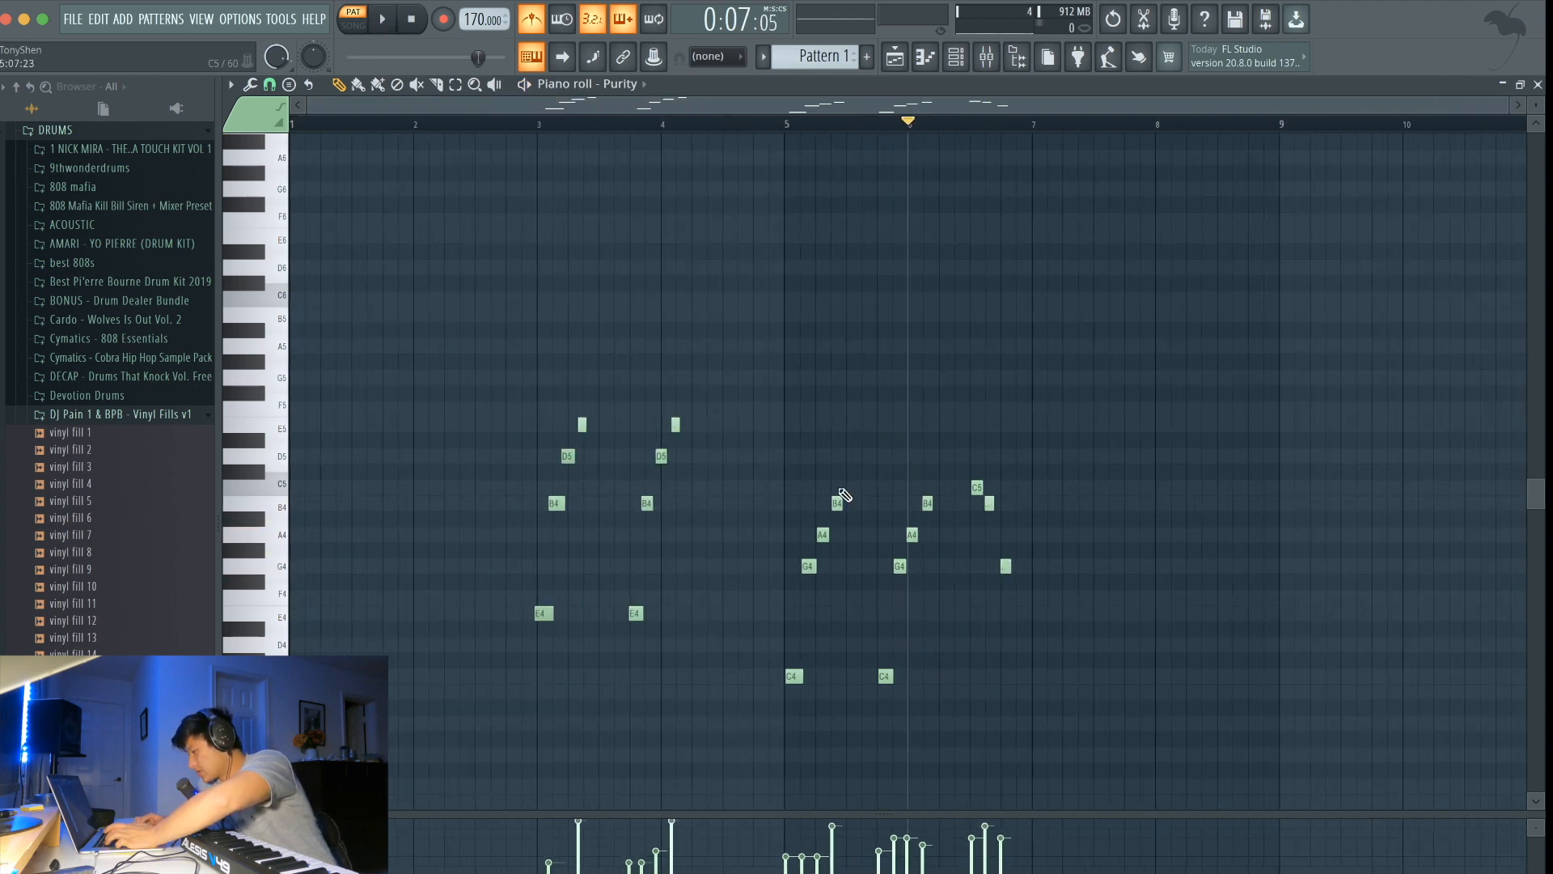
# Step: Quantize the melody notes, shift them to start at bar 1 and play the result
pyautogui.hotkey('ctrl', 'q')
pyautogui.moveTo(1082, 713); pyautogui.dragTo(493, 380)
pyautogui.press('space')
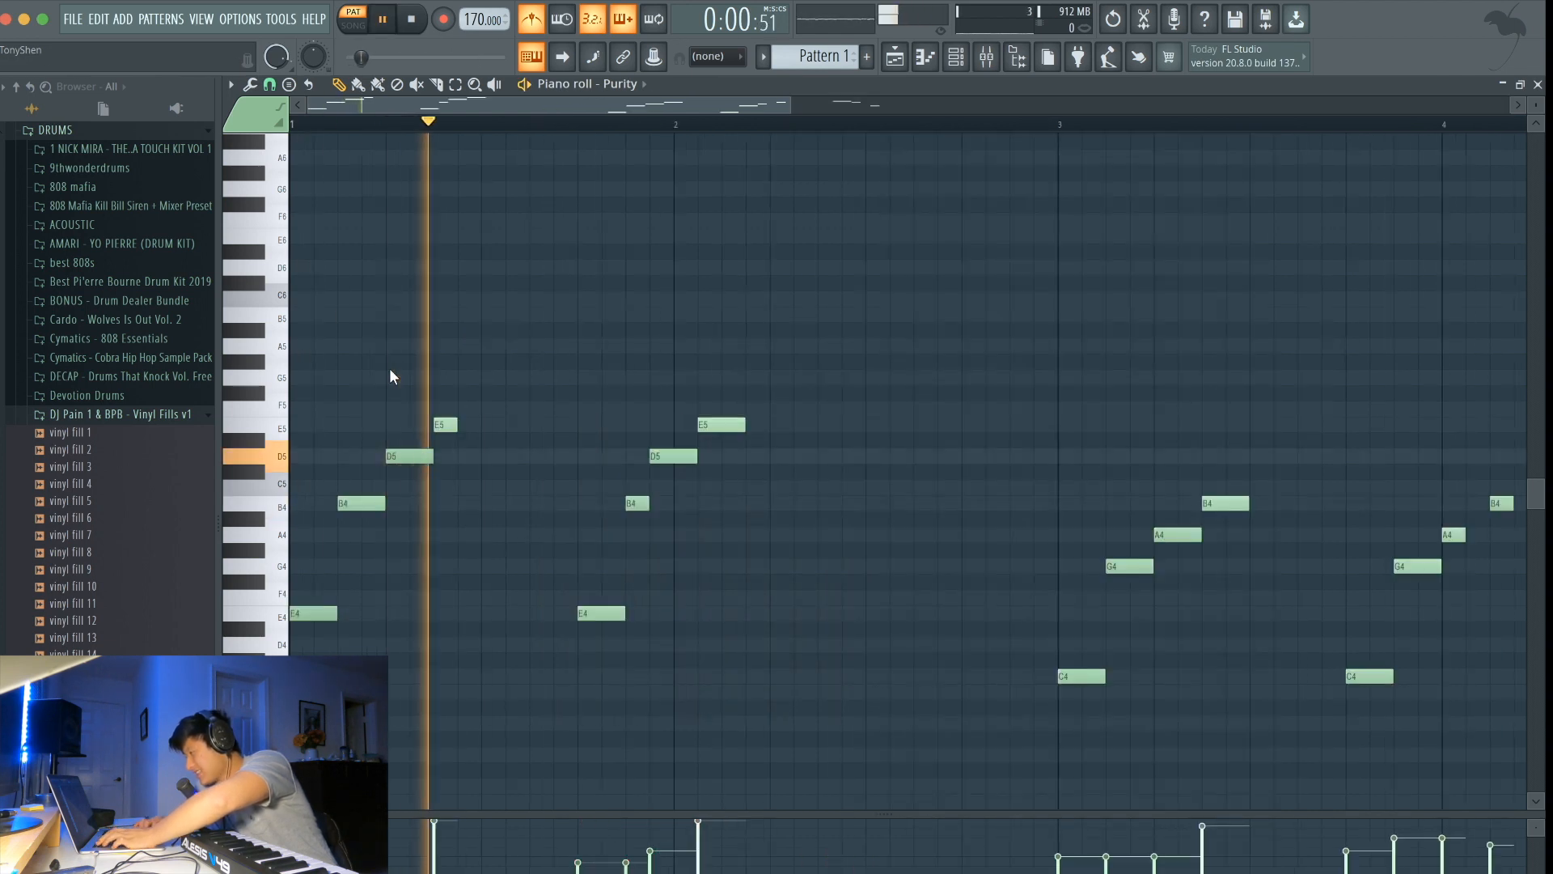
# Step: Shift the second run's D5 and E5 notes so the D5 starts at bar 2, and lengthen the preceding B4 to meet it
pyautogui.moveTo(799, 524); pyautogui.dragTo(578, 403)
pyautogui.moveTo(627, 502)
pyautogui.mouseDown()
pyautogui.moveTo(651, 503)
pyautogui.moveTo(637, 503)
pyautogui.mouseUp()
pyautogui.keyDown('super'); pyautogui.click(634, 449); pyautogui.keyUp('super')
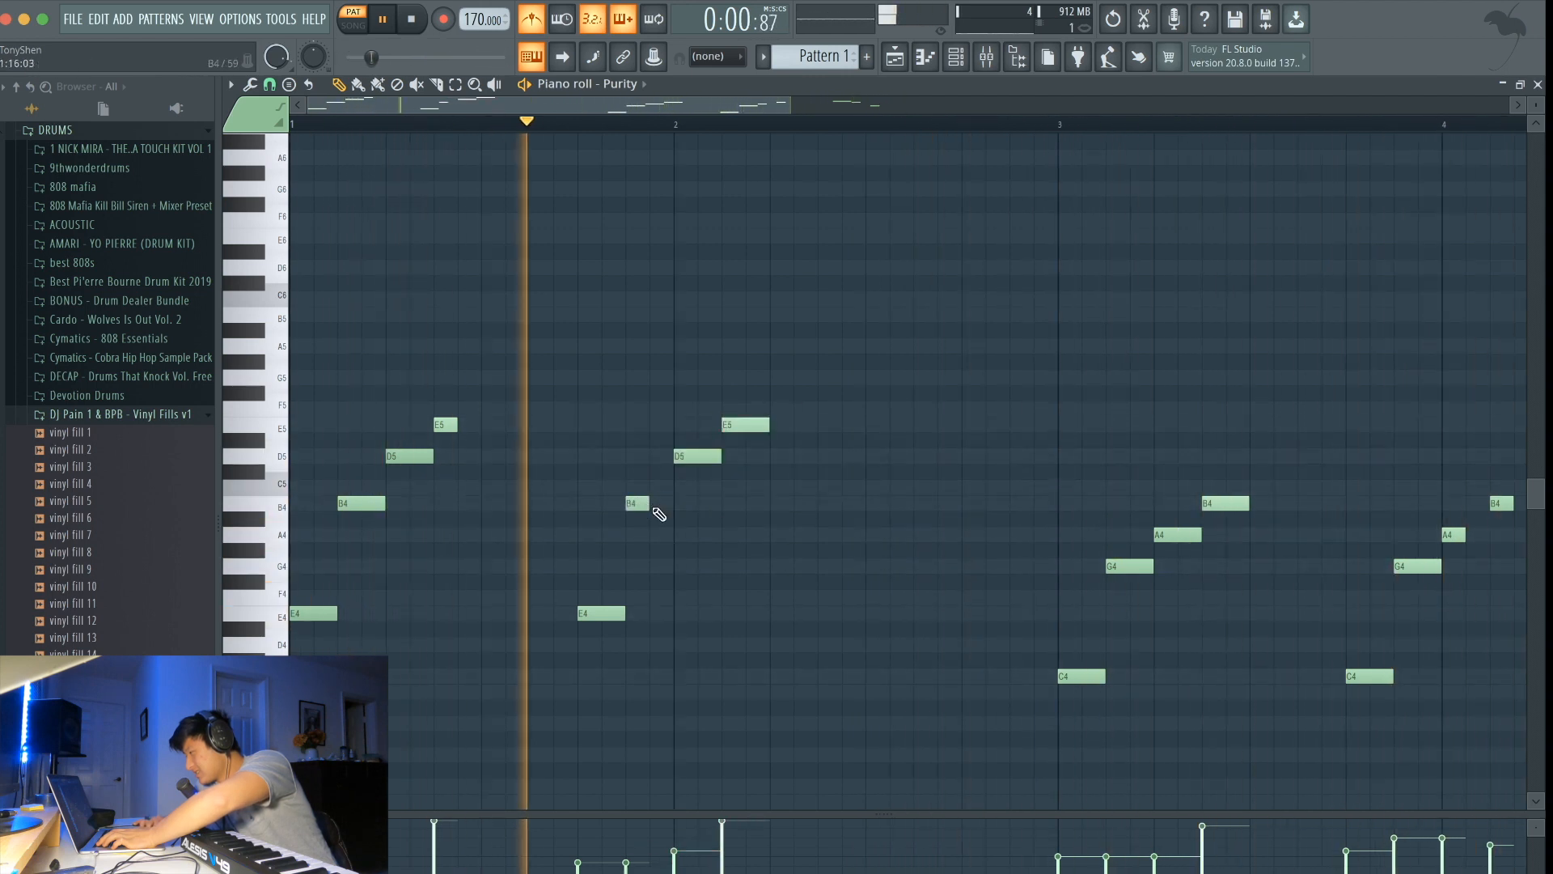
pyautogui.scroll(-3, 669, 510)
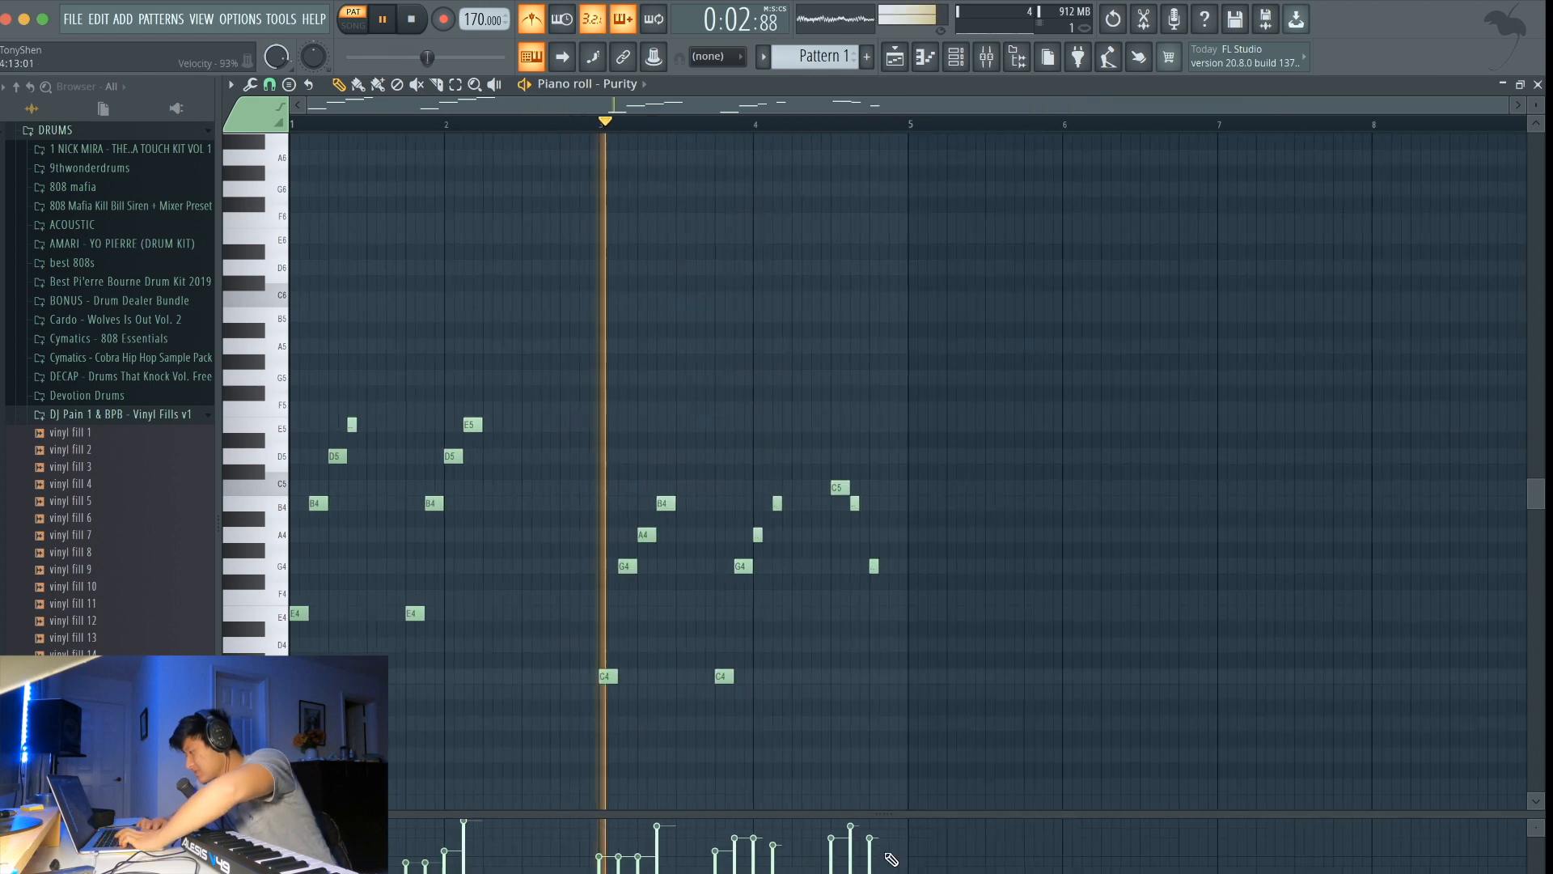
# Step: Randomize the velocities of the melody notes and select the whole melody
pyautogui.hotkey('alt', 'r')
pyautogui.click(873, 652)
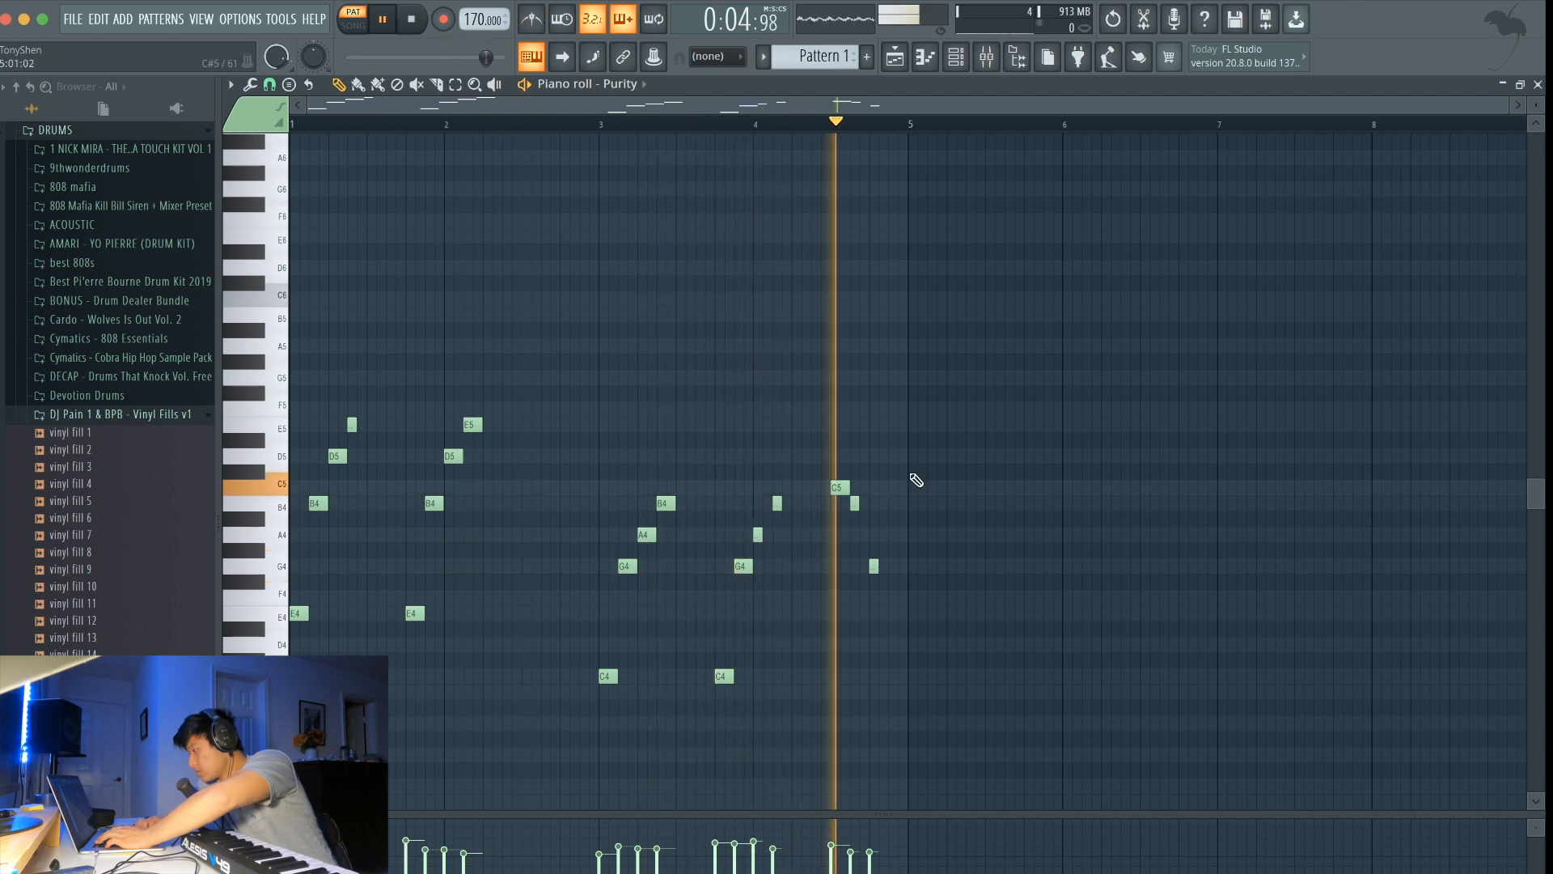
pyautogui.moveTo(947, 713); pyautogui.dragTo(171, 445)
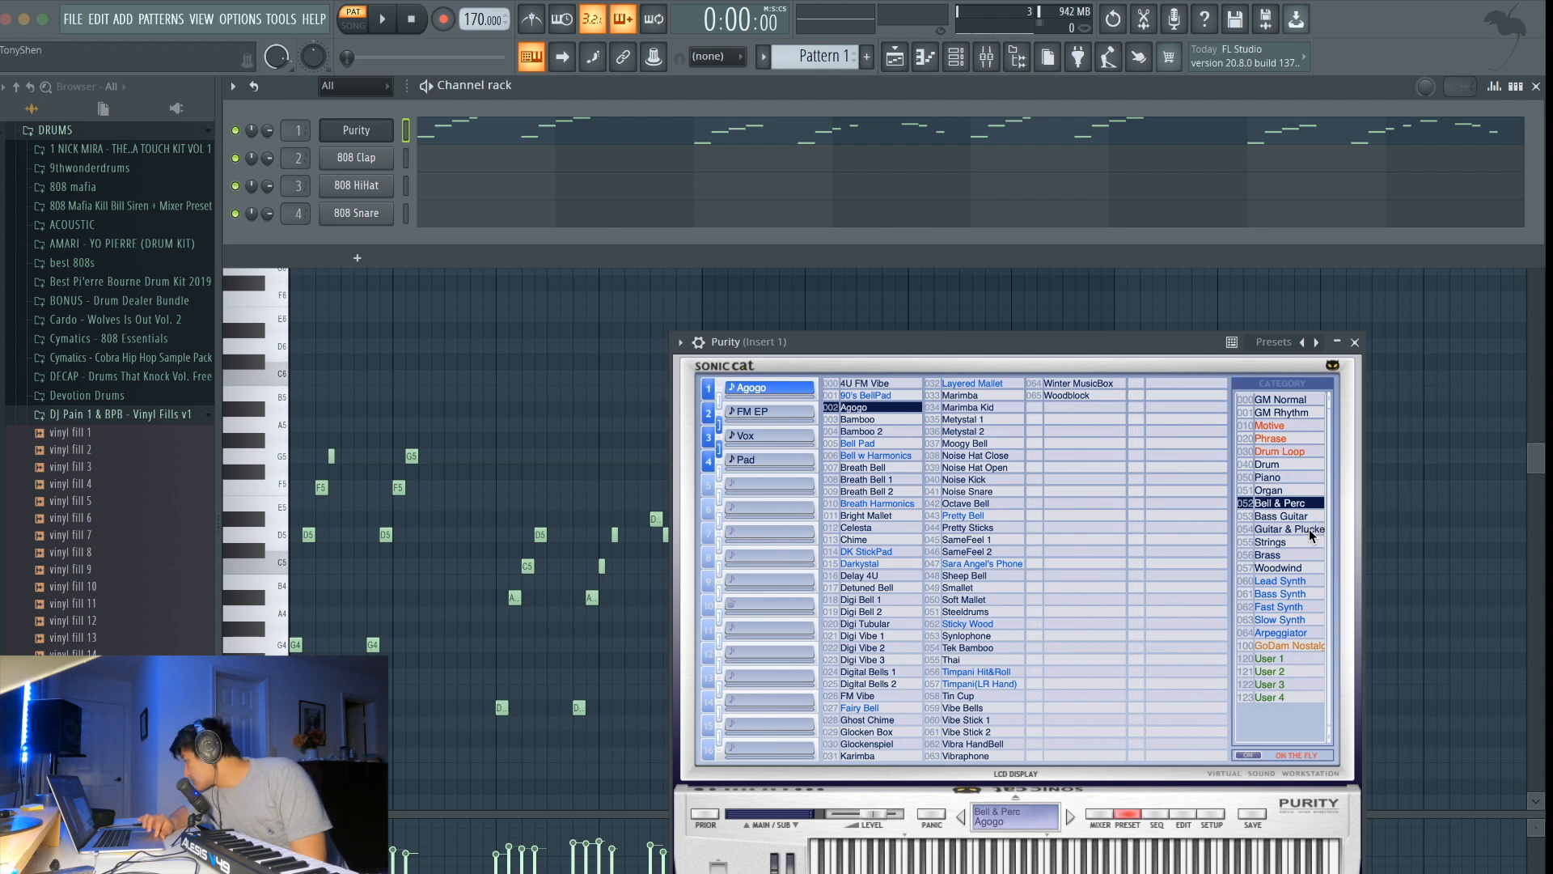
# Step: Load the Harp preset from Purity's Guitar & Plucked category while playing the melody, and return to browsing Bell & Perc
pyautogui.click(1308, 529)
pyautogui.click(957, 503)
pyautogui.press('space')
pyautogui.press('Up')
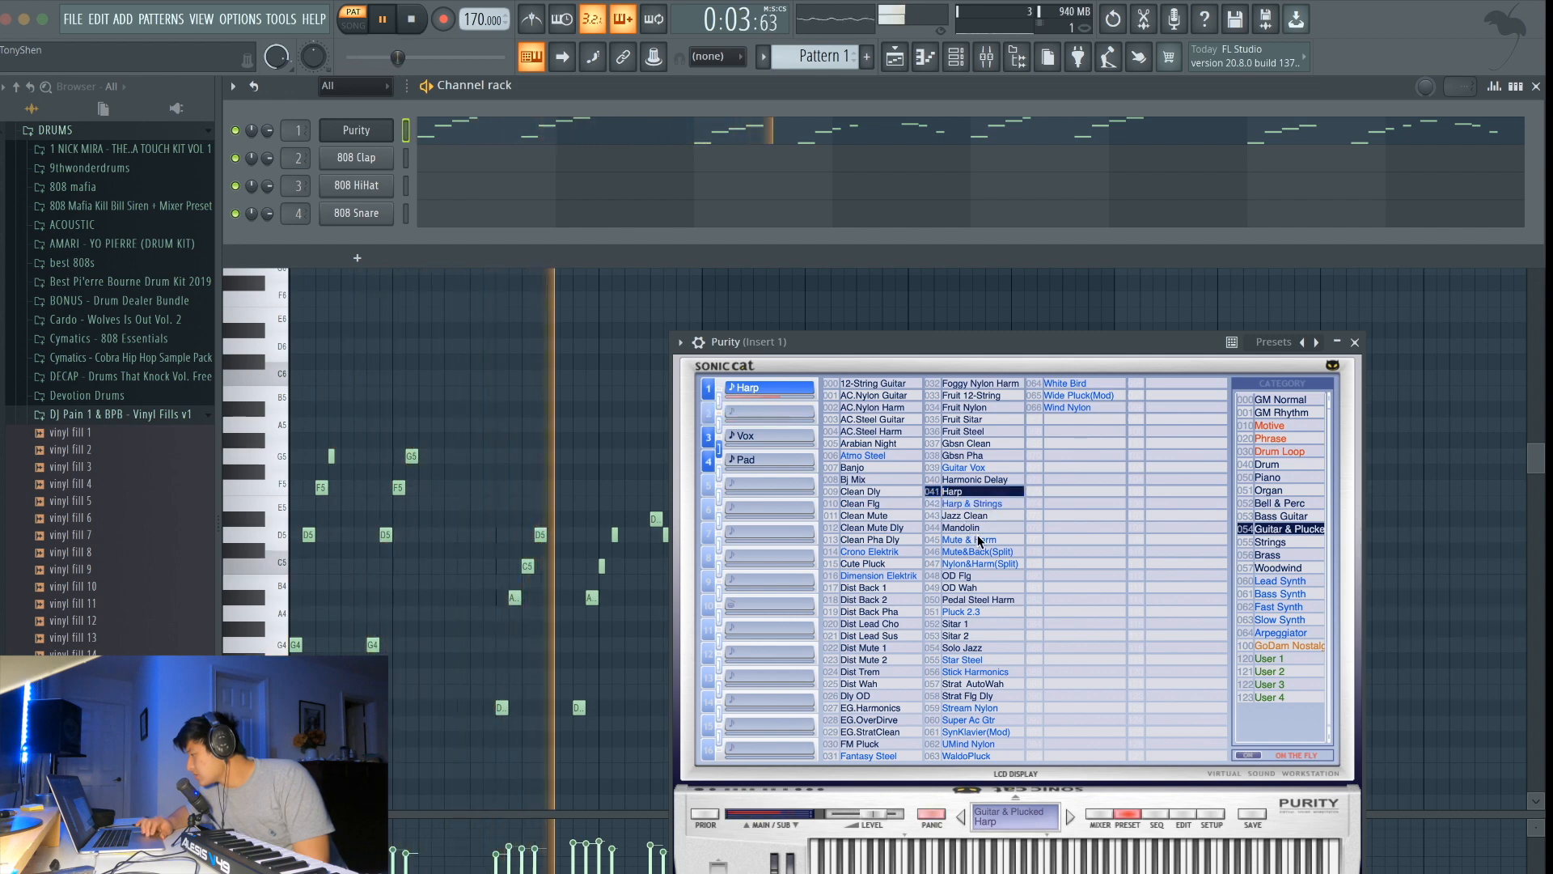
pyautogui.click(1280, 502)
# Step: Insert a second Purity instrument channel below the first one in the channel rack
pyautogui.rightClick(394, 145)
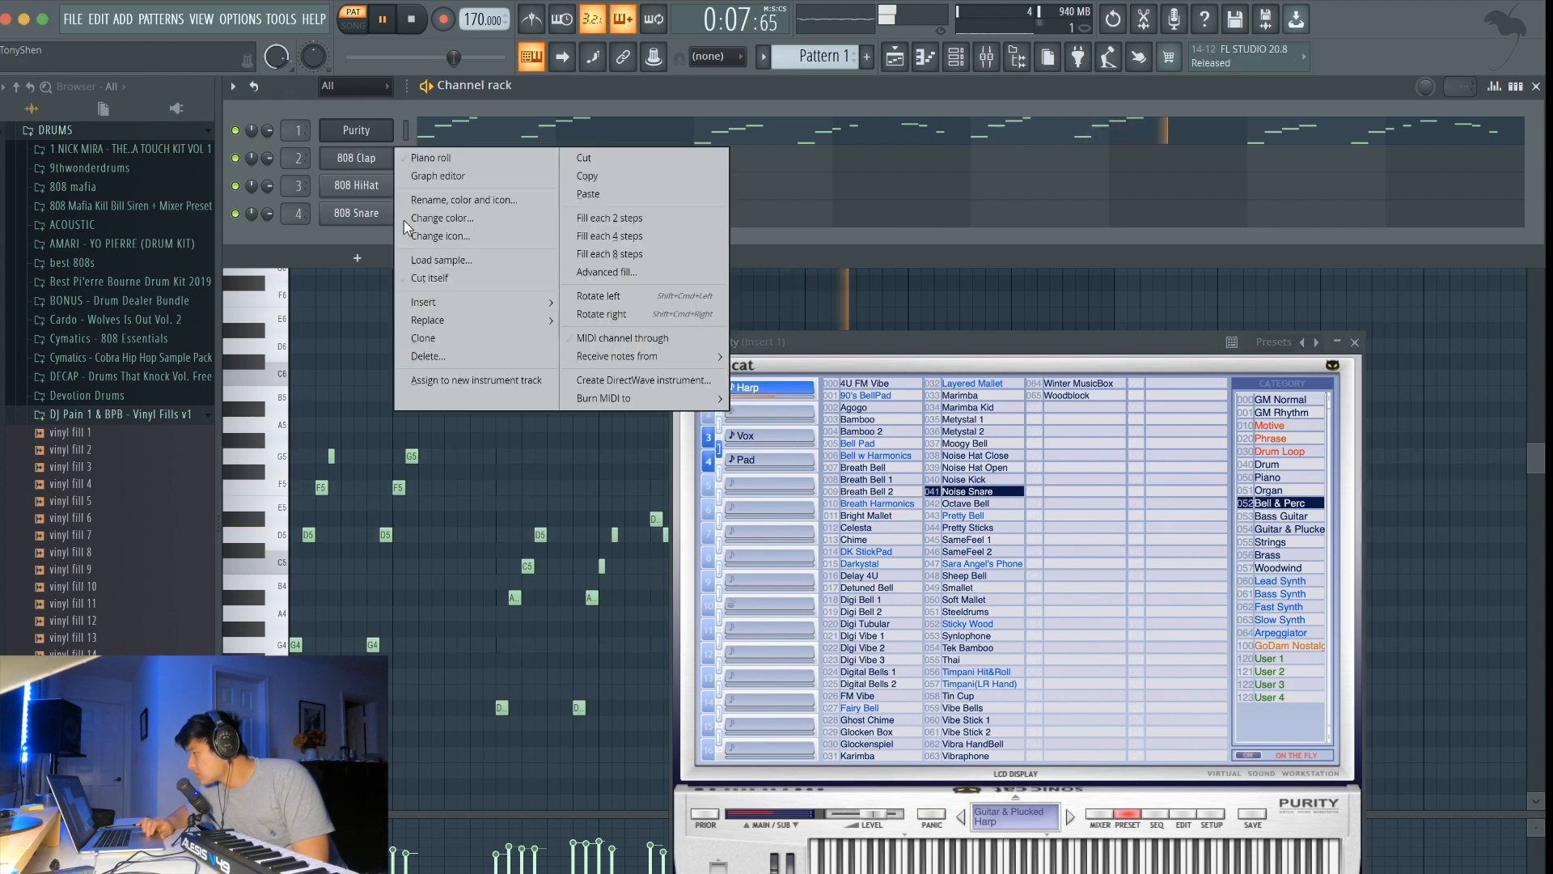
pyautogui.moveTo(454, 327)
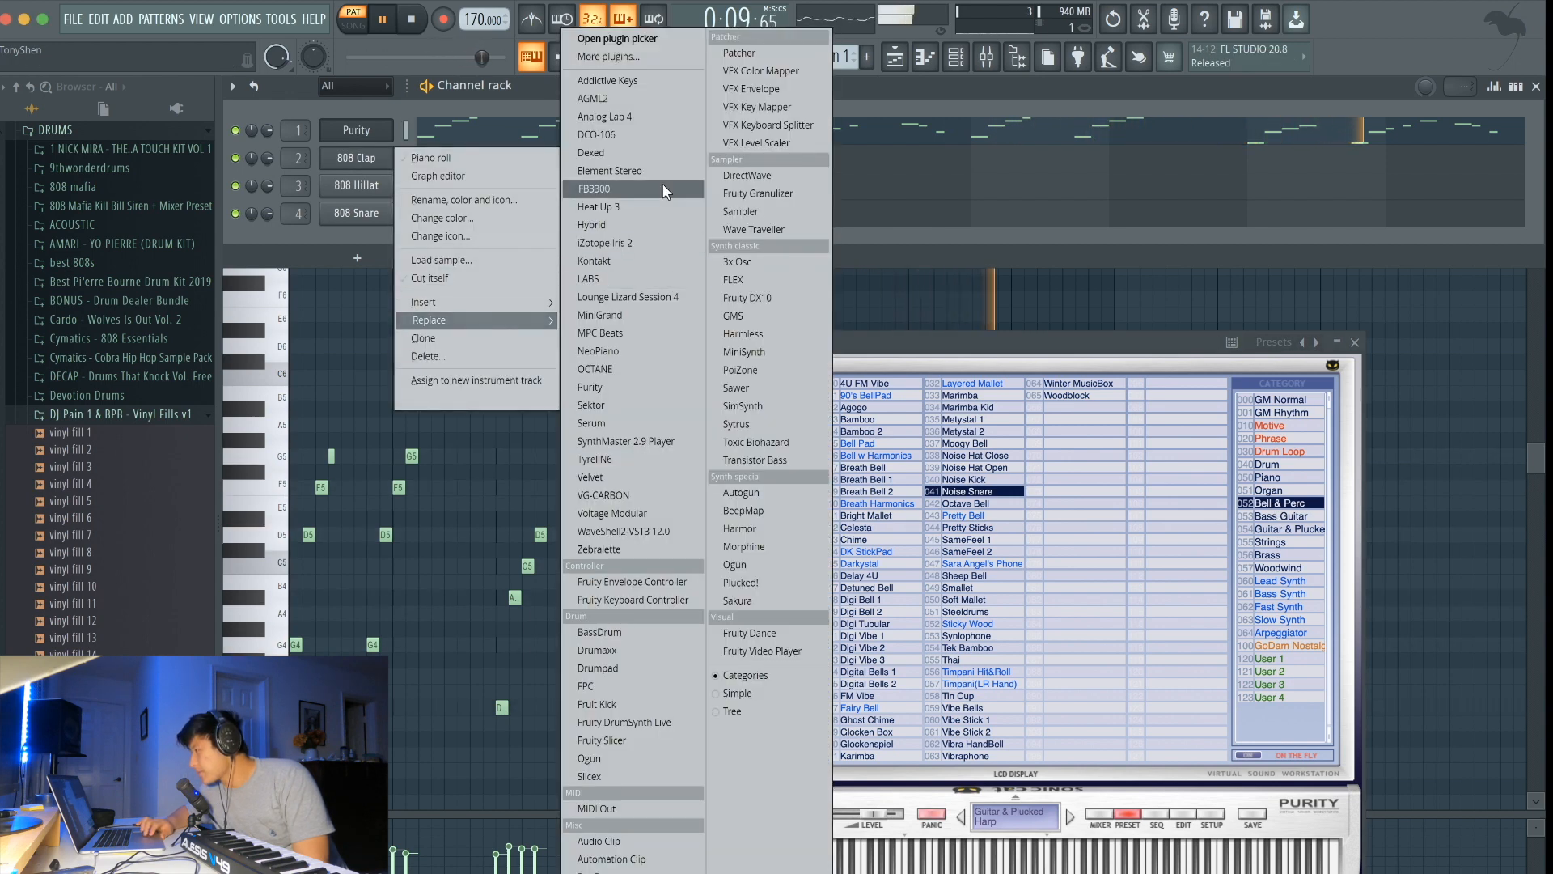
pyautogui.click(628, 383)
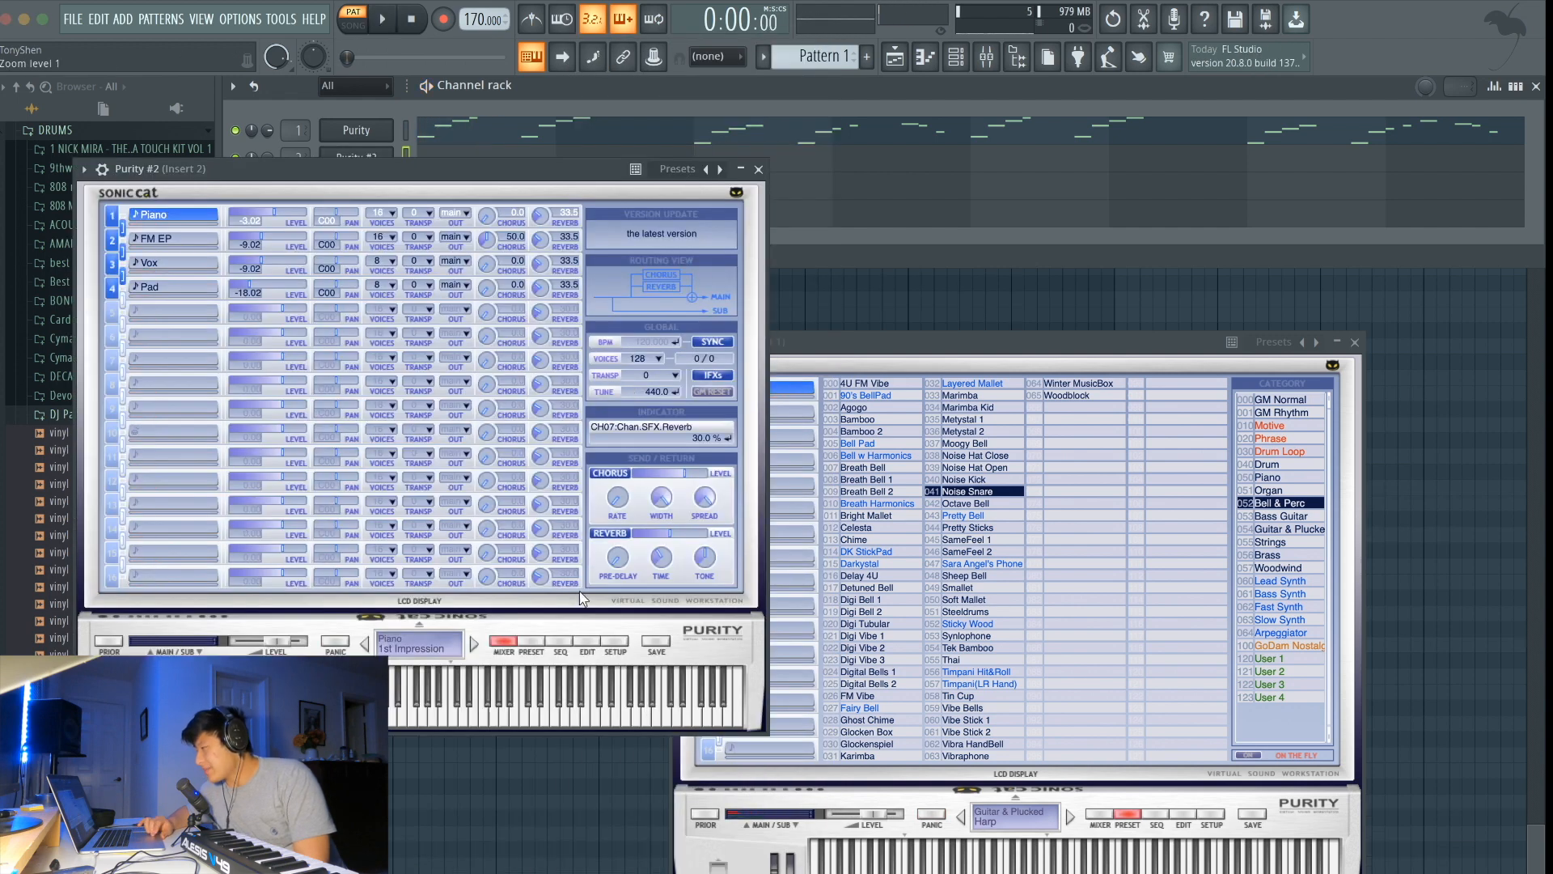
# Step: Choose Agogo from the Bell & Perc category in the second Purity and record a counter-melody over the playing pattern
pyautogui.click(538, 644)
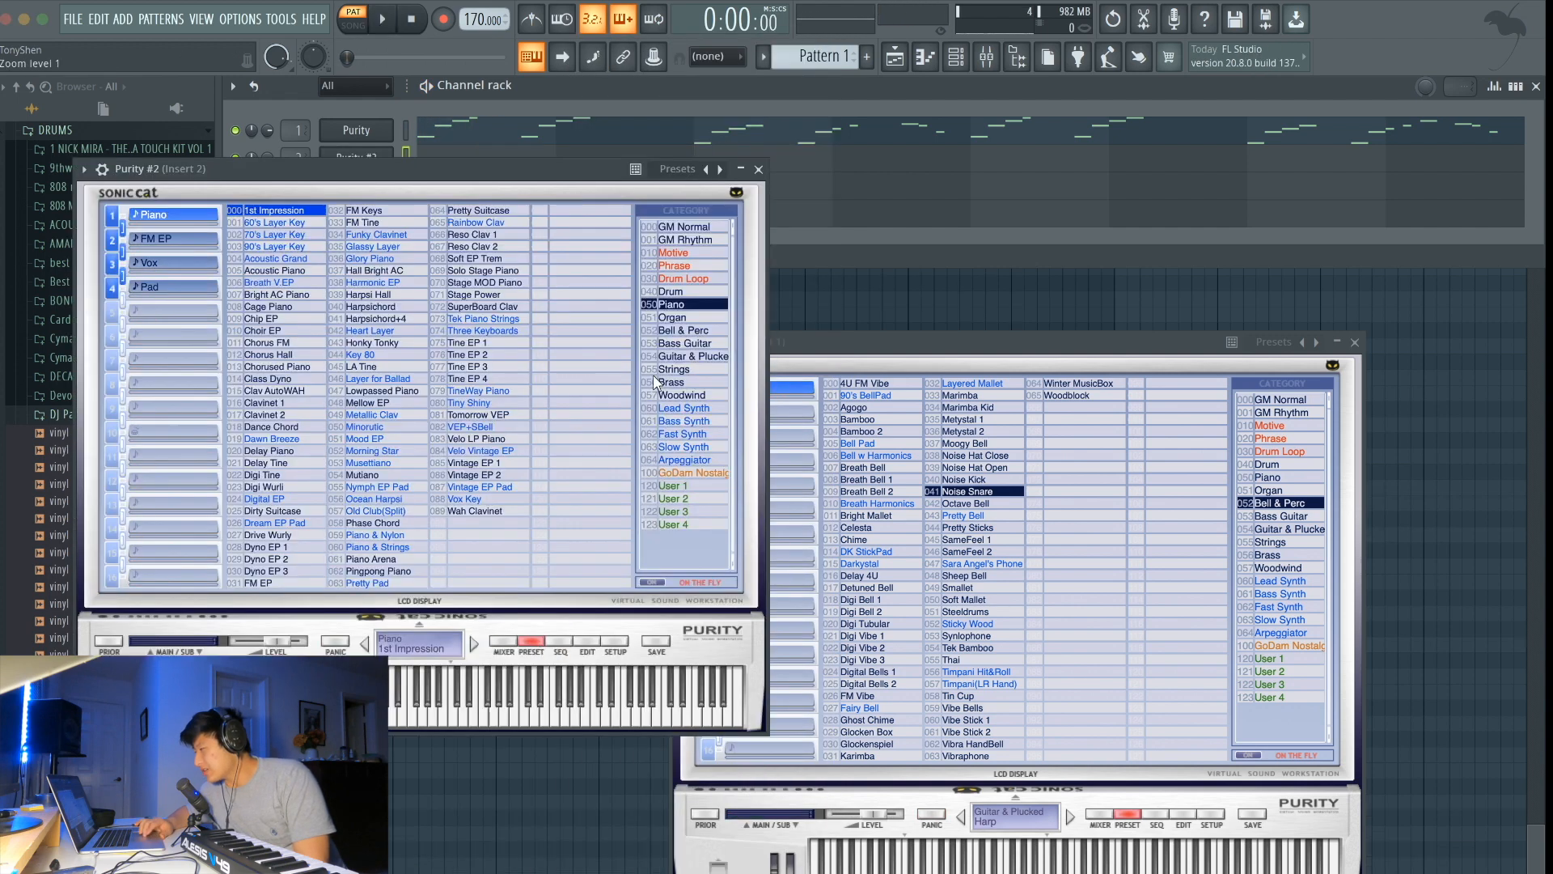
pyautogui.click(678, 331)
pyautogui.click(279, 235)
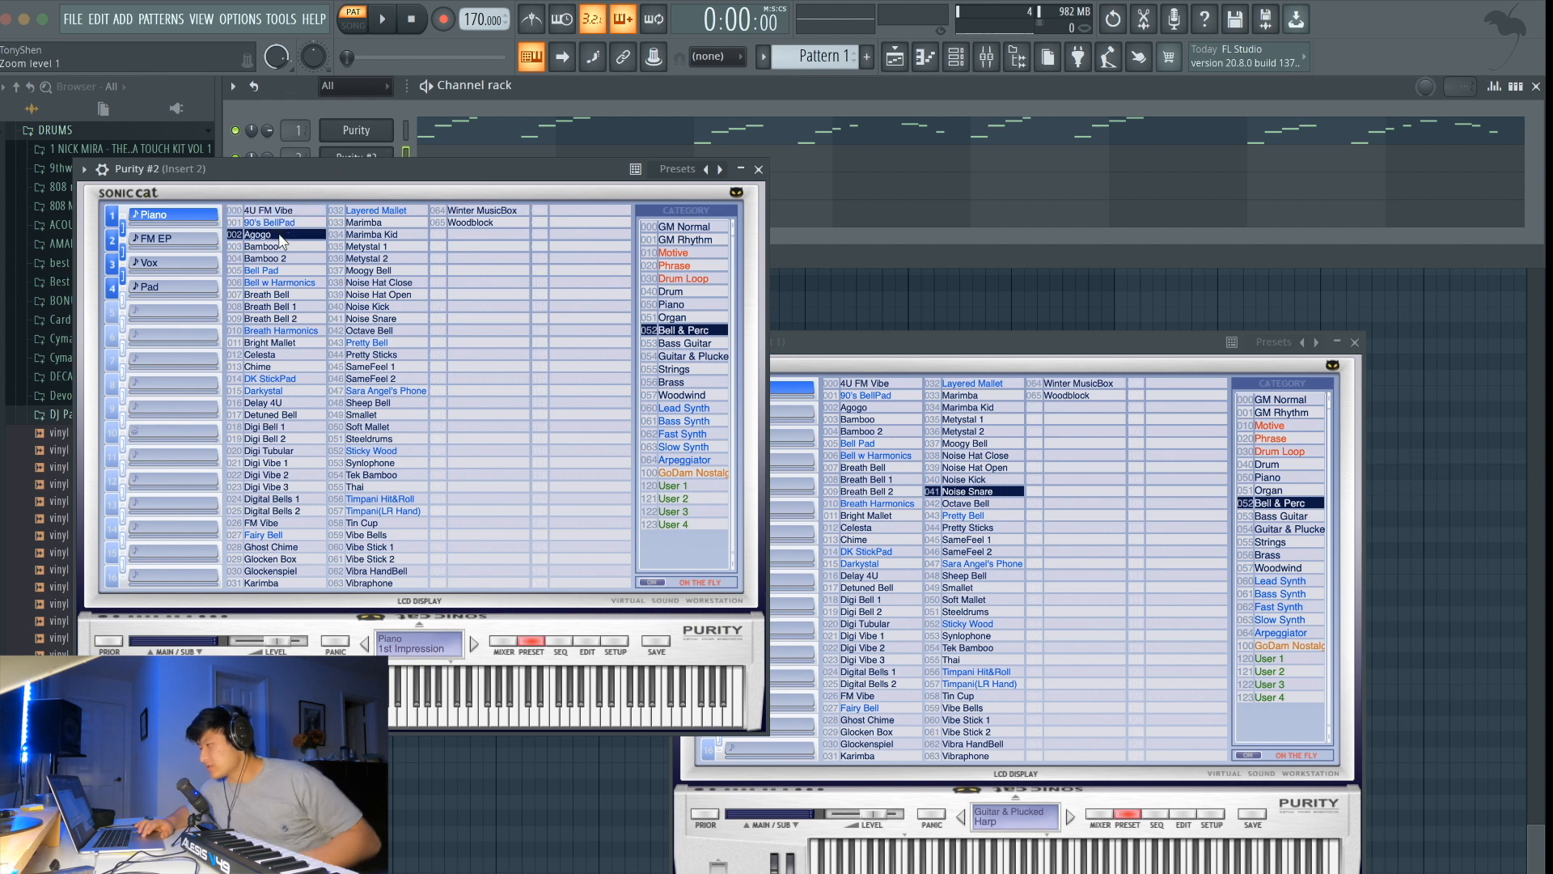
pyautogui.press('space')
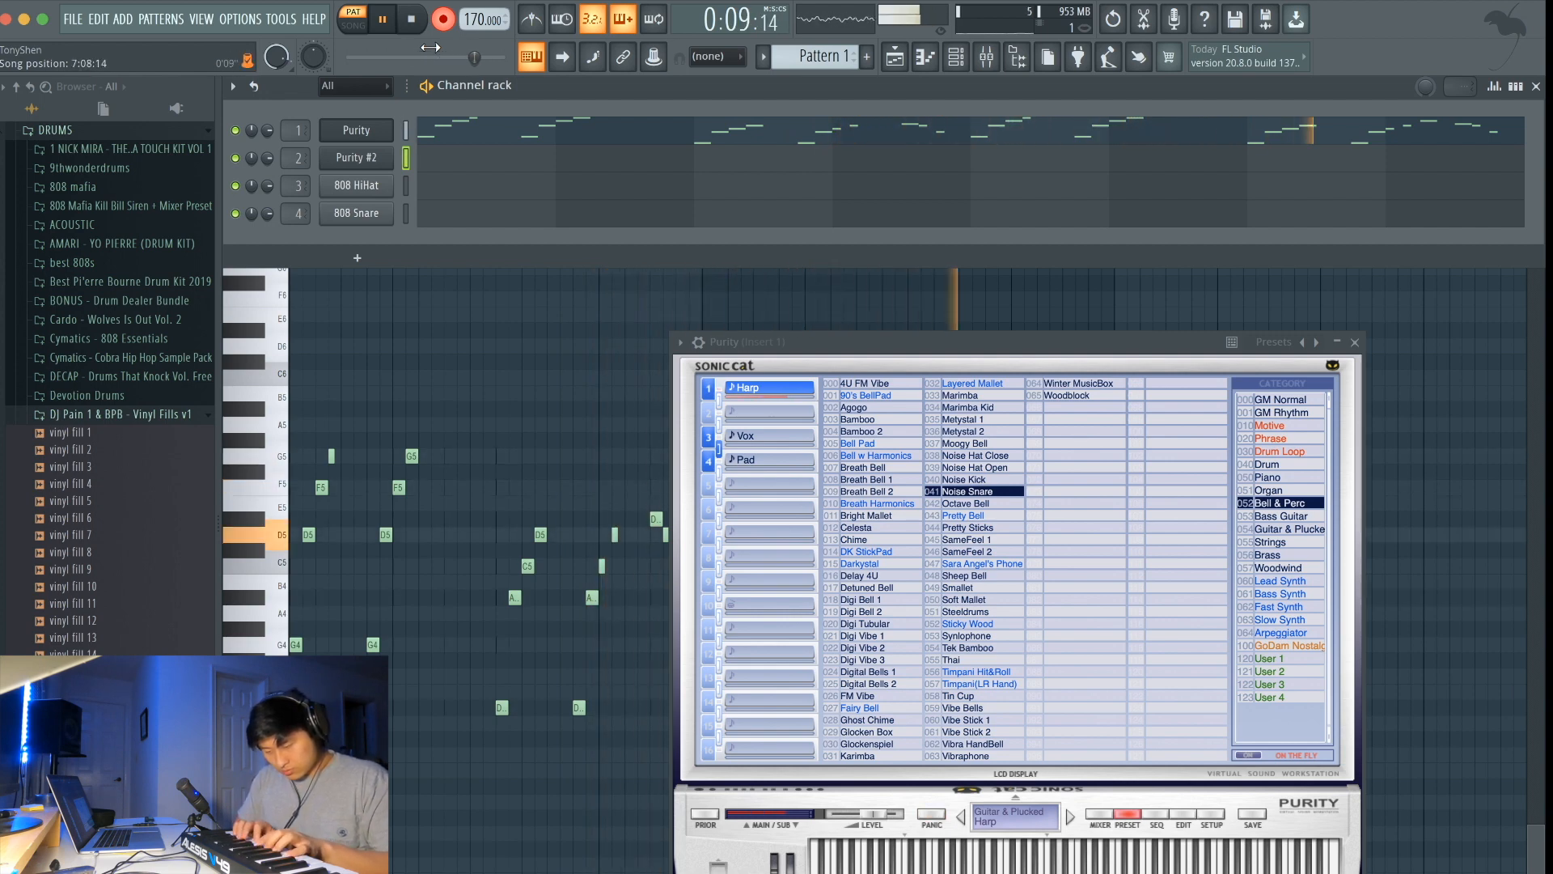
pyautogui.press('space')
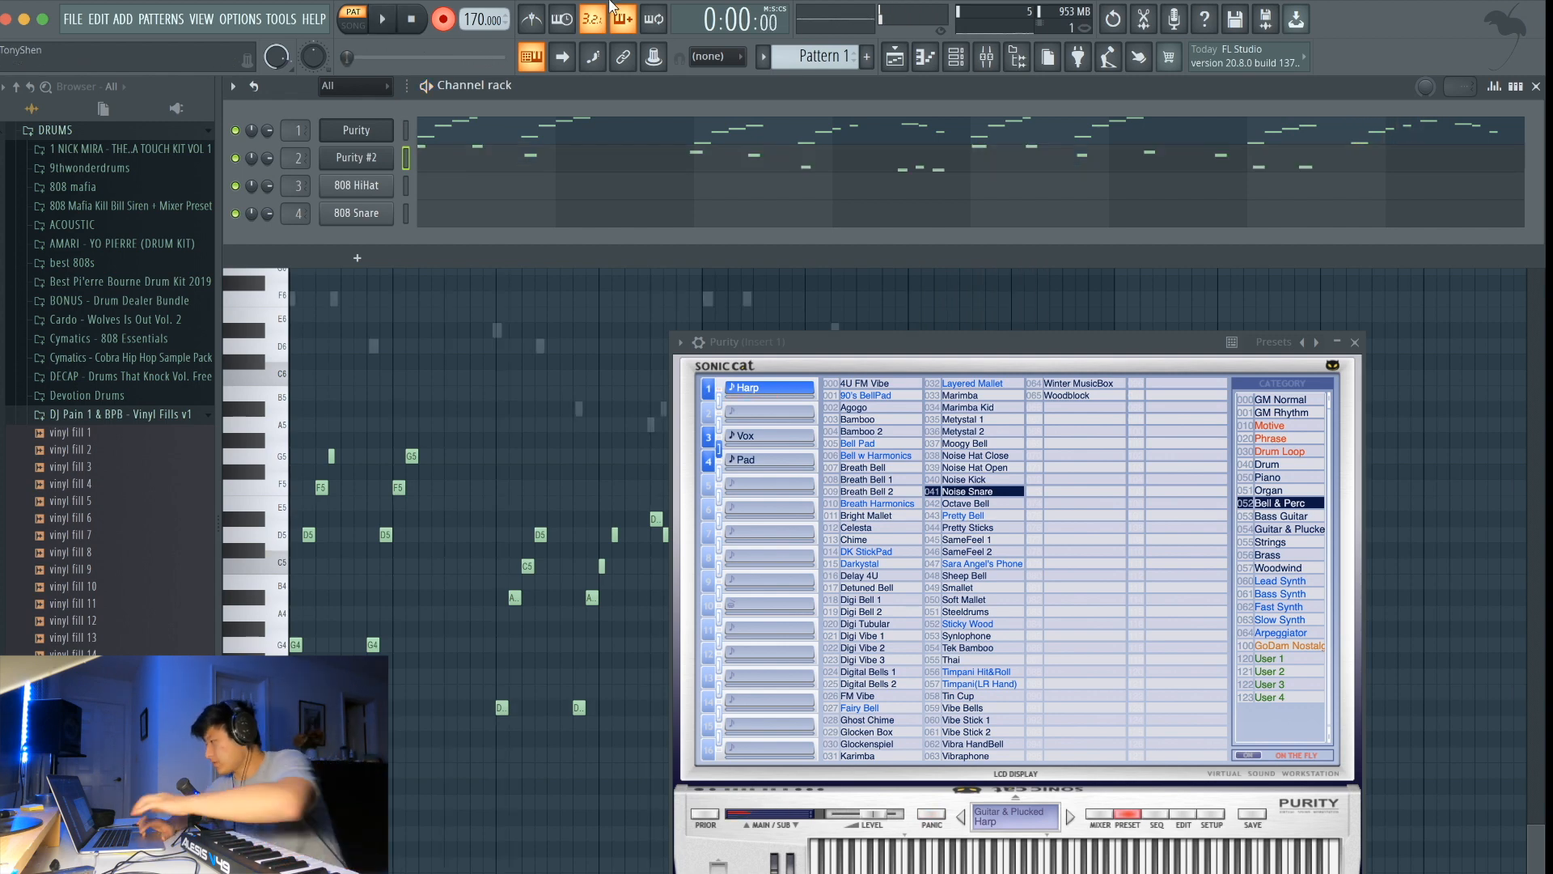
# Step: Add a D6 note just after the start of bar 6 in the second Purity's piano roll and play from bar 5
pyautogui.press('F6')
pyautogui.press('Escape')
pyautogui.press('space')
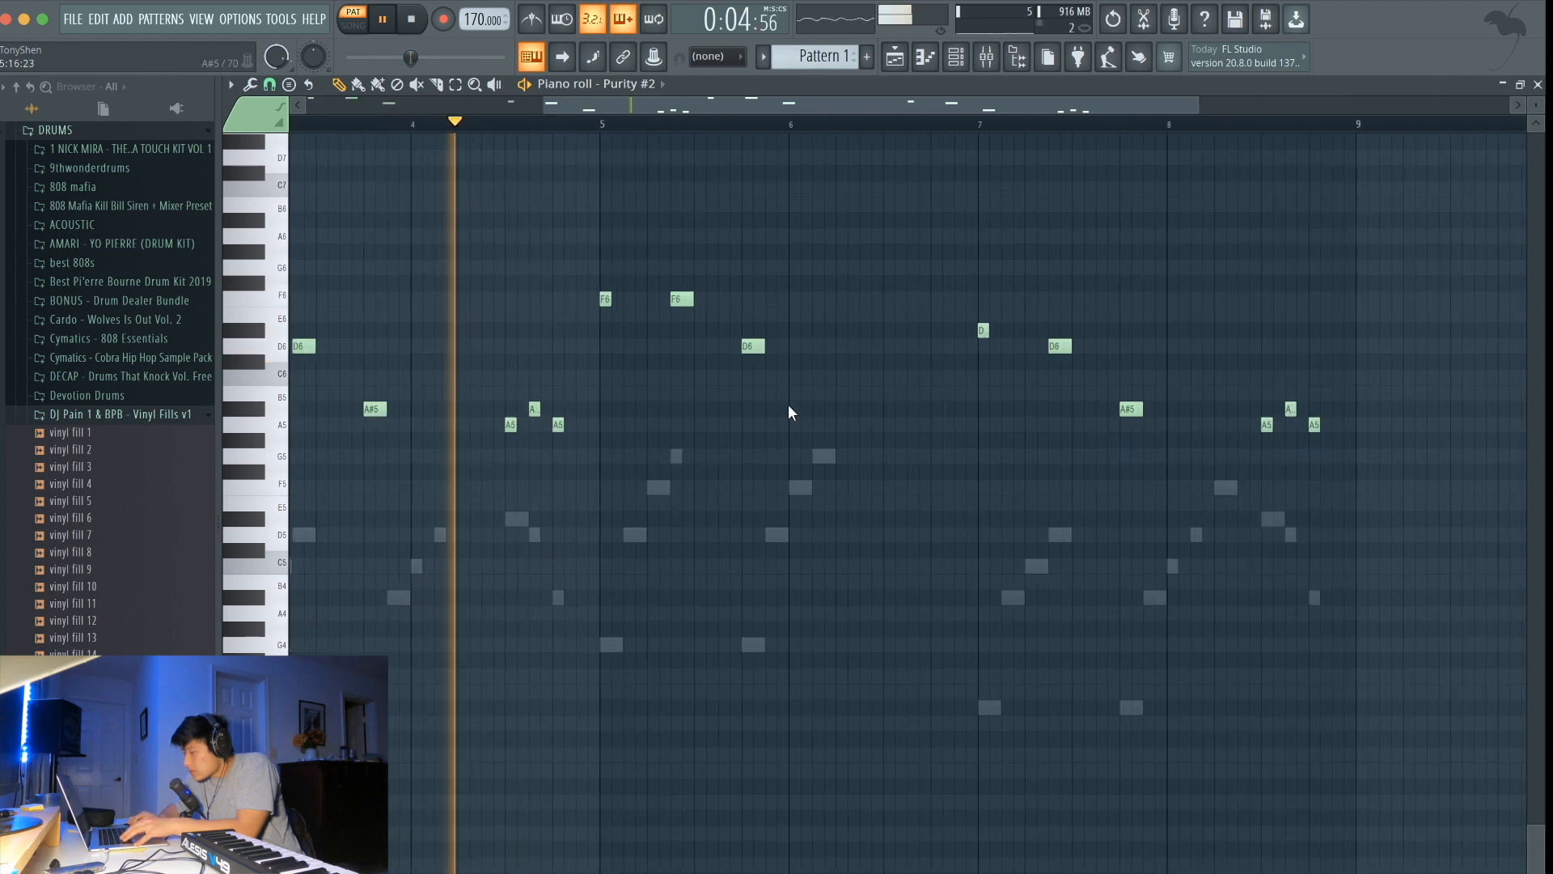
pyautogui.scroll(3, 788, 405)
pyautogui.scroll(3, 846, 394)
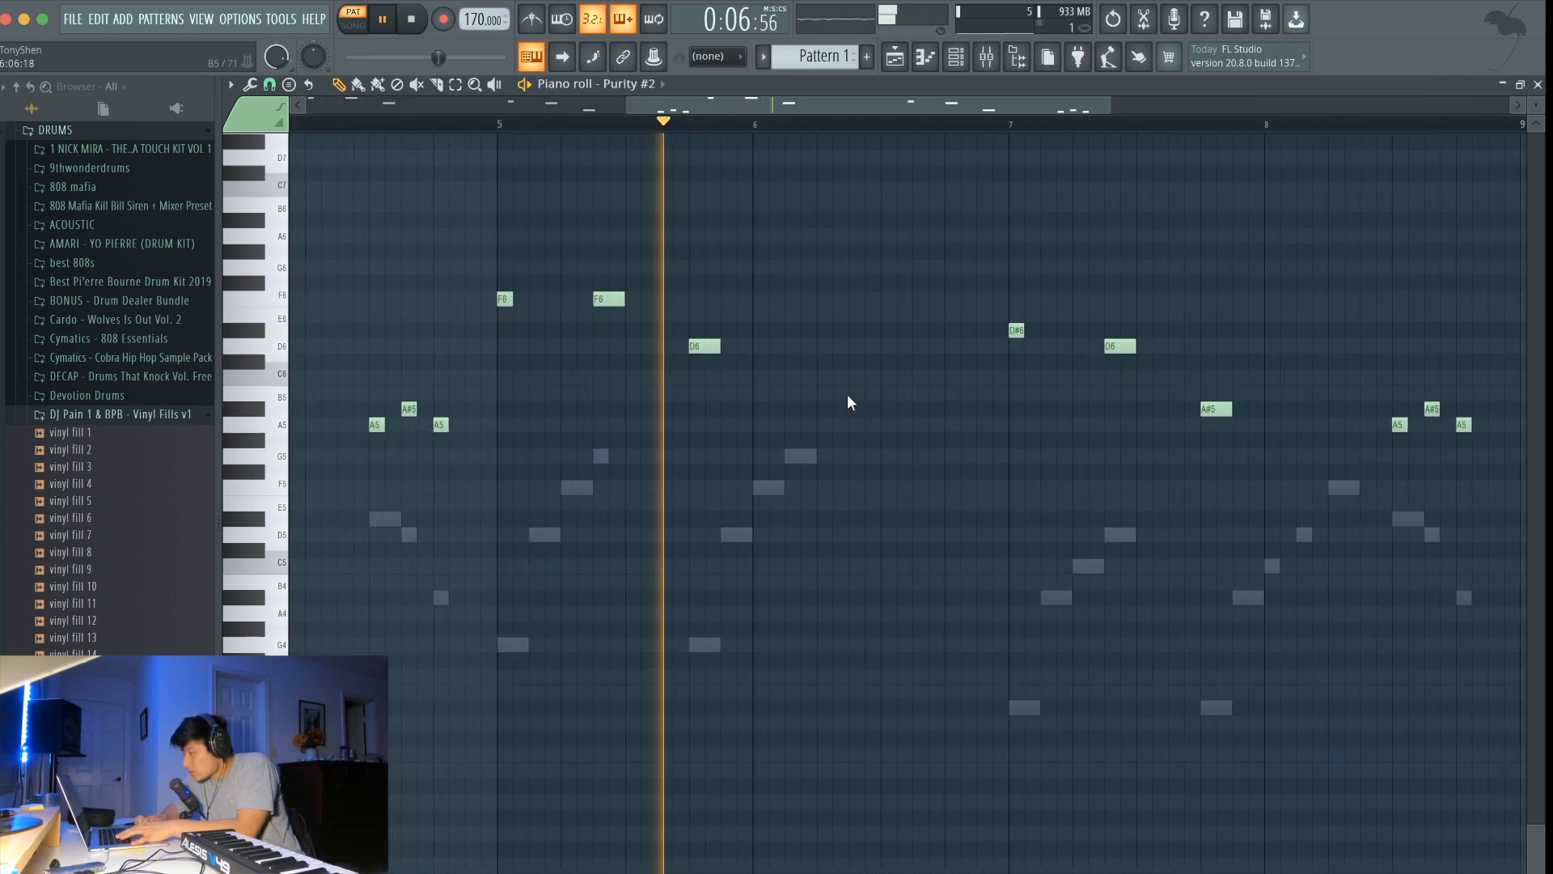
pyautogui.press('space')
pyautogui.click(788, 347)
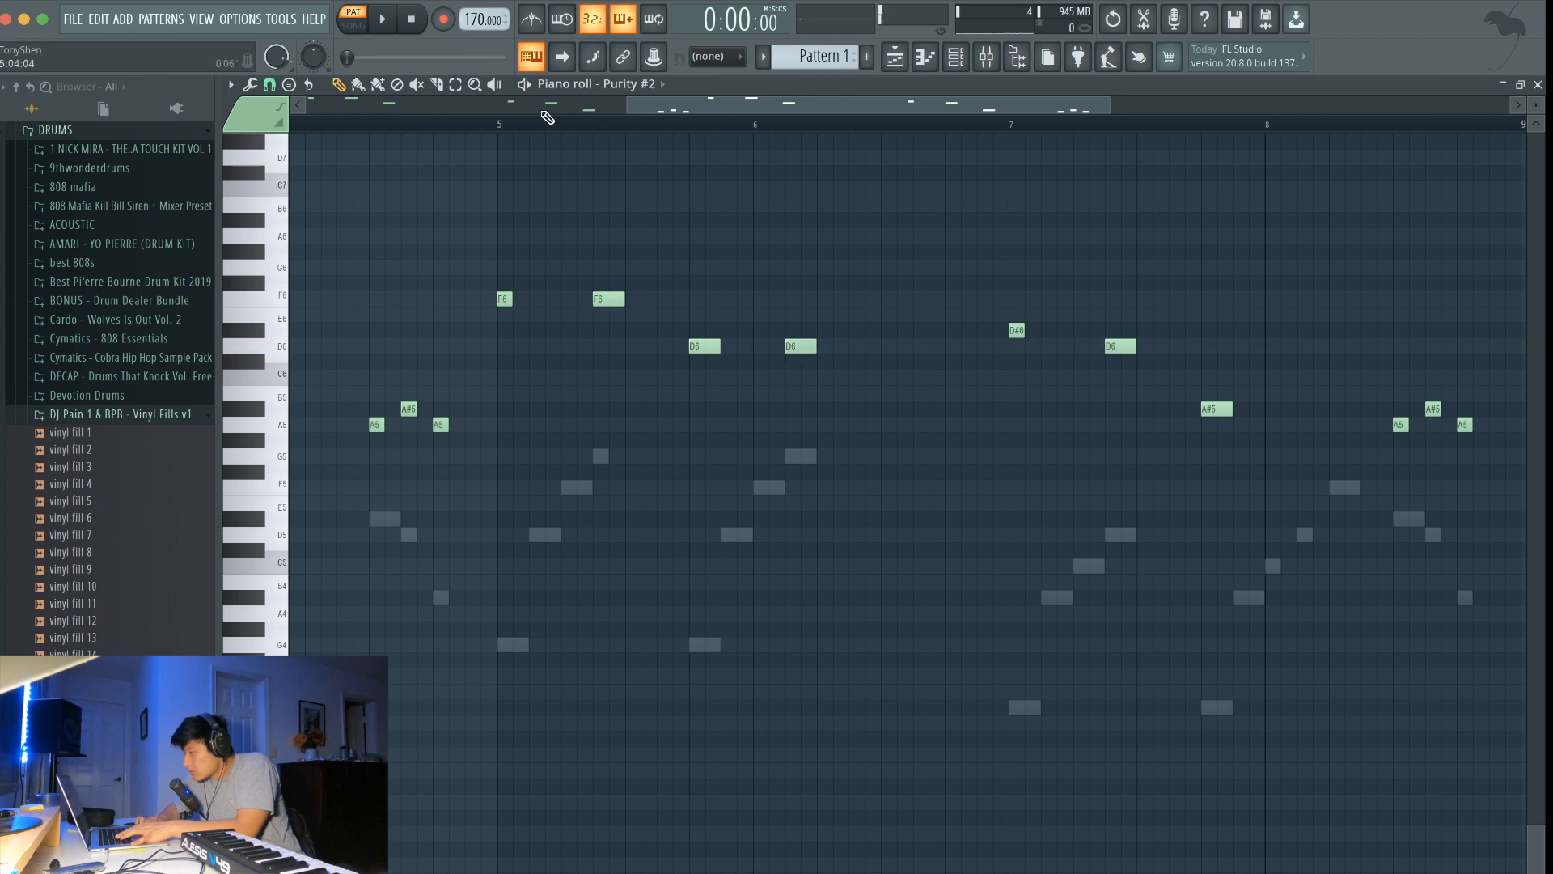
pyautogui.click(508, 126)
pyautogui.press('space')
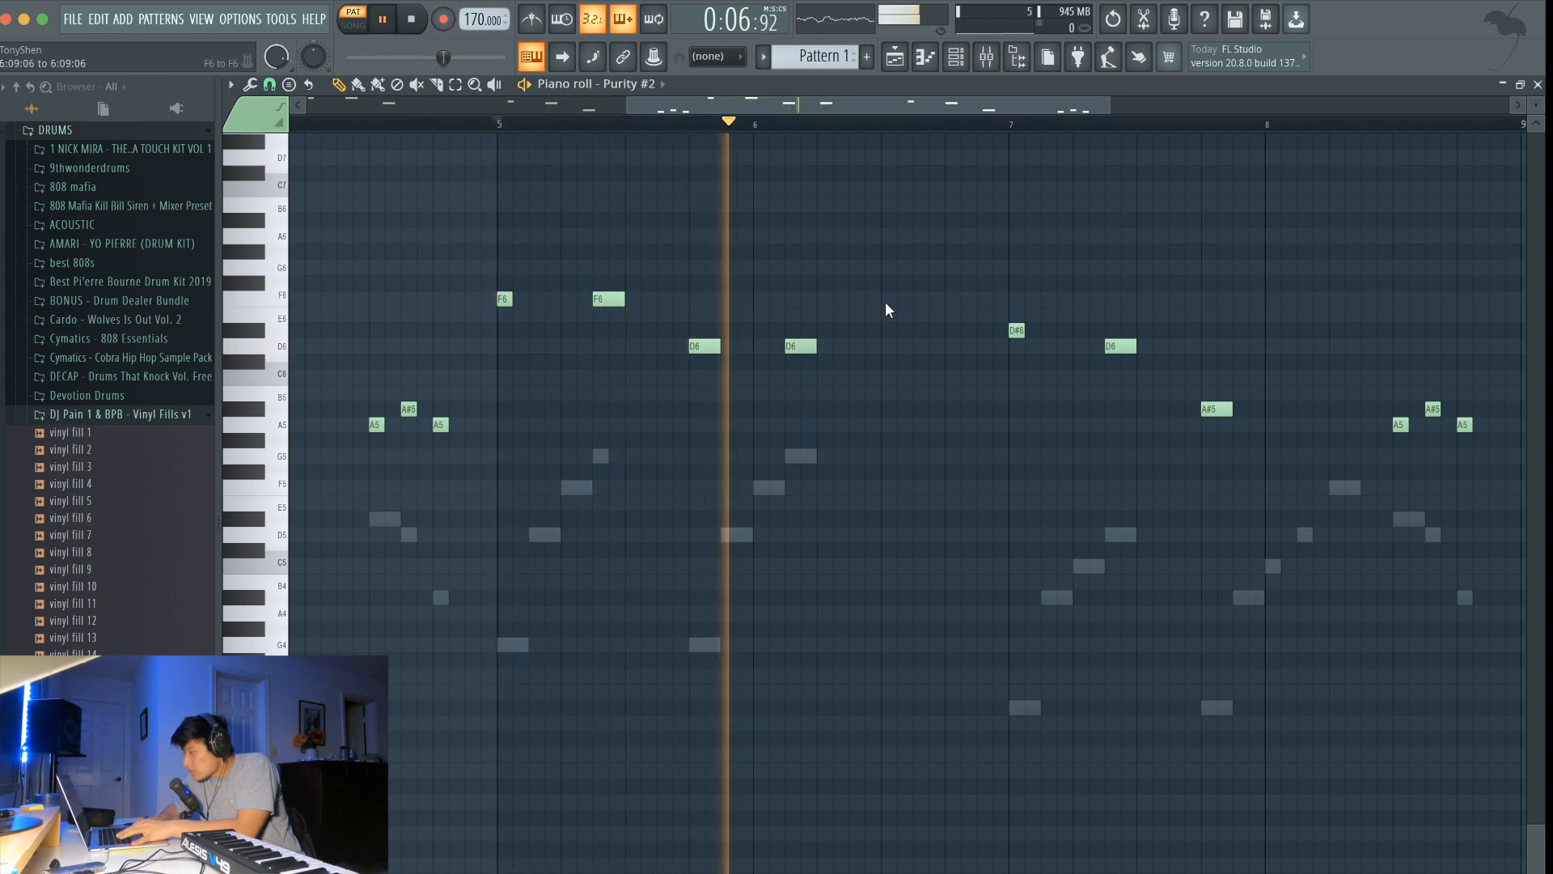
# Step: Add another D6 in the middle of bar 6 and an A#5 near its end, and listen to the phrase
pyautogui.click(887, 344)
pyautogui.press('space')
pyautogui.click(953, 409)
pyautogui.press('space')
pyautogui.scroll(-2, 943, 421)
pyautogui.scroll(-1, 943, 421)
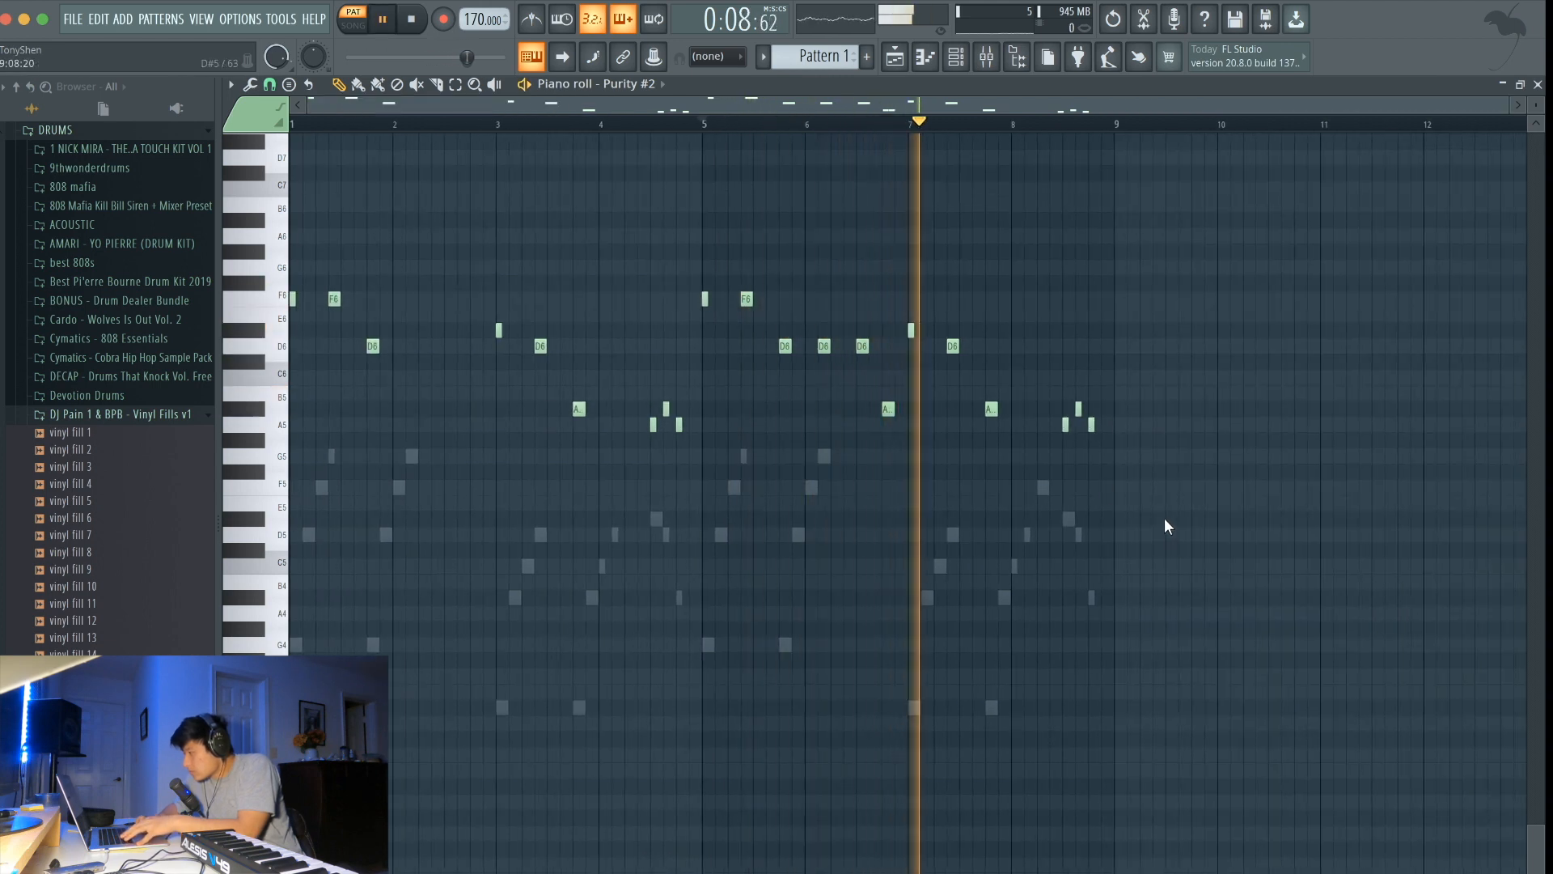
pyautogui.press('space')
# Step: Duplicate all the counter-melody notes one octave lower and clear the selection
pyautogui.moveTo(1165, 525); pyautogui.dragTo(364, 228)
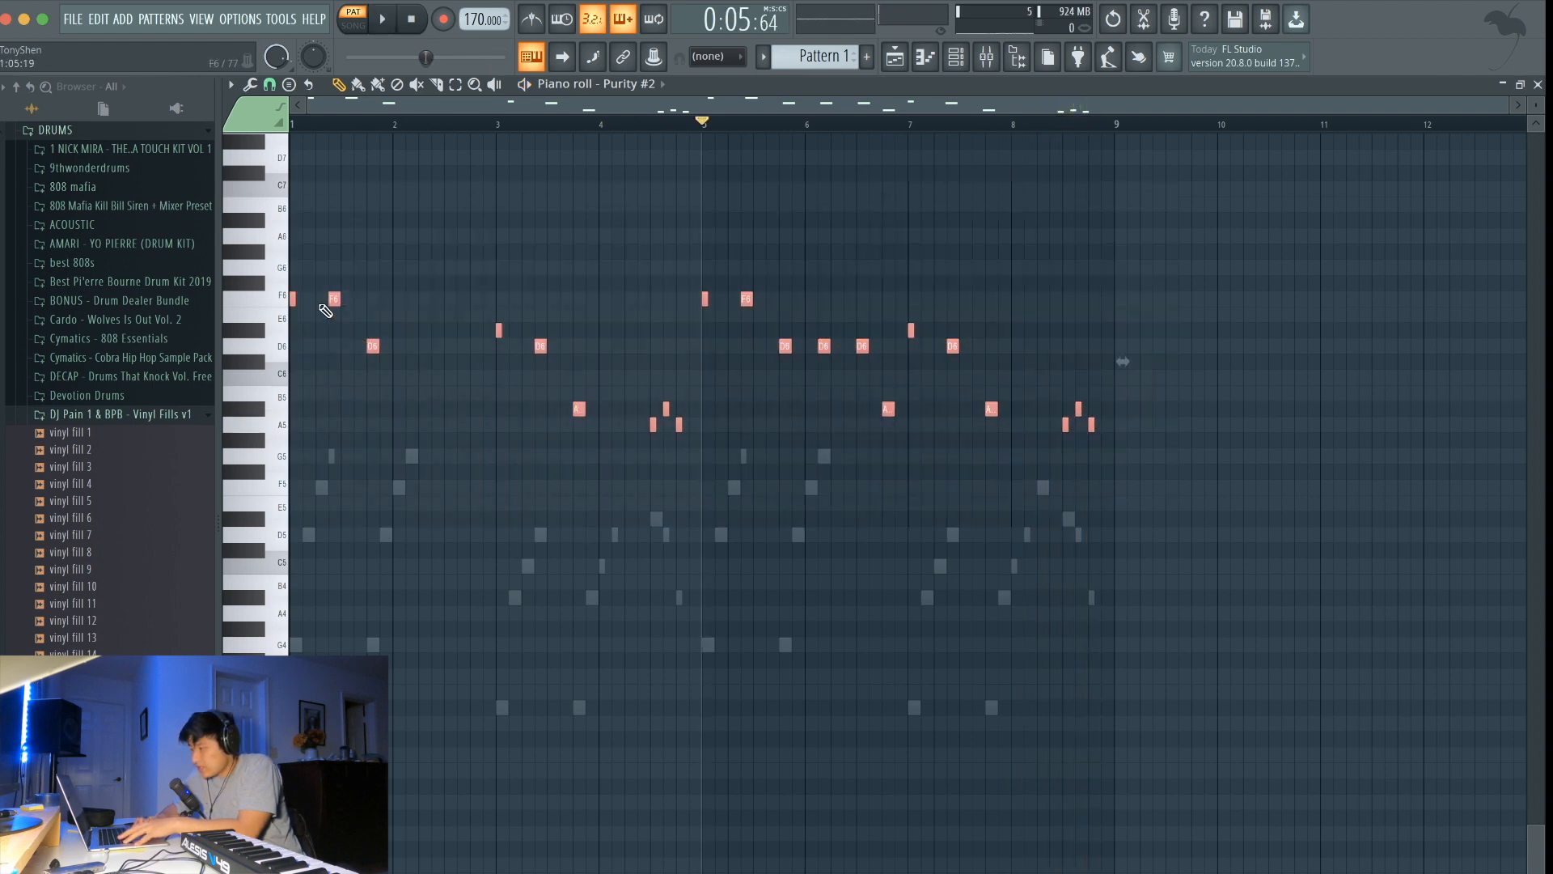
pyautogui.press('super+c')
pyautogui.press('super+v')
pyautogui.press('super+Down')
pyautogui.keyDown('super'); pyautogui.click(369, 463); pyautogui.keyUp('super')
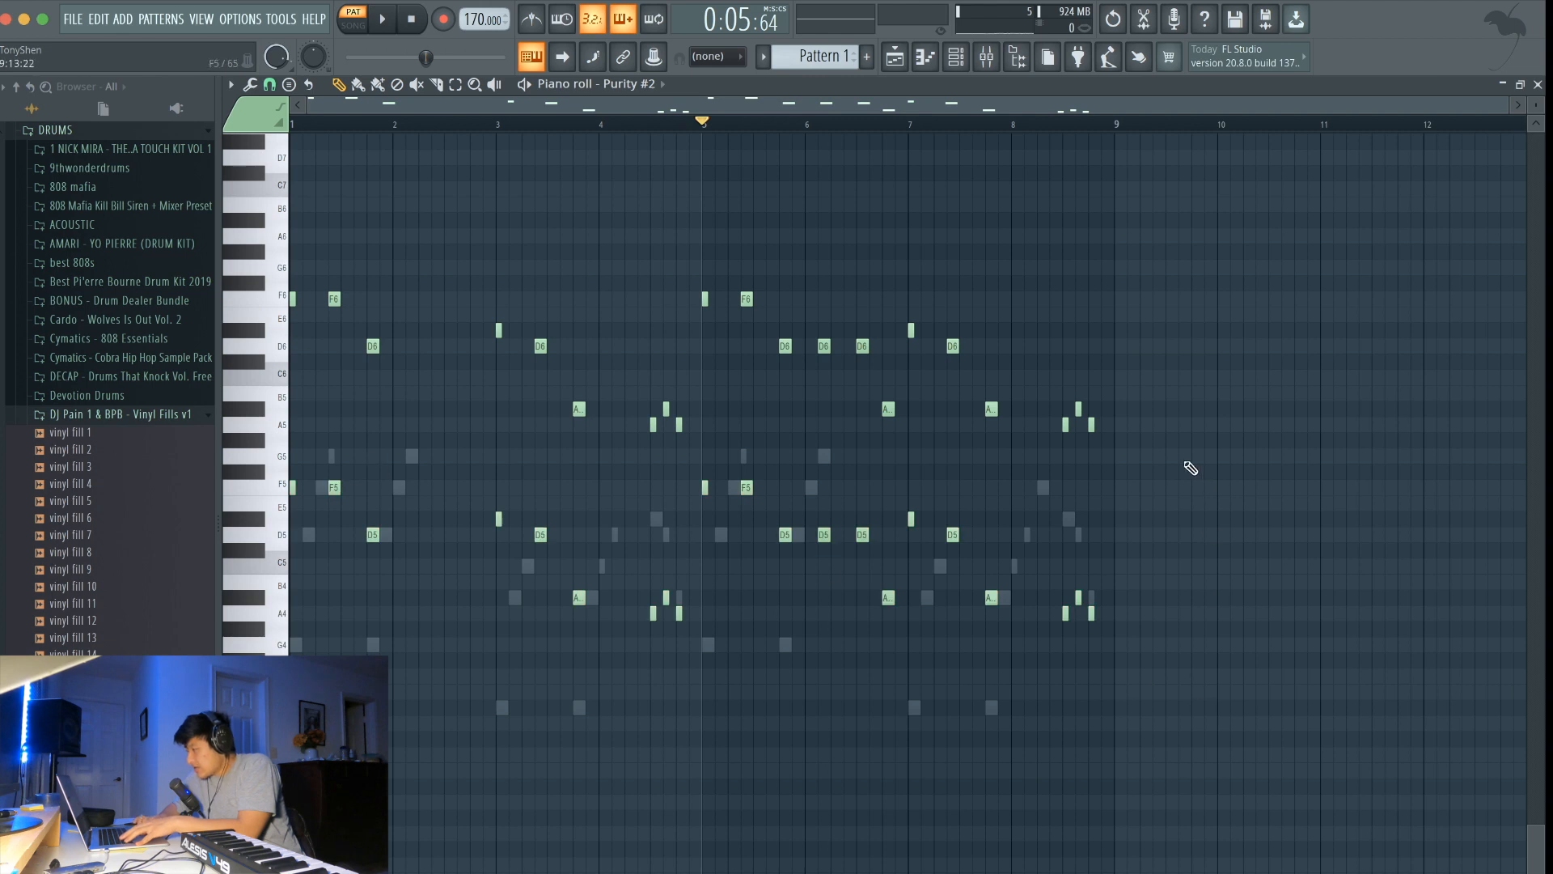
# Step: Nudge the upper-octave notes slightly later than the lower octave and play the pattern
pyautogui.moveTo(1158, 435); pyautogui.dragTo(291, 136)
pyautogui.scroll(1, 347, 262)
pyautogui.keyDown('ctrl'); pyautogui.scroll(3, 350, 264); pyautogui.keyUp('ctrl')
pyautogui.hotkey('shift', 'Right')
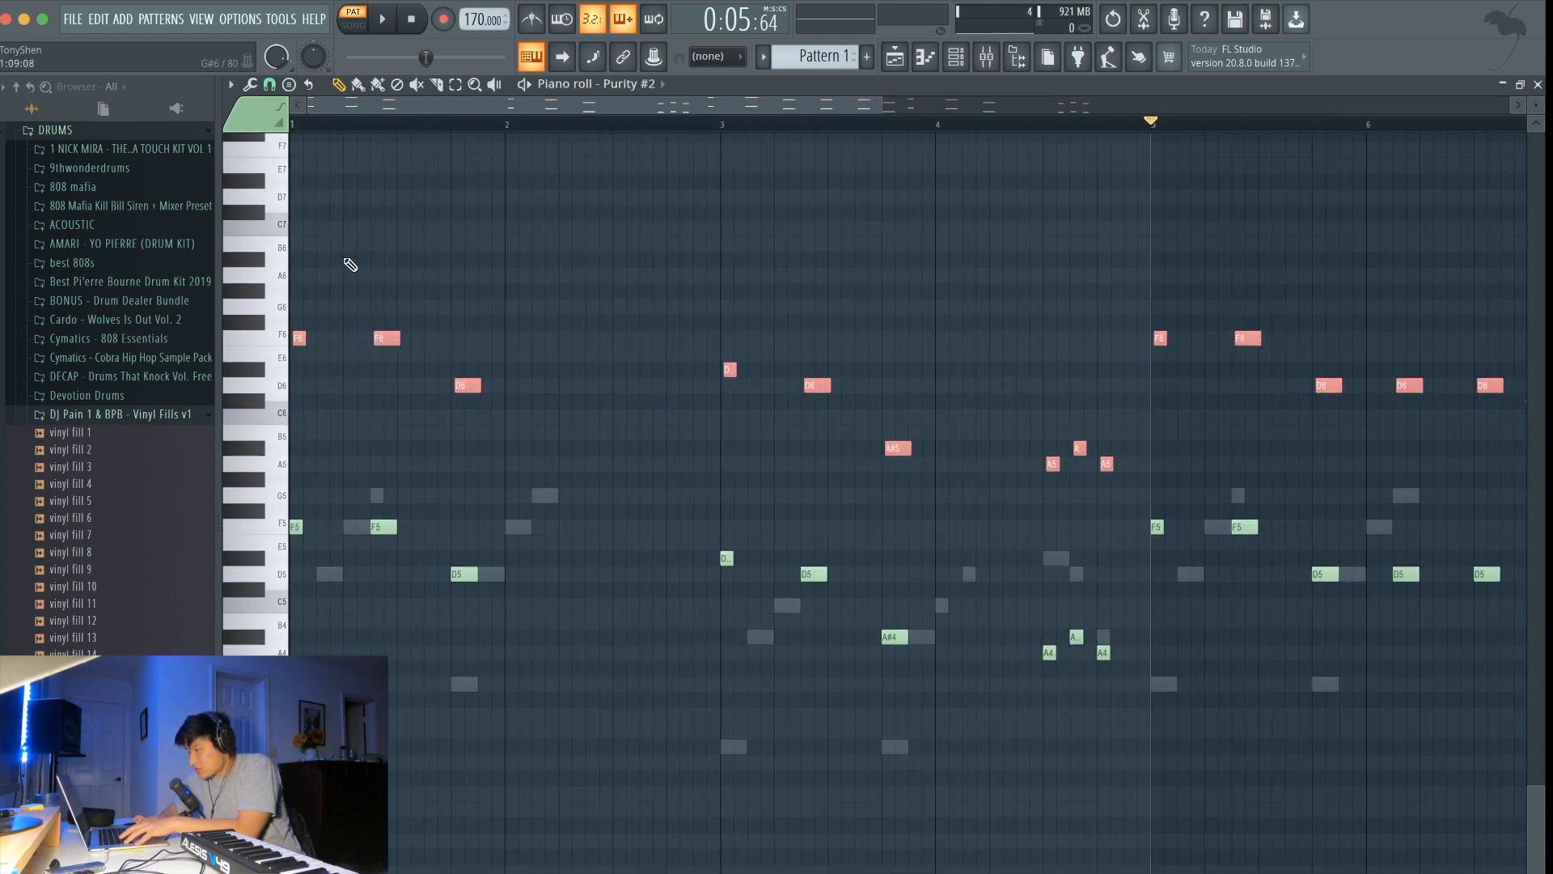
pyautogui.hotkey('shift', 'Left')
pyautogui.press('space')
pyautogui.hotkey('ctrl', 'd')
pyautogui.keyDown('ctrl'); pyautogui.scroll(-3, 342, 259); pyautogui.keyUp('ctrl')
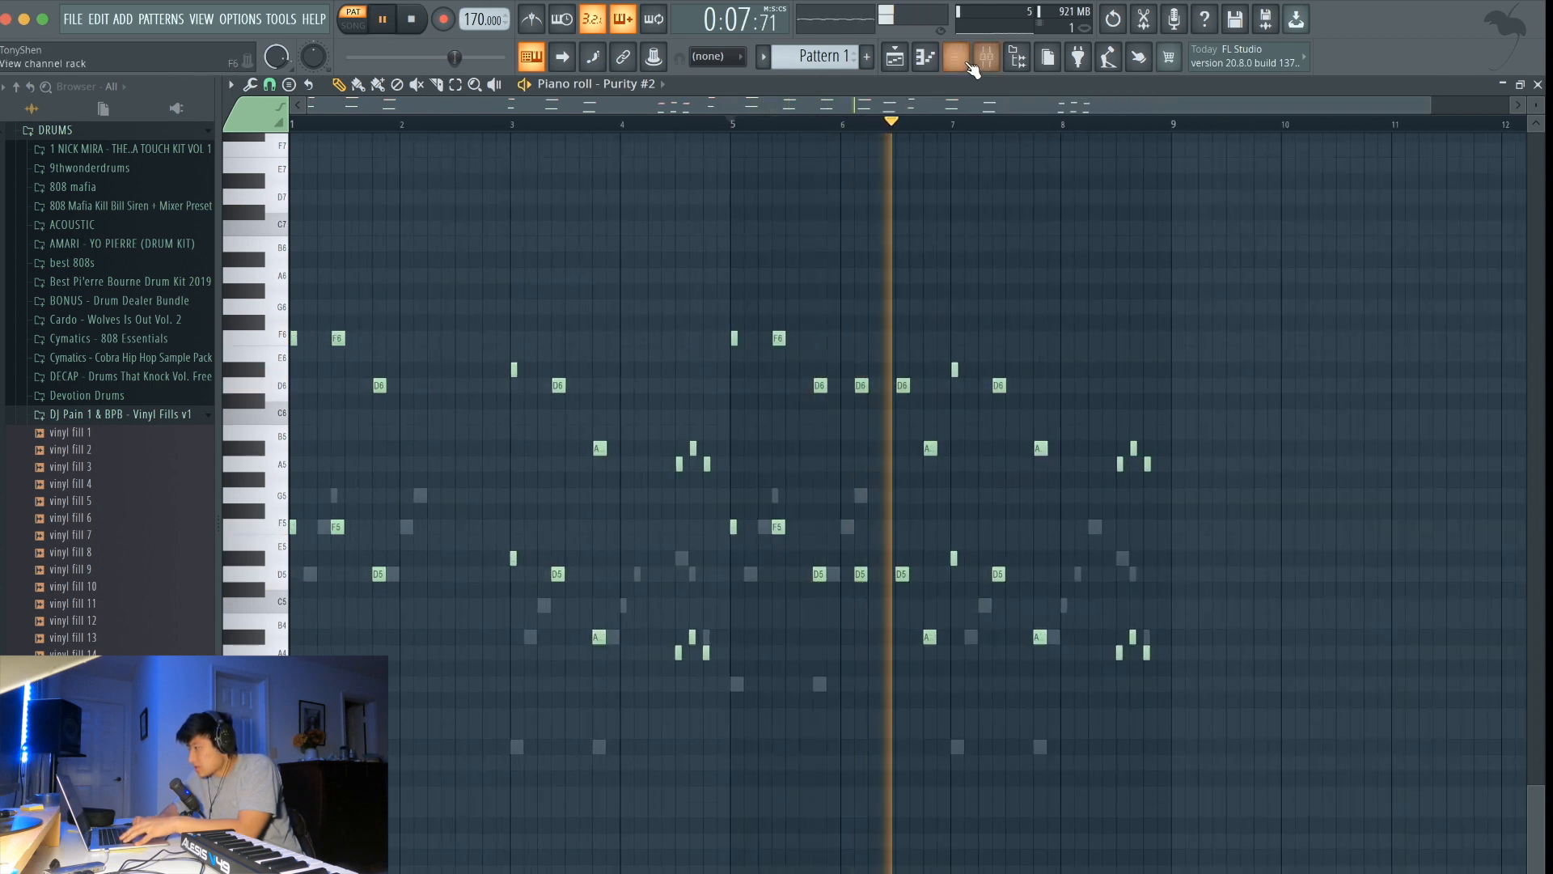
# Step: Lower the first Purity track's mixer fader slightly to balance it against the second Purity
pyautogui.press('F6')
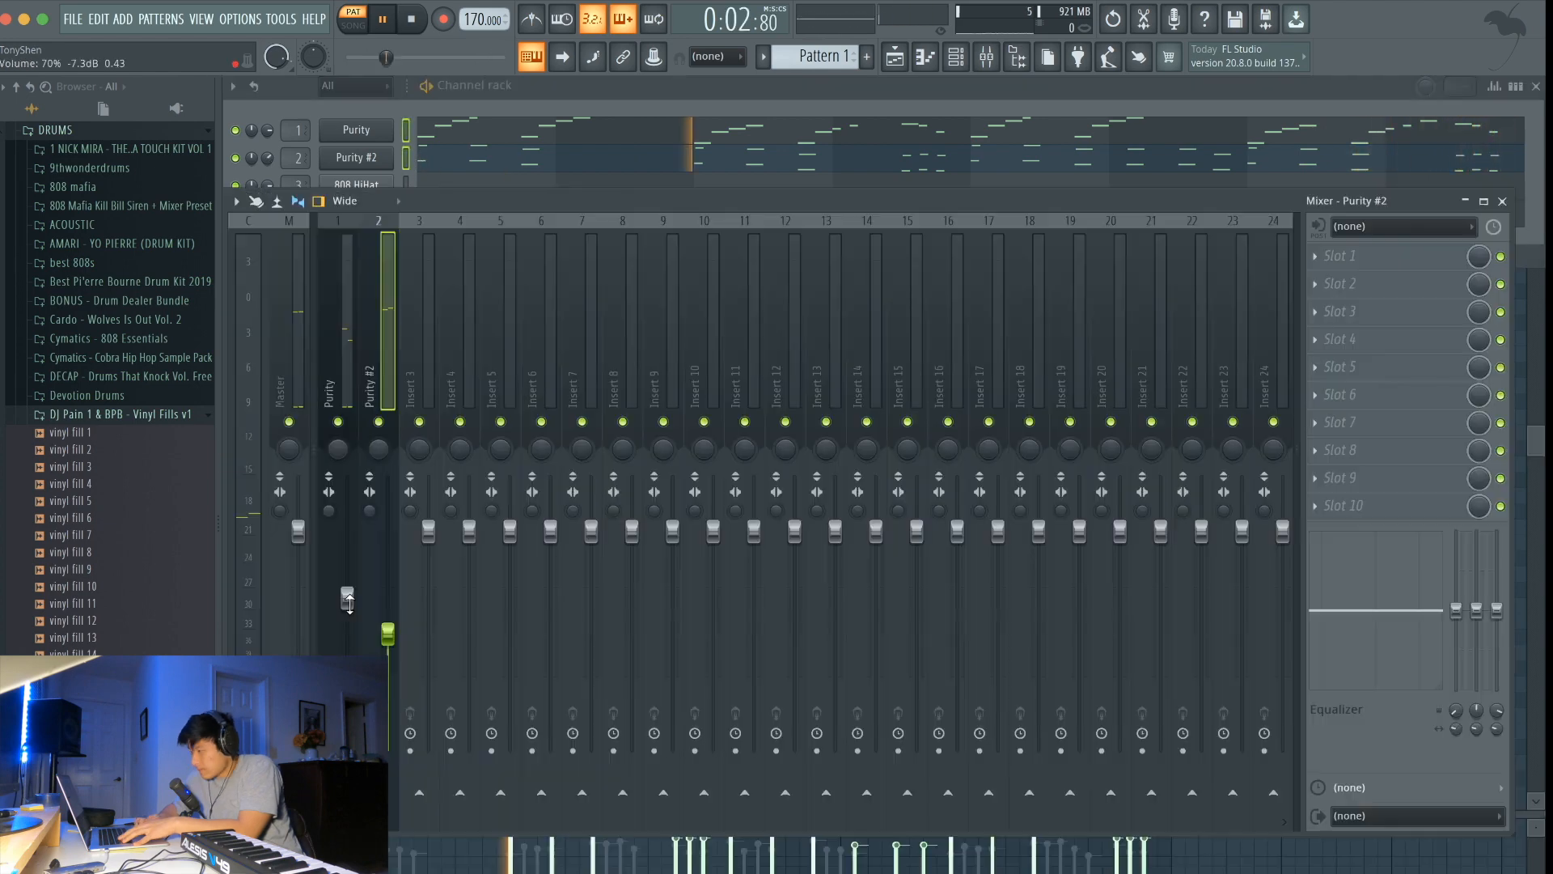
pyautogui.moveTo(348, 600); pyautogui.dragTo(348, 612)
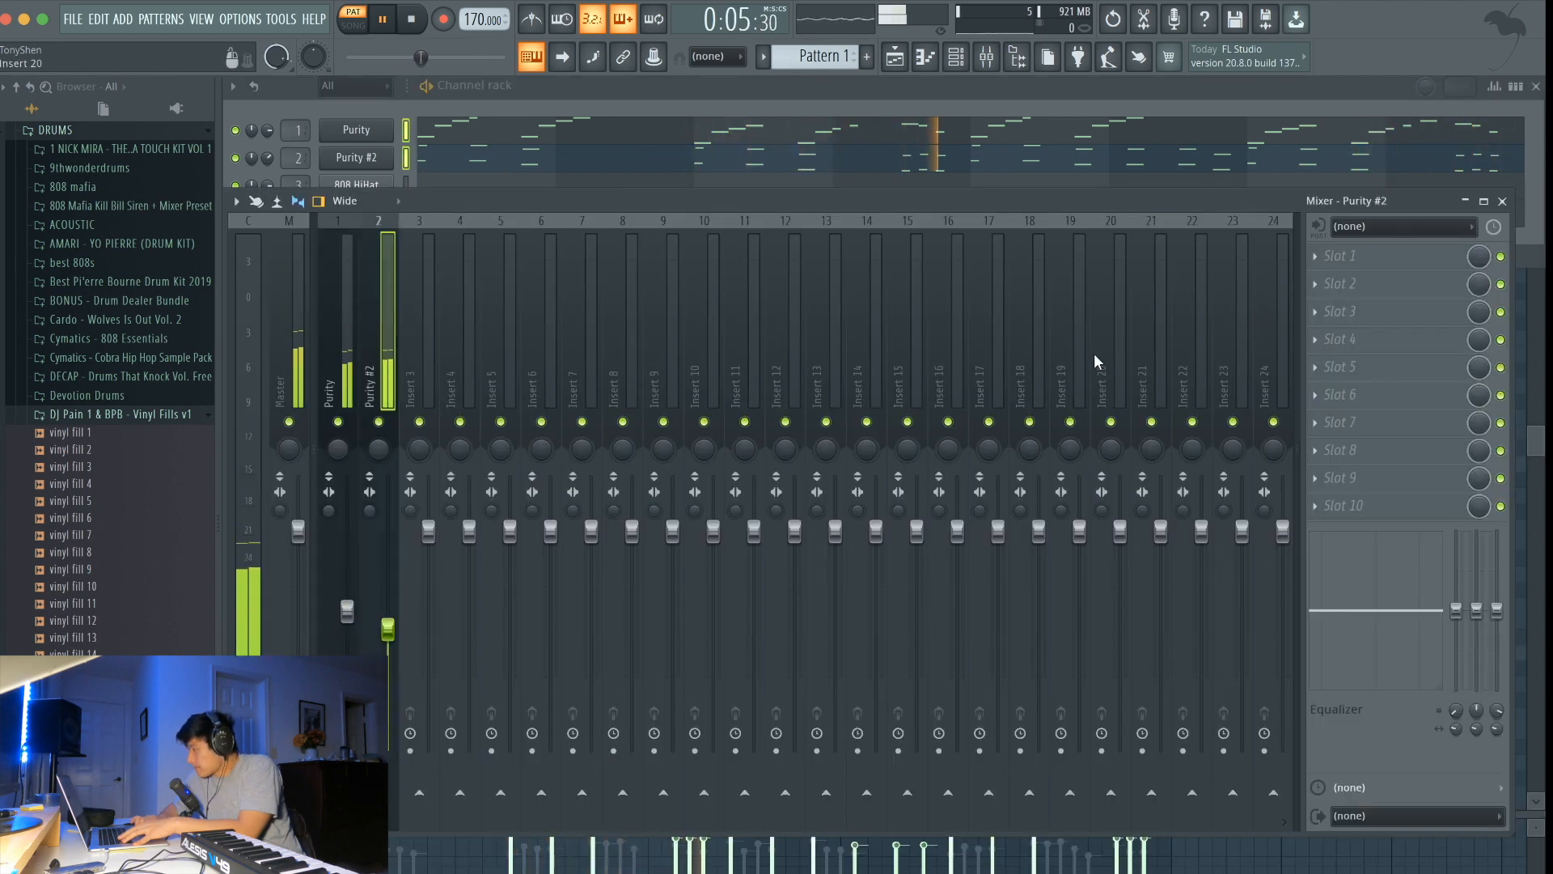
pyautogui.click(1343, 256)
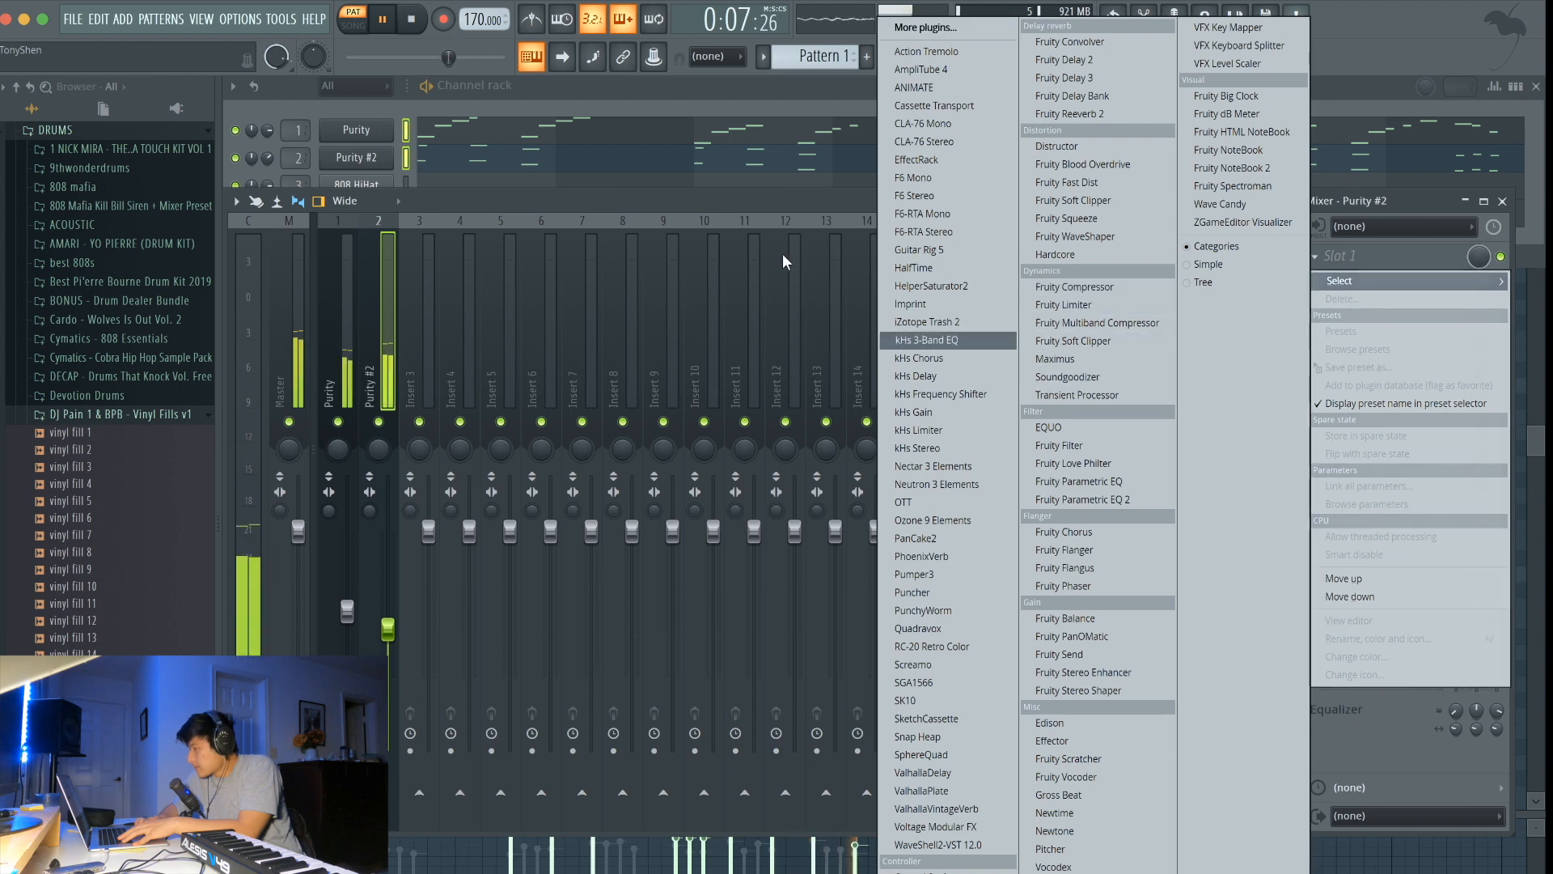
pyautogui.click(759, 197)
# Step: Replace the 808 HiHat channel with a third Purity instrument
pyautogui.click(542, 85)
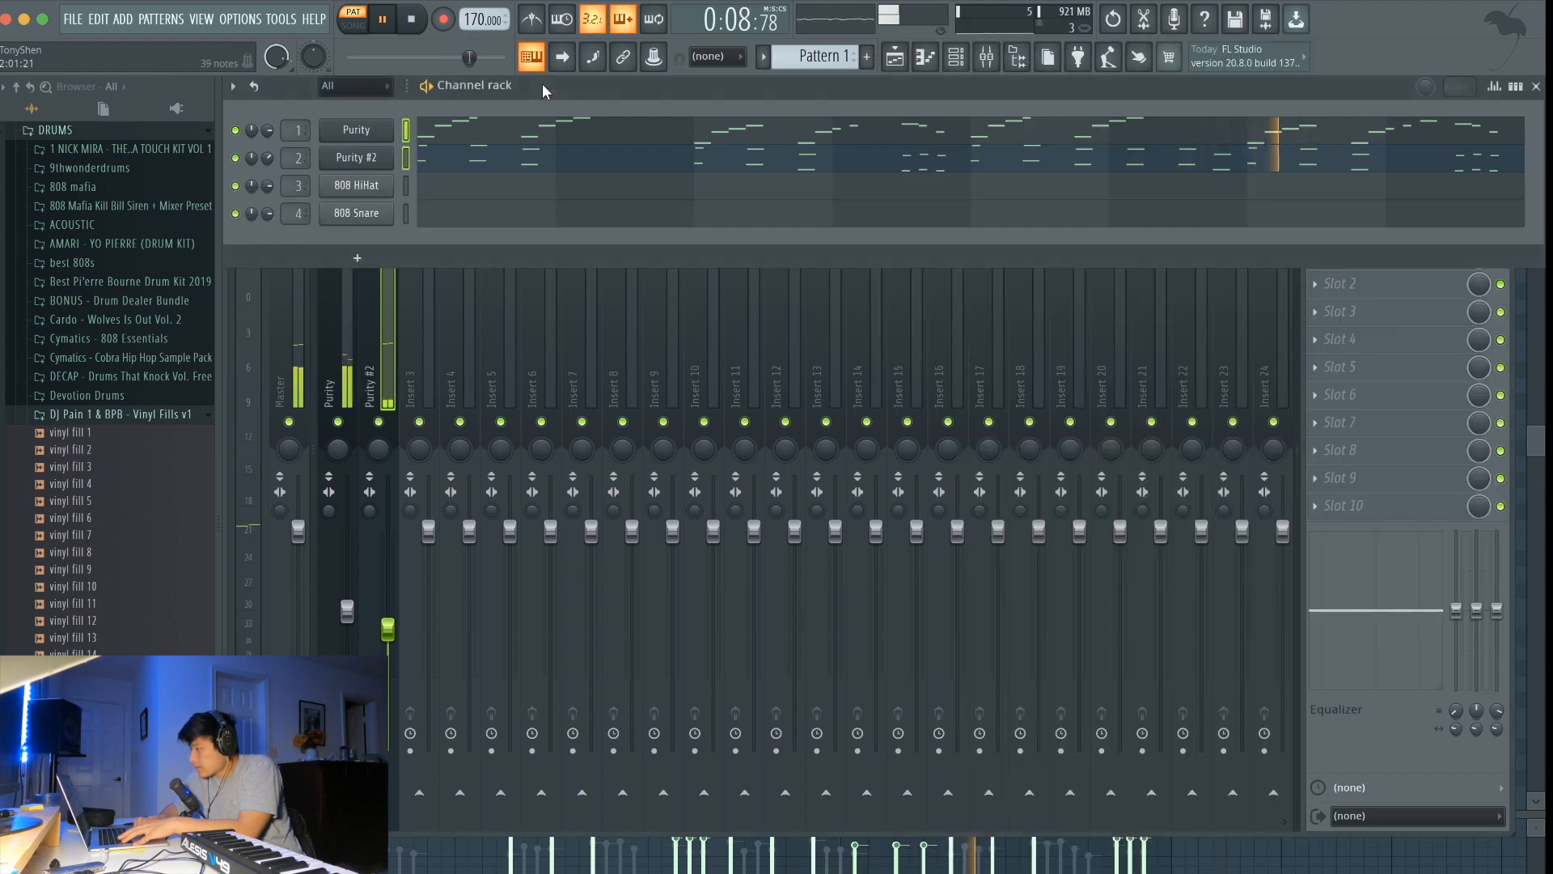
pyautogui.rightClick(368, 187)
pyautogui.moveTo(467, 348)
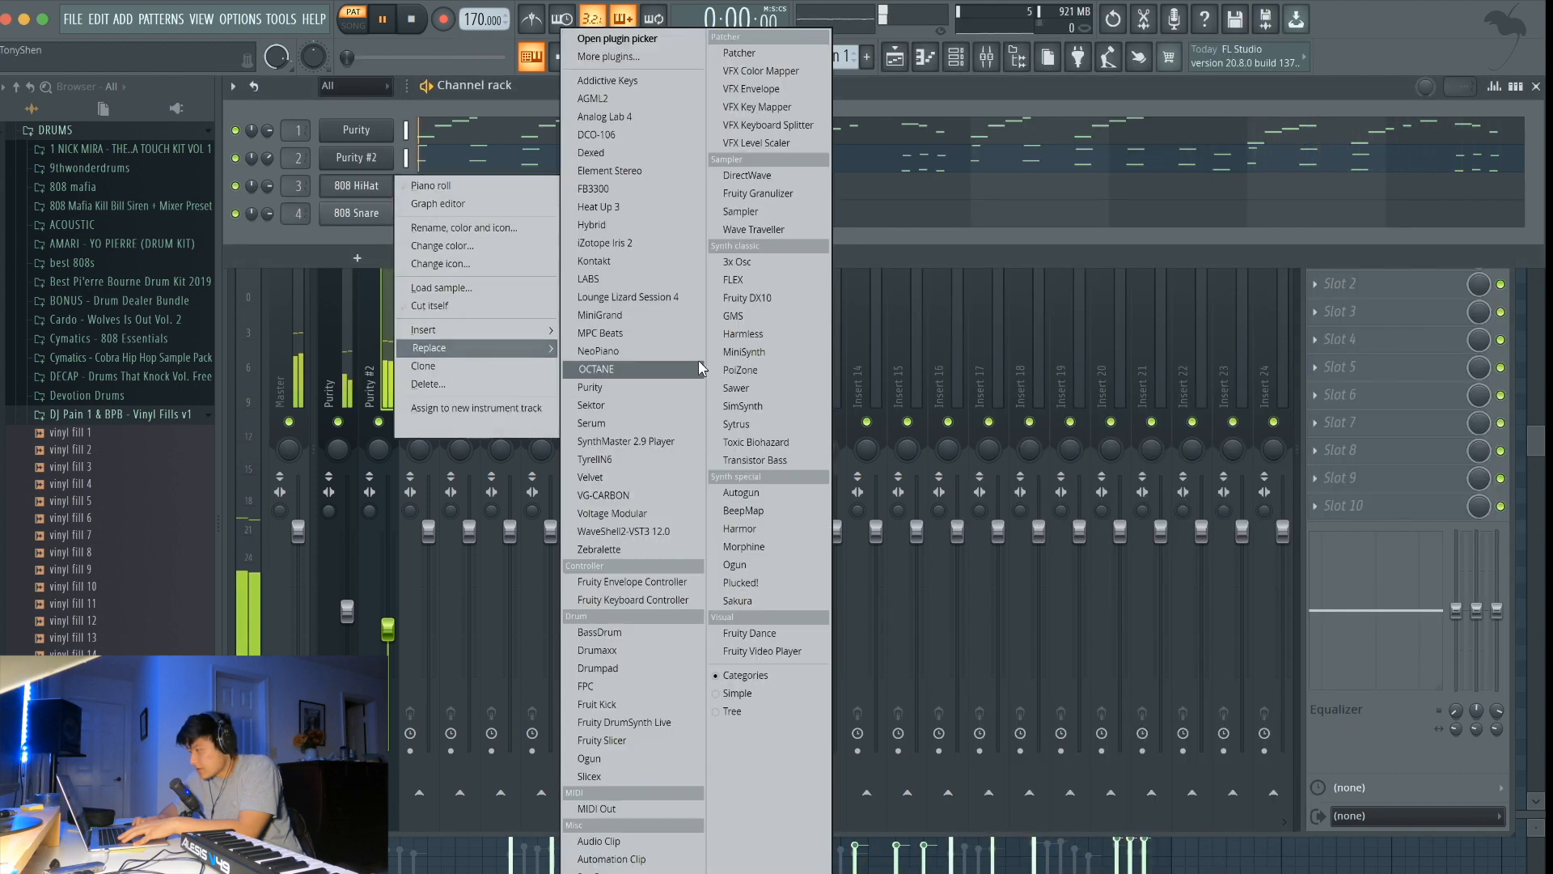
pyautogui.click(591, 388)
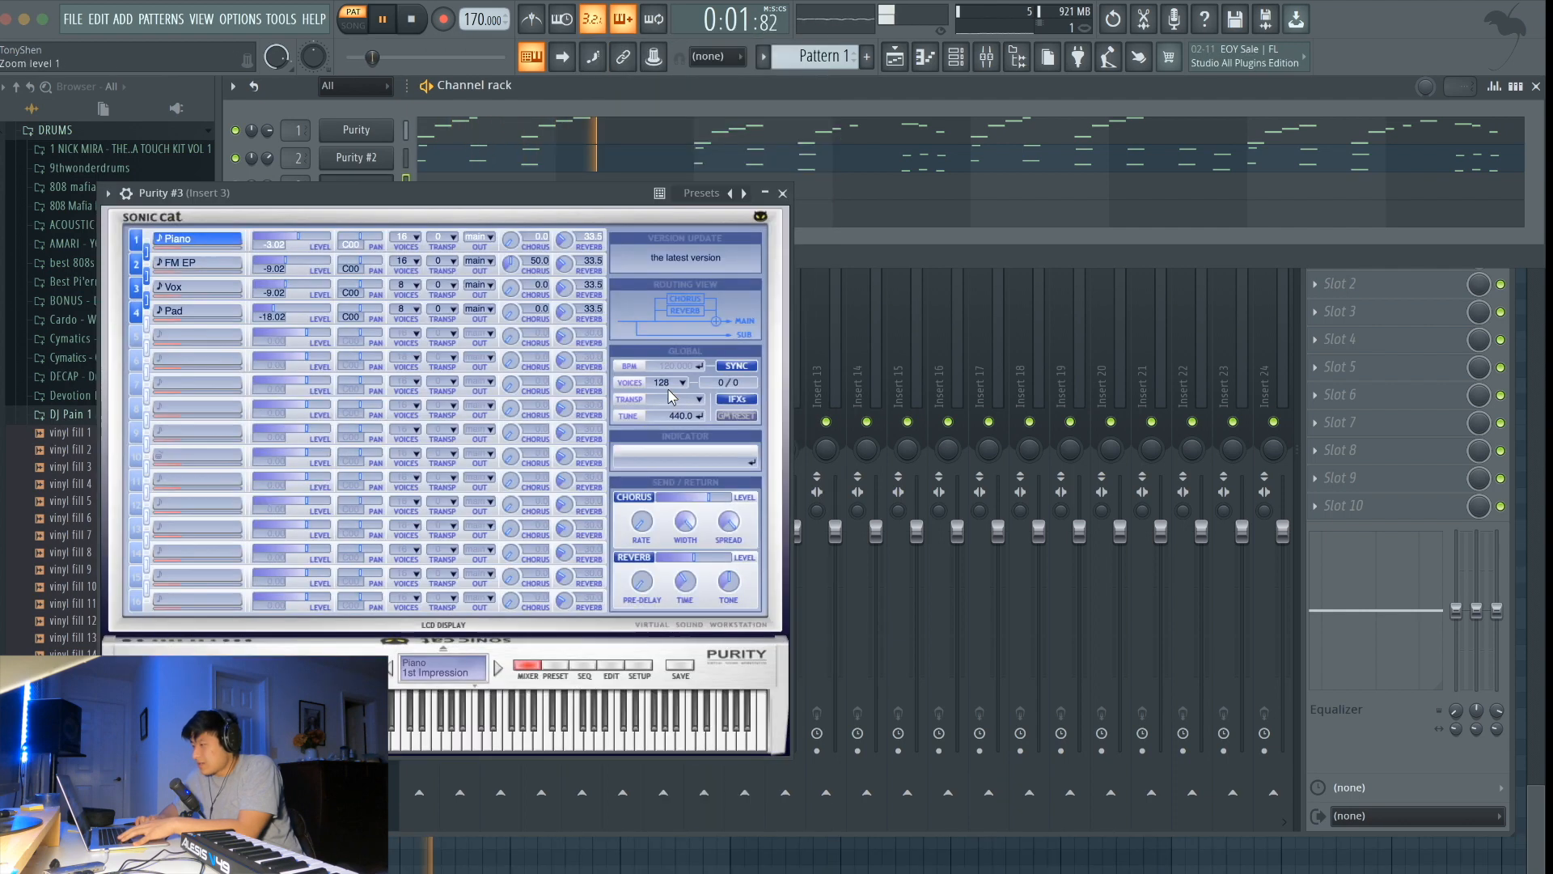
# Step: Browse the third Purity's Bell & Perc presets and switch to the Woodwind category
pyautogui.click(555, 665)
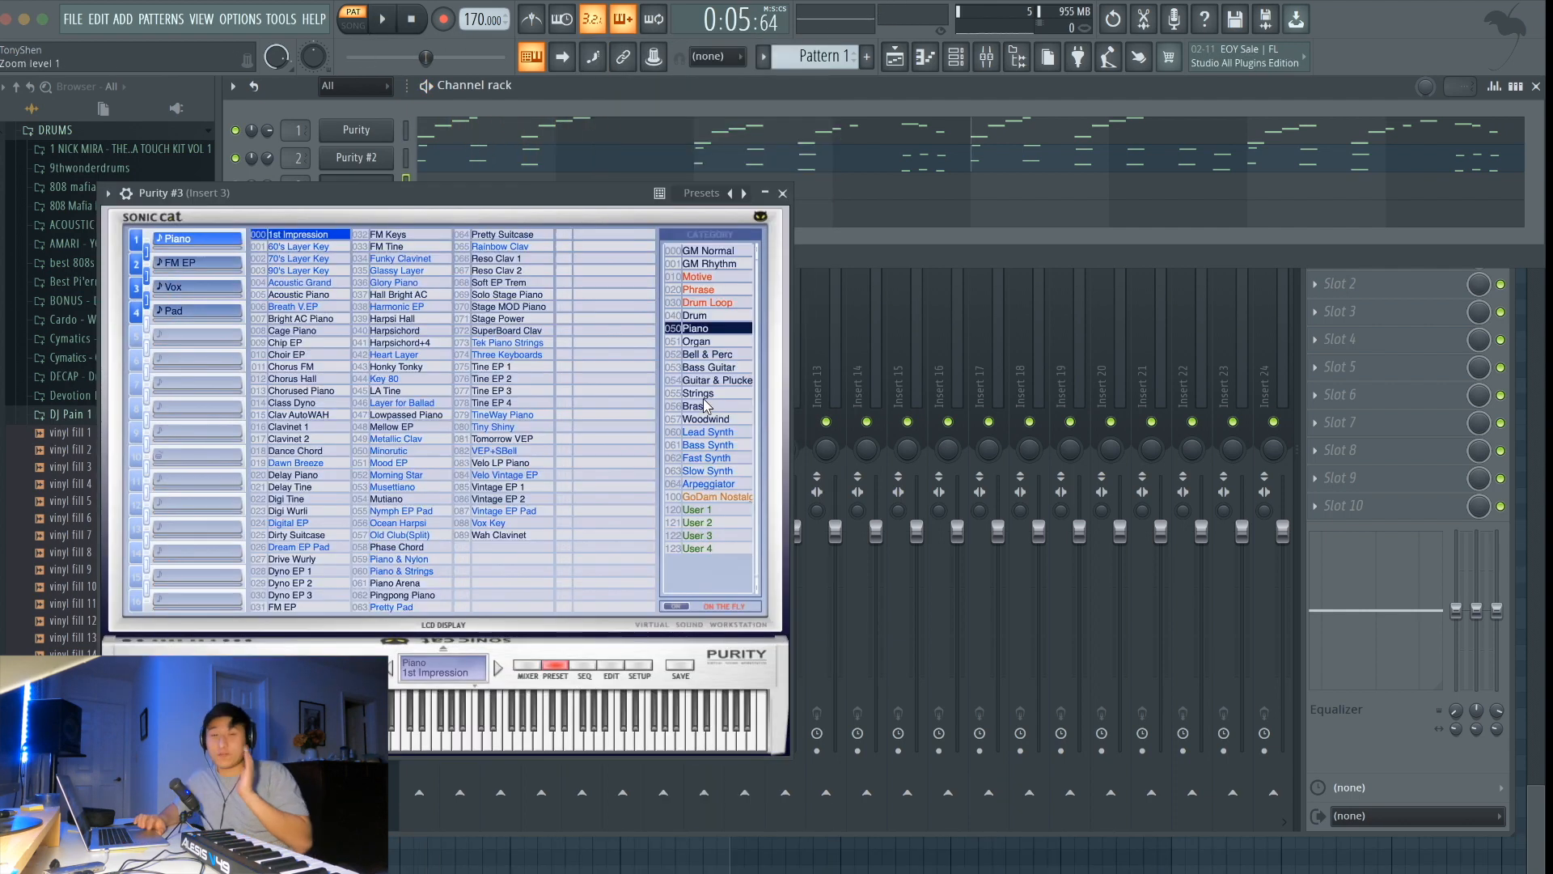
pyautogui.click(695, 356)
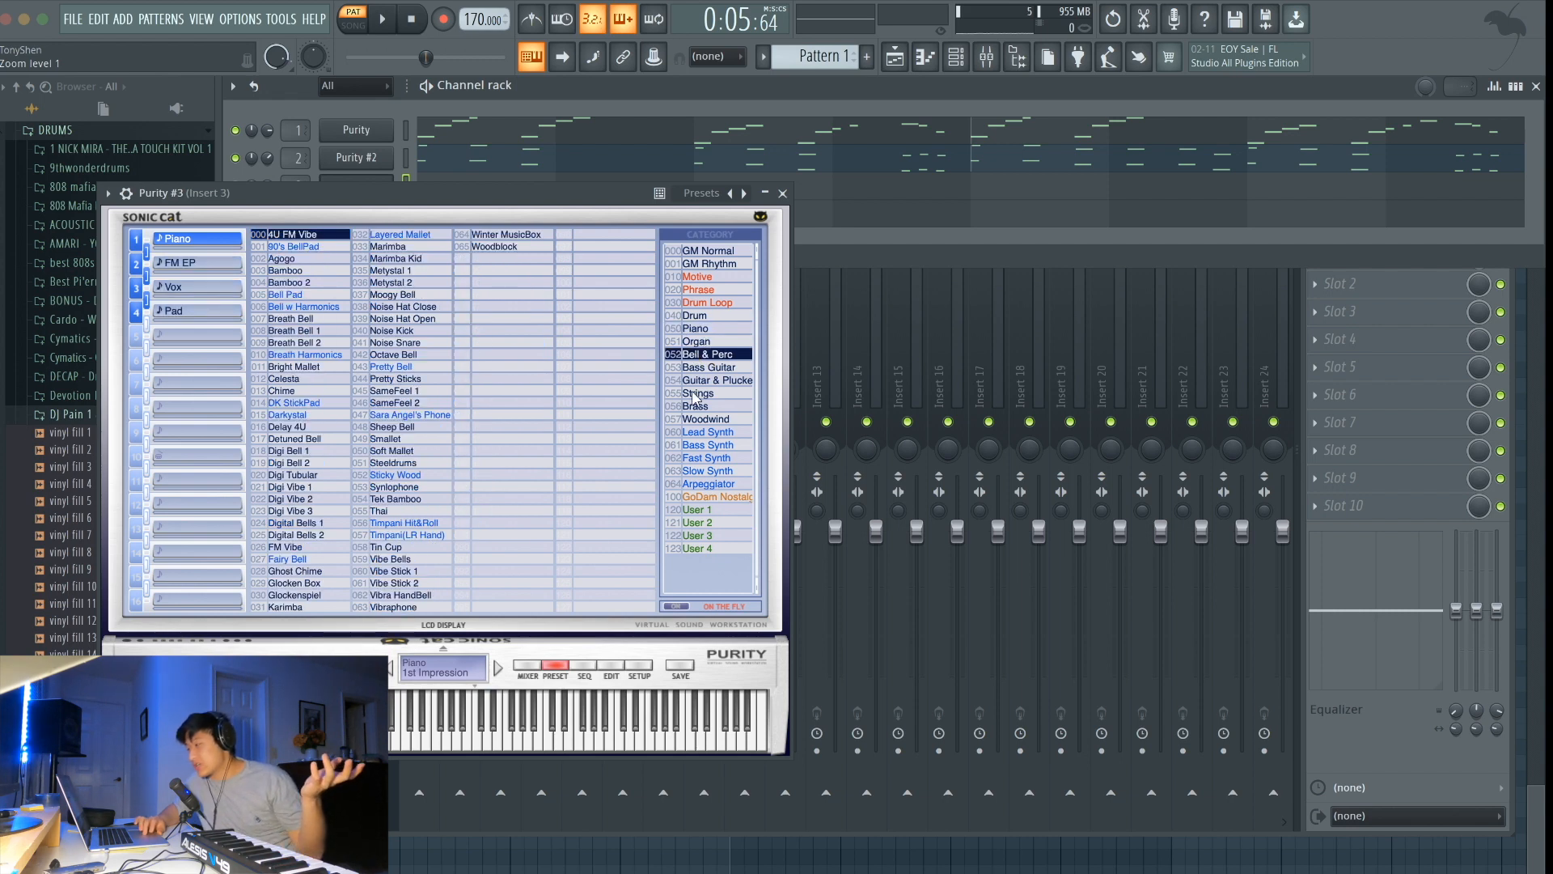
pyautogui.click(697, 420)
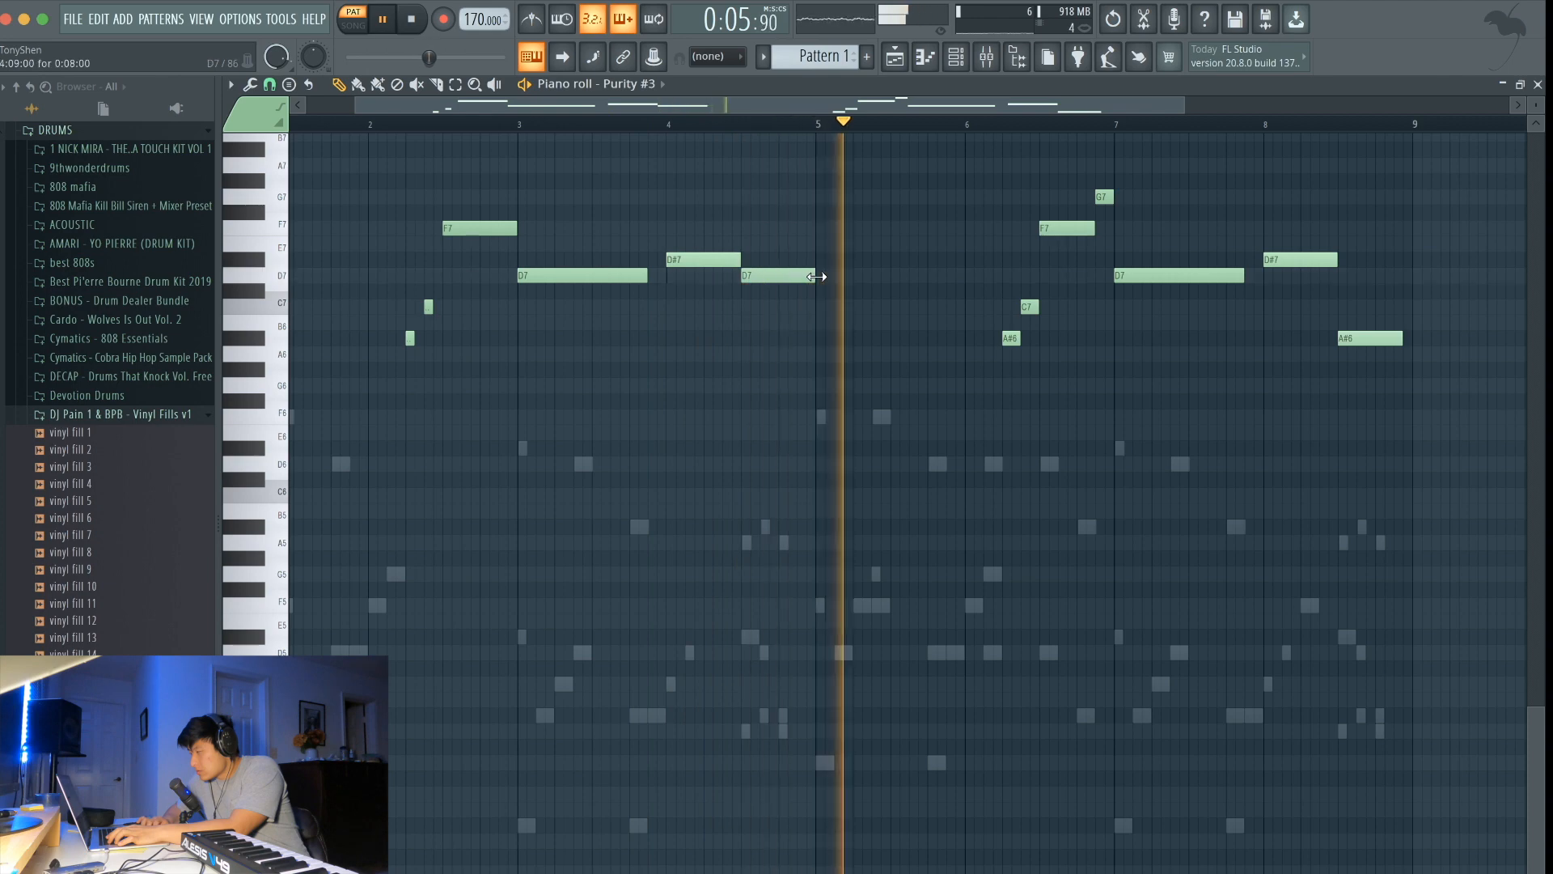
# Step: Shorten the A#6 and C7 notes in bar 6 of the third Purity's melody to one step each
pyautogui.scroll(2, 1053, 340)
pyautogui.moveTo(1050, 339); pyautogui.dragTo(1019, 307)
pyautogui.scroll(-4, 1335, 396)
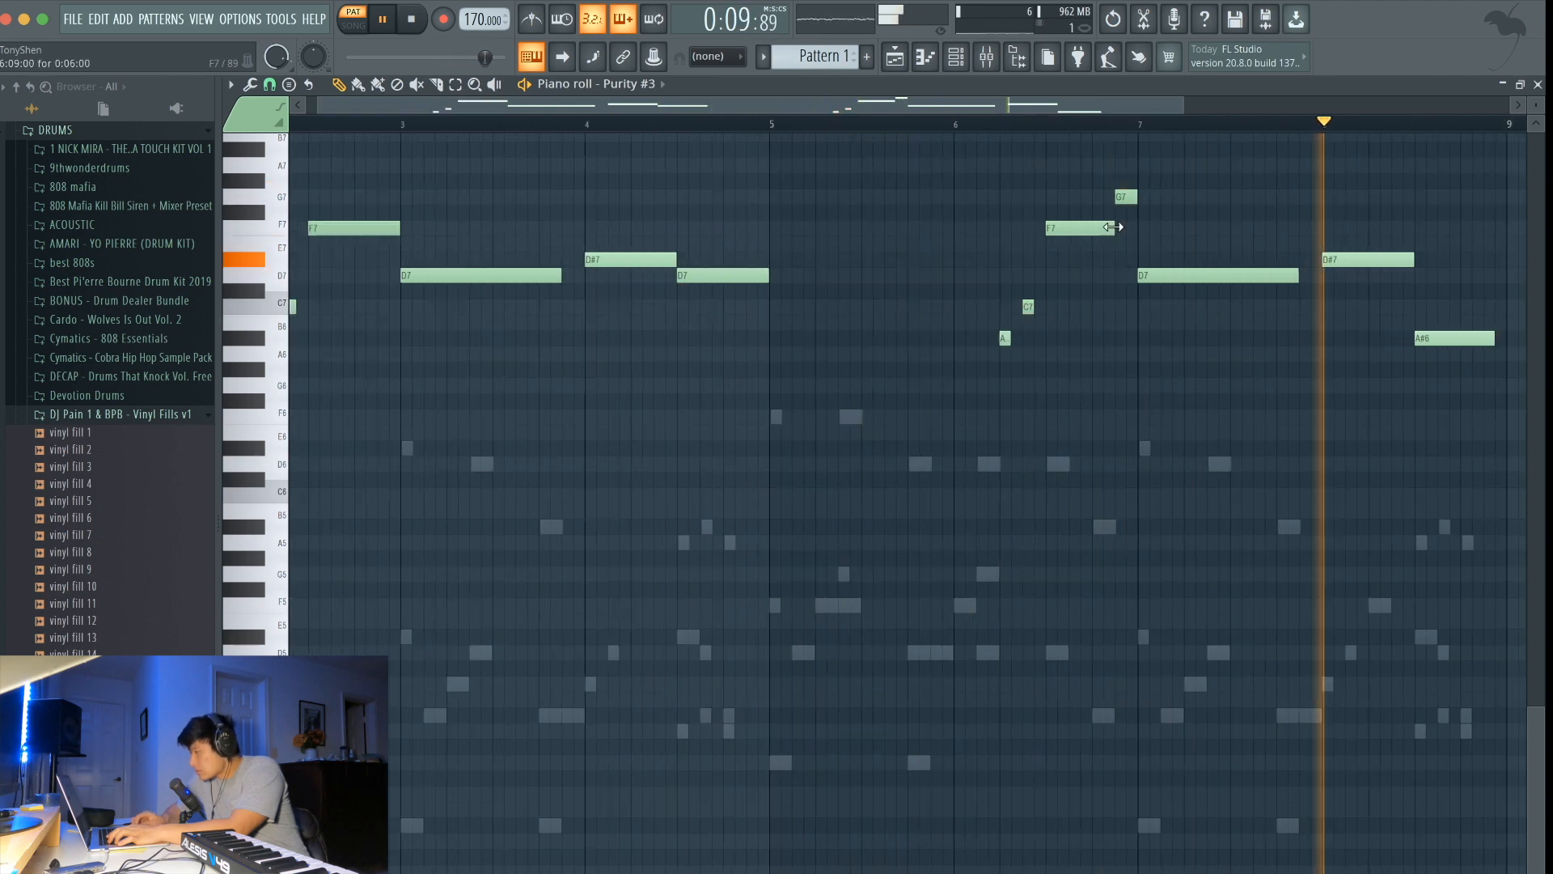
pyautogui.press('space')
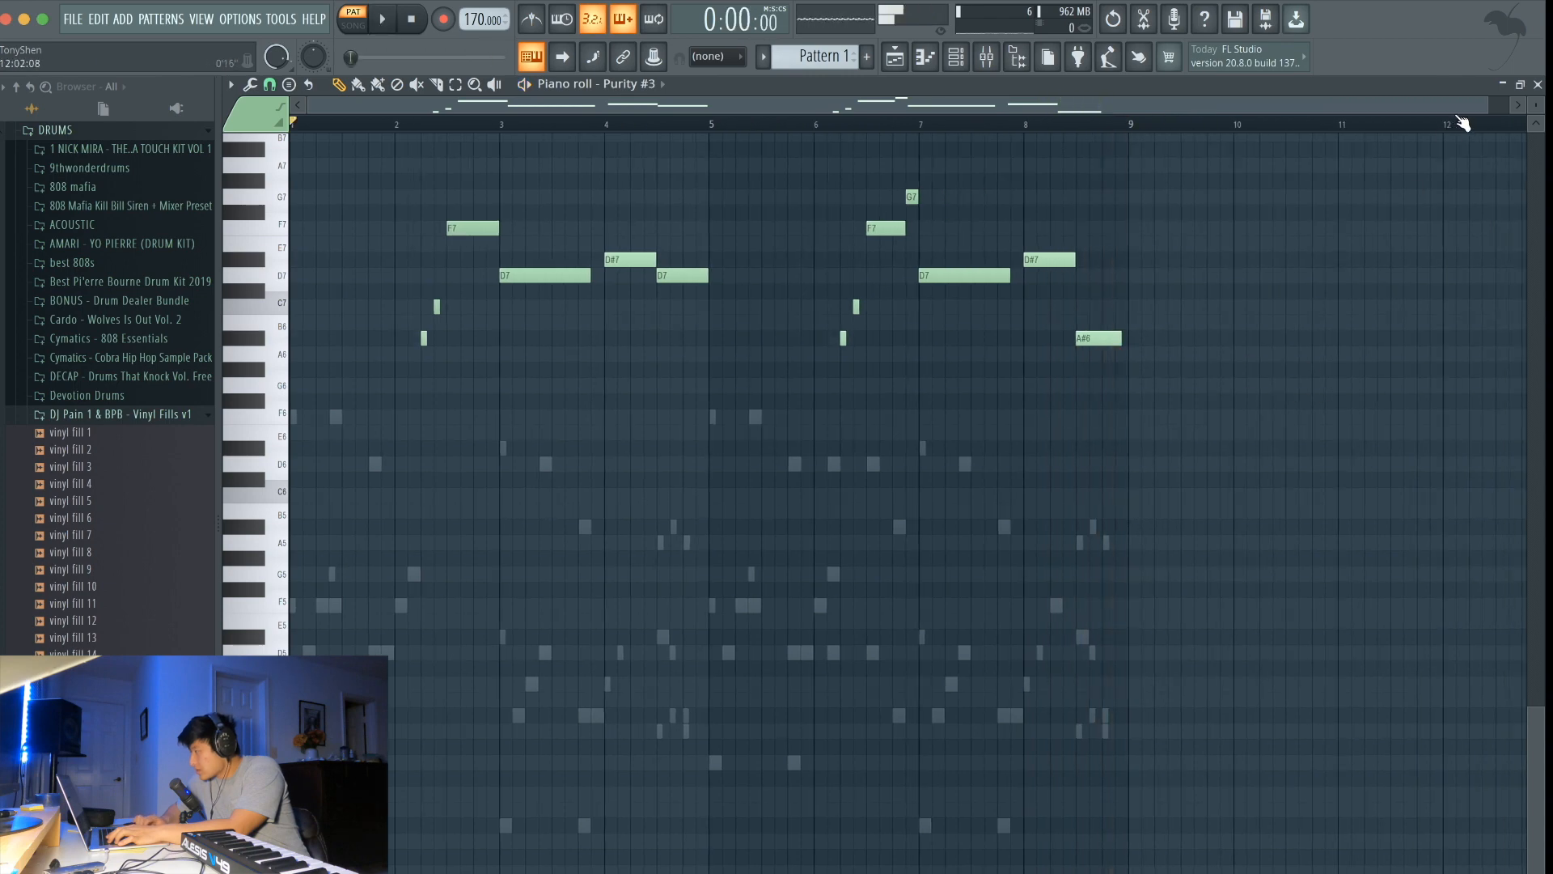
# Step: Lower the velocities of bar 8's D#7 and A#6, bar 2's A#6 and bar 4's D#7
pyautogui.click(1520, 84)
pyautogui.click(1399, 174)
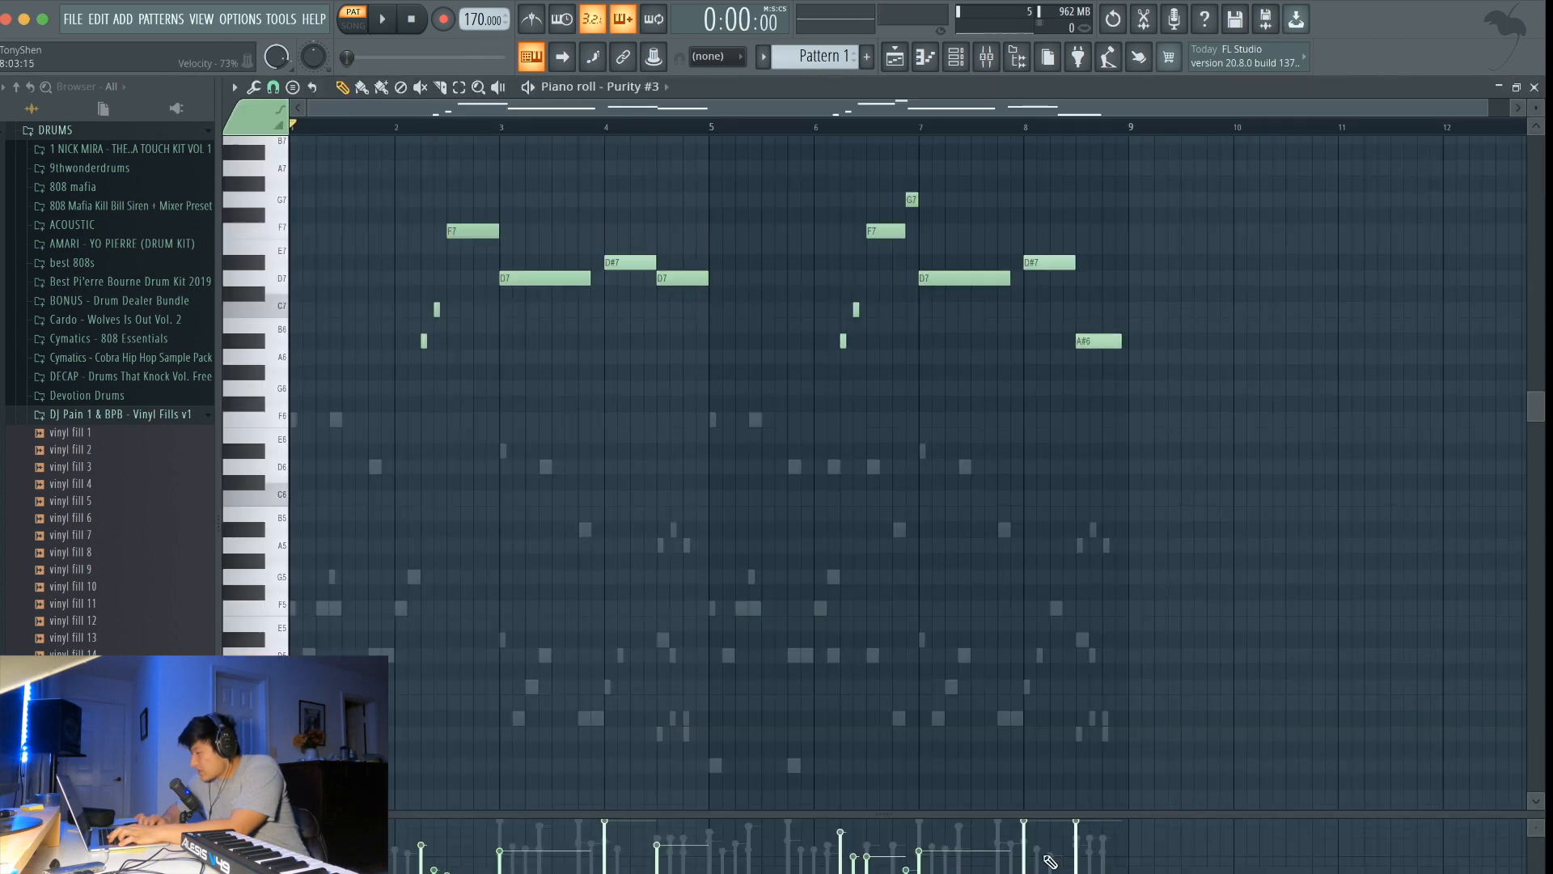
pyautogui.click(1023, 865)
pyautogui.click(1077, 857)
pyautogui.click(1030, 848)
pyautogui.click(423, 859)
pyautogui.click(605, 857)
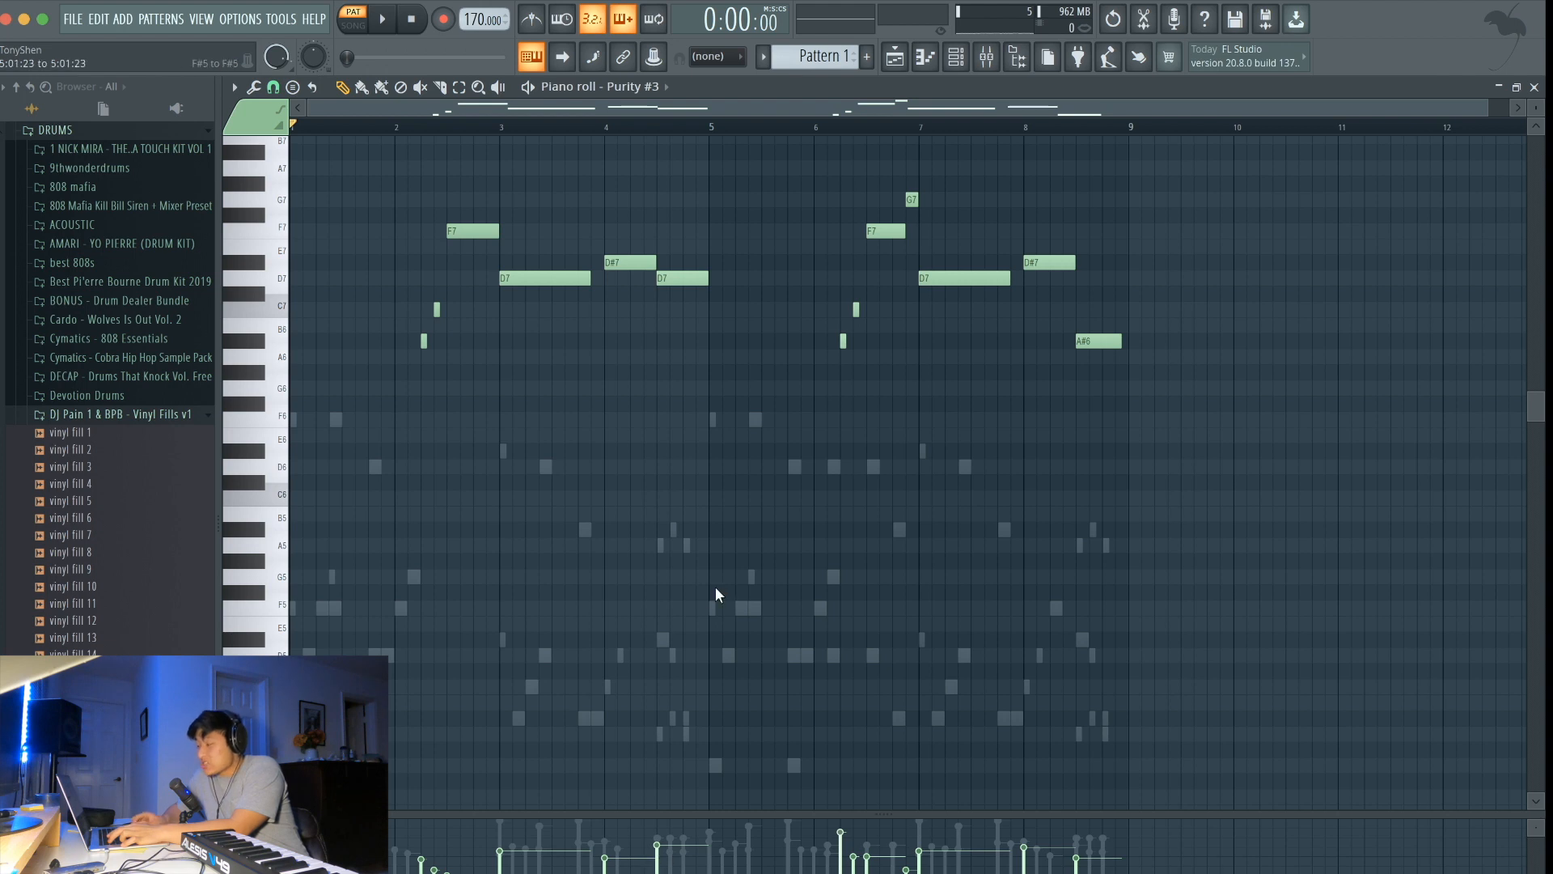
# Step: Listen to the melody and raise the velocities of the C7 and F7 notes leading into bar 3
pyautogui.scroll(-1, 715, 596)
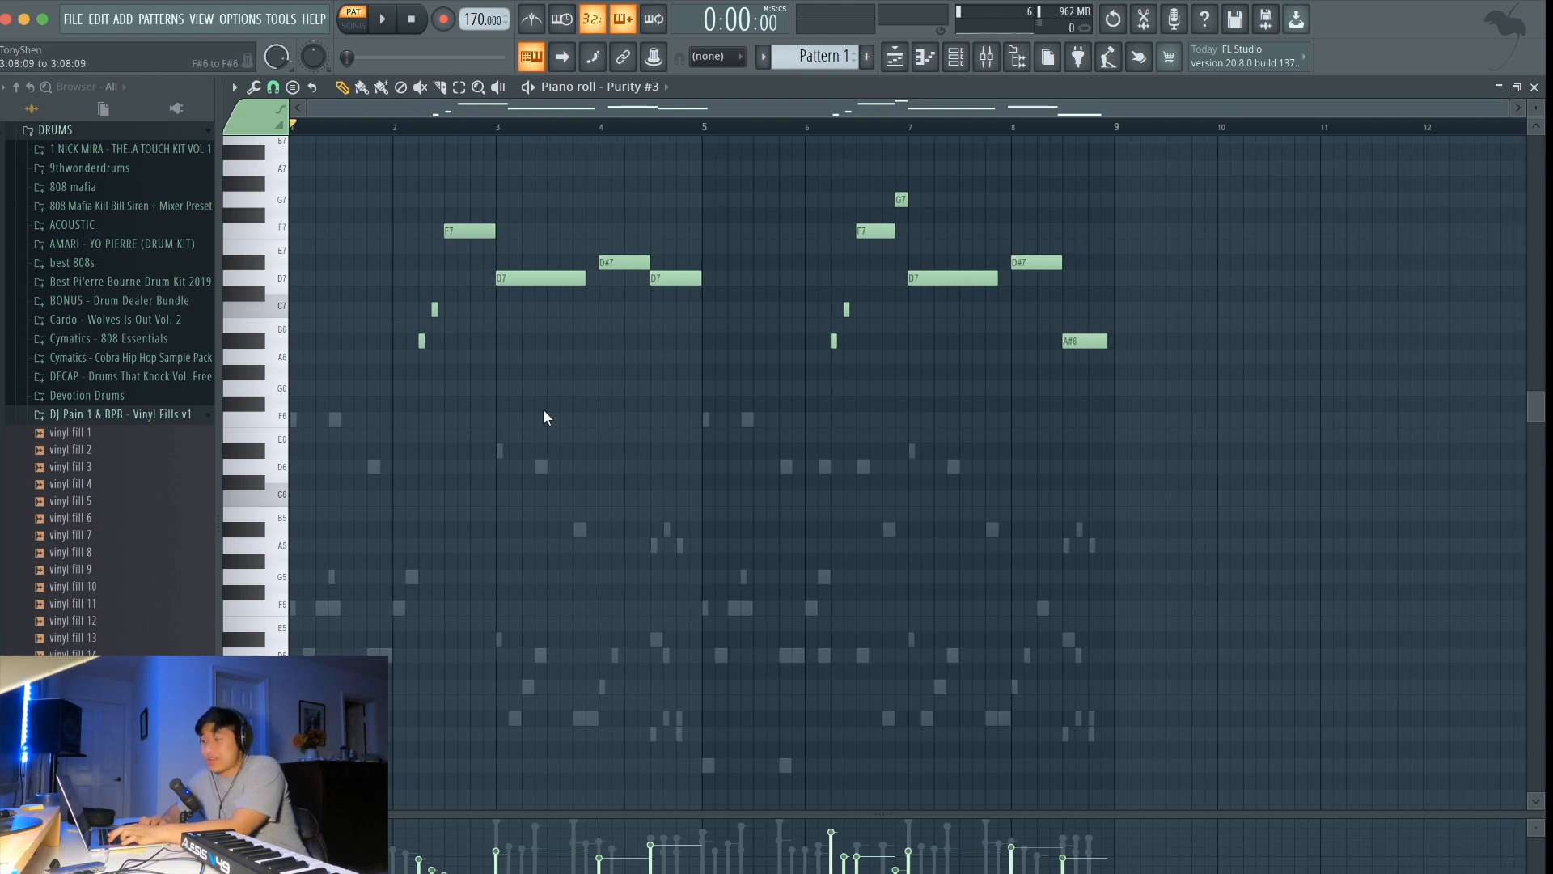
pyautogui.press('space')
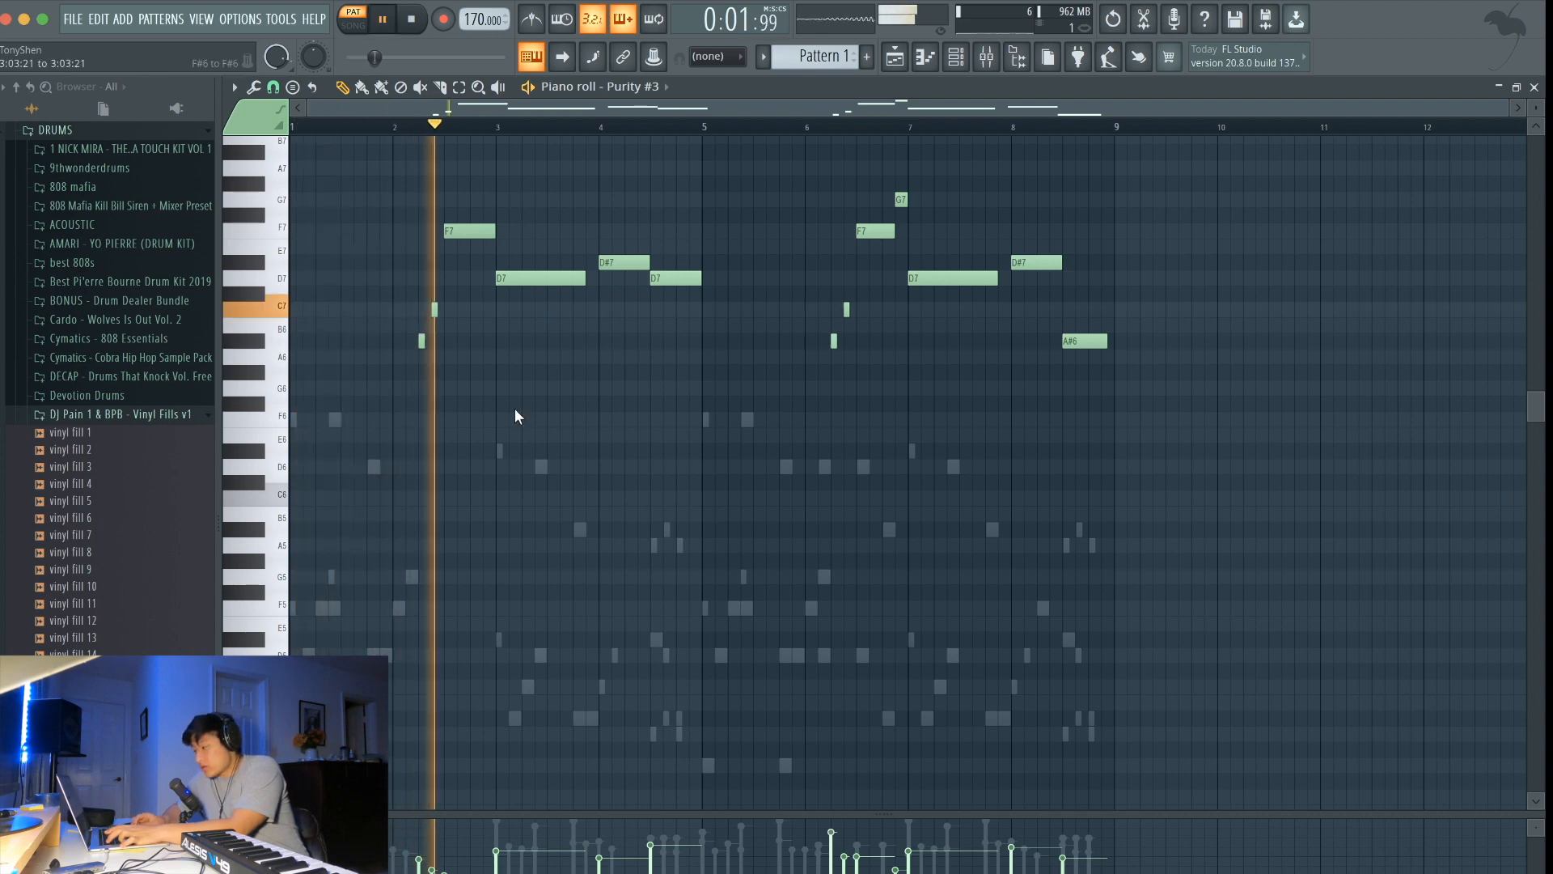
pyautogui.press('space')
pyautogui.scroll(2, 506, 739)
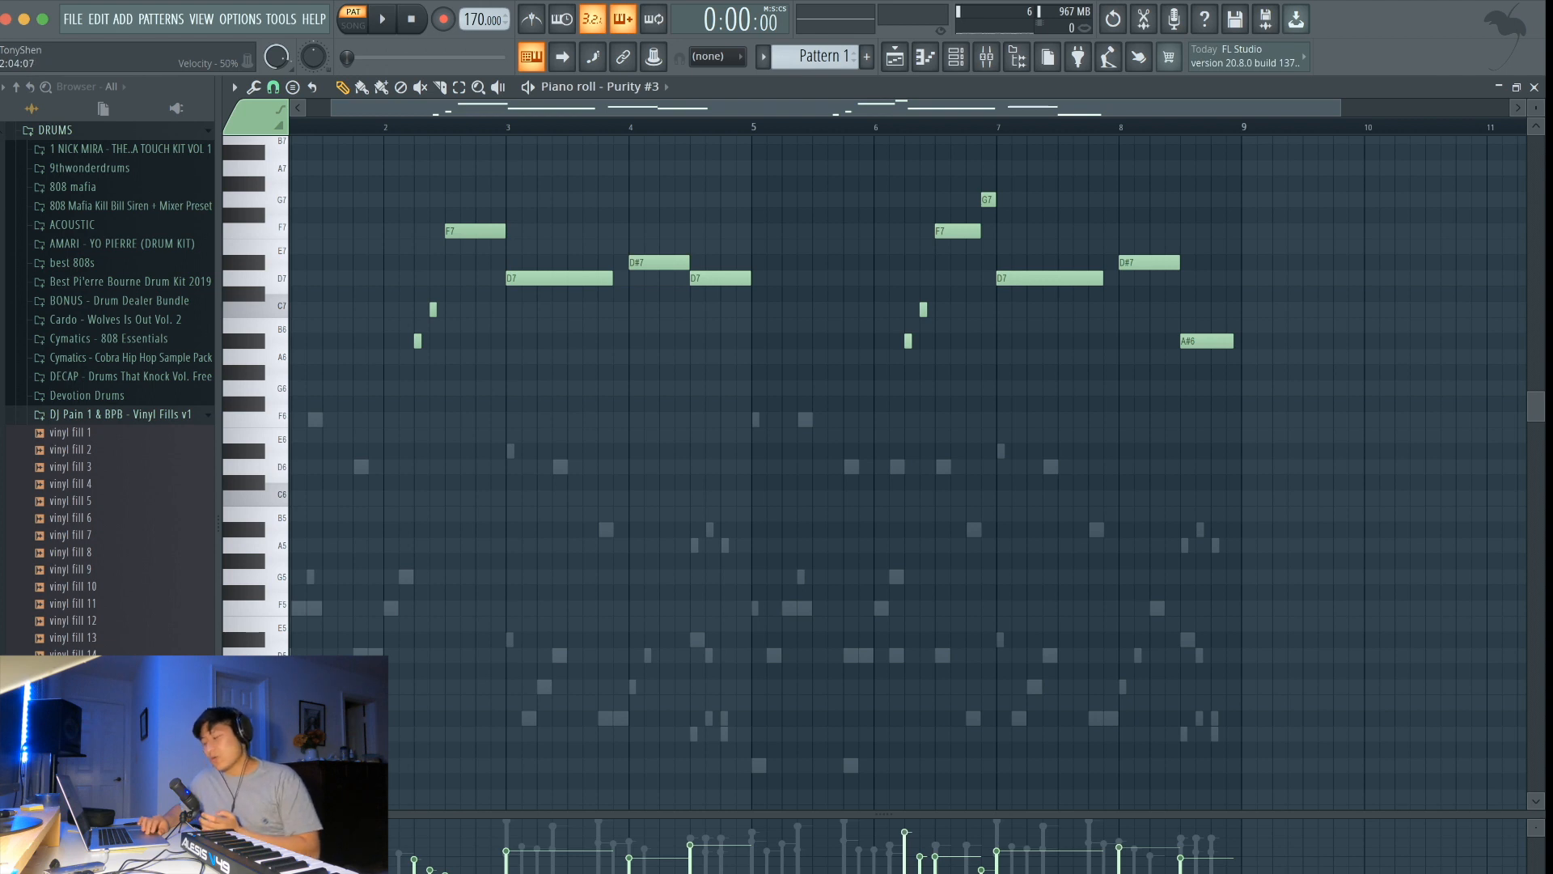
pyautogui.moveTo(430, 868); pyautogui.dragTo(459, 851)
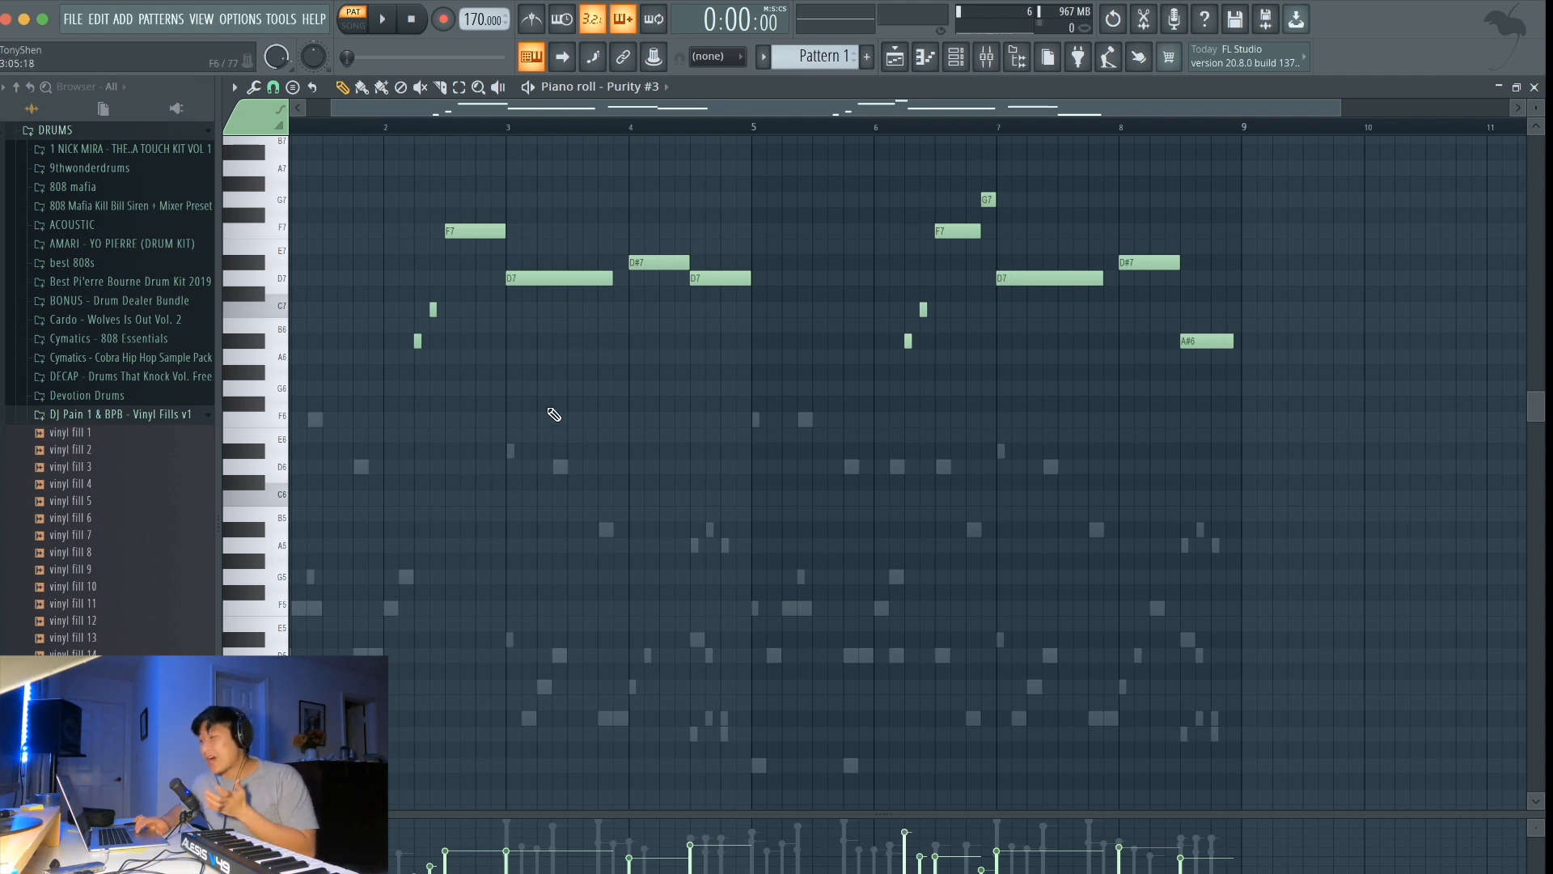
# Step: Raise the velocity of the D7 at bar 3 and lower that of the F7 just before it
pyautogui.hscroll(-1, 480, 135)
pyautogui.scroll(1, 486, 141)
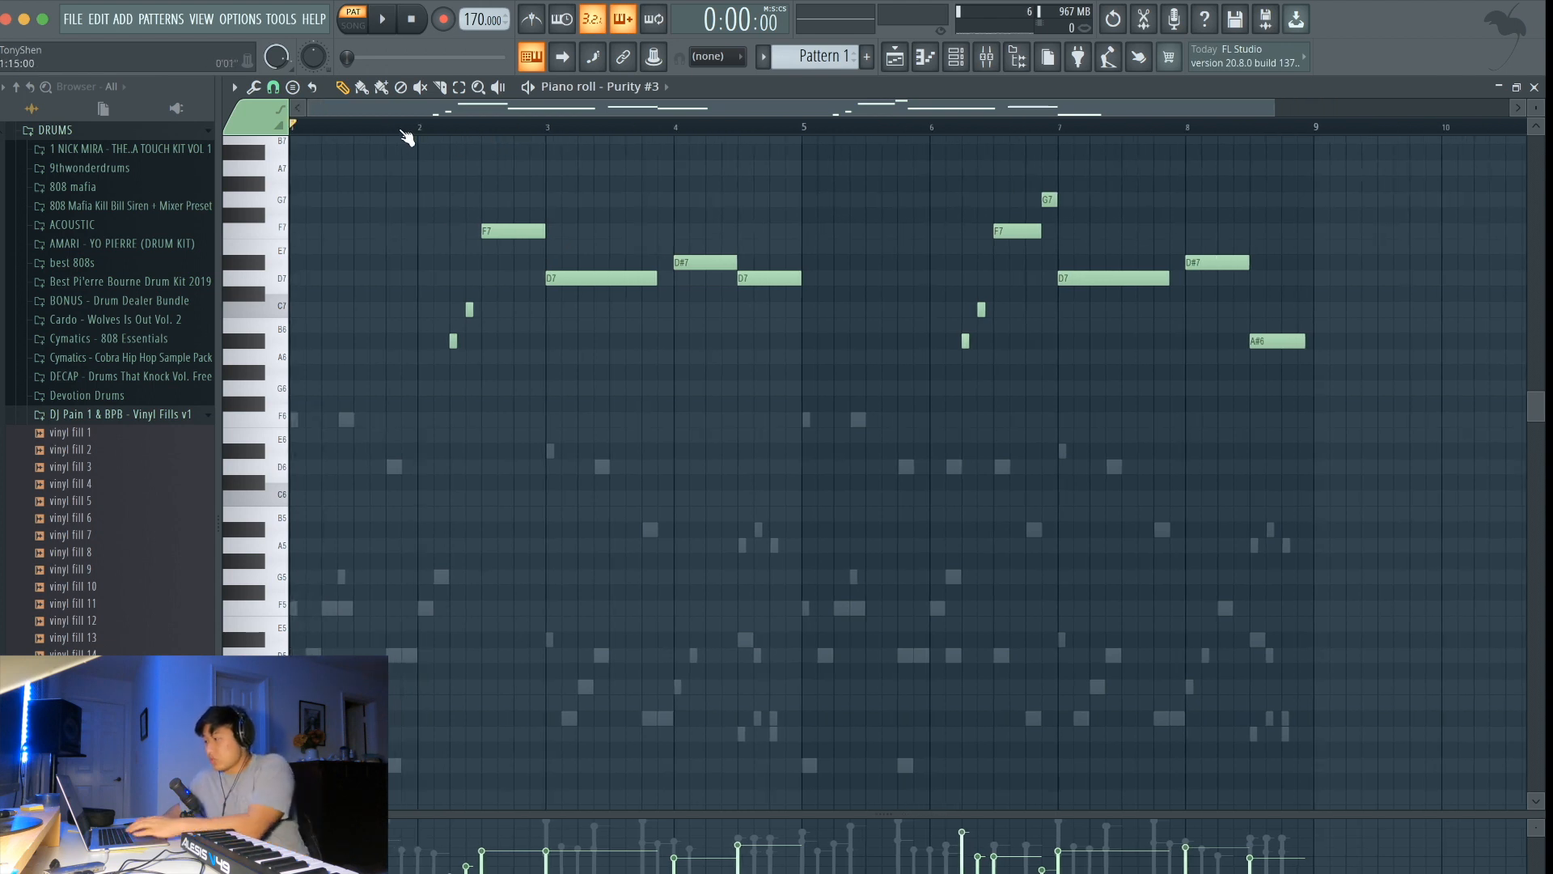
pyautogui.press('space')
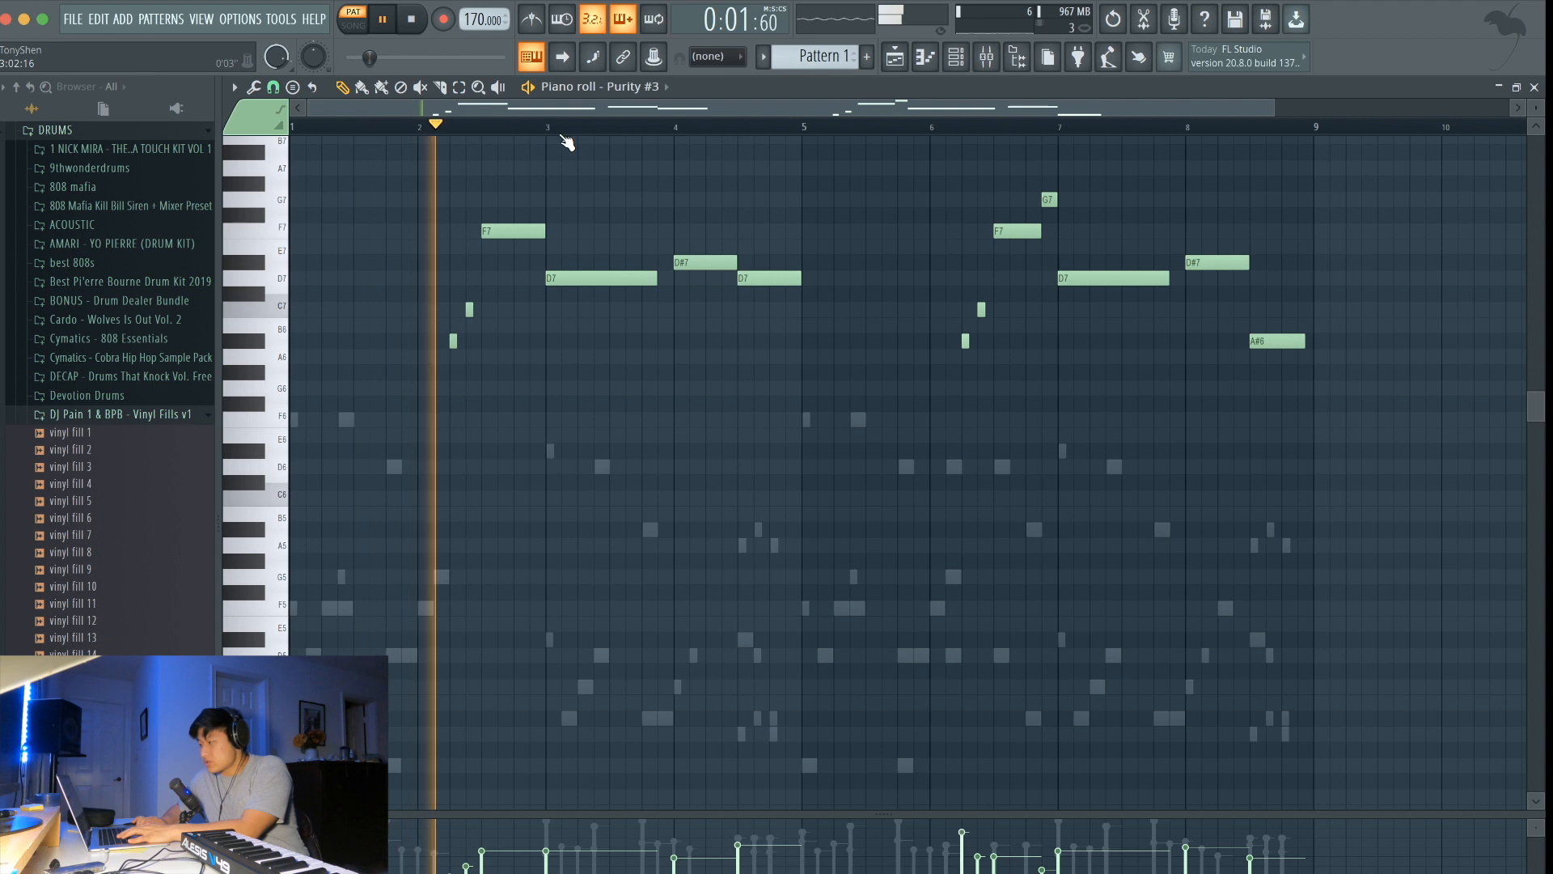
pyautogui.scroll(3, 589, 191)
pyautogui.press('space')
pyautogui.click(519, 125)
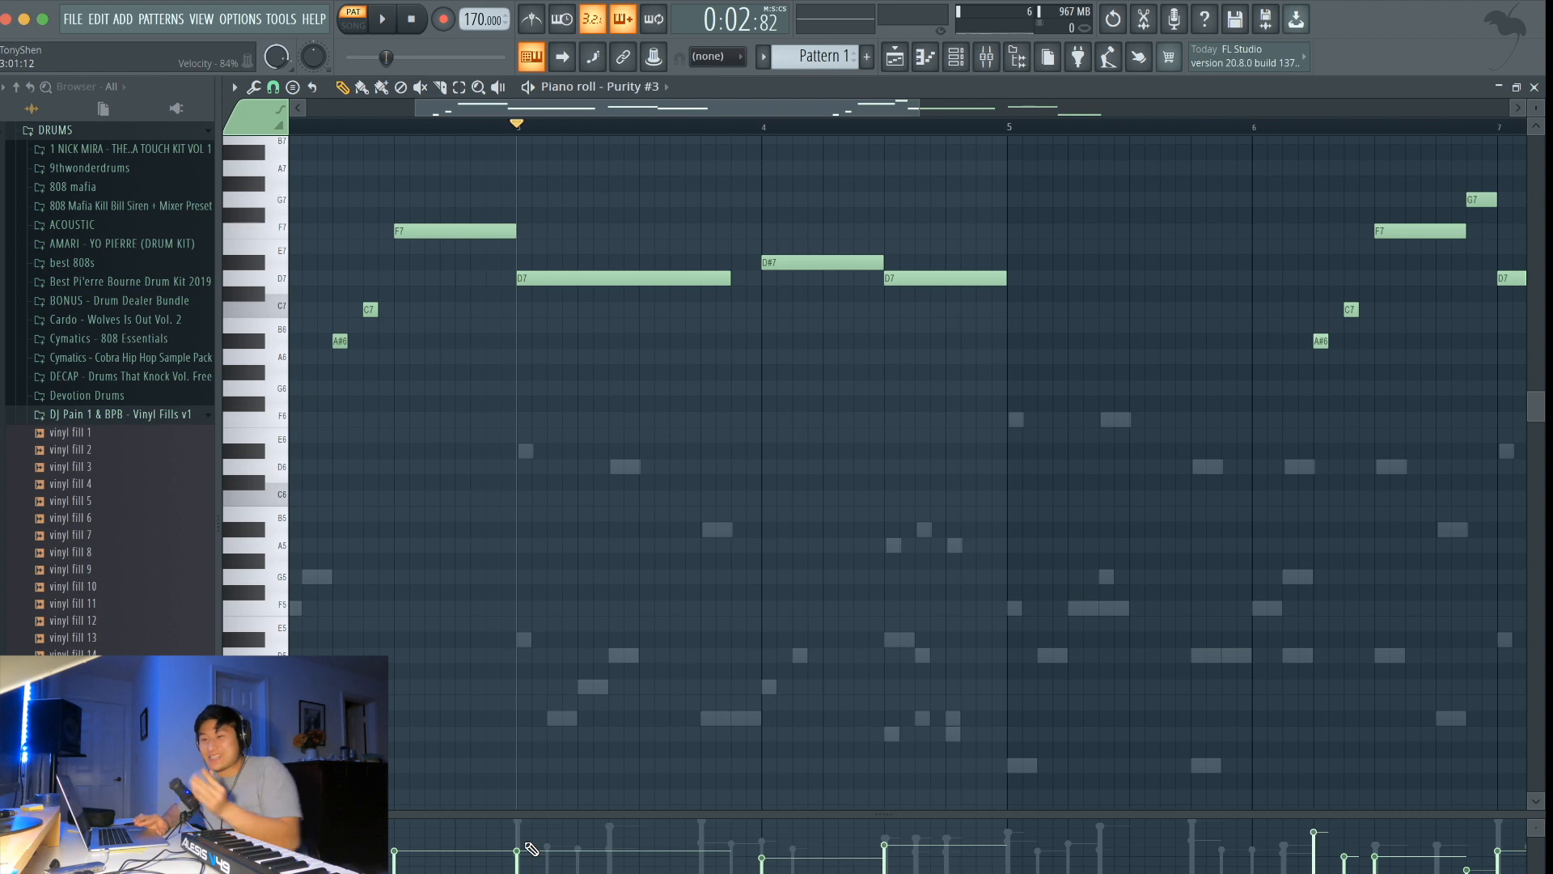
pyautogui.moveTo(532, 848); pyautogui.dragTo(535, 845)
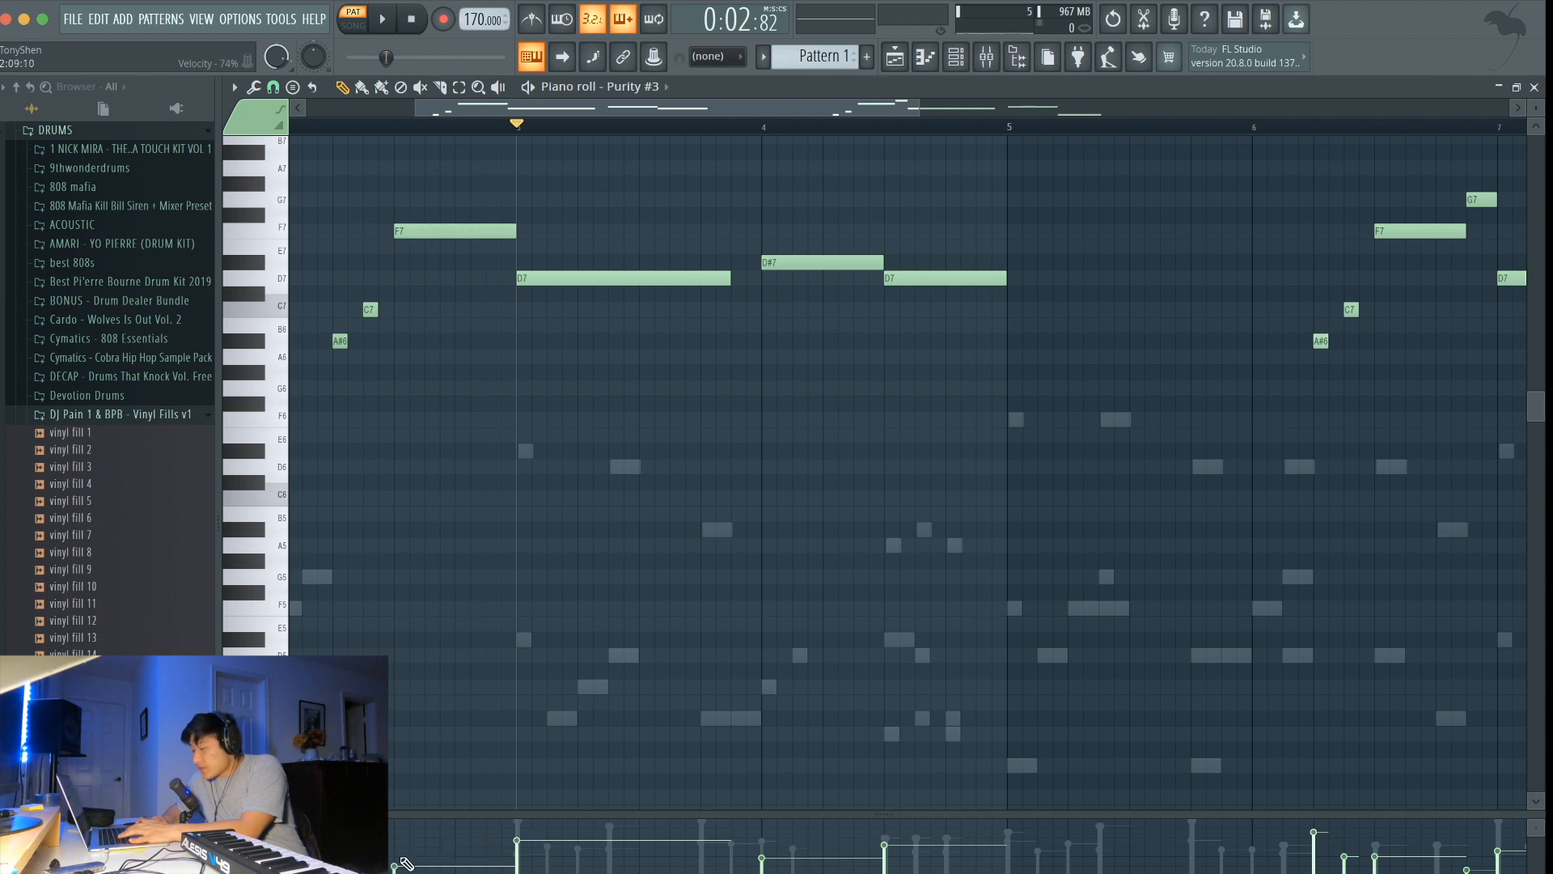
pyautogui.scroll(-5, 669, 684)
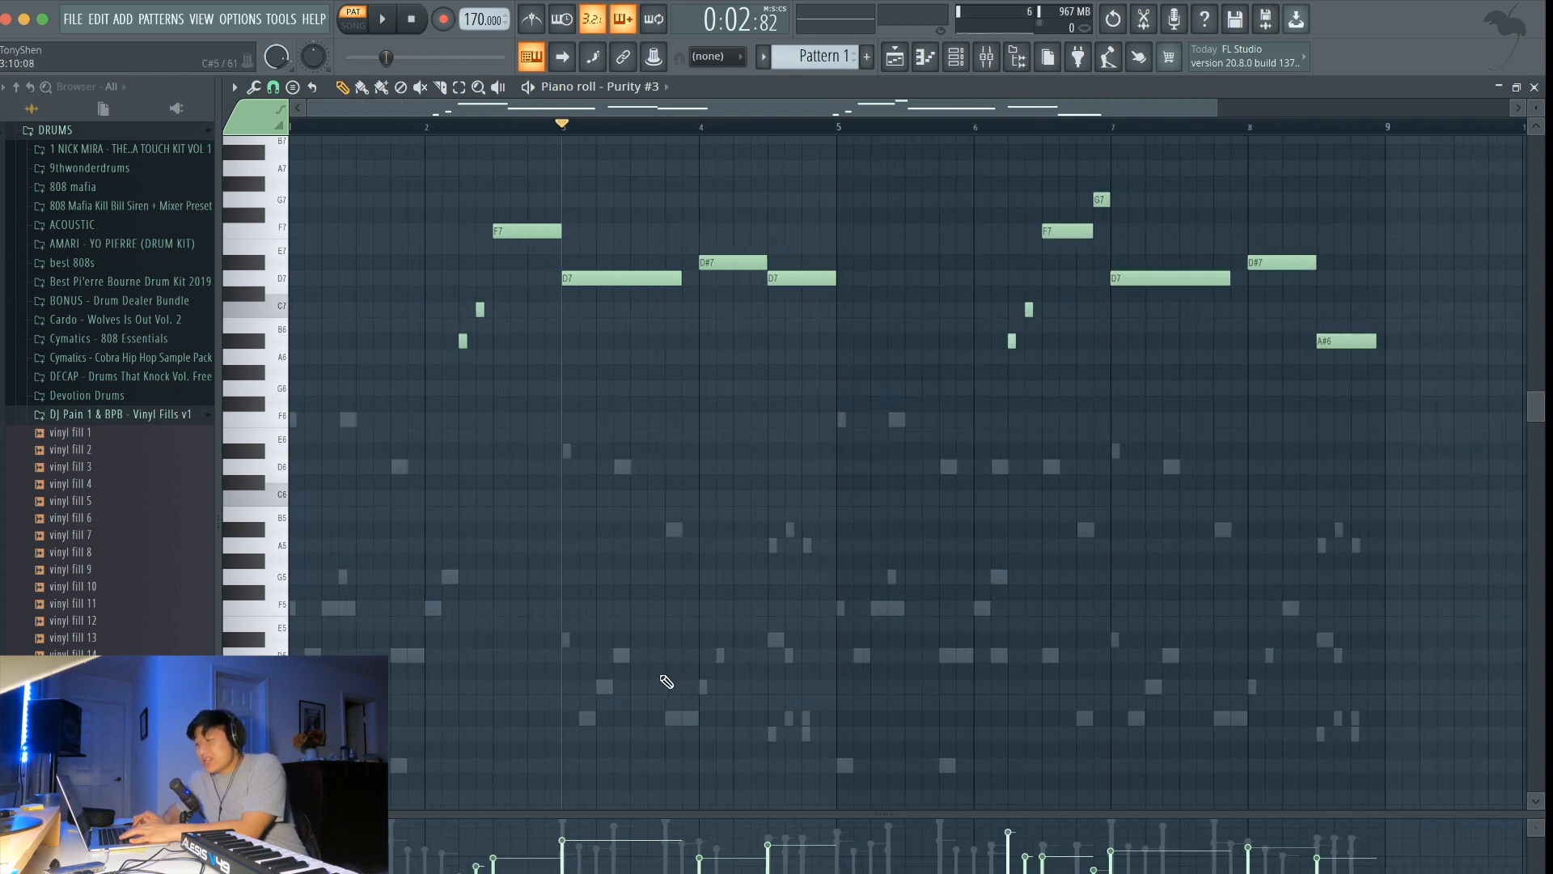
# Step: Play the third Purity's melody from around bar 2 and again from bar 6 to check its velocities
pyautogui.click(391, 126)
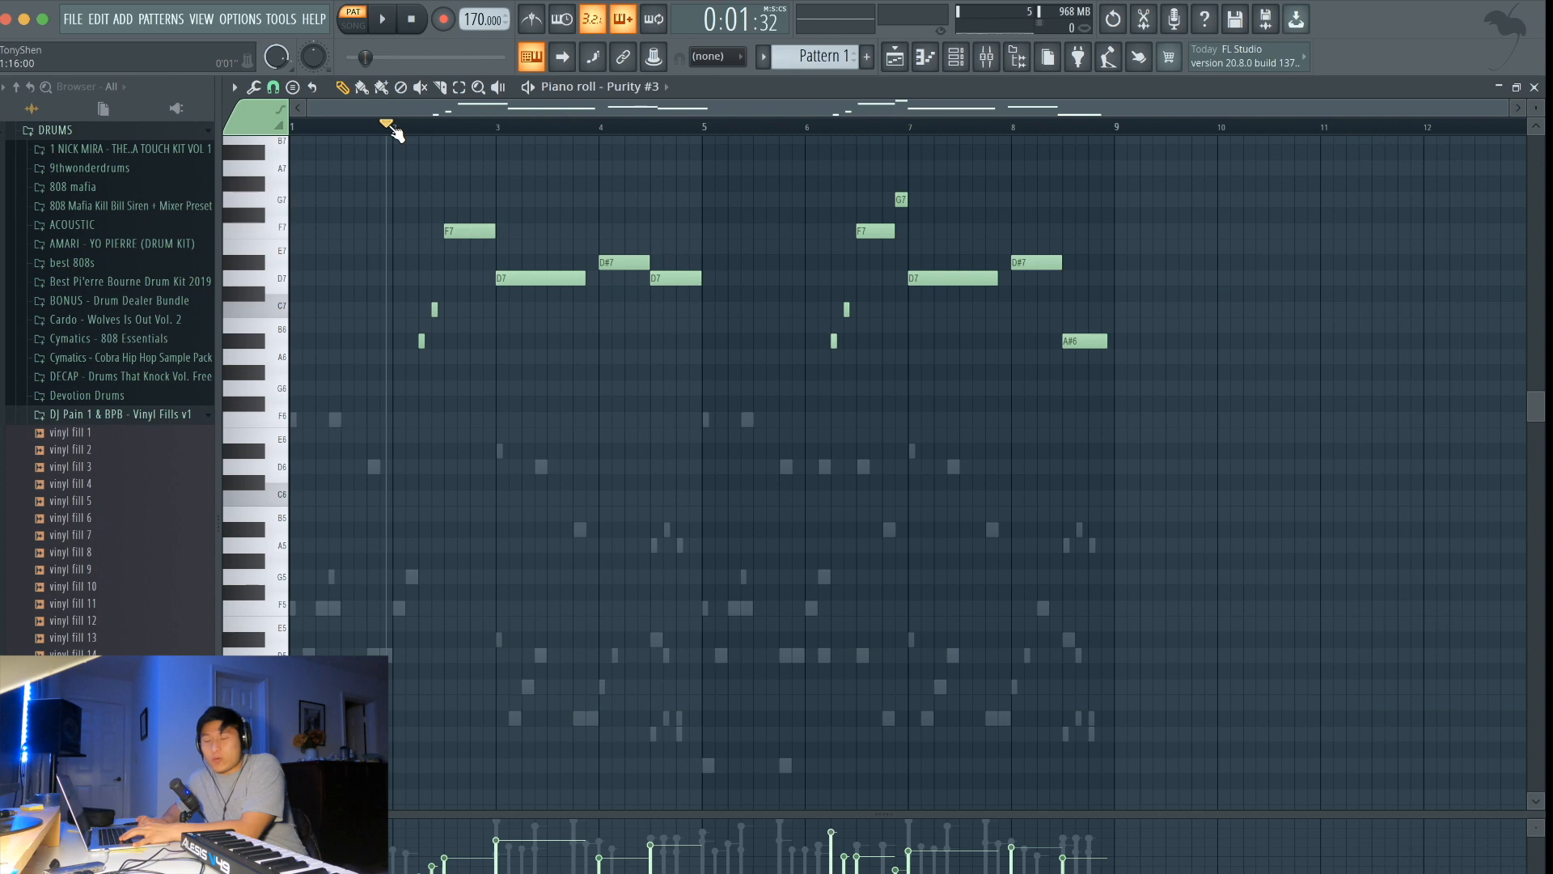
pyautogui.press('space')
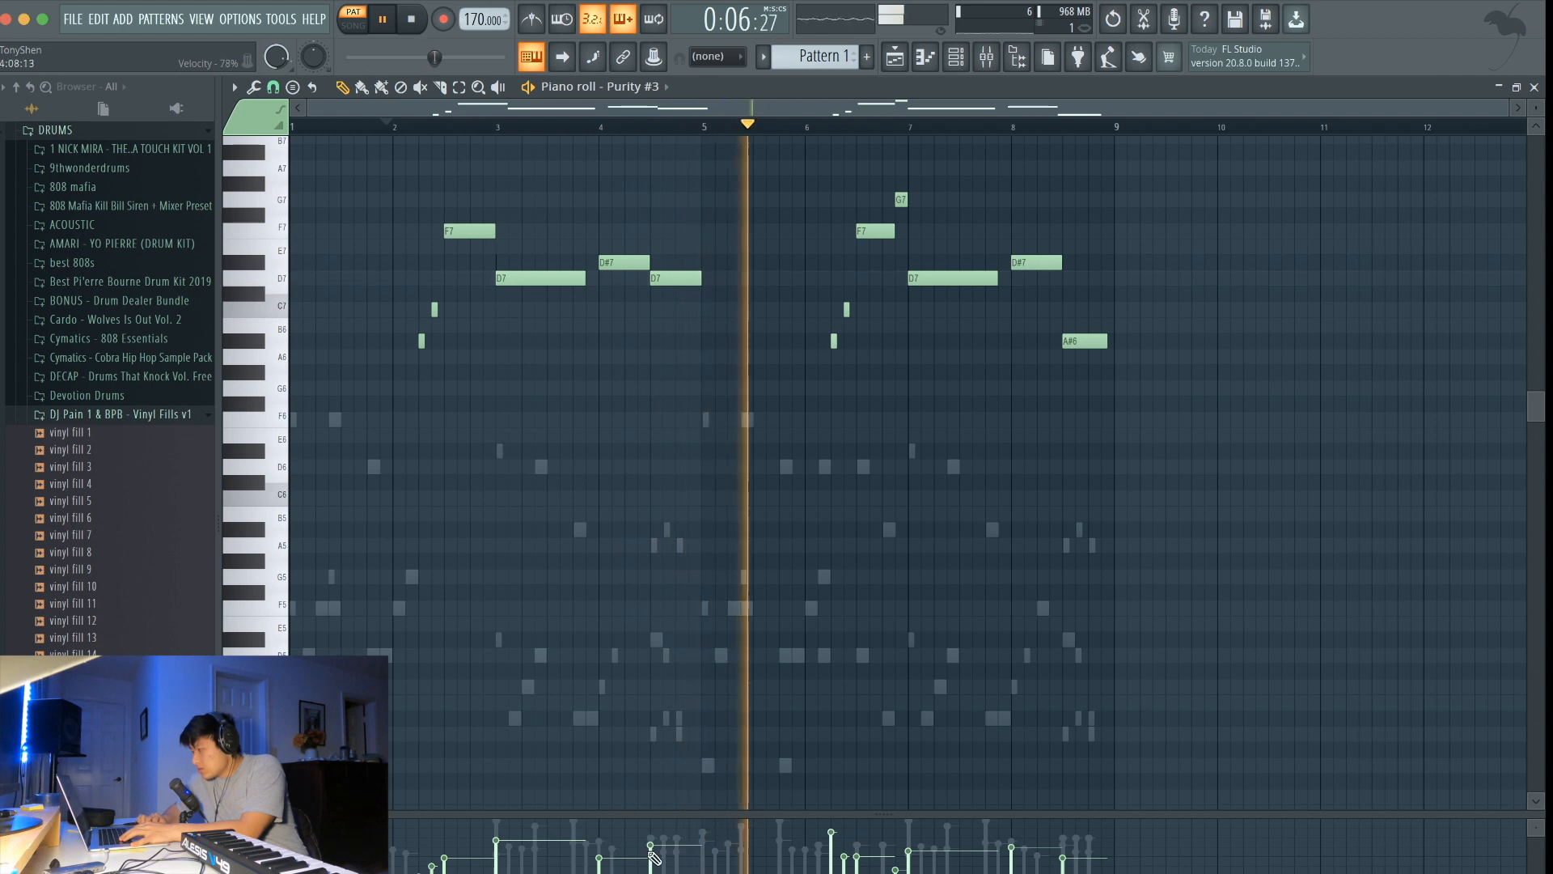
pyautogui.keyDown('ctrl'); pyautogui.scroll(3, 1027, 718); pyautogui.keyUp('ctrl')
pyautogui.press('space')
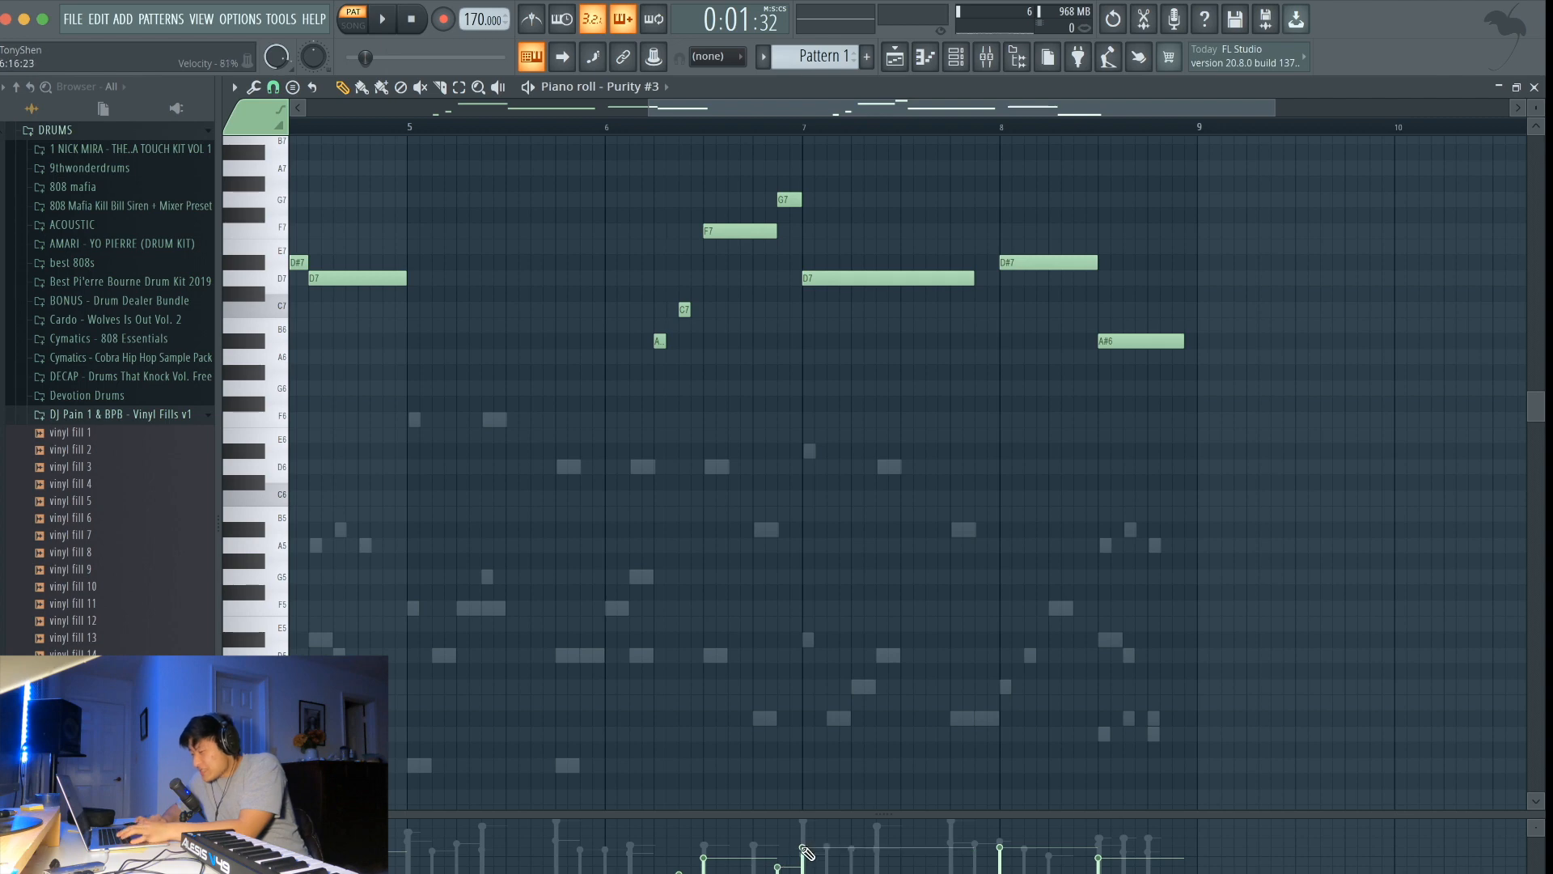
pyautogui.click(607, 126)
pyautogui.scroll(-3, 793, 485)
pyautogui.scroll(1, 929, 575)
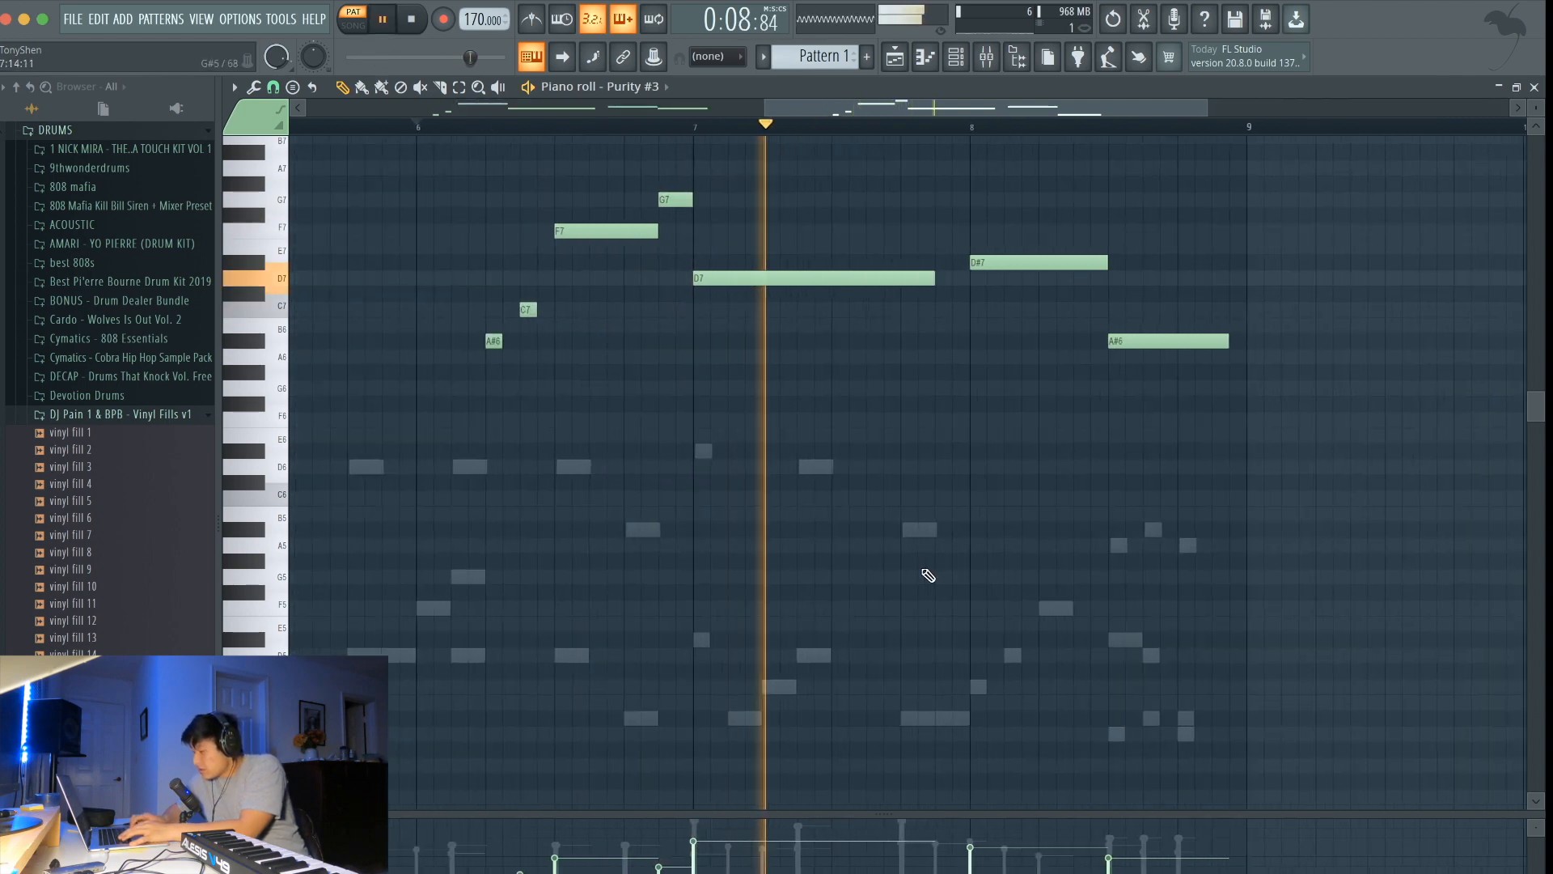
pyautogui.press('space')
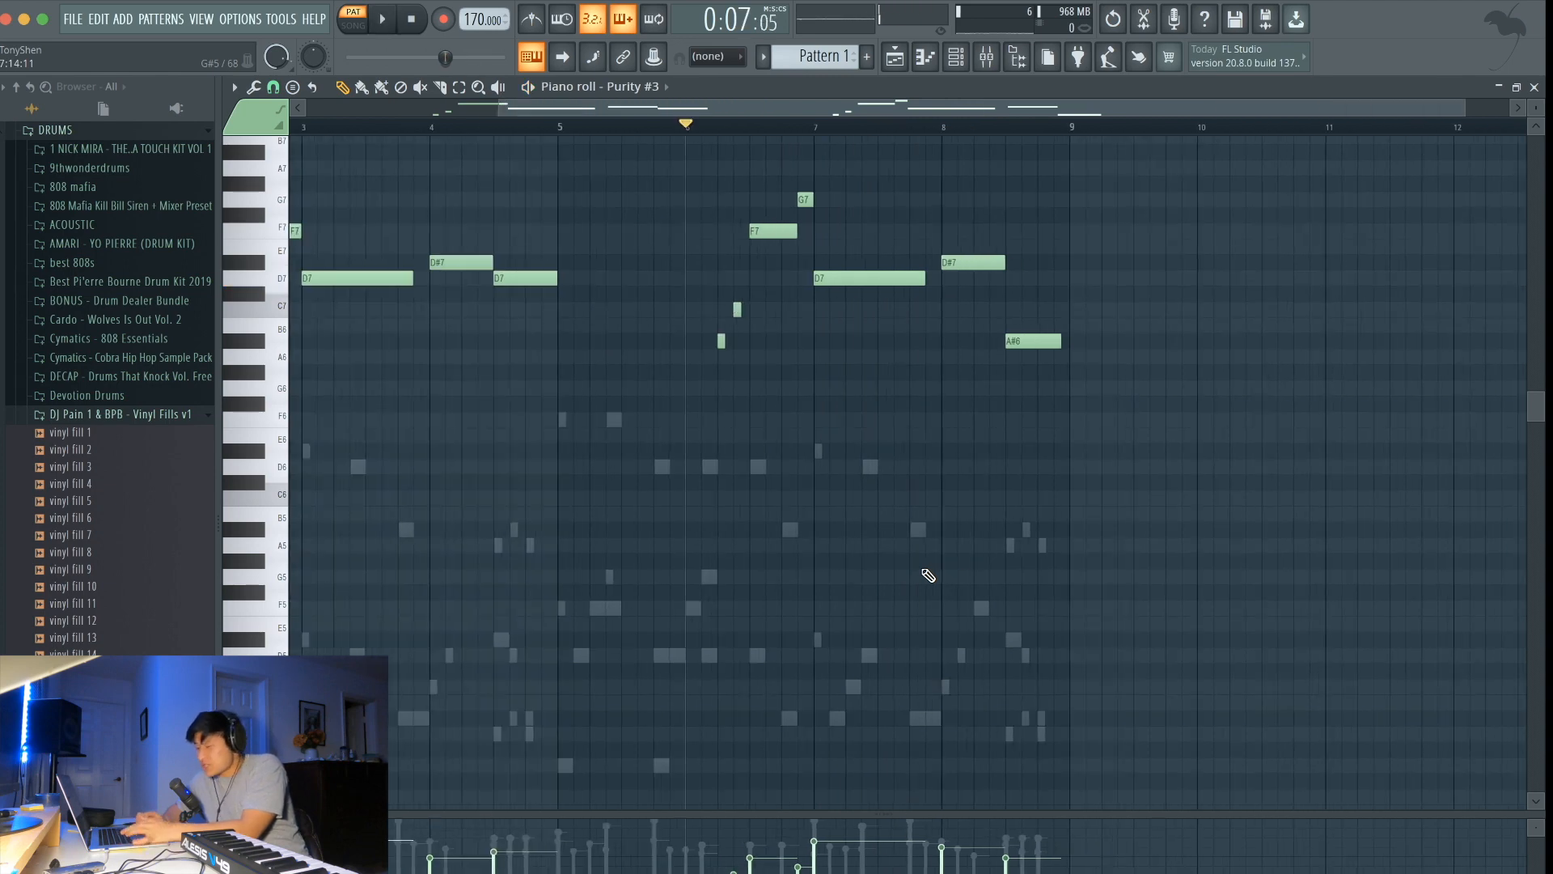
pyautogui.scroll(-1, 928, 575)
pyautogui.press('space')
# Step: Replace the 808 Snare channel's sample with the bekfast 808 from Tony Shen Slap Pack VOL 3
pyautogui.press('F6')
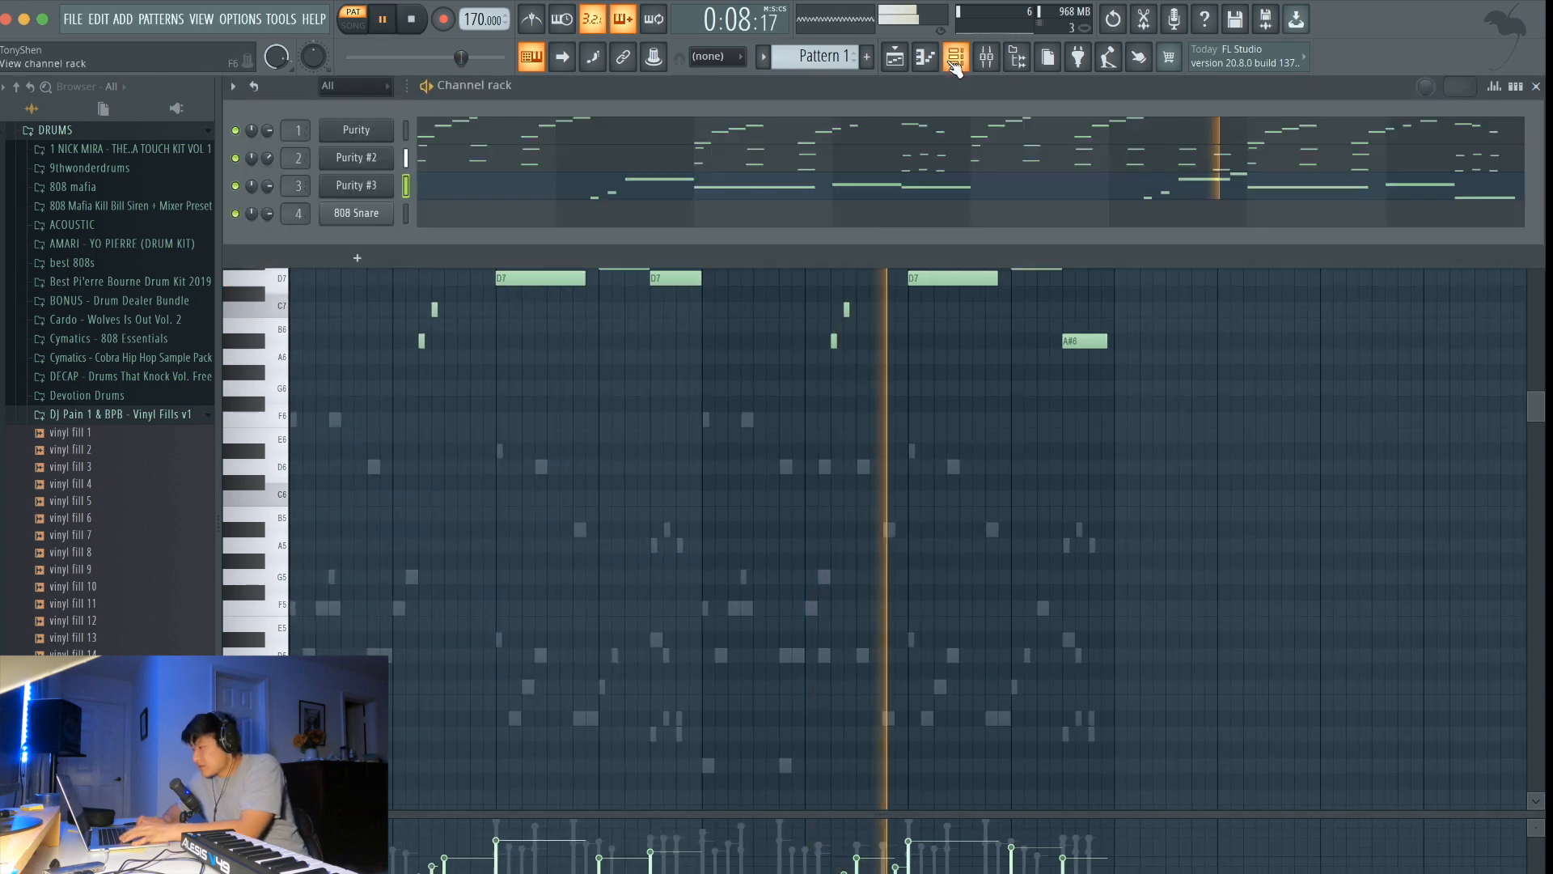
pyautogui.press('F9')
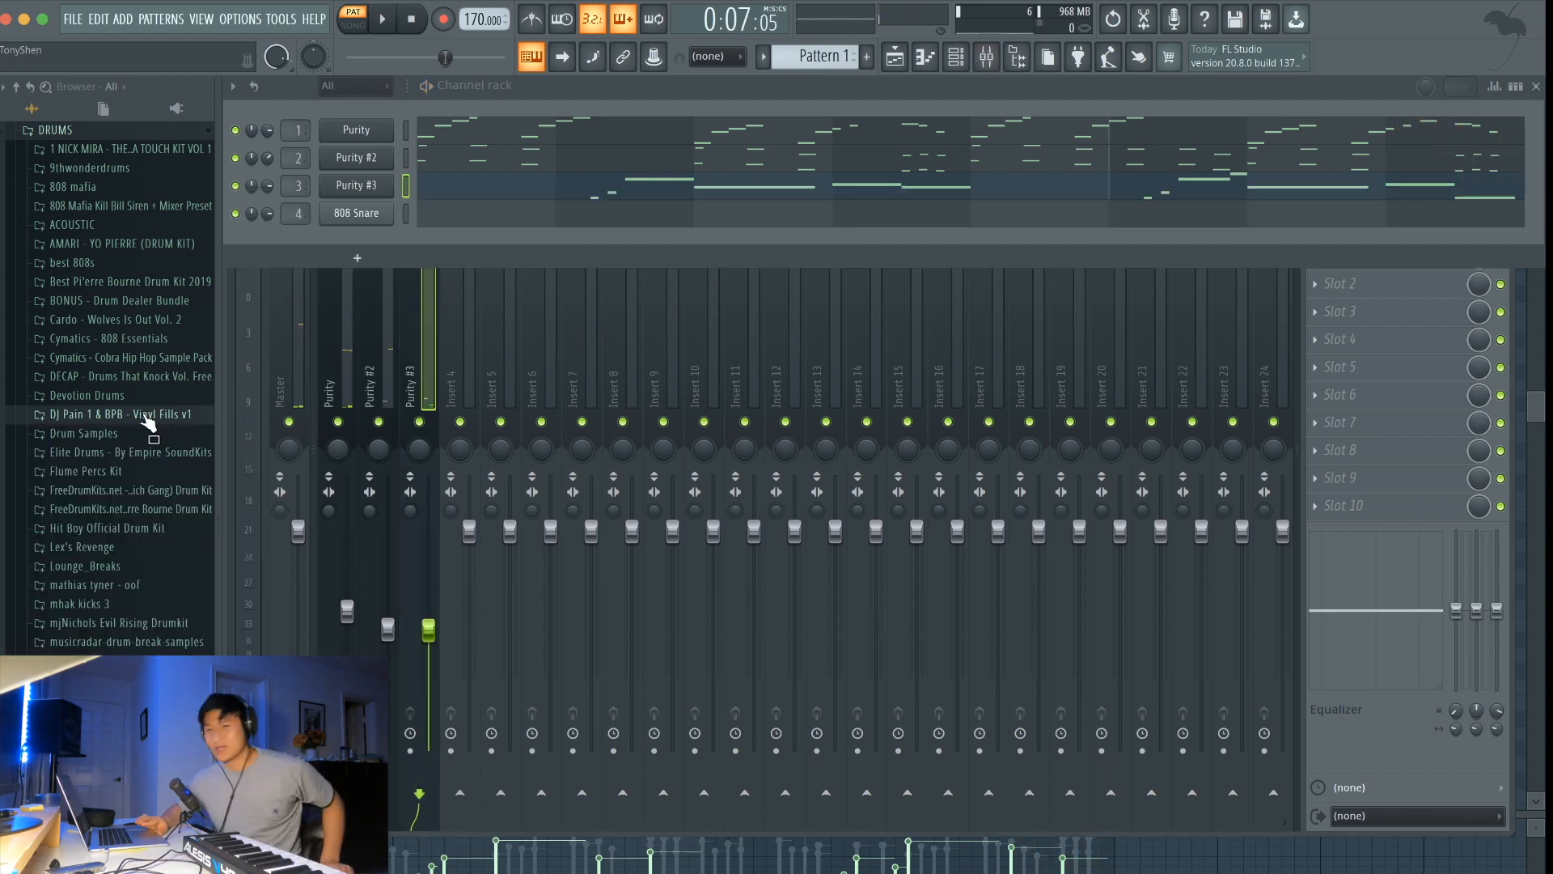
pyautogui.scroll(-7, 147, 419)
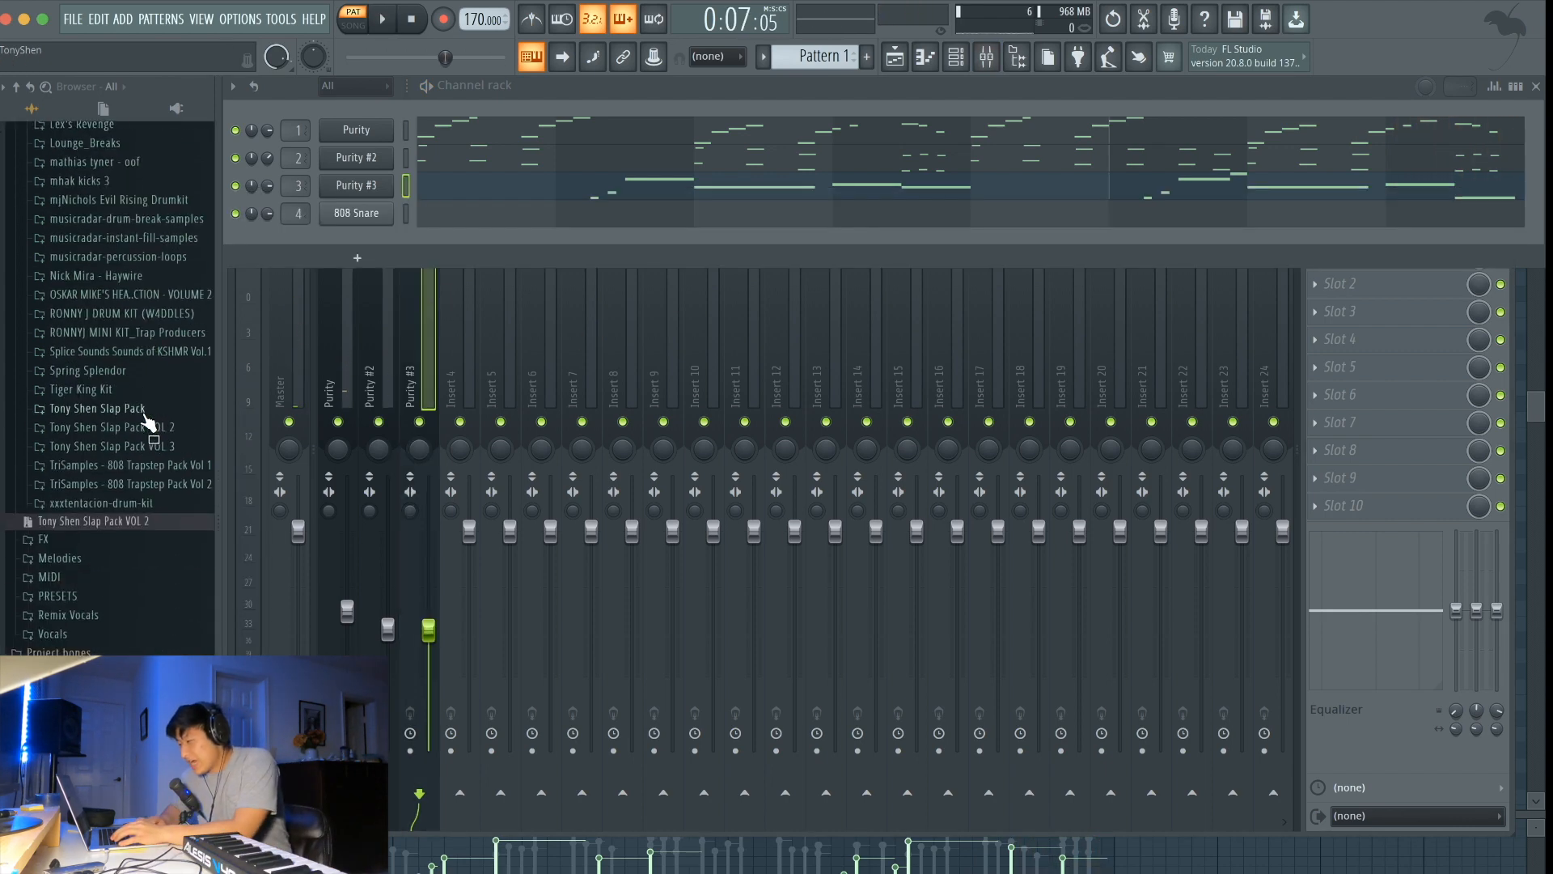
pyautogui.click(120, 448)
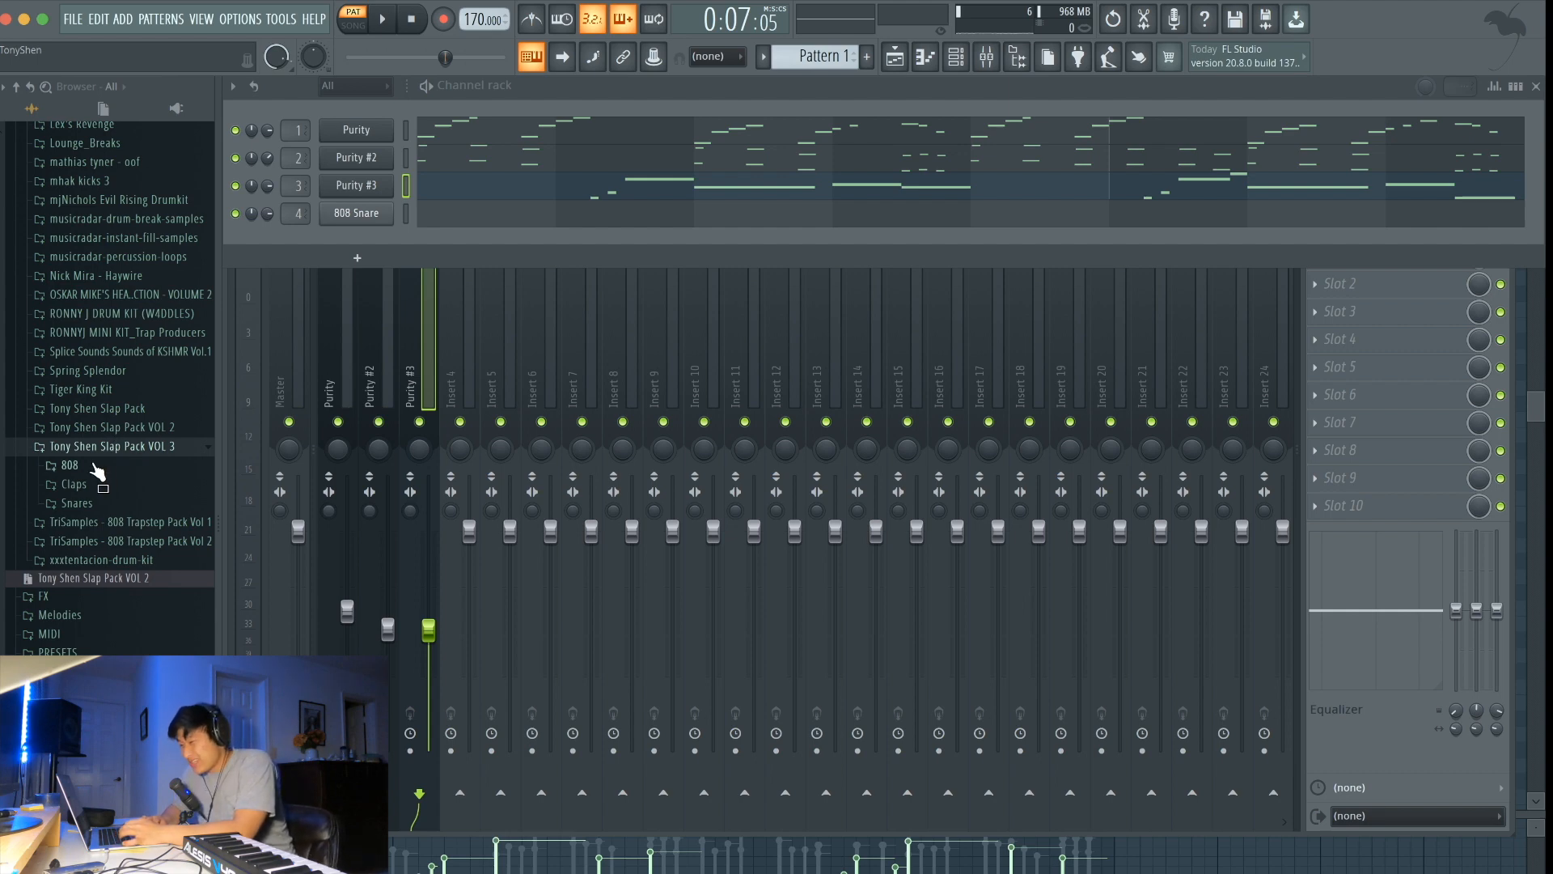
pyautogui.click(94, 463)
pyautogui.click(94, 463)
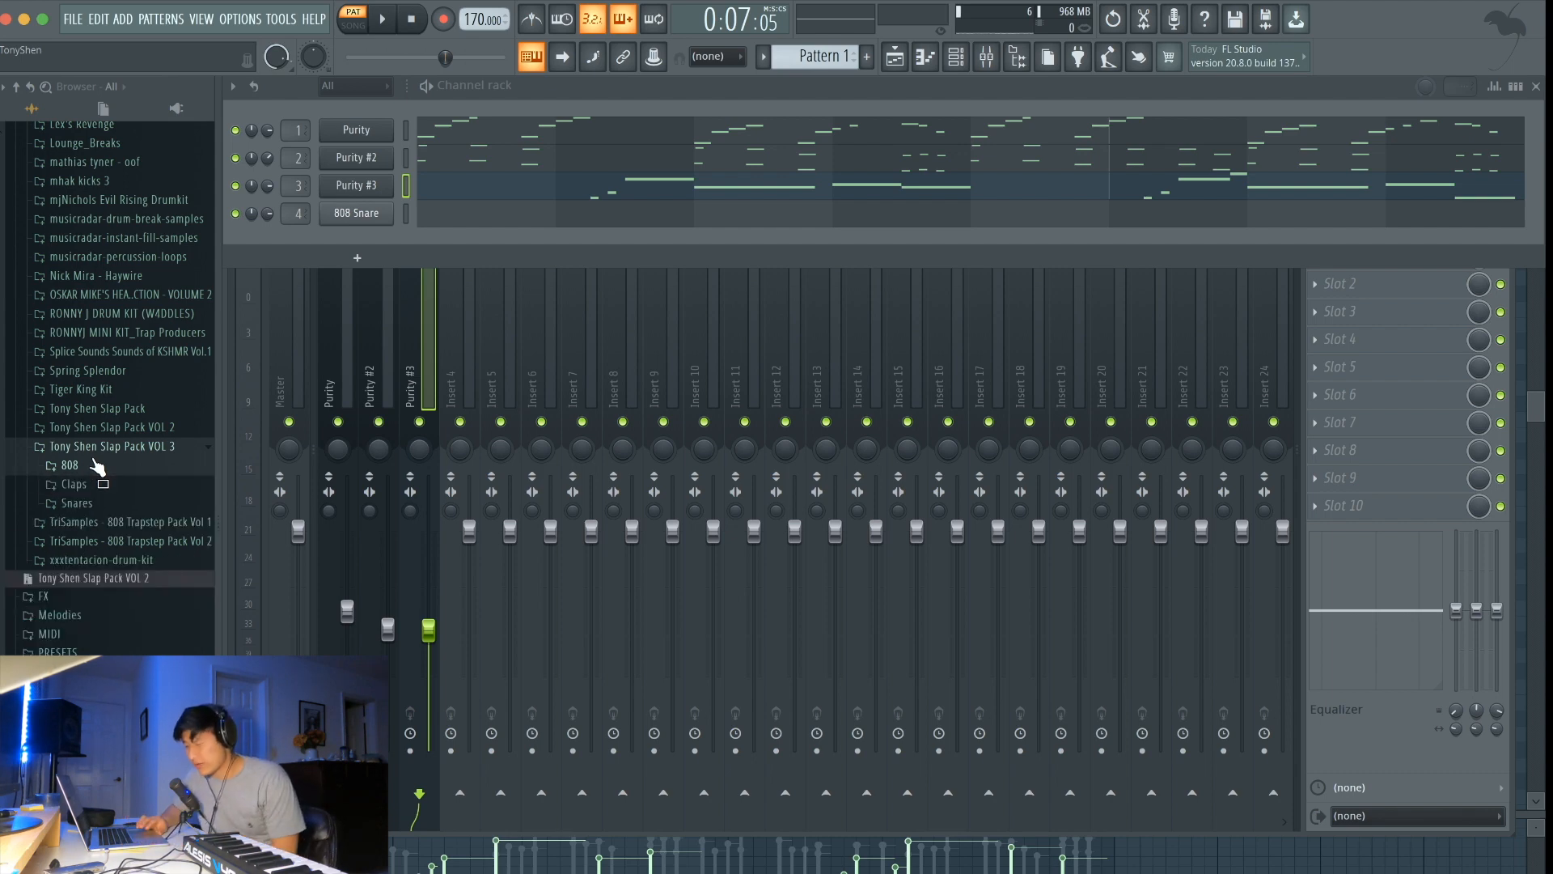
pyautogui.click(95, 465)
pyautogui.moveTo(85, 483); pyautogui.dragTo(376, 211)
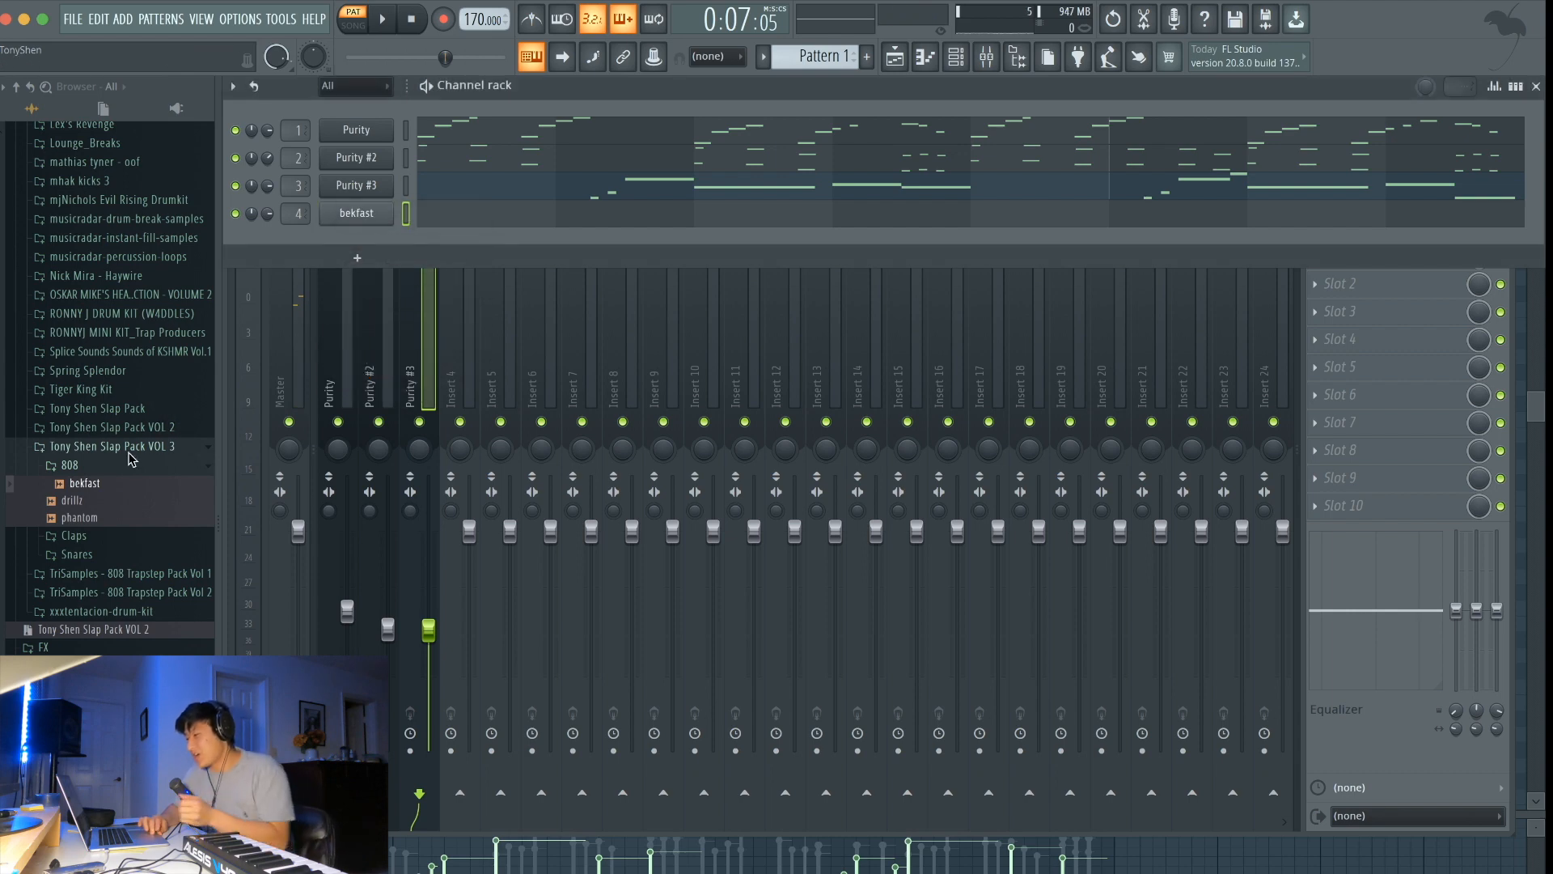
# Step: Add the rick clap from the pack's Claps folder as a new channel below bekfast
pyautogui.click(113, 472)
pyautogui.click(91, 490)
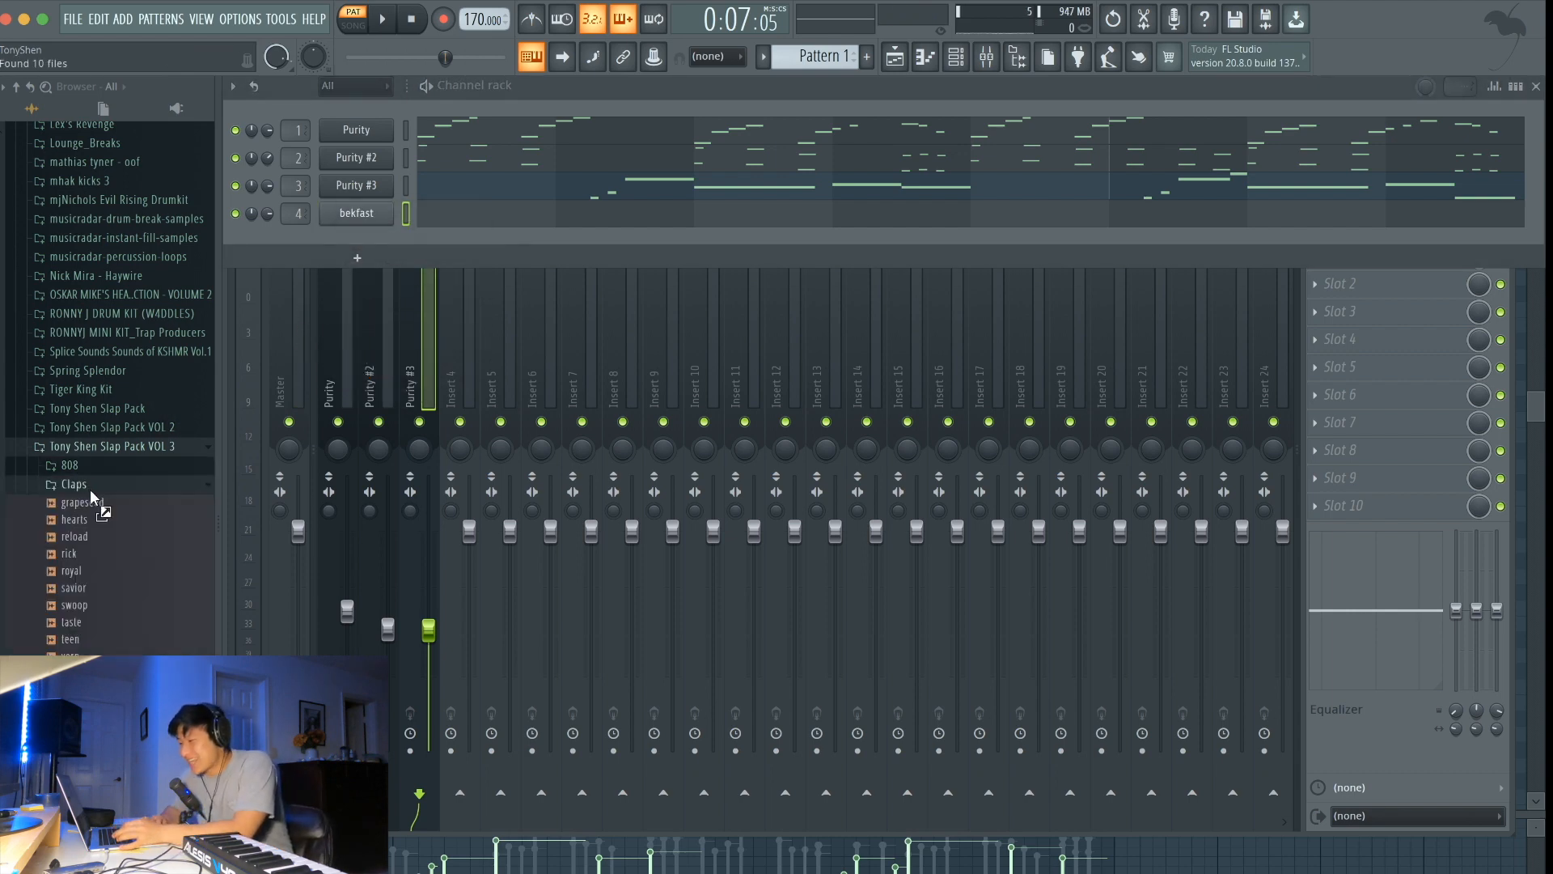
pyautogui.moveTo(93, 554); pyautogui.dragTo(1041, 210)
# Step: Sequence the rick clap on the ninth step of each of the first four bars while the beat plays
pyautogui.click(1516, 89)
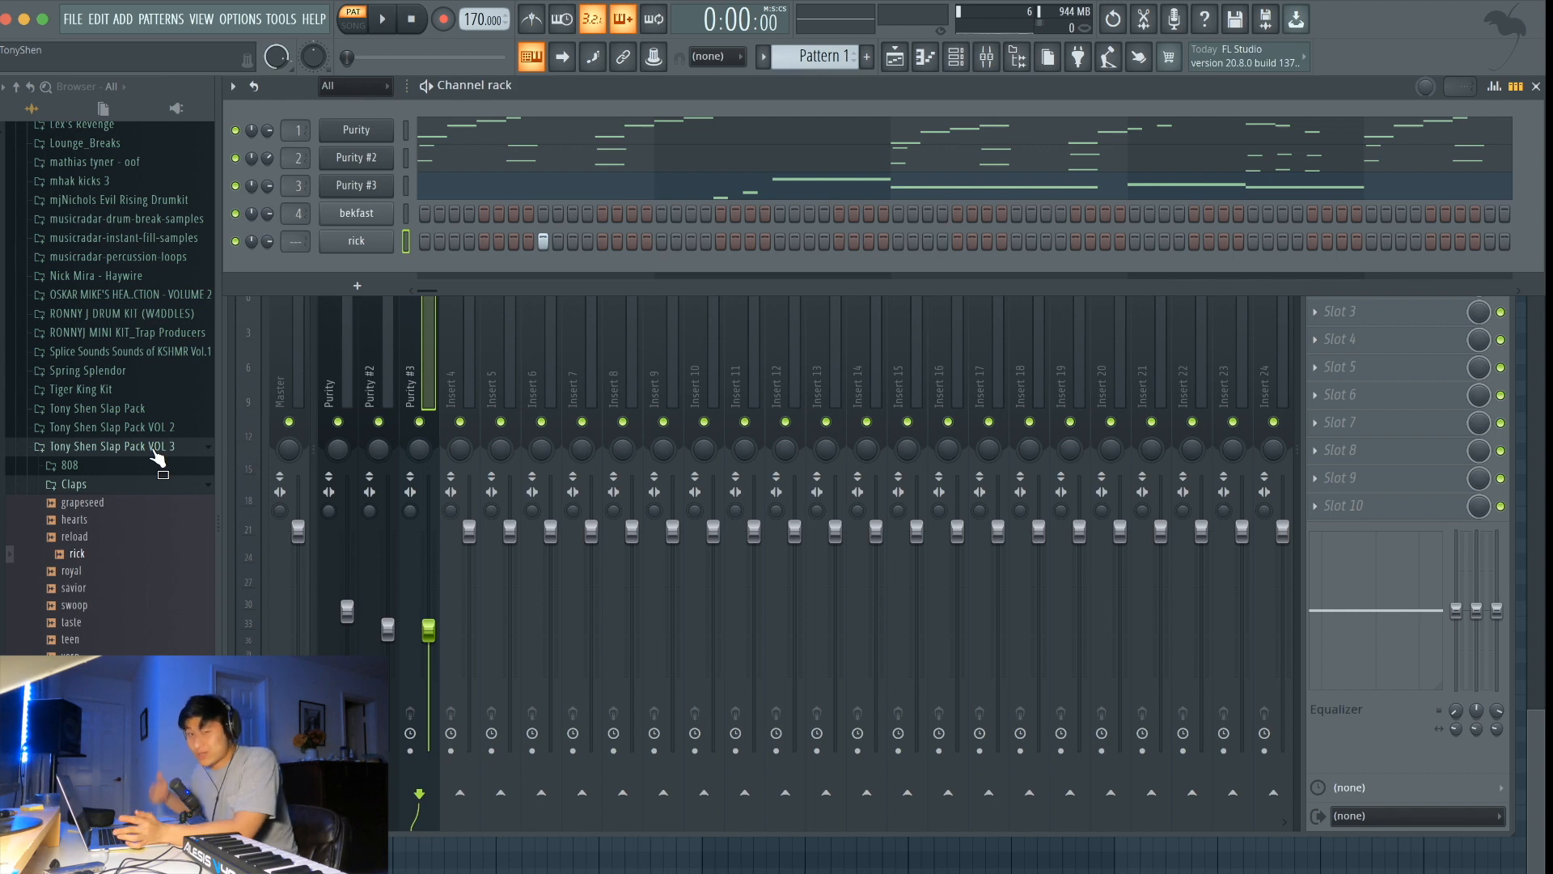
pyautogui.press('space')
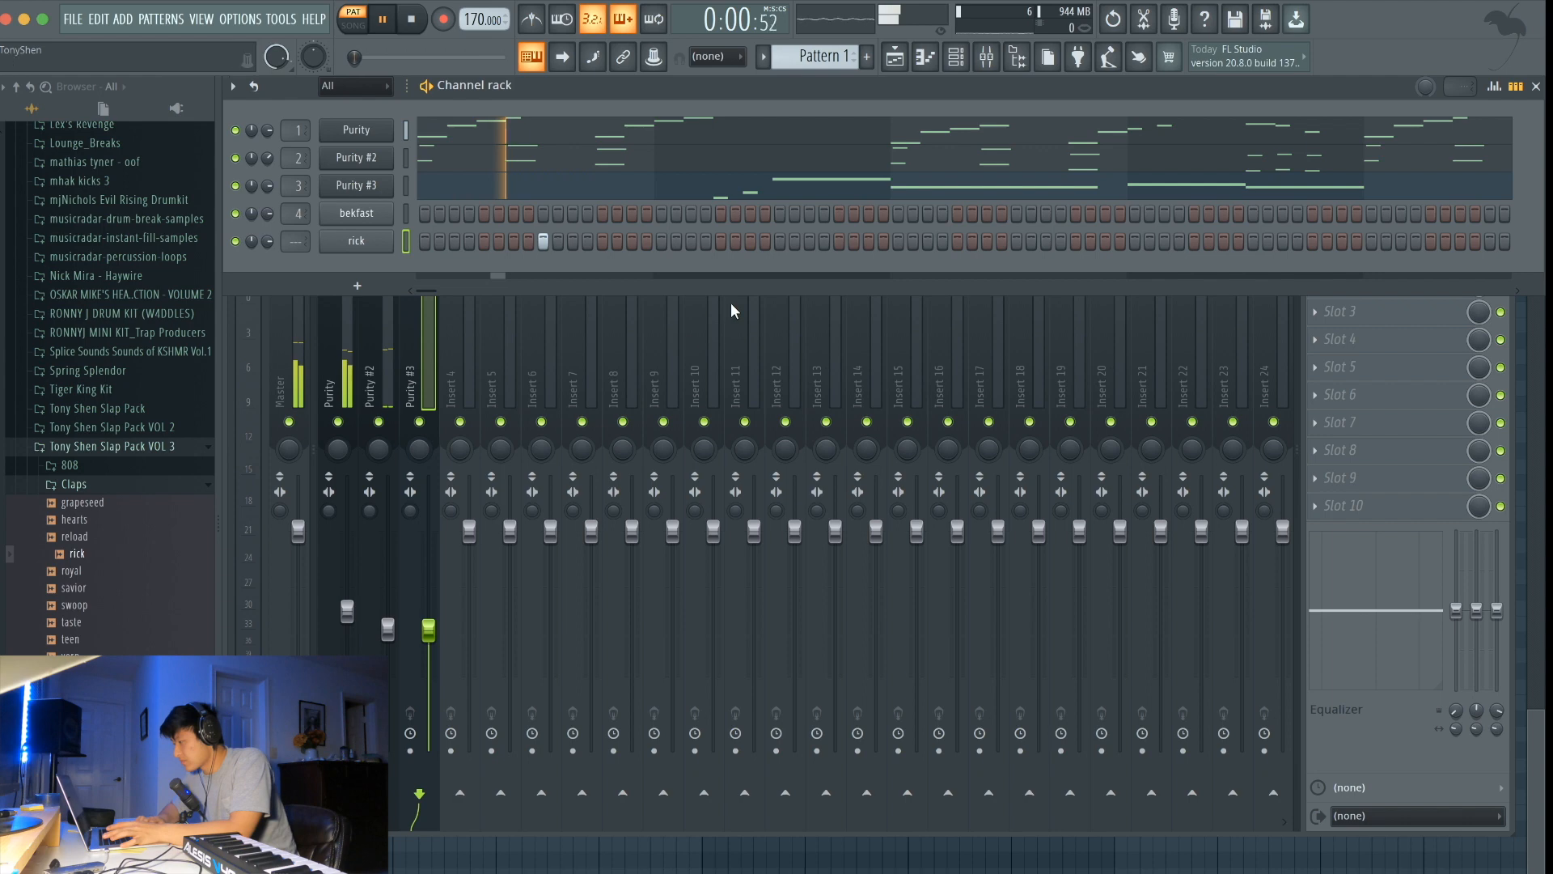
pyautogui.click(779, 241)
pyautogui.click(1016, 241)
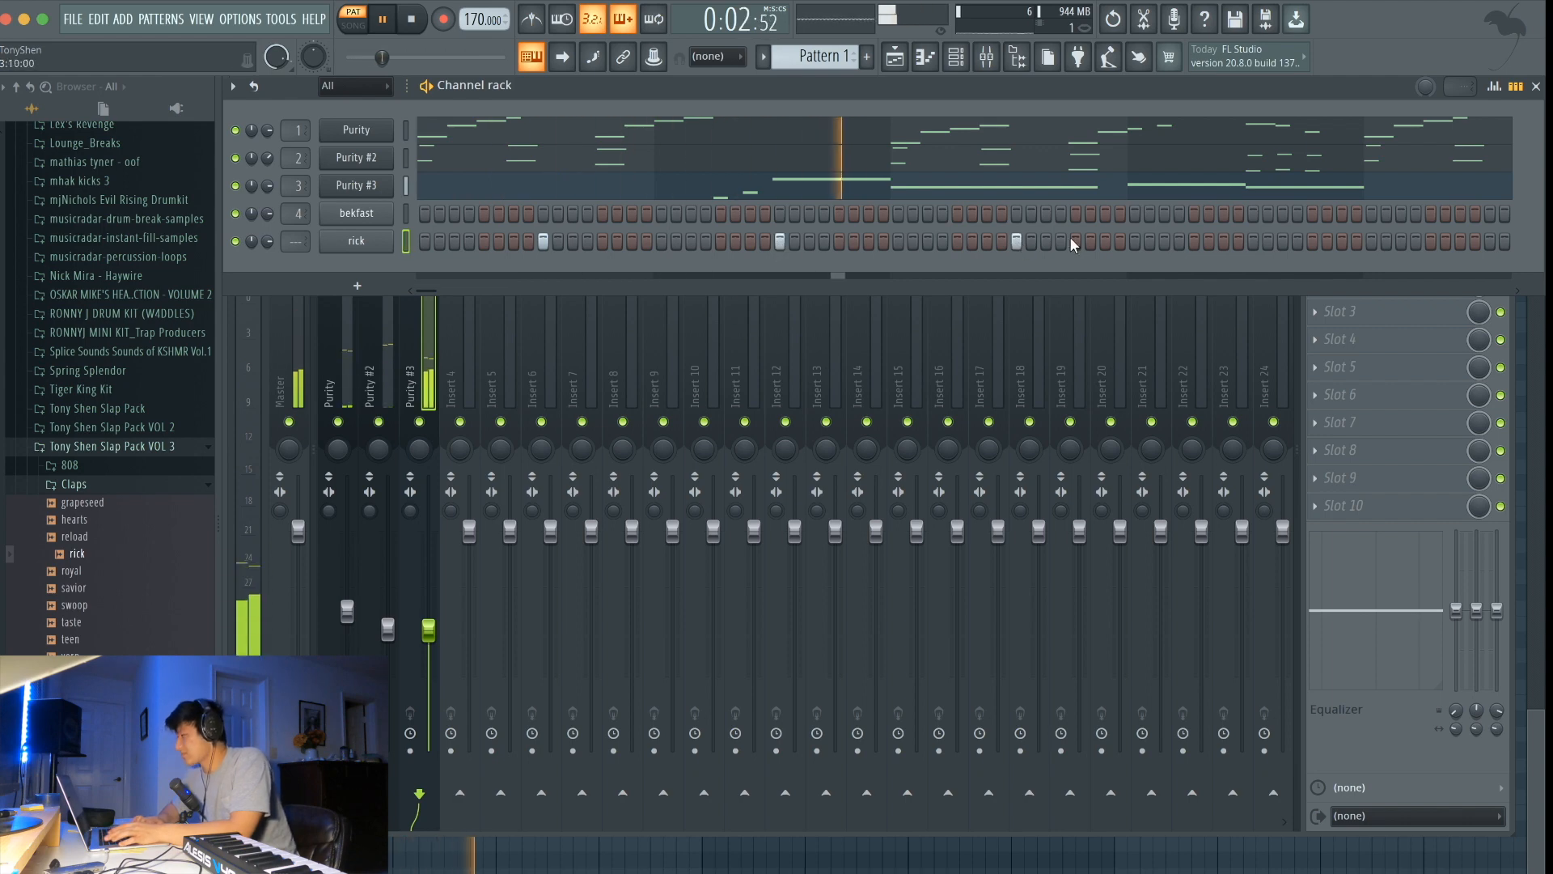
pyautogui.click(1253, 241)
pyautogui.click(1516, 87)
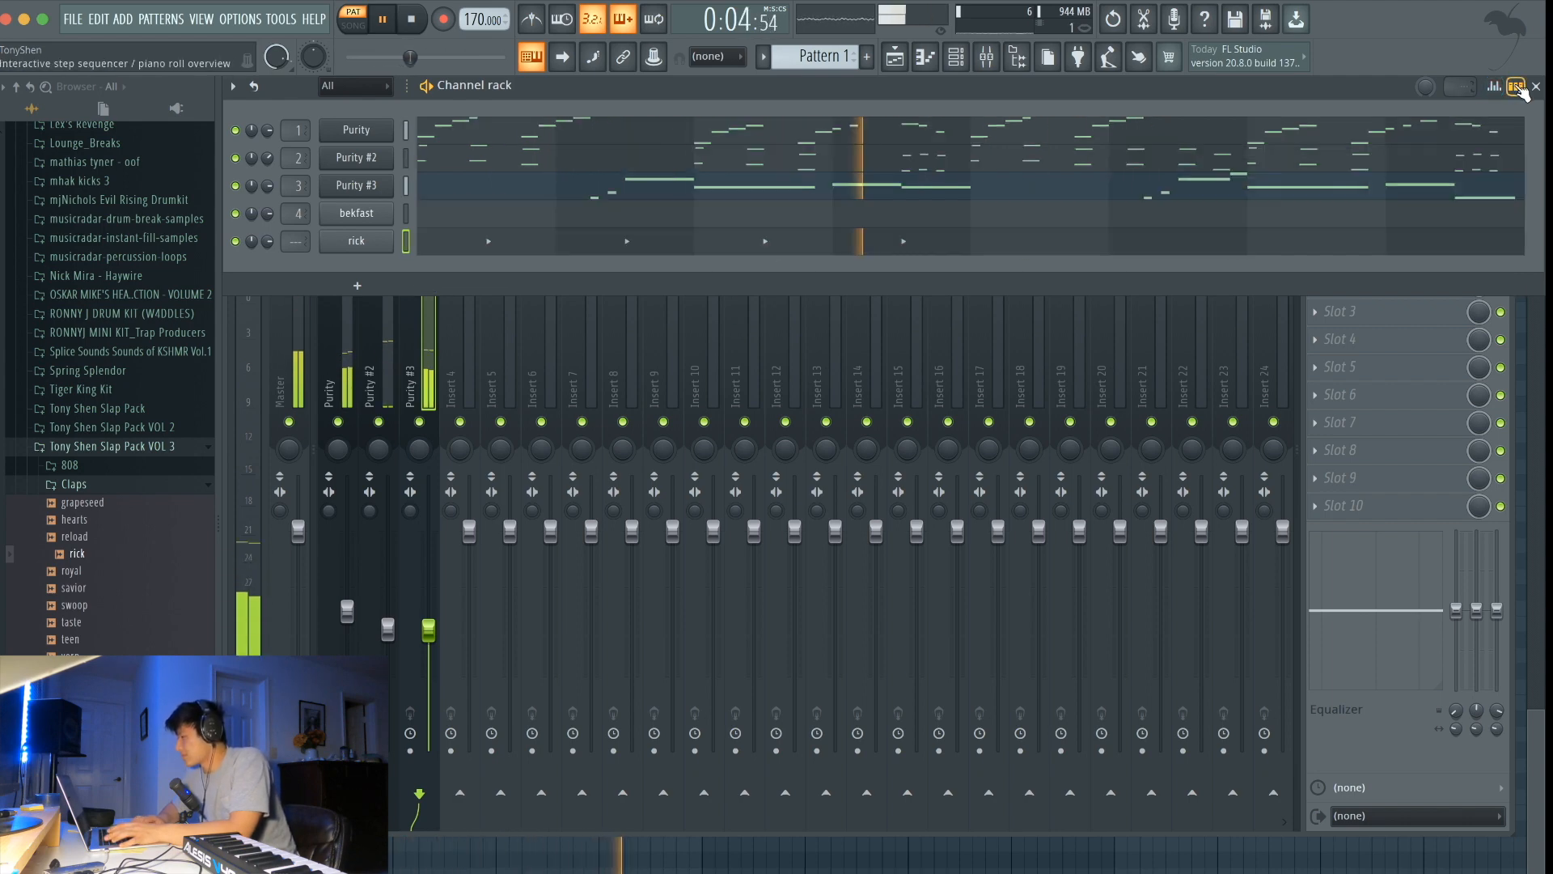
pyautogui.click(902, 244)
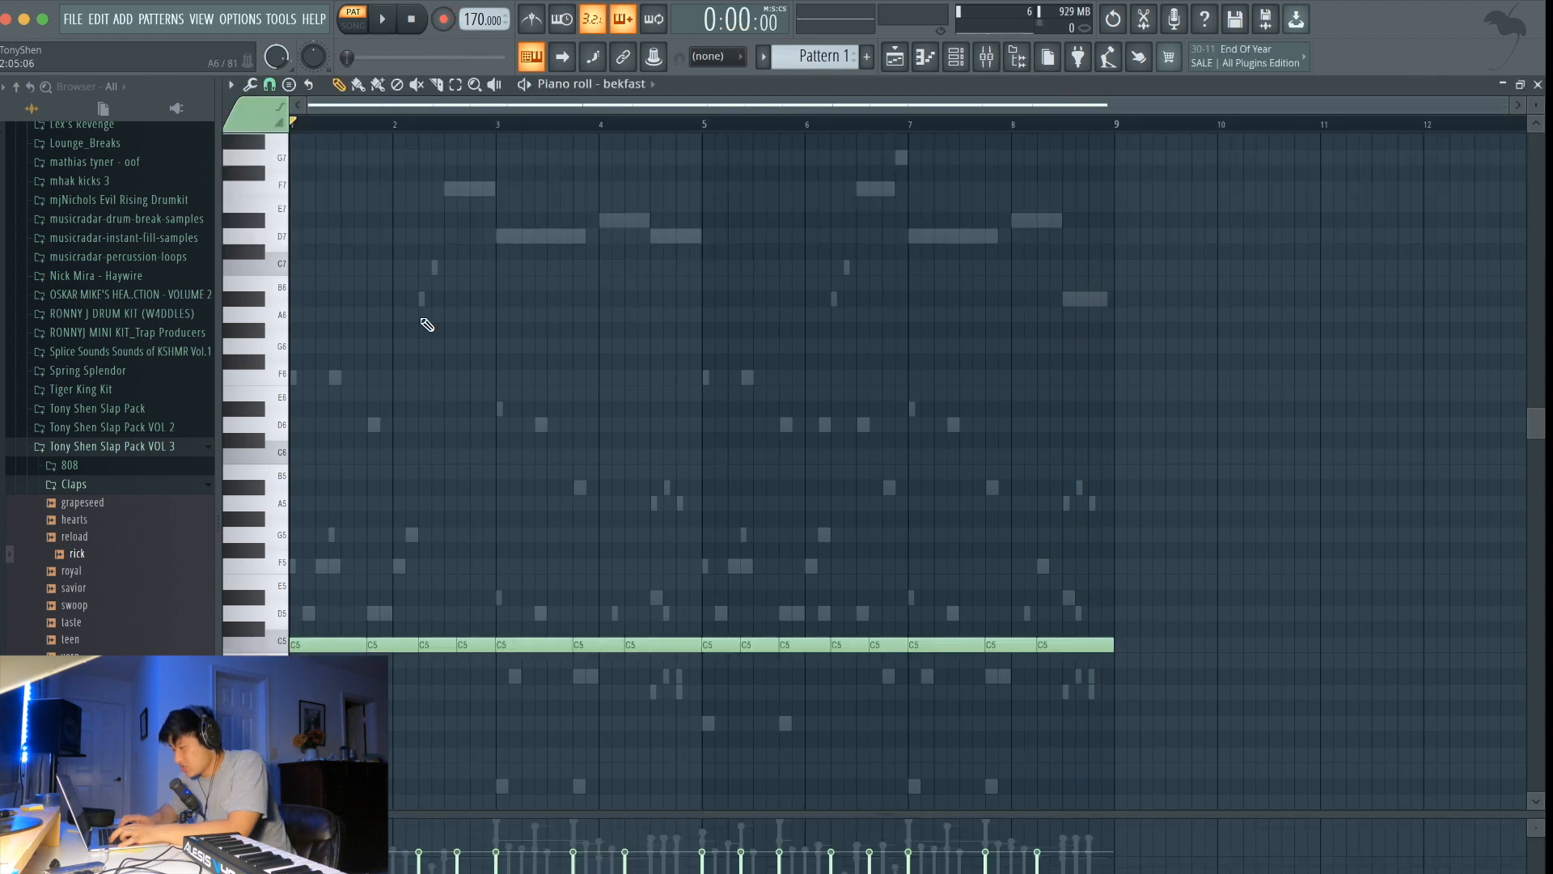
# Step: Transpose all bekfast notes up seven semitones to G5 and briefly audition them
pyautogui.press('Up')
pyautogui.press('Up')
pyautogui.press('Up')
pyautogui.press('Up')
pyautogui.press('Up')
pyautogui.press('Up')
pyautogui.press('Up')
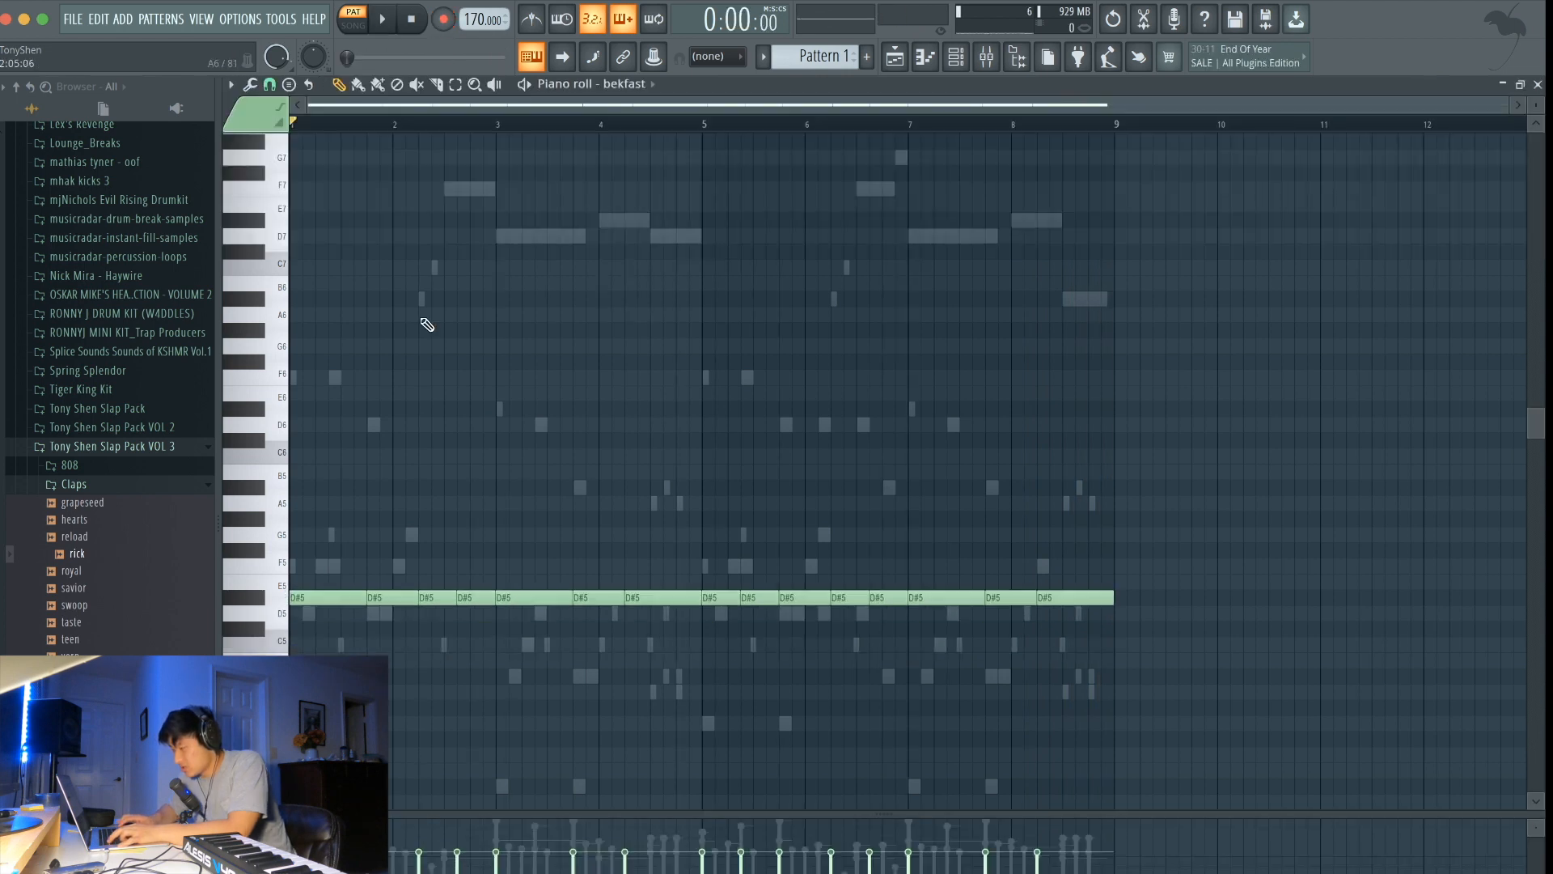
pyautogui.scroll(-2, 427, 325)
pyautogui.scroll(-2, 428, 325)
pyautogui.press('space')
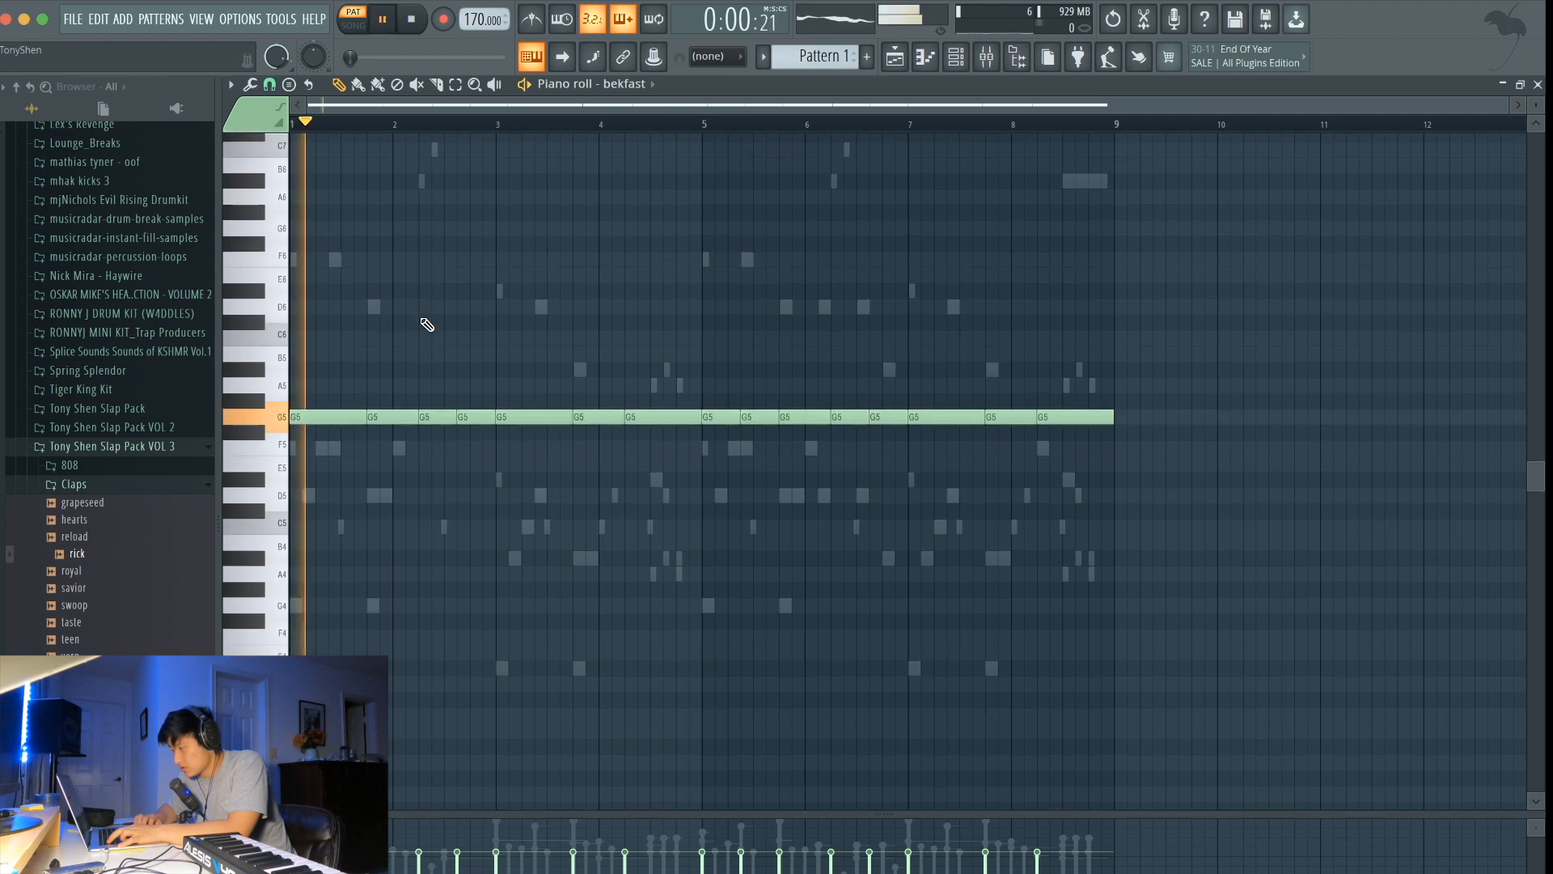
pyautogui.press('space')
# Step: Set bar 2's last two bekfast notes to A#6, with the rest of the 808 line raised to G7
pyautogui.moveTo(447, 397); pyautogui.dragTo(485, 440)
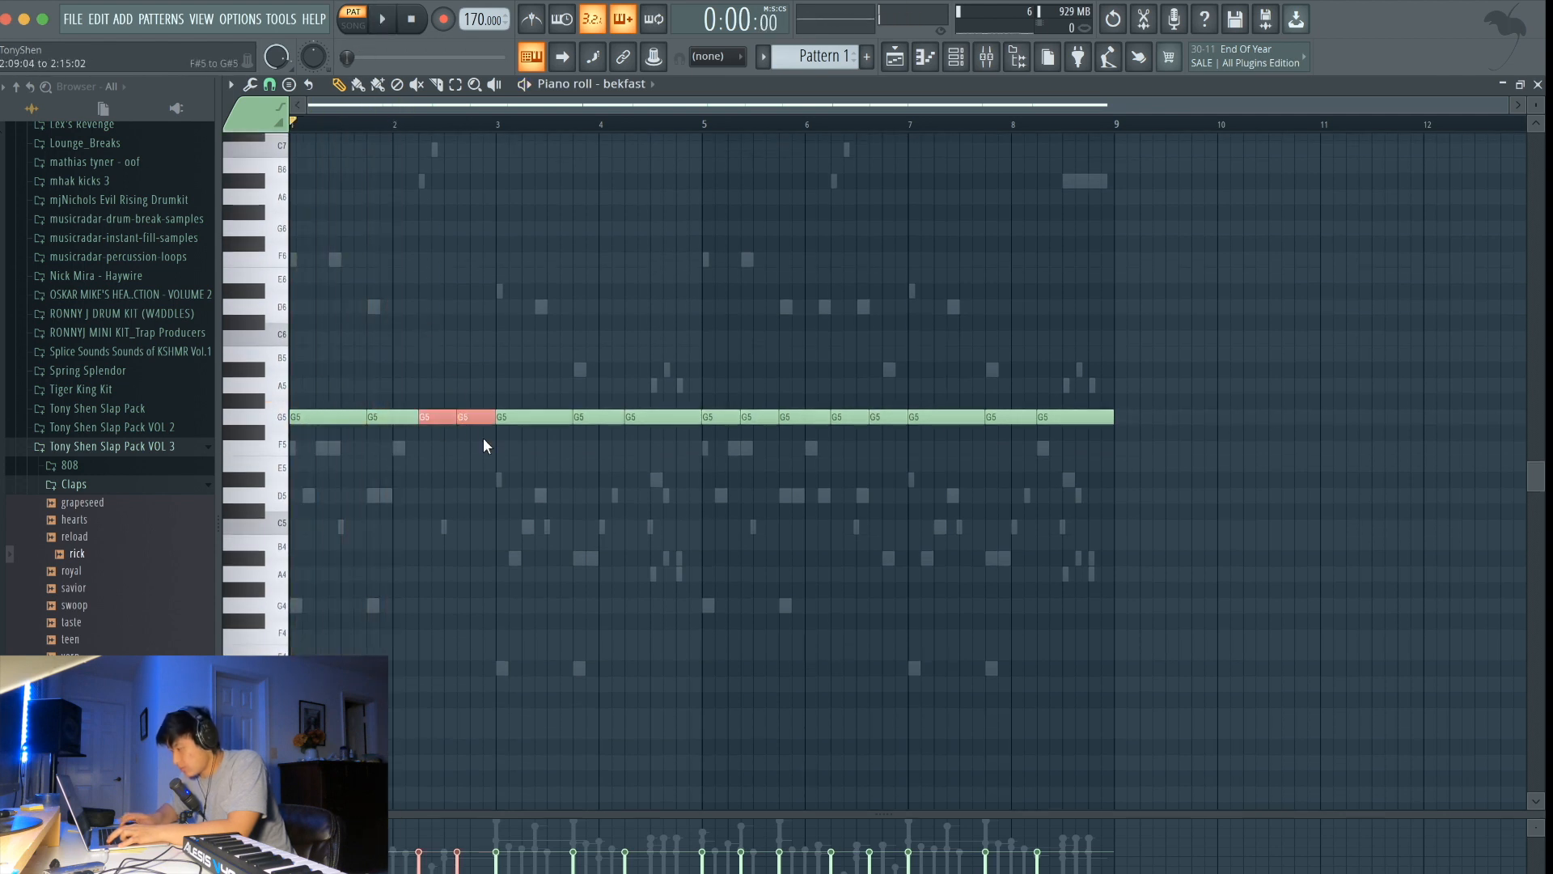
pyautogui.press('super+Up')
pyautogui.press('space')
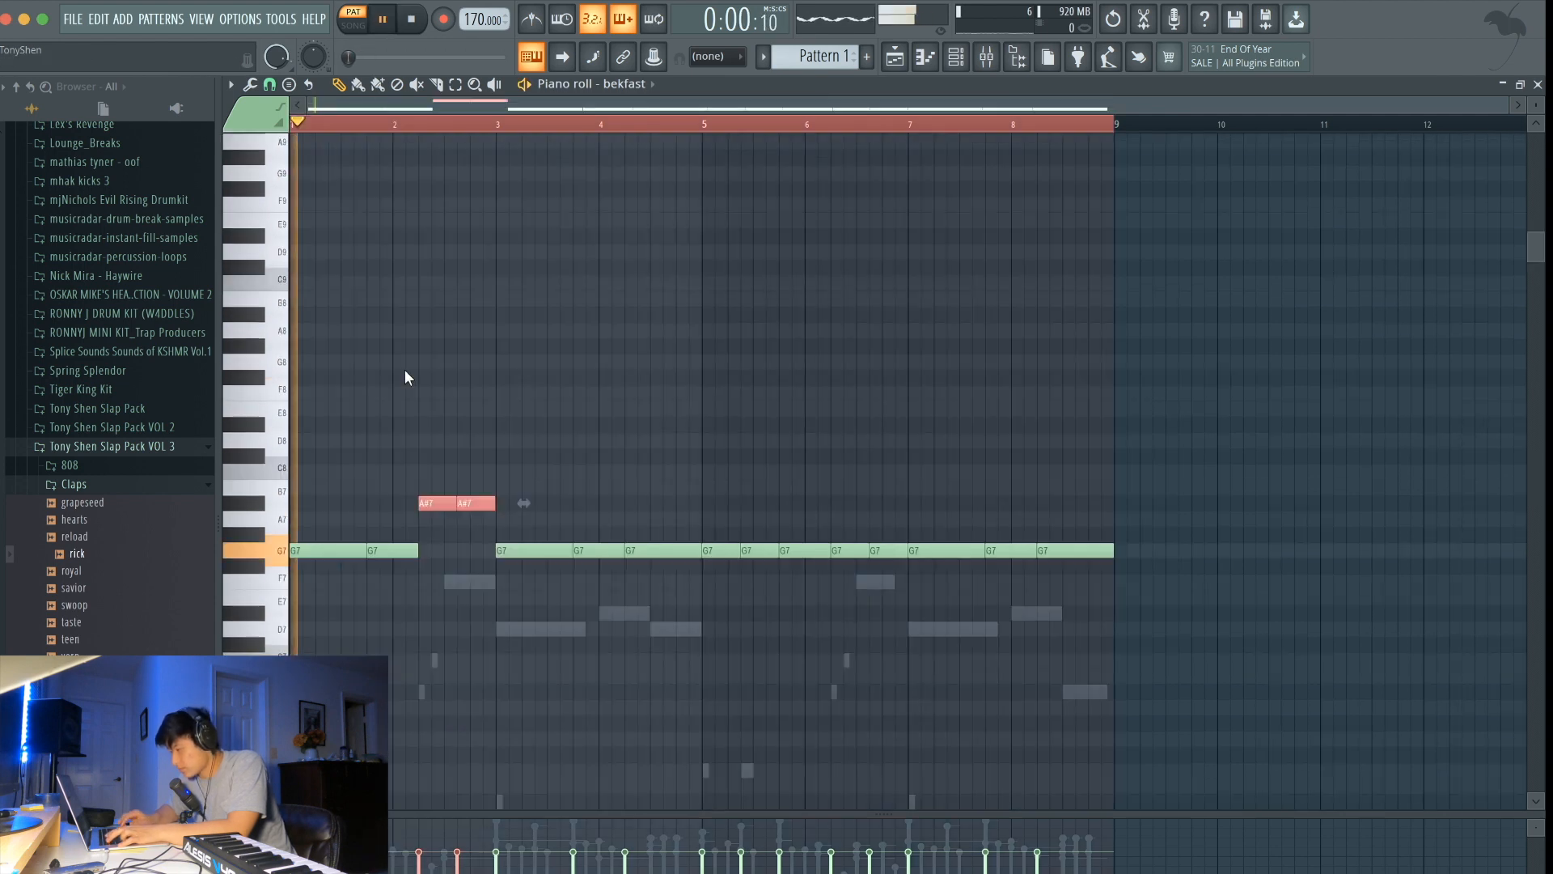
pyautogui.press('super+Down')
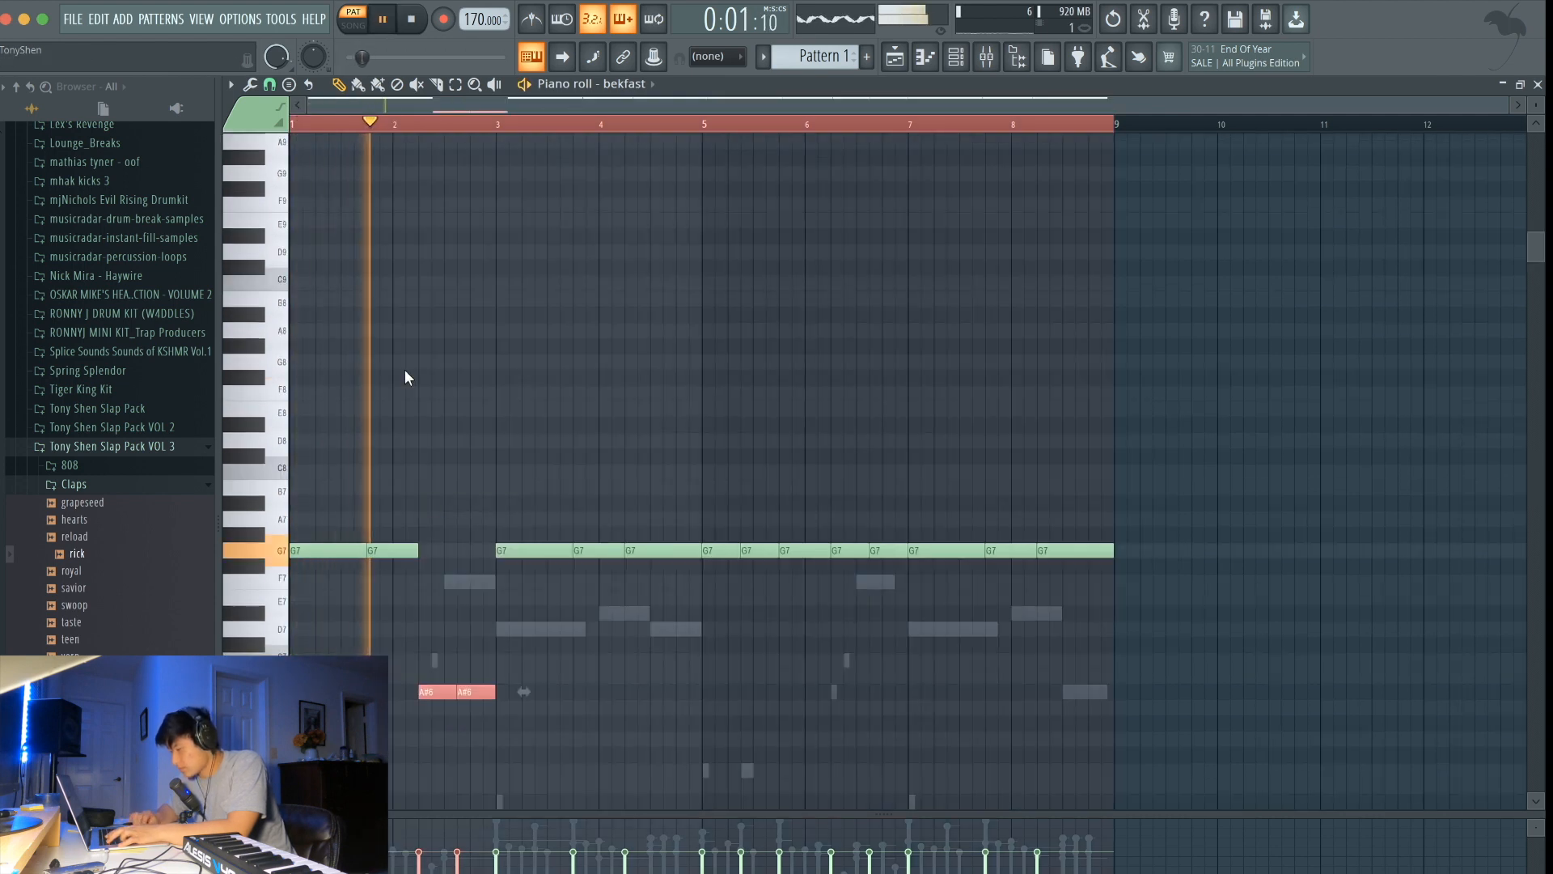
pyautogui.keyDown('super'); pyautogui.click(481, 458); pyautogui.keyUp('super')
pyautogui.press('space')
# Step: Lower the three bekfast notes across bars 3 and 4 to D7 and play the line
pyautogui.moveTo(516, 544); pyautogui.dragTo(515, 631)
pyautogui.hotkey('shift', 'Down')
pyautogui.hotkey('shift', 'Down')
pyautogui.hotkey('shift', 'Down')
pyautogui.hotkey('shift', 'Down')
pyautogui.hotkey('shift', 'Down')
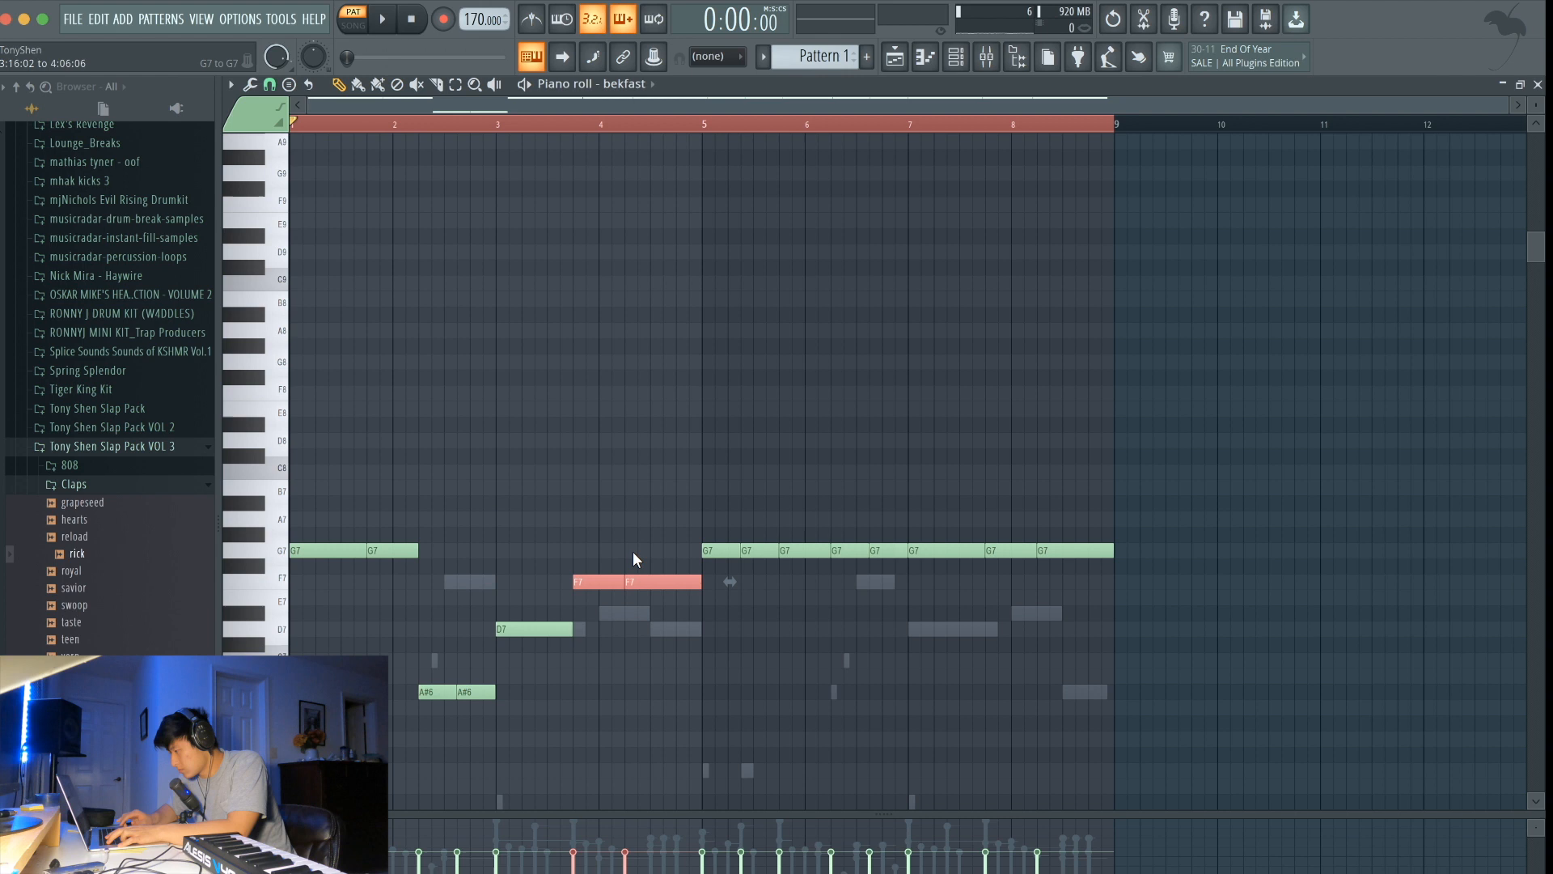
pyautogui.keyDown('super'); pyautogui.click(633, 552); pyautogui.keyUp('super')
pyautogui.press('space')
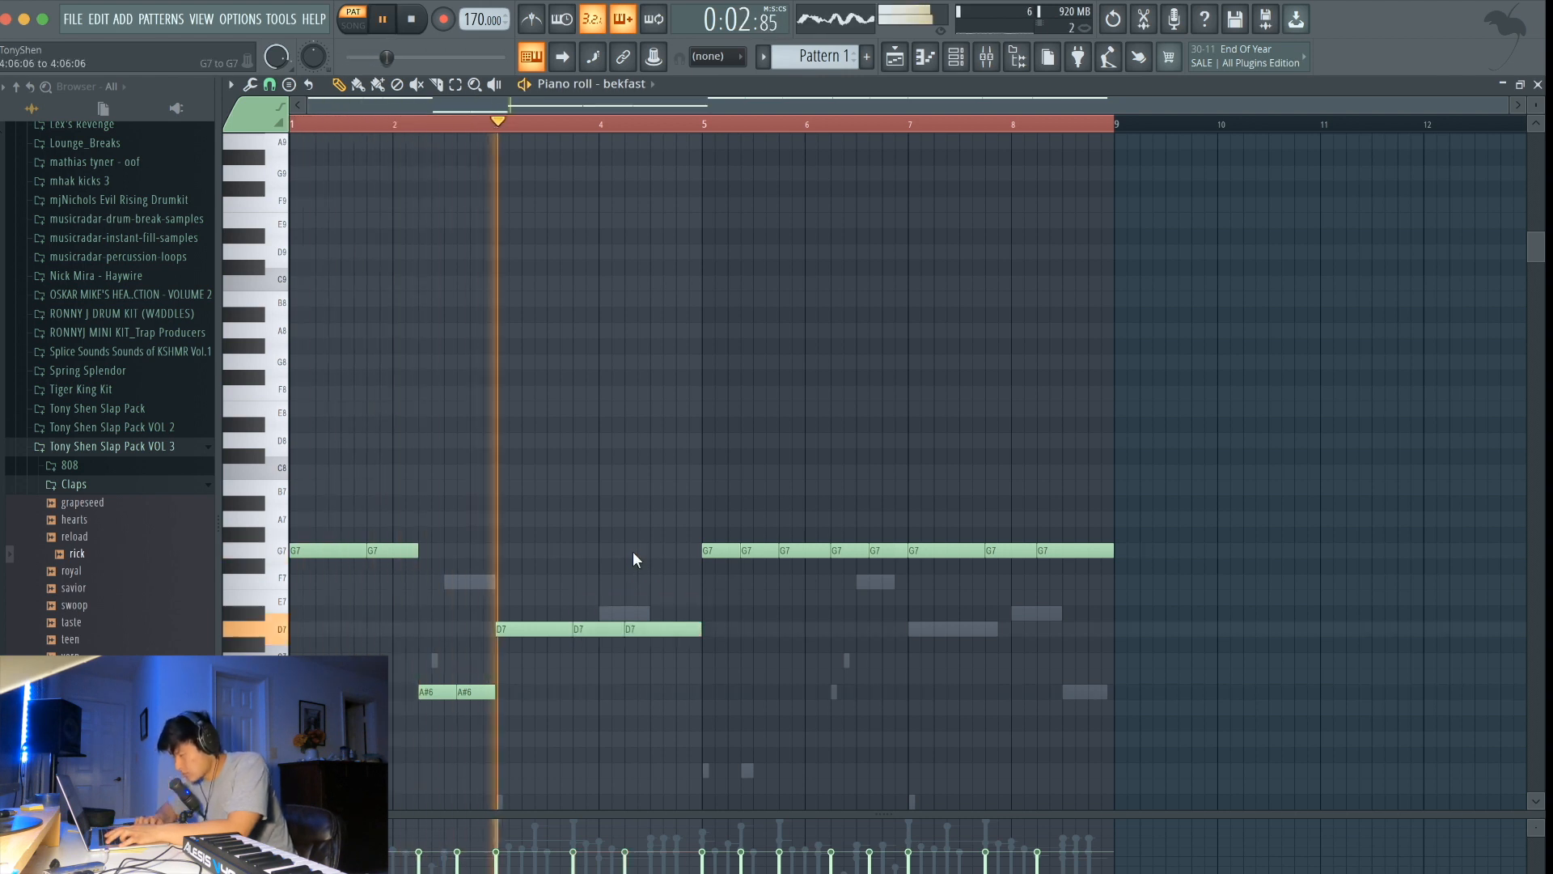
# Step: Lower the last bekfast note of bar 4 to A#6 and replay the line
pyautogui.press('space')
pyautogui.moveTo(654, 629); pyautogui.dragTo(652, 693)
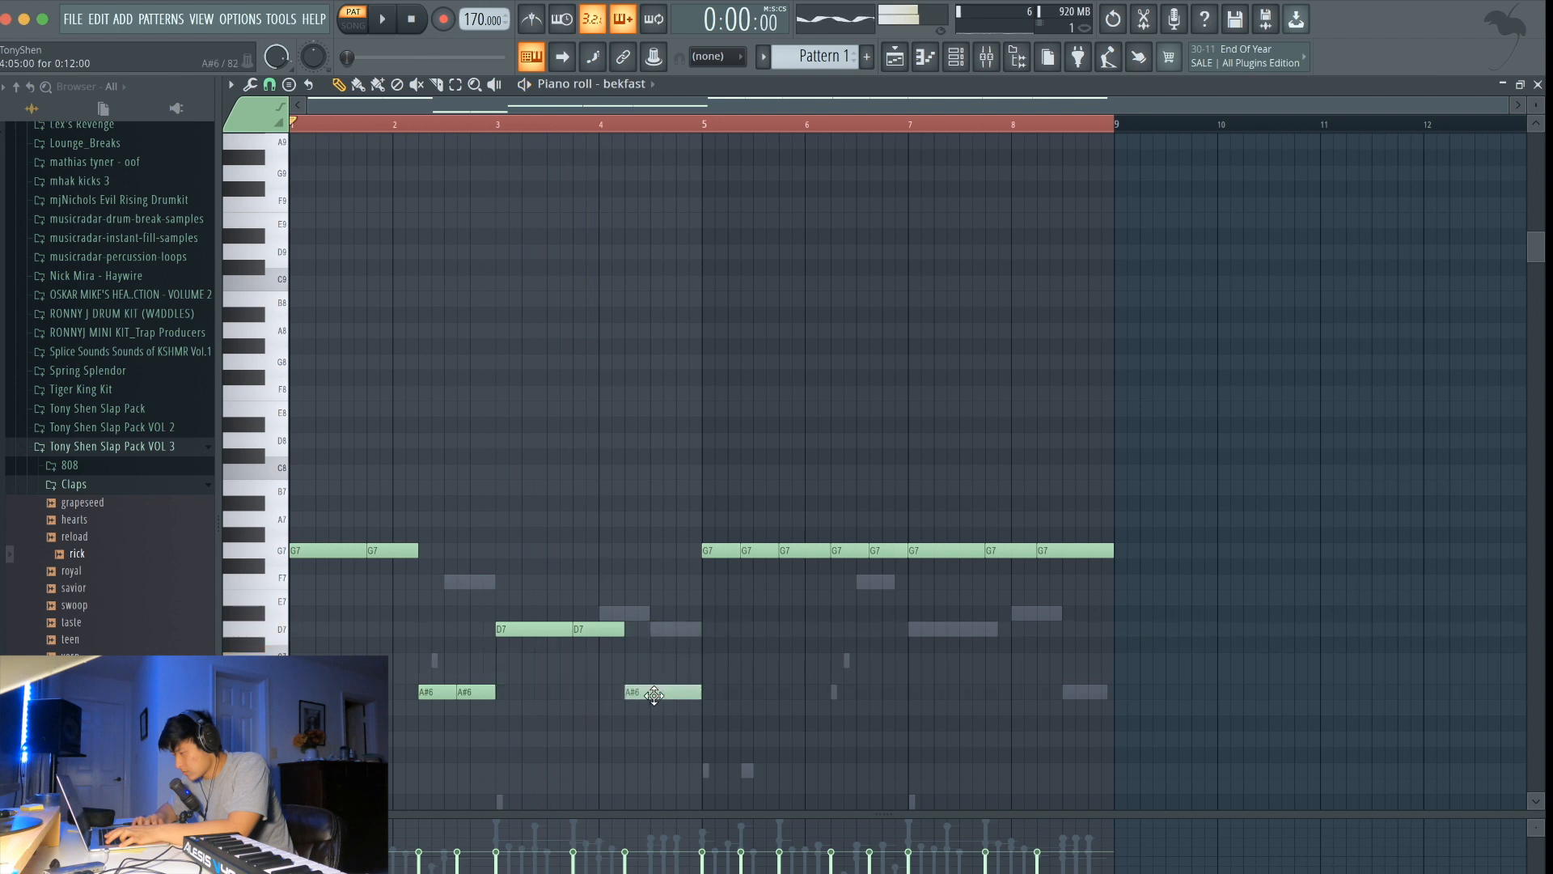
pyautogui.press('space')
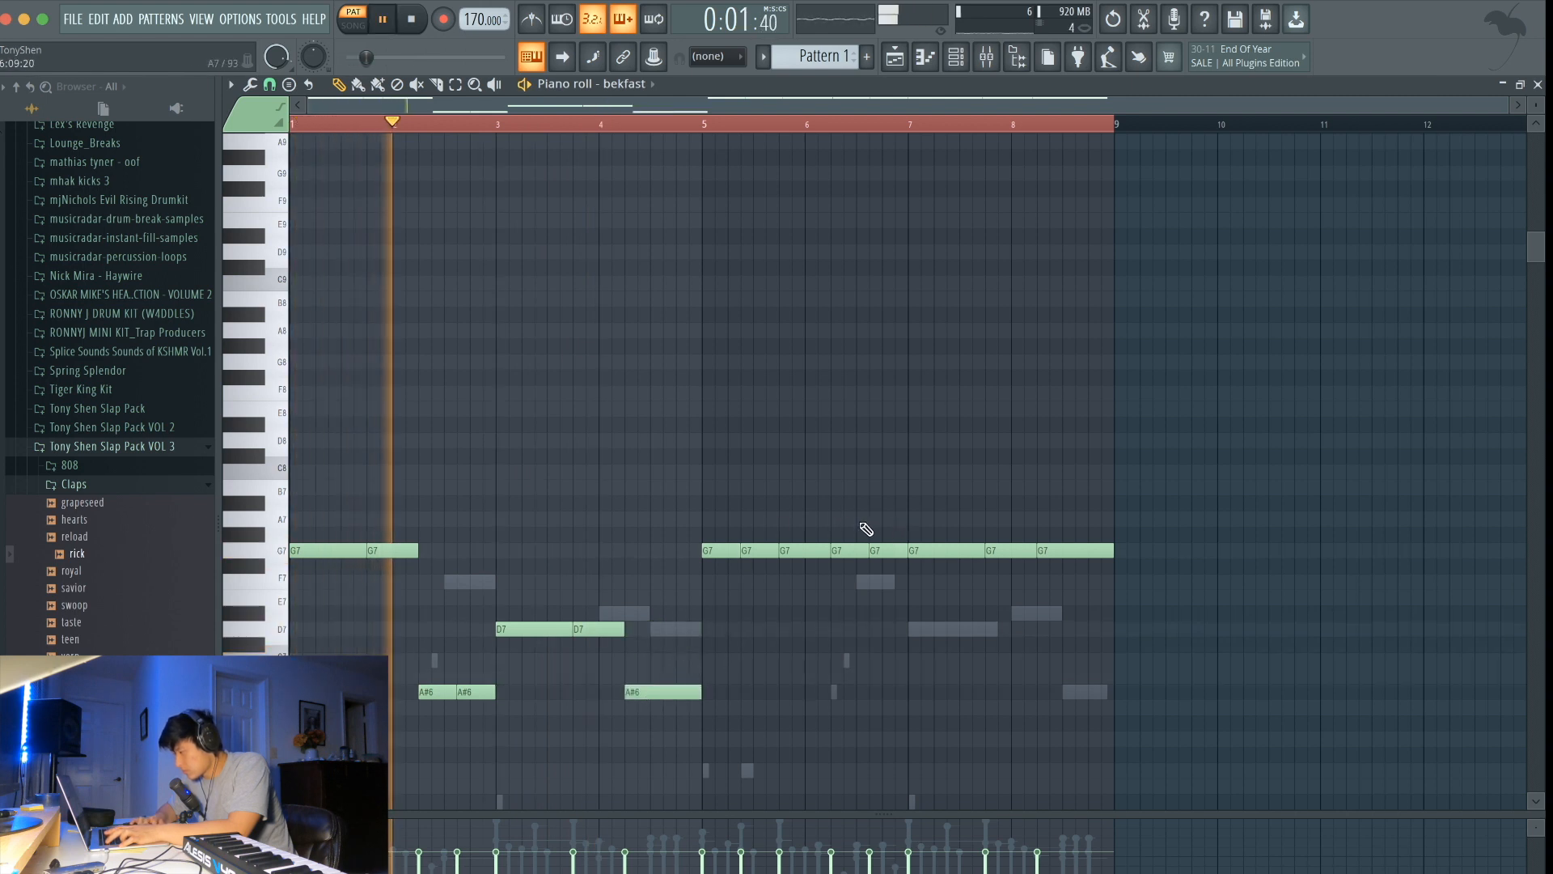
# Step: Lower the last two bekfast notes of bar 6 to A#6
pyautogui.moveTo(846, 513); pyautogui.dragTo(873, 556)
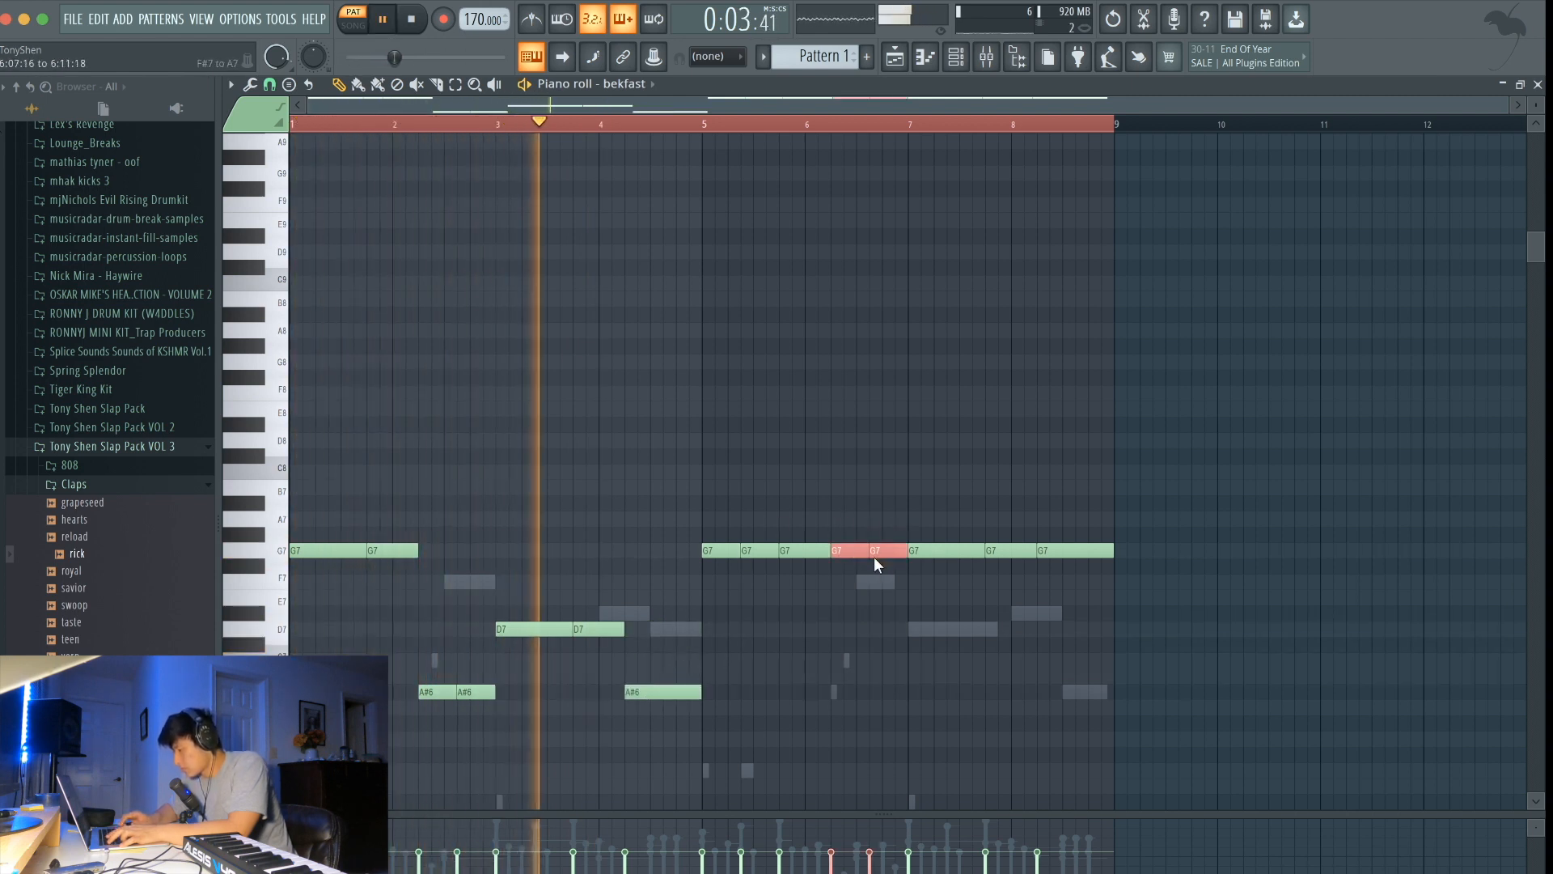
pyautogui.press('Down')
pyautogui.press('Down')
pyautogui.press('Down')
pyautogui.press('Down')
pyautogui.press('Down')
pyautogui.press('Down')
pyautogui.press('Down')
pyautogui.press('Down')
pyautogui.press('Down')
pyautogui.press('Down')
pyautogui.press('Up')
pyautogui.hotkey('ctrl', 'd')
# Step: Lower the bekfast note at the end of bar 5 to D7 and listen to the second half
pyautogui.press('space')
pyautogui.moveTo(815, 565); pyautogui.dragTo(801, 637)
pyautogui.press('space')
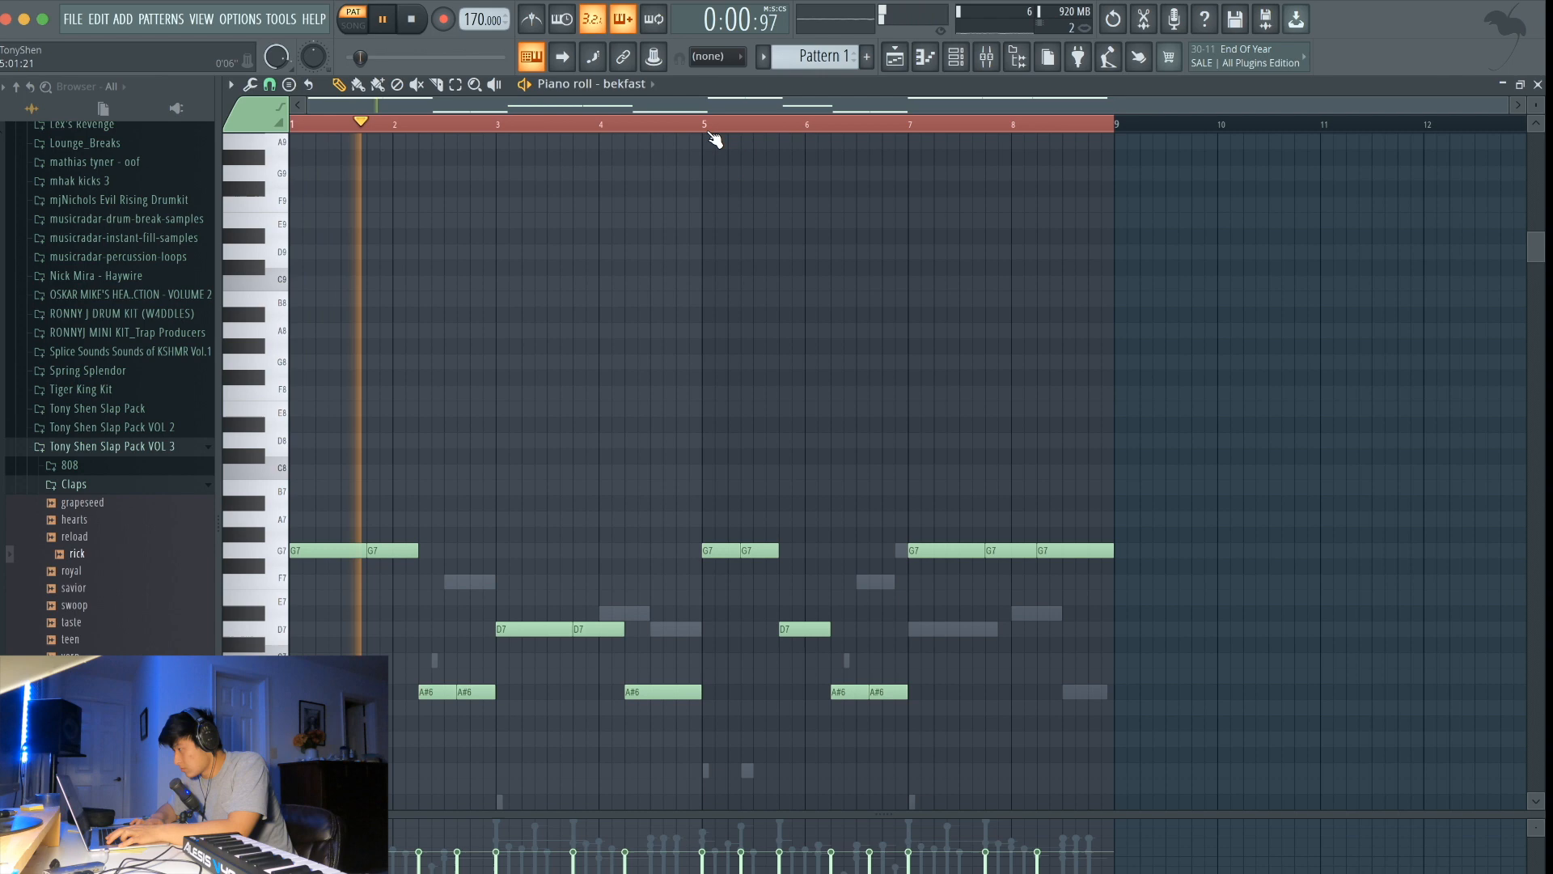
pyautogui.scroll(3, 928, 530)
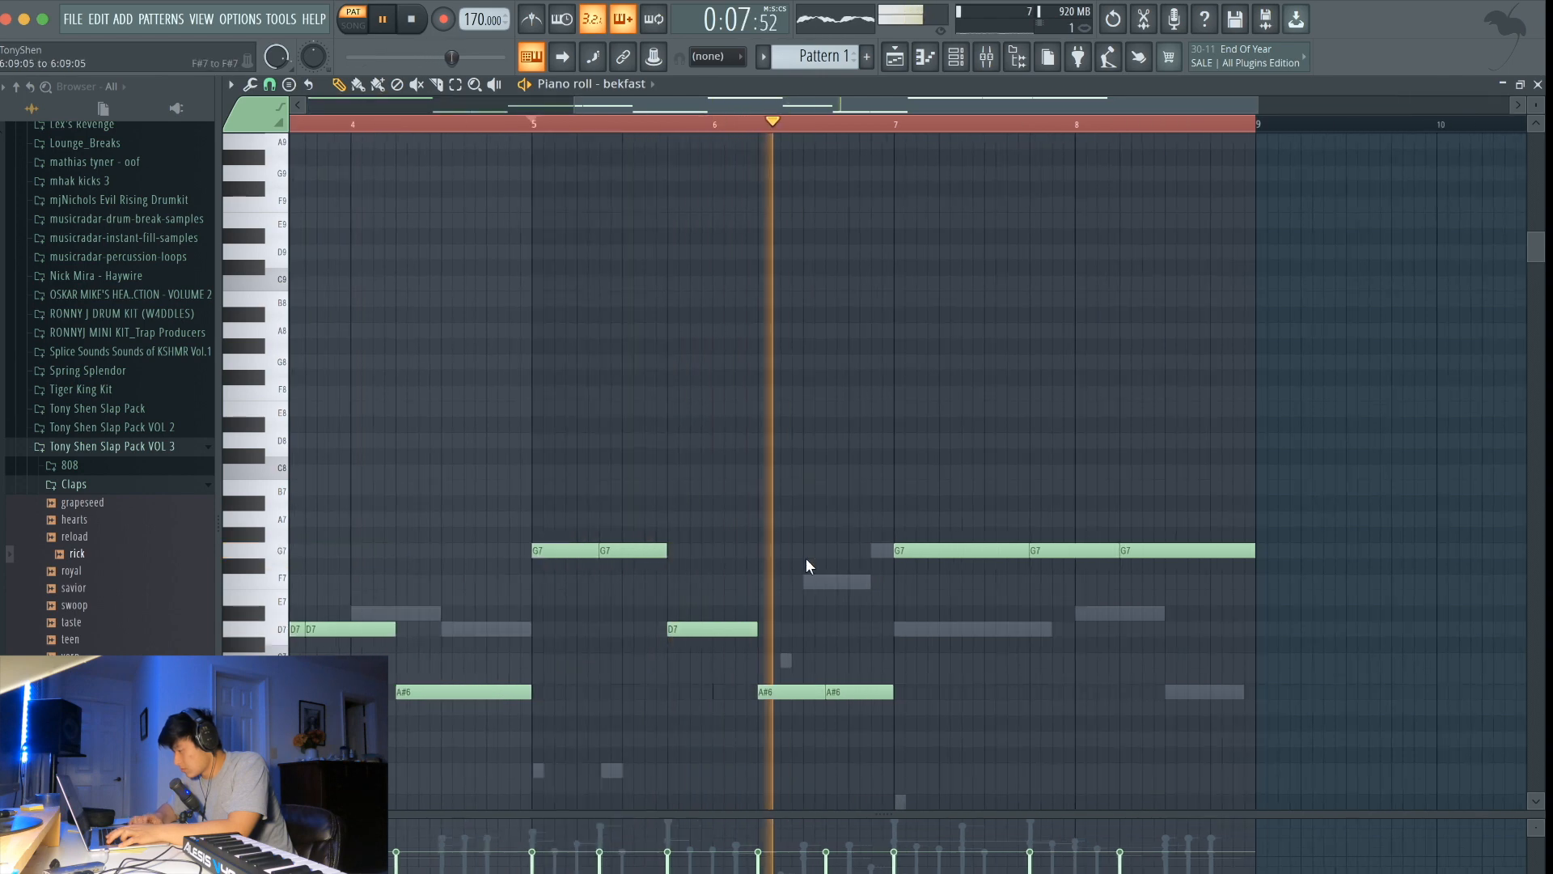
pyautogui.press('space')
# Step: Lower the two bekfast notes starting at bar 7 to D7 and play from bar 7
pyautogui.scroll(-2, 925, 600)
pyautogui.moveTo(913, 535); pyautogui.dragTo(1002, 576)
pyautogui.press('Down')
pyautogui.press('Down')
pyautogui.press('Down')
pyautogui.press('Down')
pyautogui.press('Down')
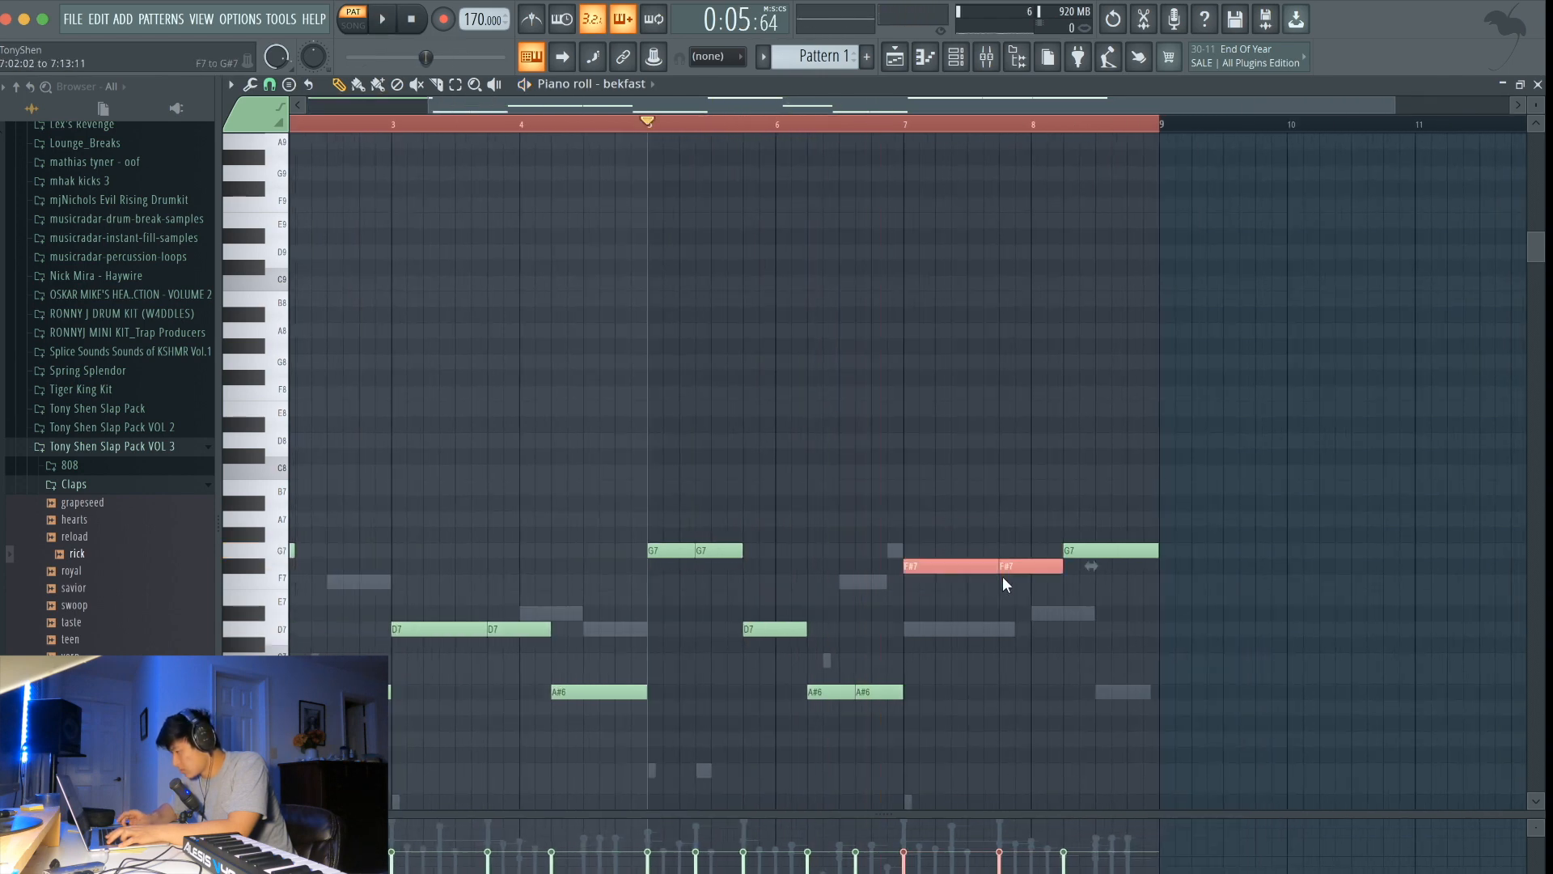
pyautogui.click(907, 124)
pyautogui.press('space')
pyautogui.press('space')
# Step: Lower bar 8's bekfast note to A#6 and shorten it to end one beat before bar 9
pyautogui.moveTo(1107, 550); pyautogui.dragTo(1128, 695)
pyautogui.press('space')
pyautogui.scroll(3, 1184, 588)
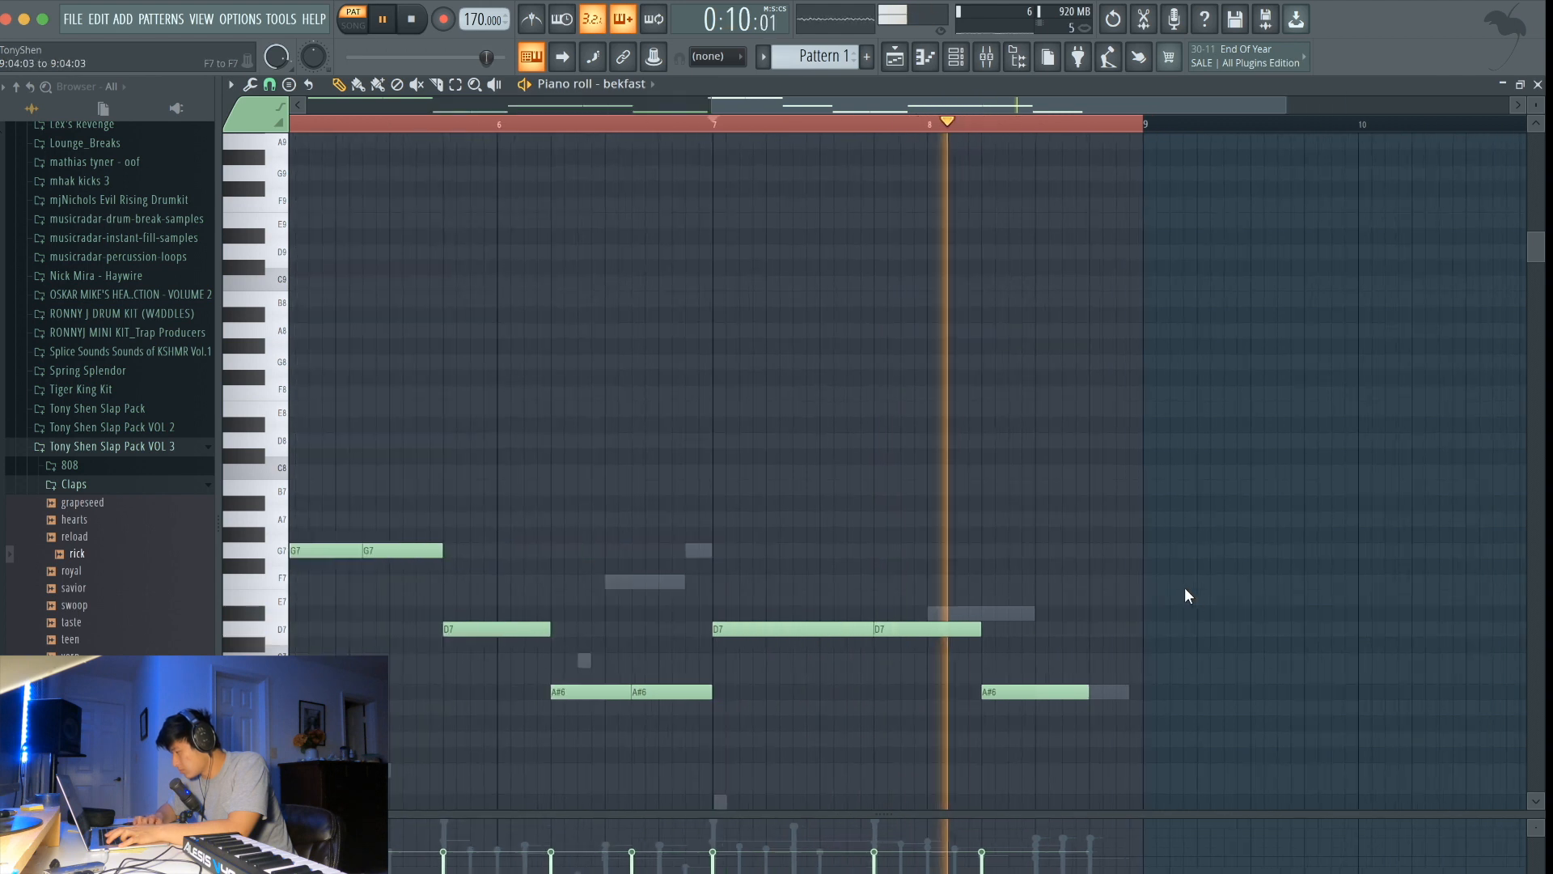
# Step: Add two short F7 notes filling the last beat of bar 8 and raise them an octave to F8
pyautogui.press('space')
pyautogui.click(1094, 437)
pyautogui.moveTo(1094, 435); pyautogui.dragTo(1091, 569)
pyautogui.moveTo(1194, 579); pyautogui.dragTo(1142, 581)
pyautogui.press('space')
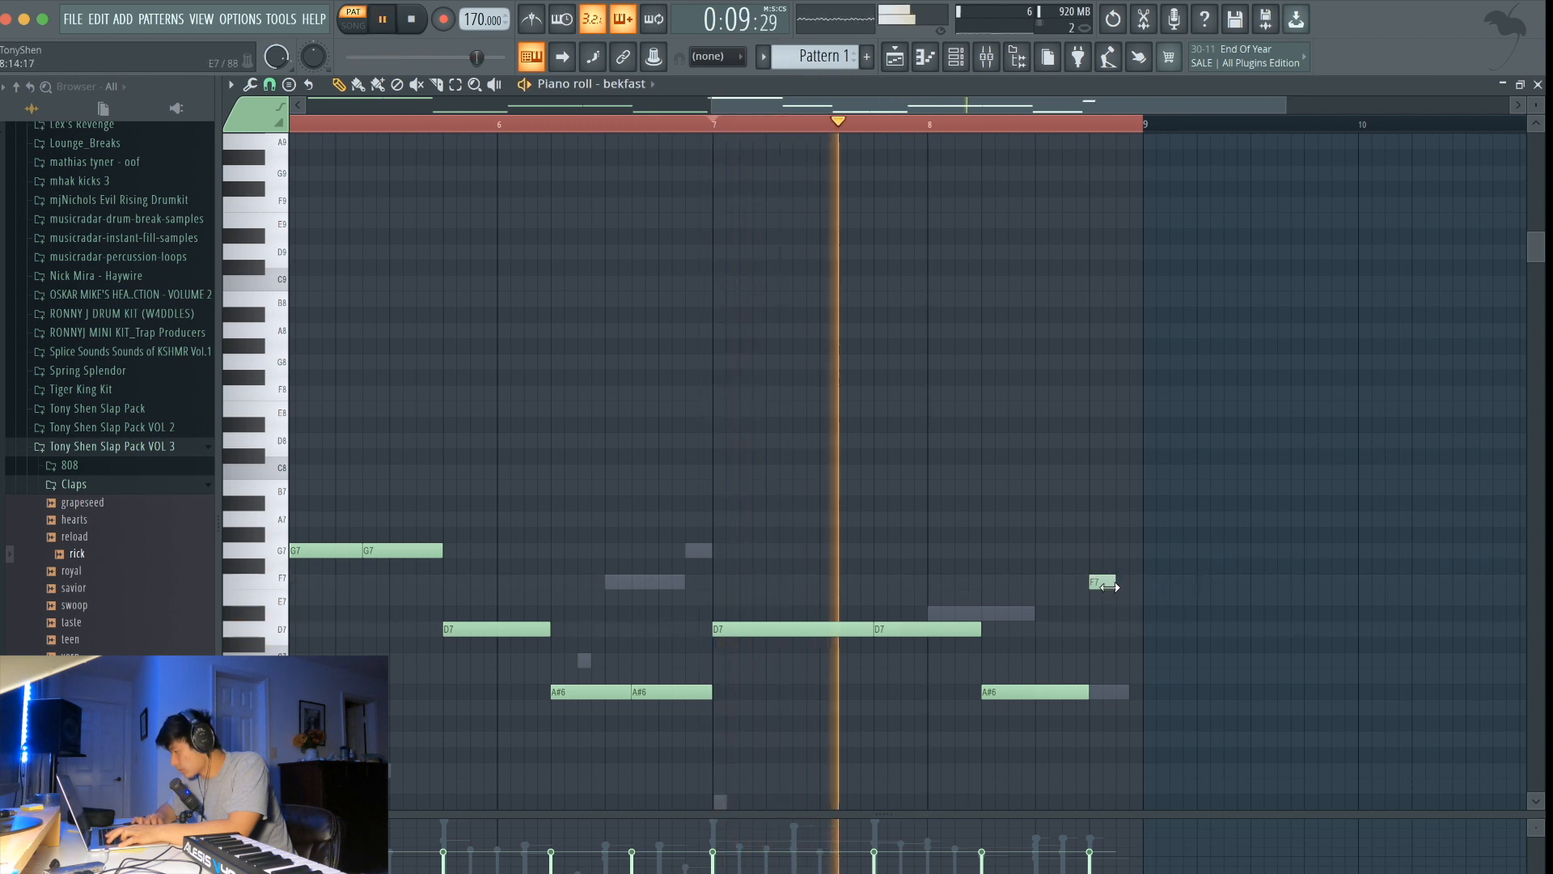
pyautogui.moveTo(1151, 603); pyautogui.dragTo(1073, 568)
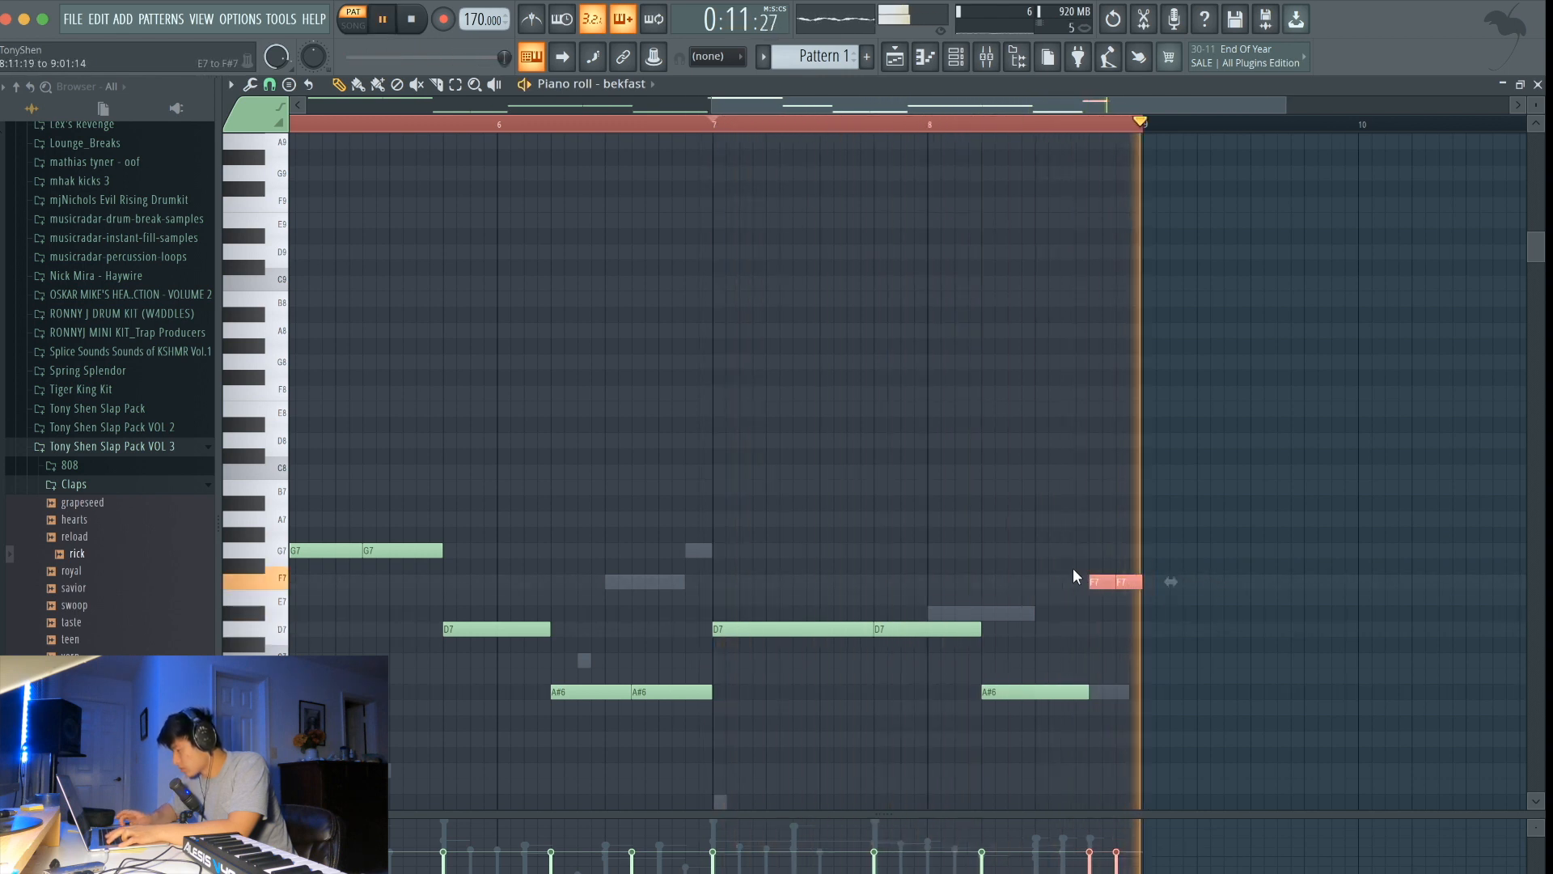
pyautogui.hotkey('ctrl', 'Up')
pyautogui.press('space')
pyautogui.scroll(-2, 1072, 567)
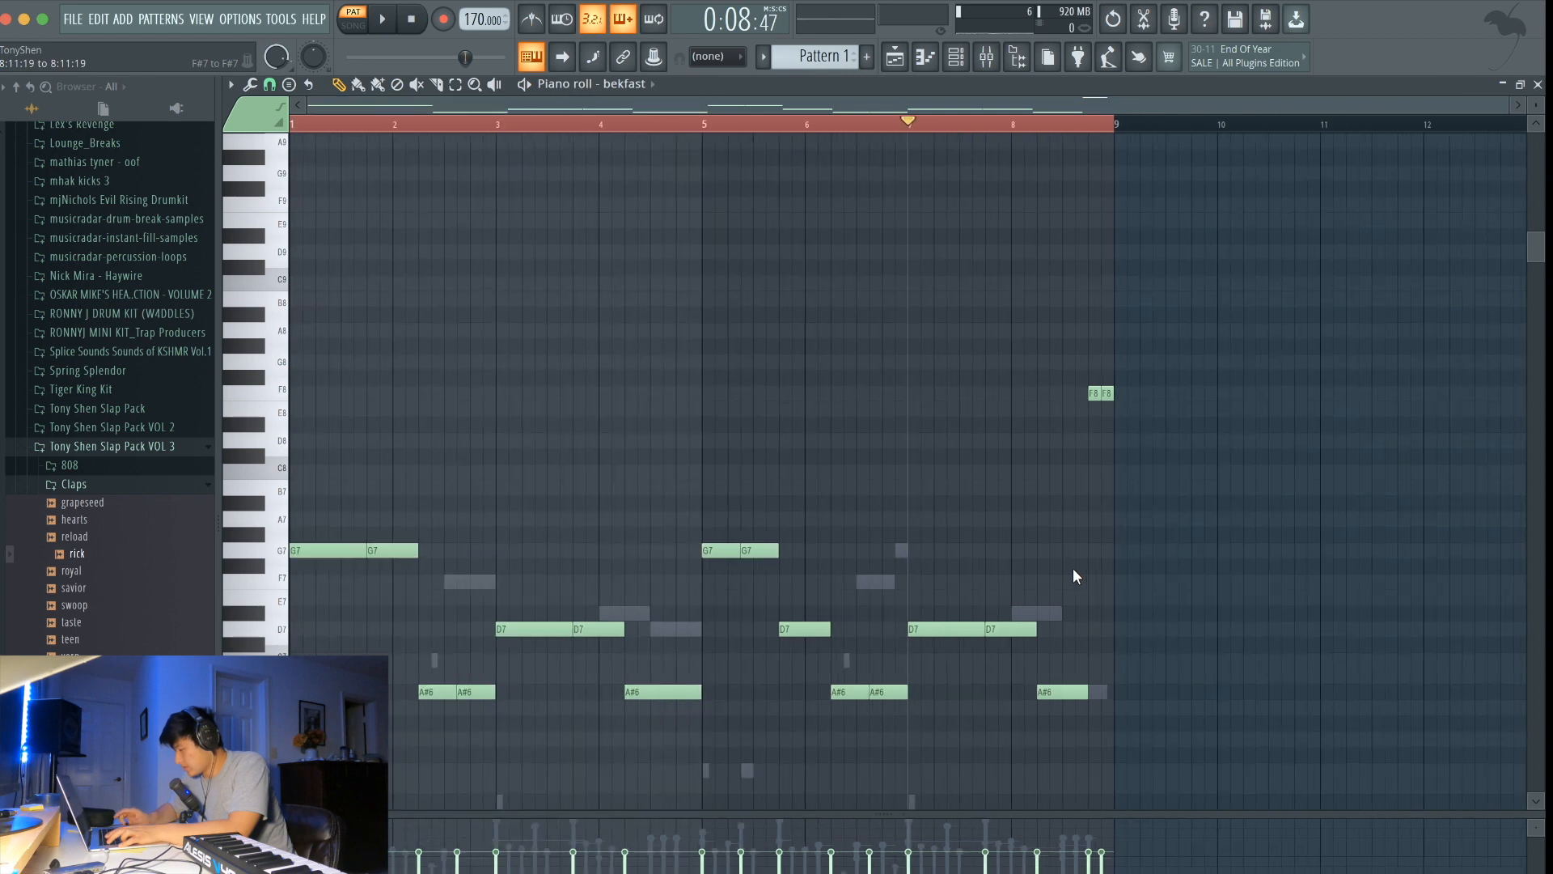
# Step: Lower the entire bekfast 808 line by two octaves and play it back
pyautogui.hotkey('ctrl', 'a')
pyautogui.hotkey('ctrl', 'Down')
pyautogui.hotkey('ctrl', 'Down')
pyautogui.scroll(-4, 1072, 568)
pyautogui.press('space')
pyautogui.hotkey('ctrl', 'd')
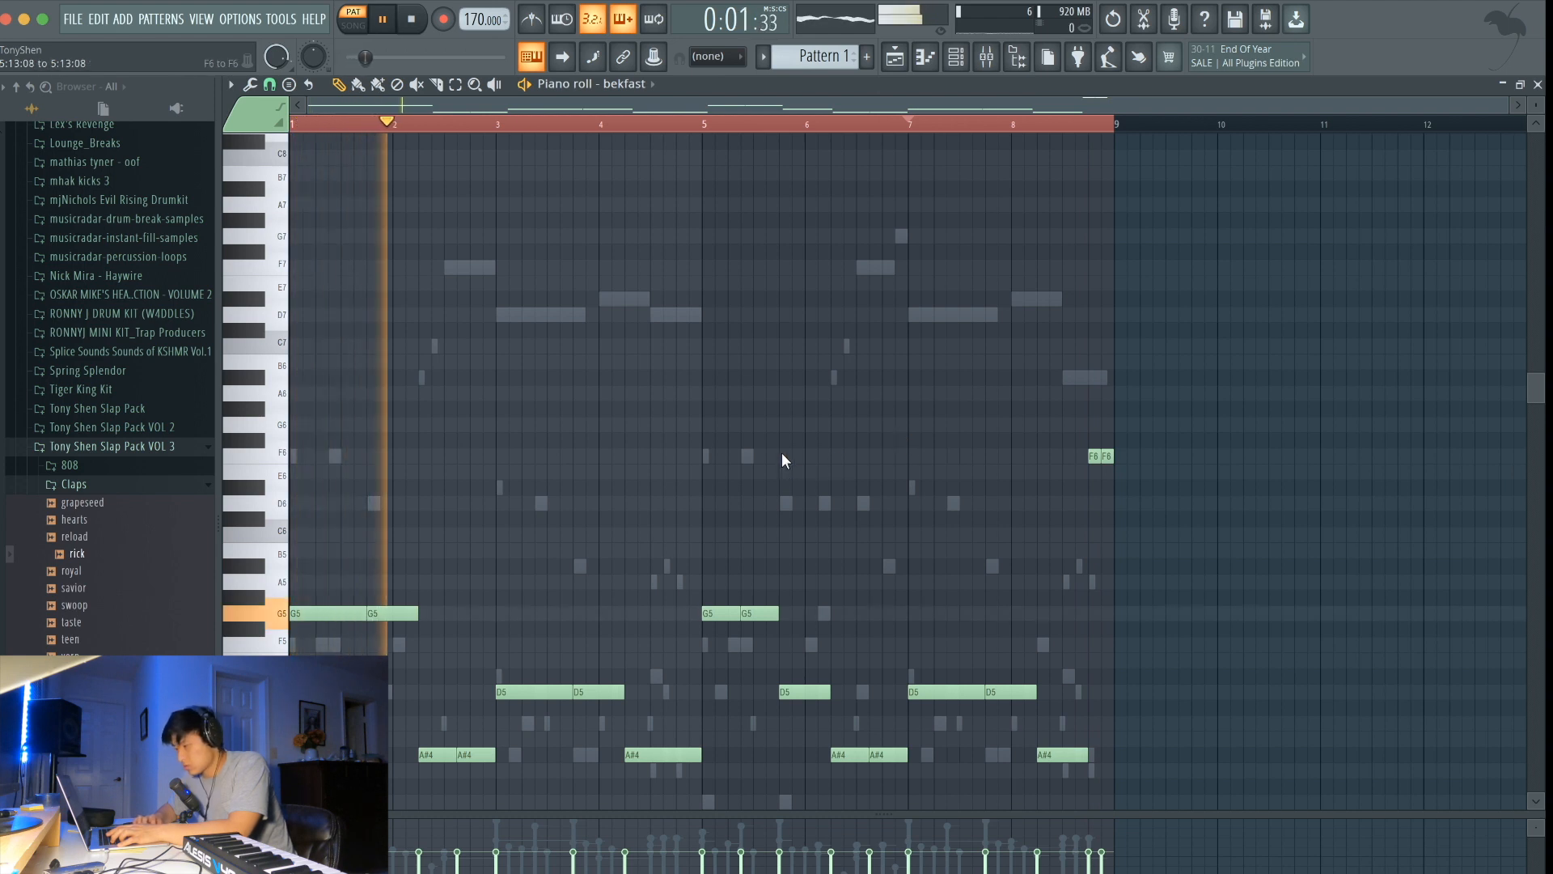
# Step: Raise all of the bekfast line's A#4 notes one octave to A#5
pyautogui.moveTo(395, 718); pyautogui.dragTo(1068, 768)
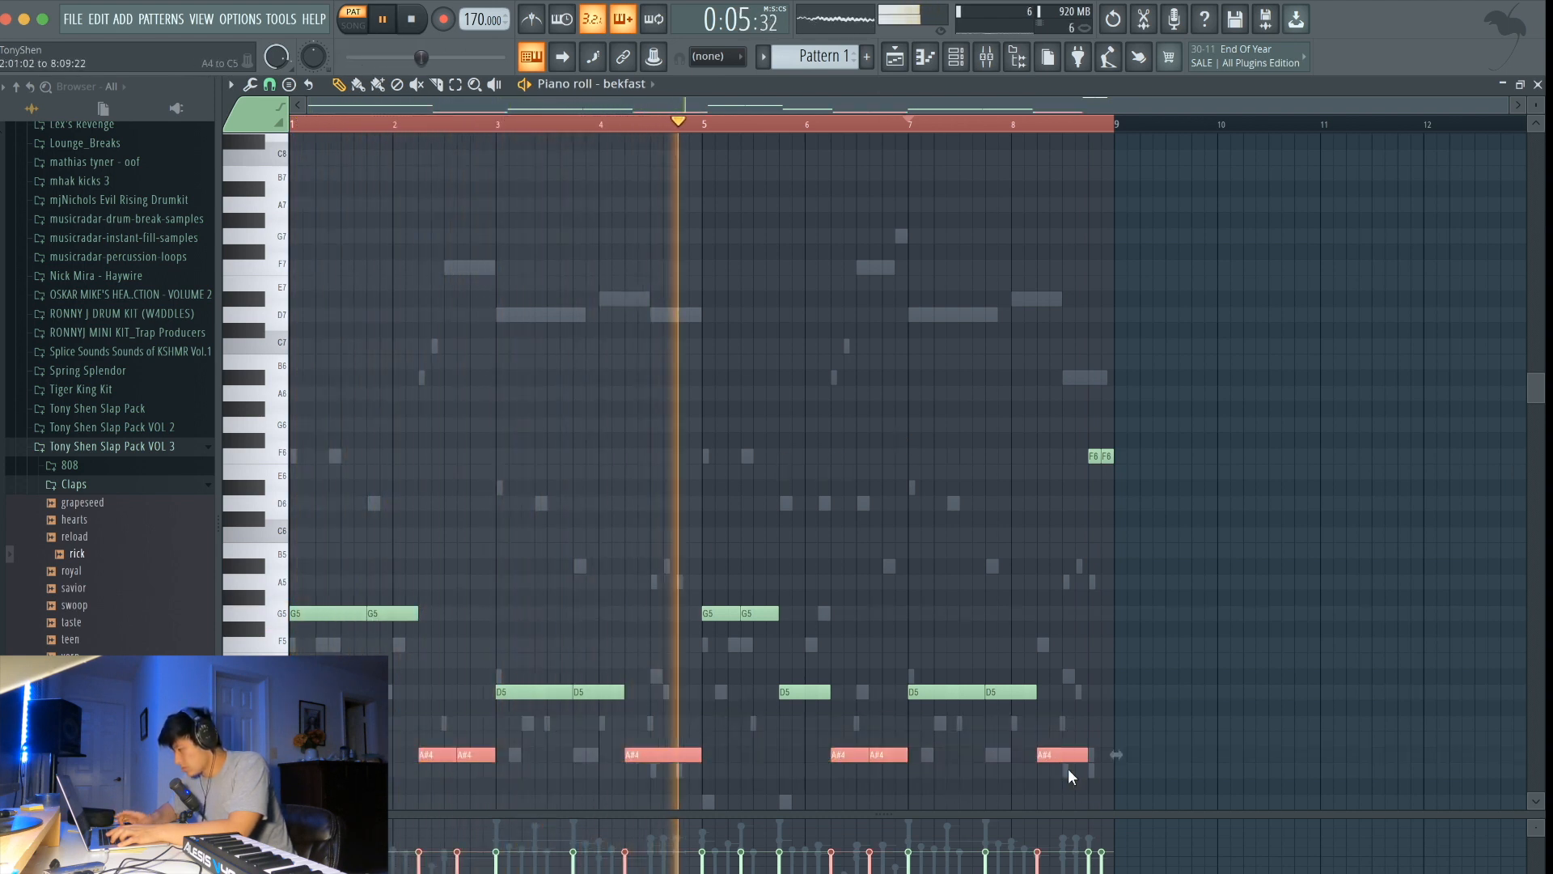
pyautogui.hotkey('ctrl', 'Up')
pyautogui.hotkey('ctrl', 'd')
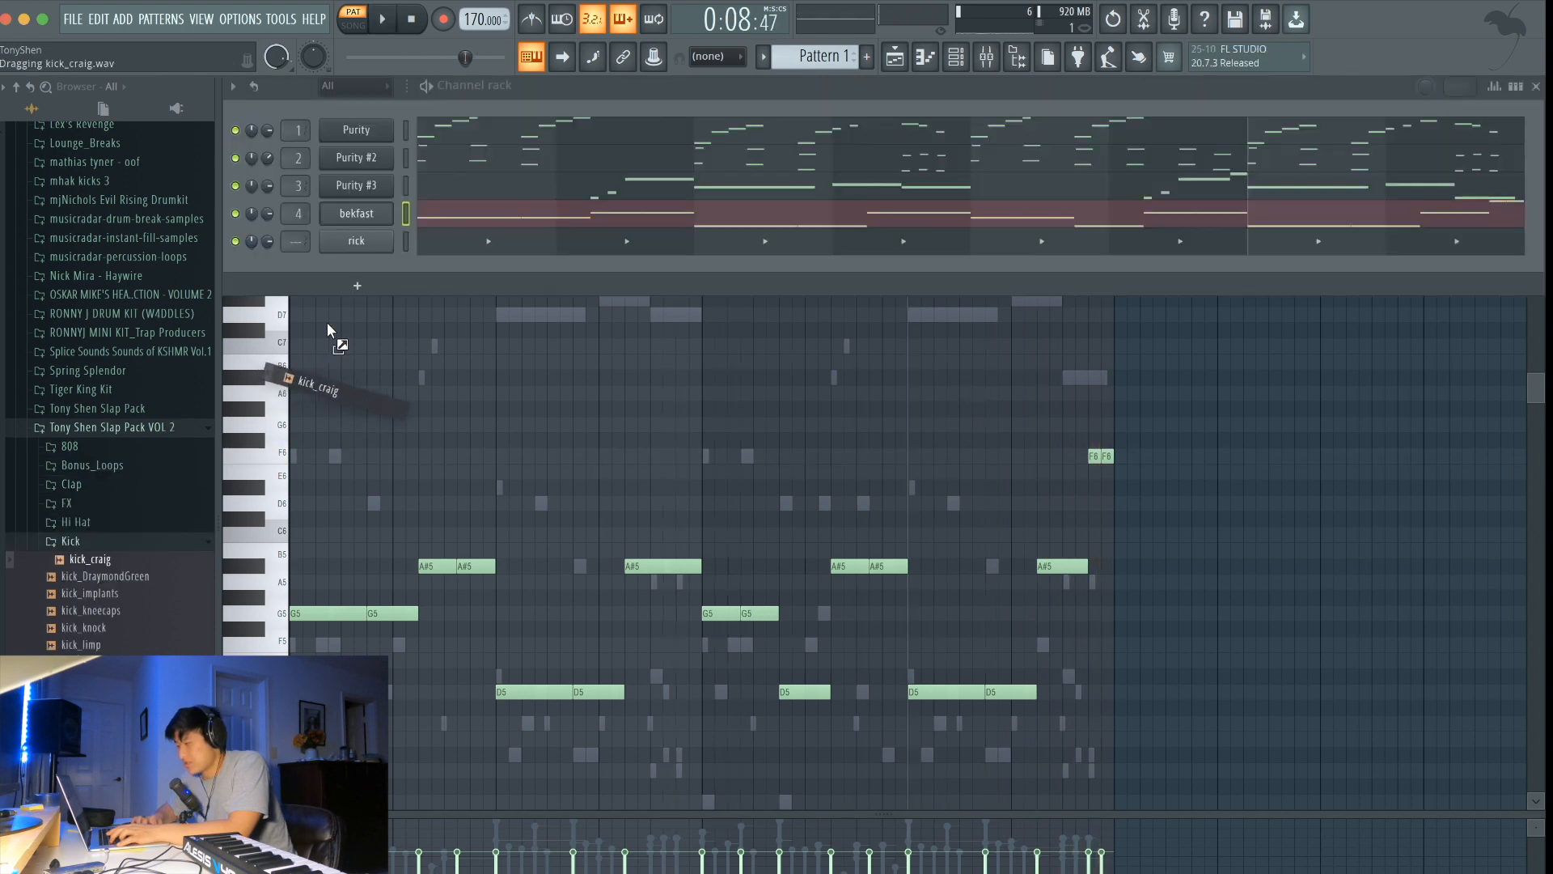
# Step: Add the kick_craig sample as a new channel, paste the bekfast notes into it and open its piano roll
pyautogui.moveTo(327, 322); pyautogui.dragTo(354, 261)
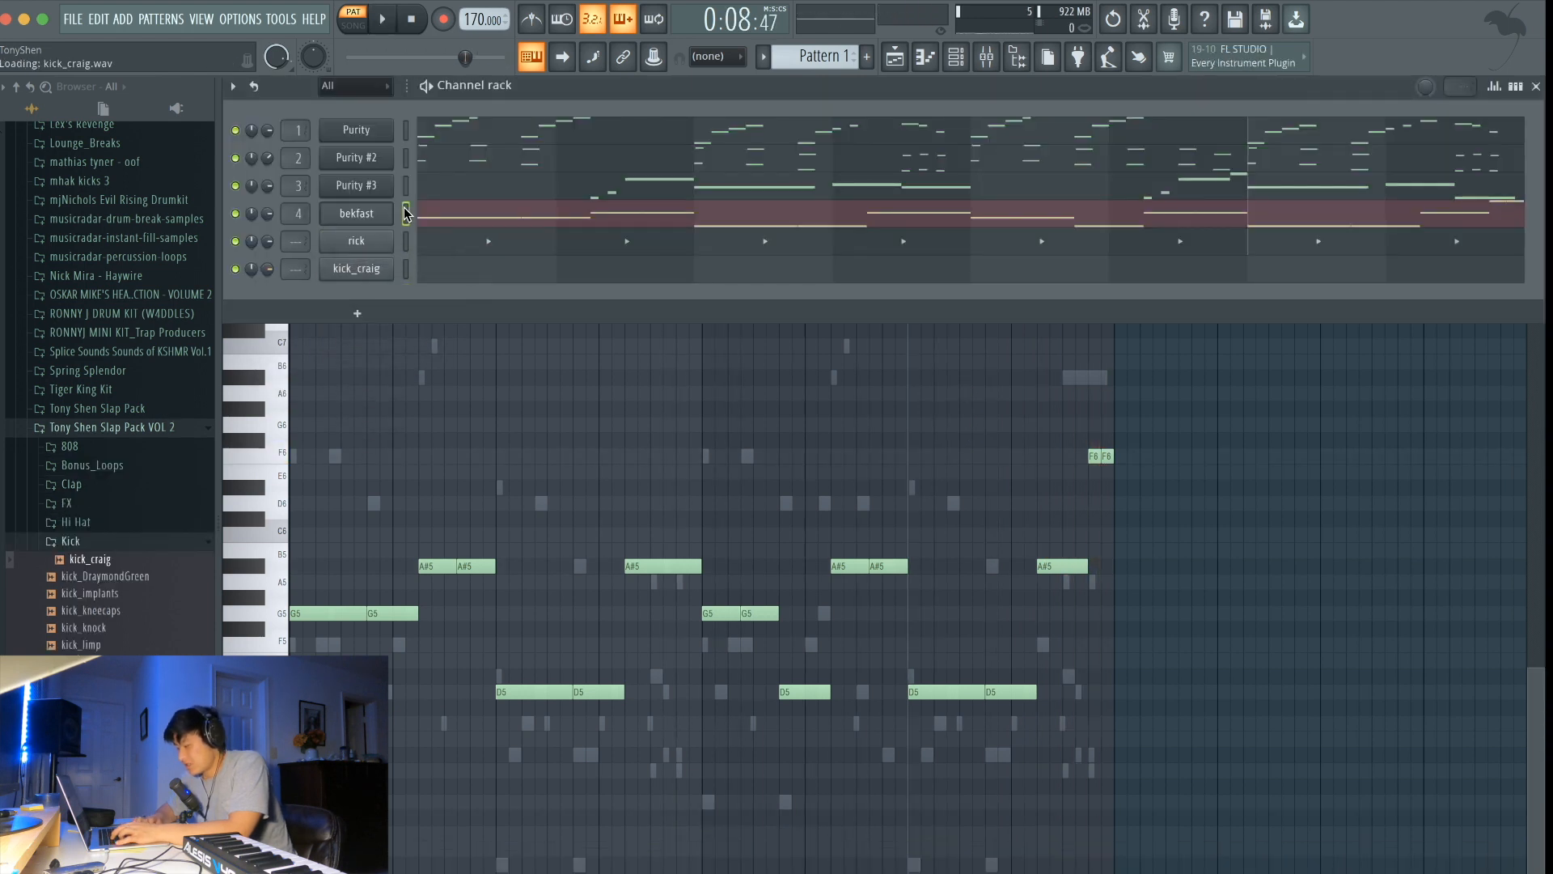
pyautogui.press('super+v')
pyautogui.click(459, 270)
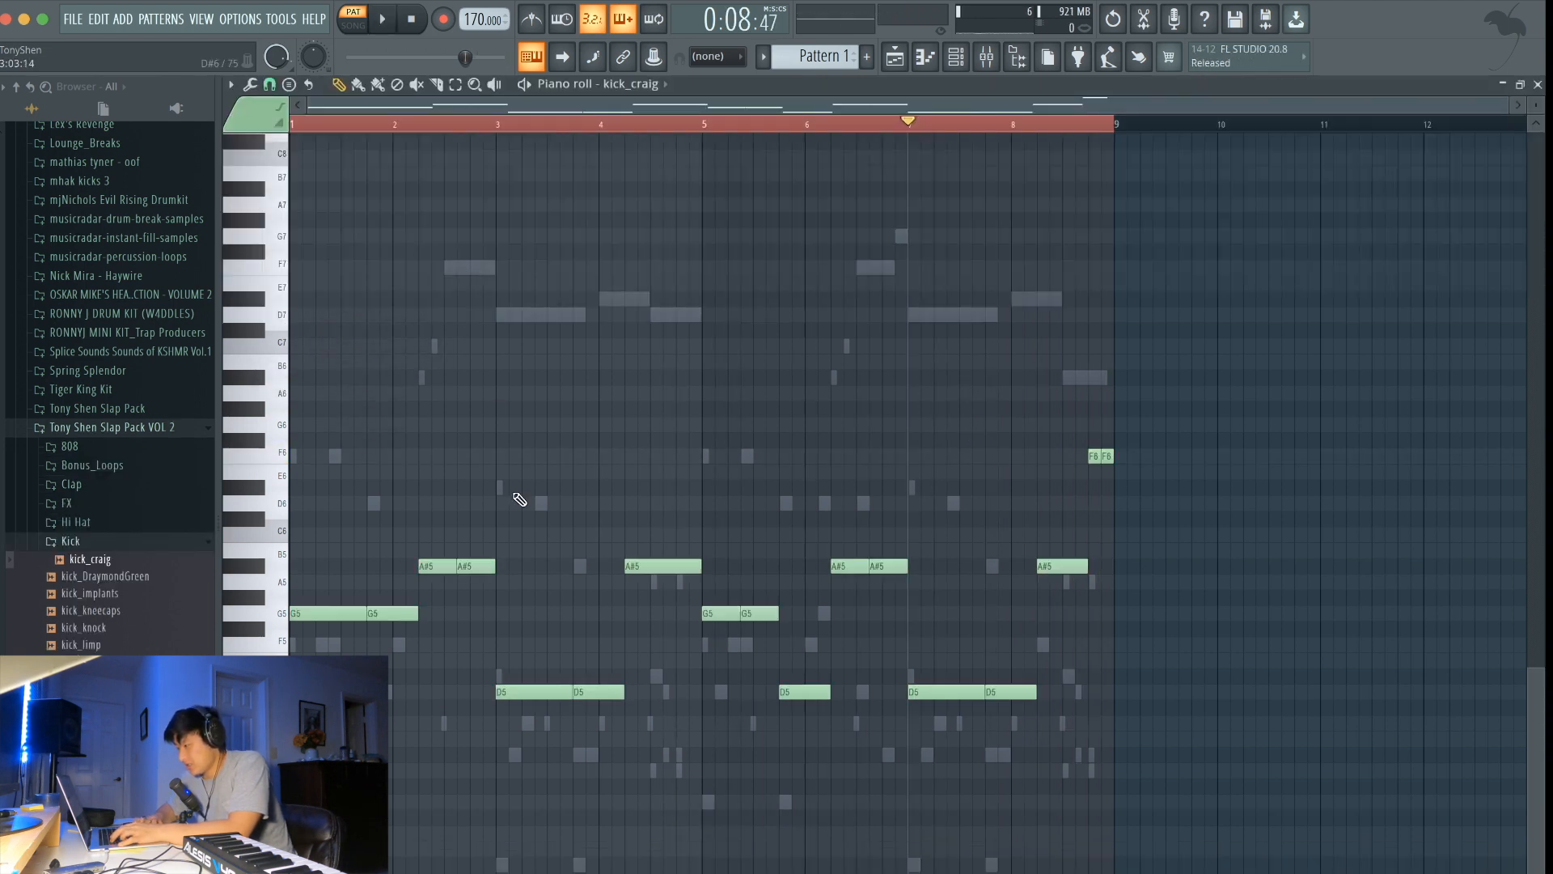
# Step: Lower the A#5 kick notes in bars 2 and 4 to G5
pyautogui.moveTo(421, 521); pyautogui.dragTo(712, 571)
pyautogui.press('Down')
pyautogui.press('Down')
pyautogui.press('Down')
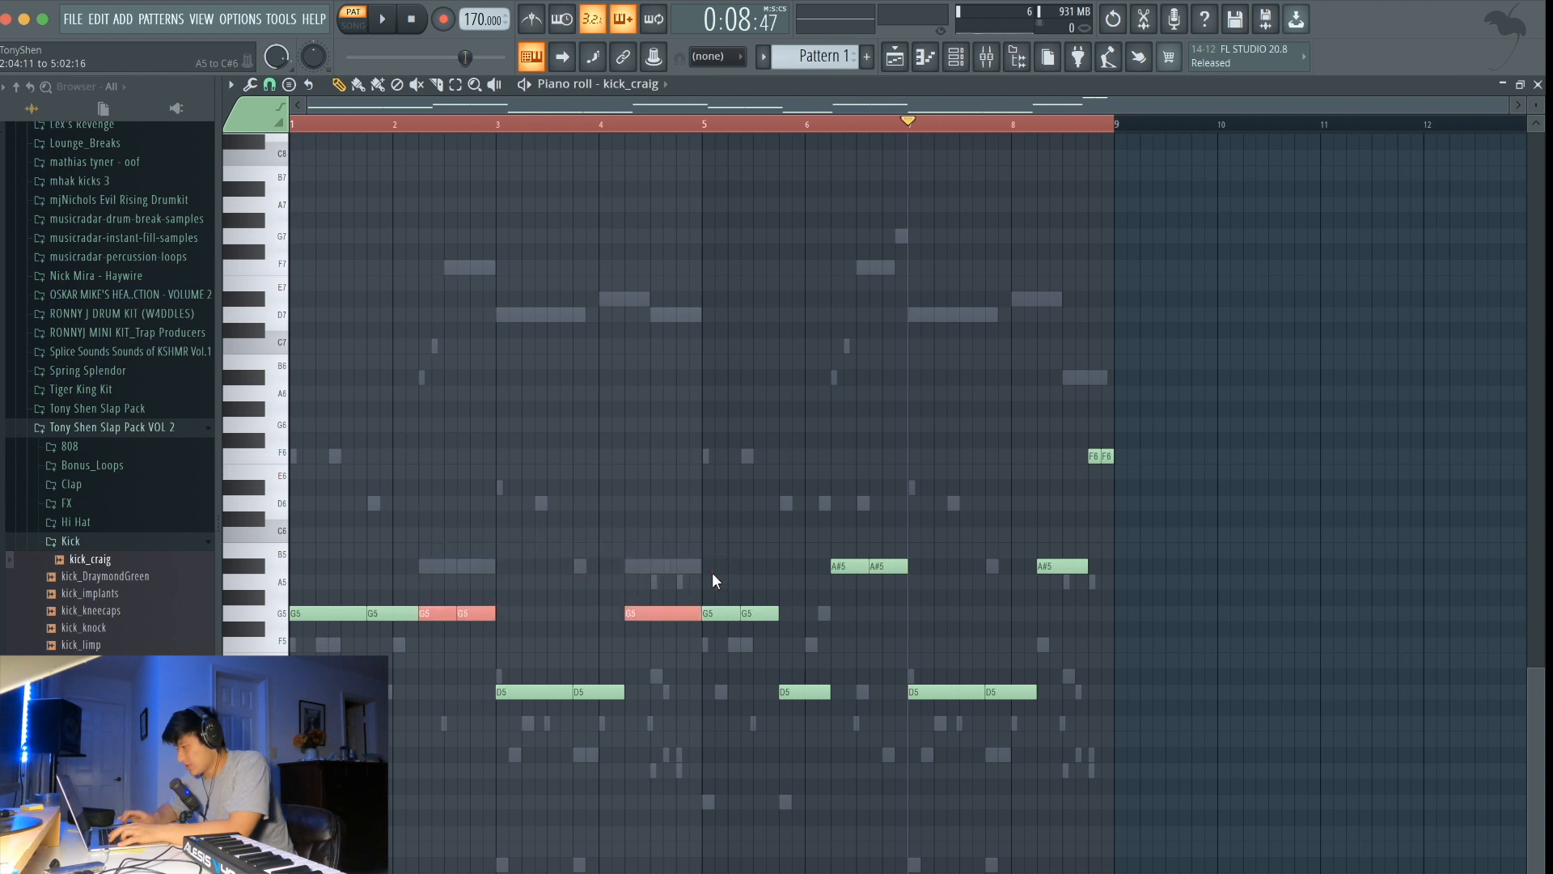
# Step: Raise the D5 kick notes in bars 3 and 4 to G5
pyautogui.moveTo(489, 681); pyautogui.dragTo(619, 711)
pyautogui.press('Up')
pyautogui.press('Up')
pyautogui.press('Up')
pyautogui.press('Up')
pyautogui.press('Up')
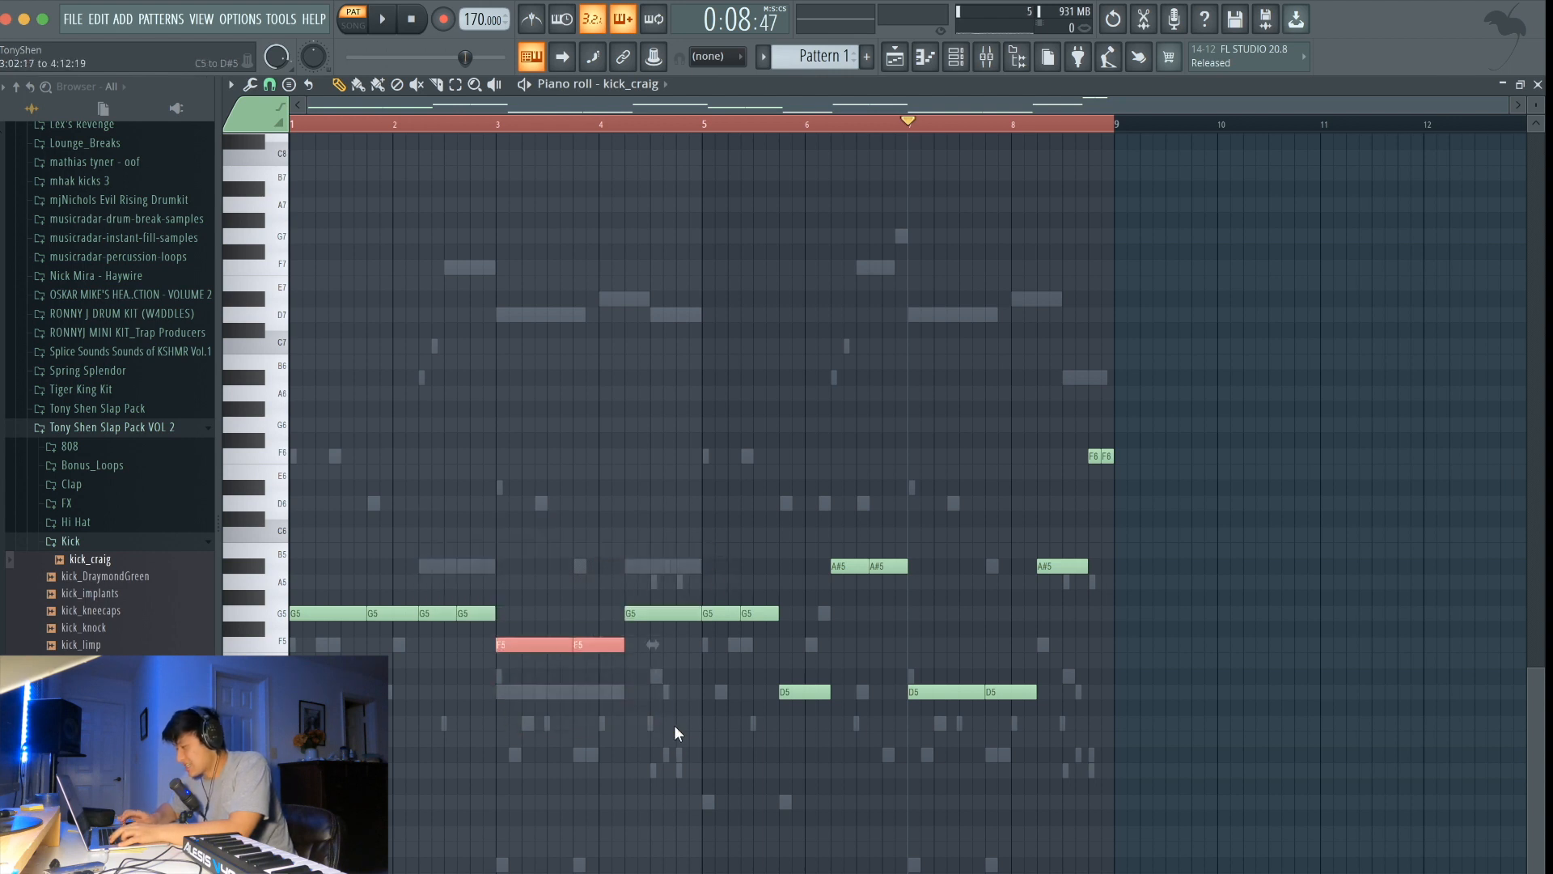
# Step: Raise the D5 kick notes between bars 5 and 8 to G5
pyautogui.moveTo(776, 682); pyautogui.dragTo(1043, 714)
pyautogui.press('Up')
pyautogui.press('Up')
pyautogui.press('Up')
pyautogui.press('Up')
pyautogui.press('Up')
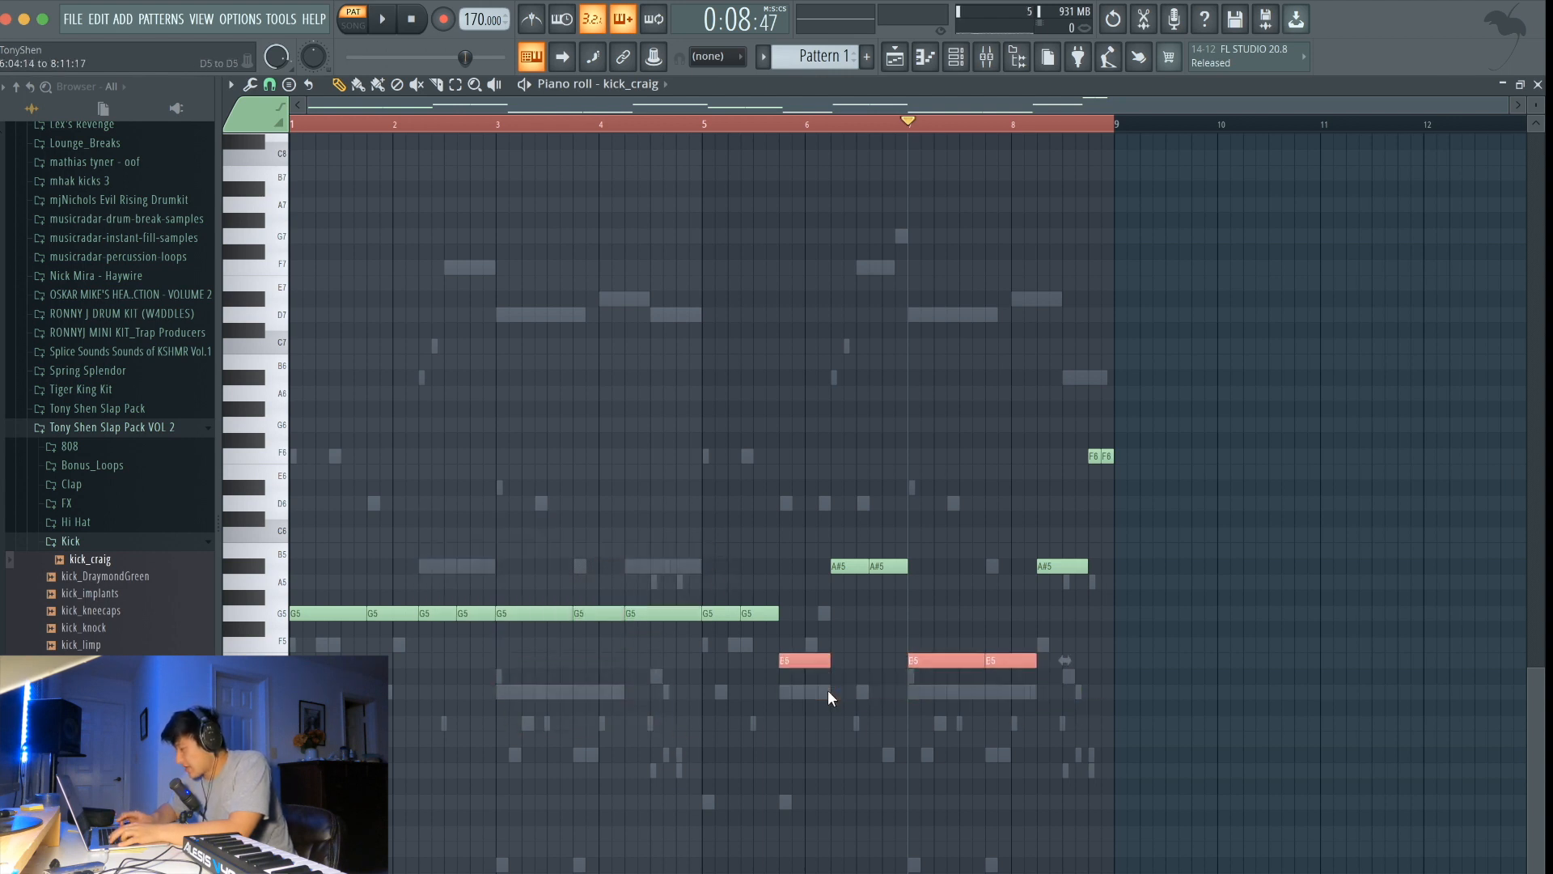
# Step: Lower the A#5 kick notes between bars 6 and 8 to G5
pyautogui.moveTo(812, 529); pyautogui.dragTo(1110, 582)
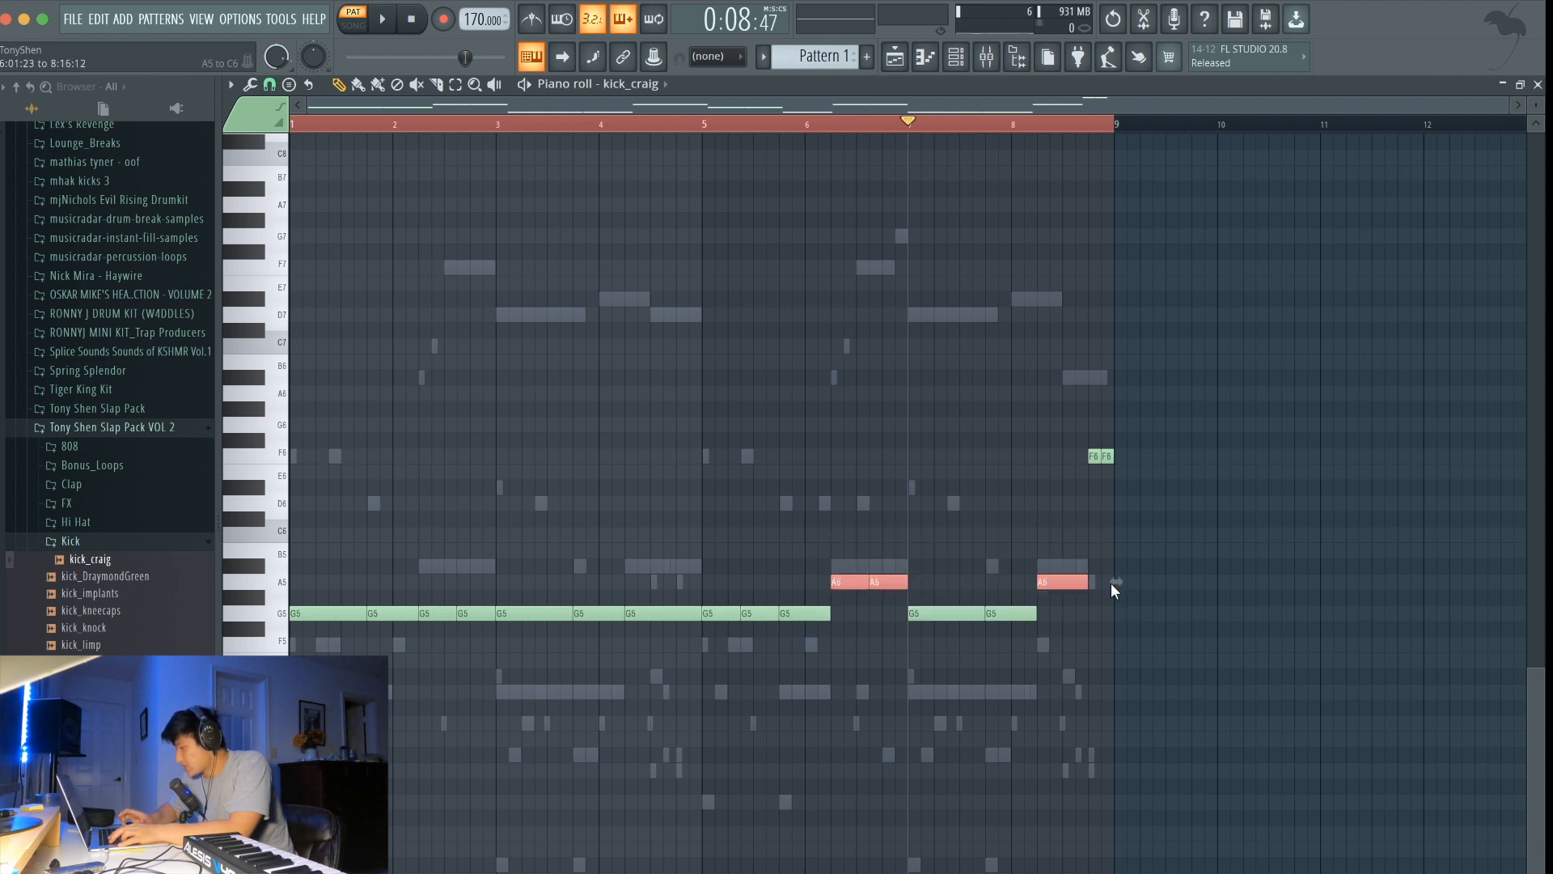
pyautogui.press('Down')
pyautogui.press('Down')
pyautogui.press('Down')
# Step: Lower the two short F6 kick notes at the end of bar 8 to G5
pyautogui.moveTo(1116, 418); pyautogui.dragTo(1071, 479)
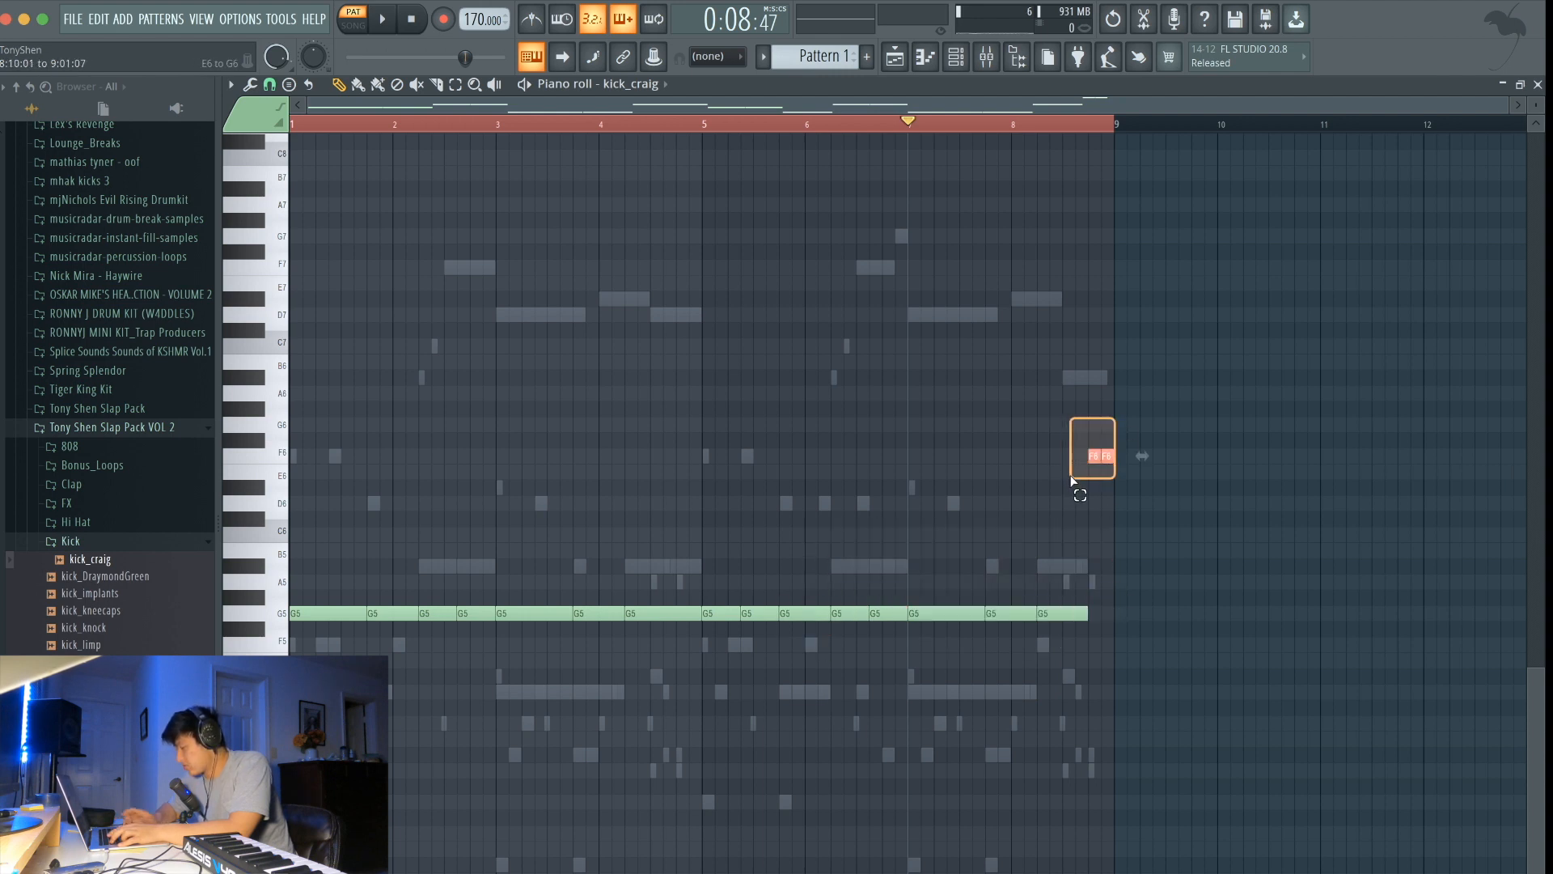
pyautogui.press('Down')
pyautogui.press('Down')
pyautogui.press('Down')
pyautogui.press('Down')
pyautogui.press('Down')
pyautogui.press('Down')
pyautogui.press('Down')
pyautogui.press('Down')
pyautogui.press('Down')
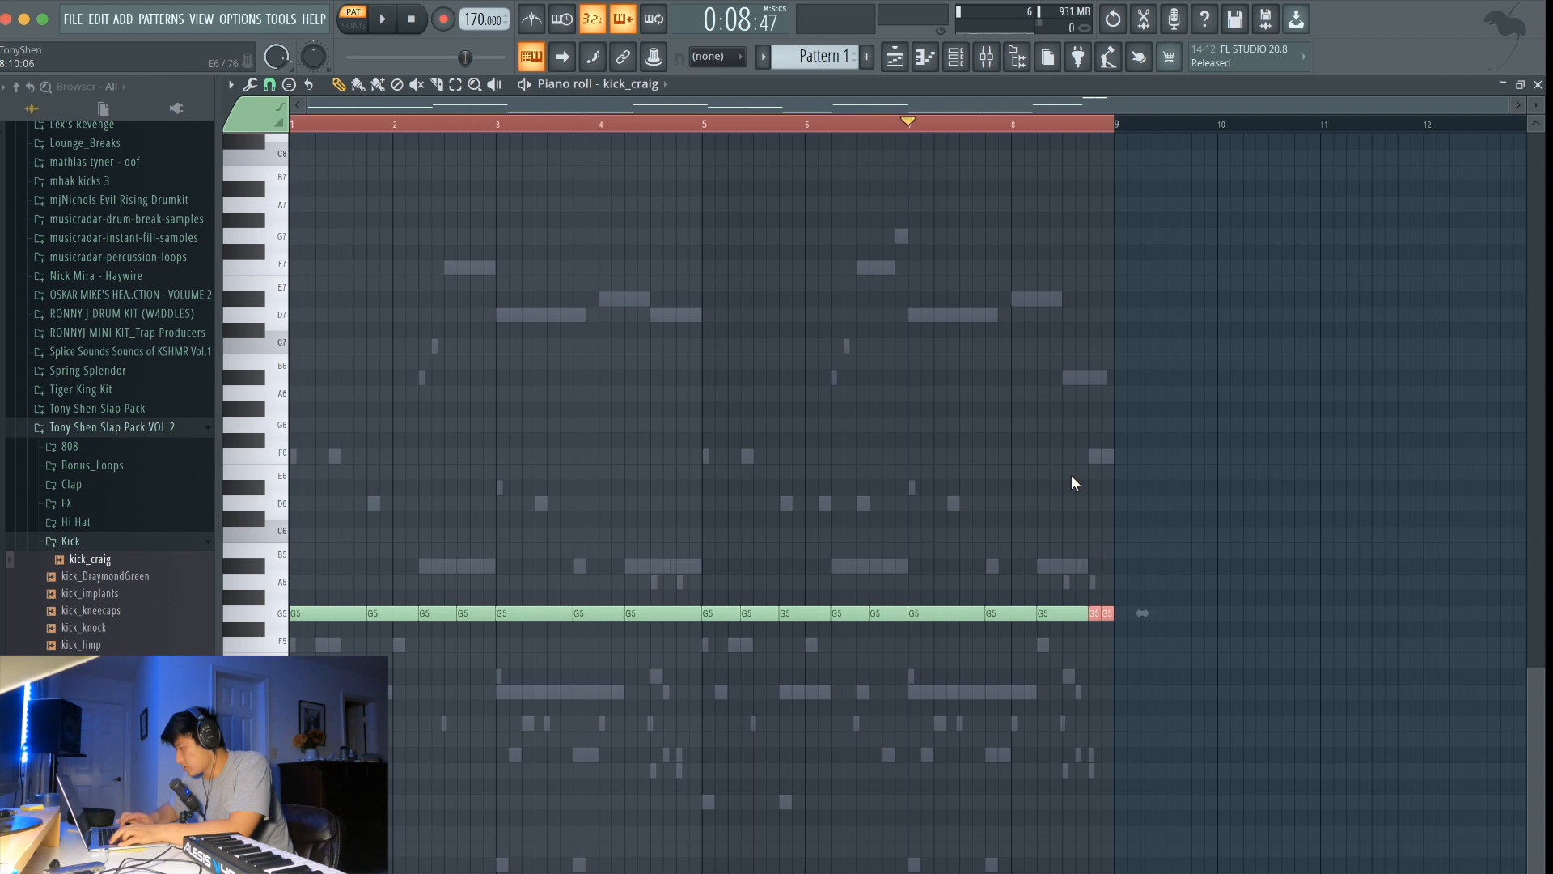
# Step: Transpose all the kick_craig notes down to C5 and play the pattern
pyautogui.hotkey('ctrl', 'a')
pyautogui.hotkey('ctrl', 'Down')
pyautogui.press('Up')
pyautogui.press('Up')
pyautogui.press('Up')
pyautogui.press('Up')
pyautogui.press('Up')
pyautogui.press('Up')
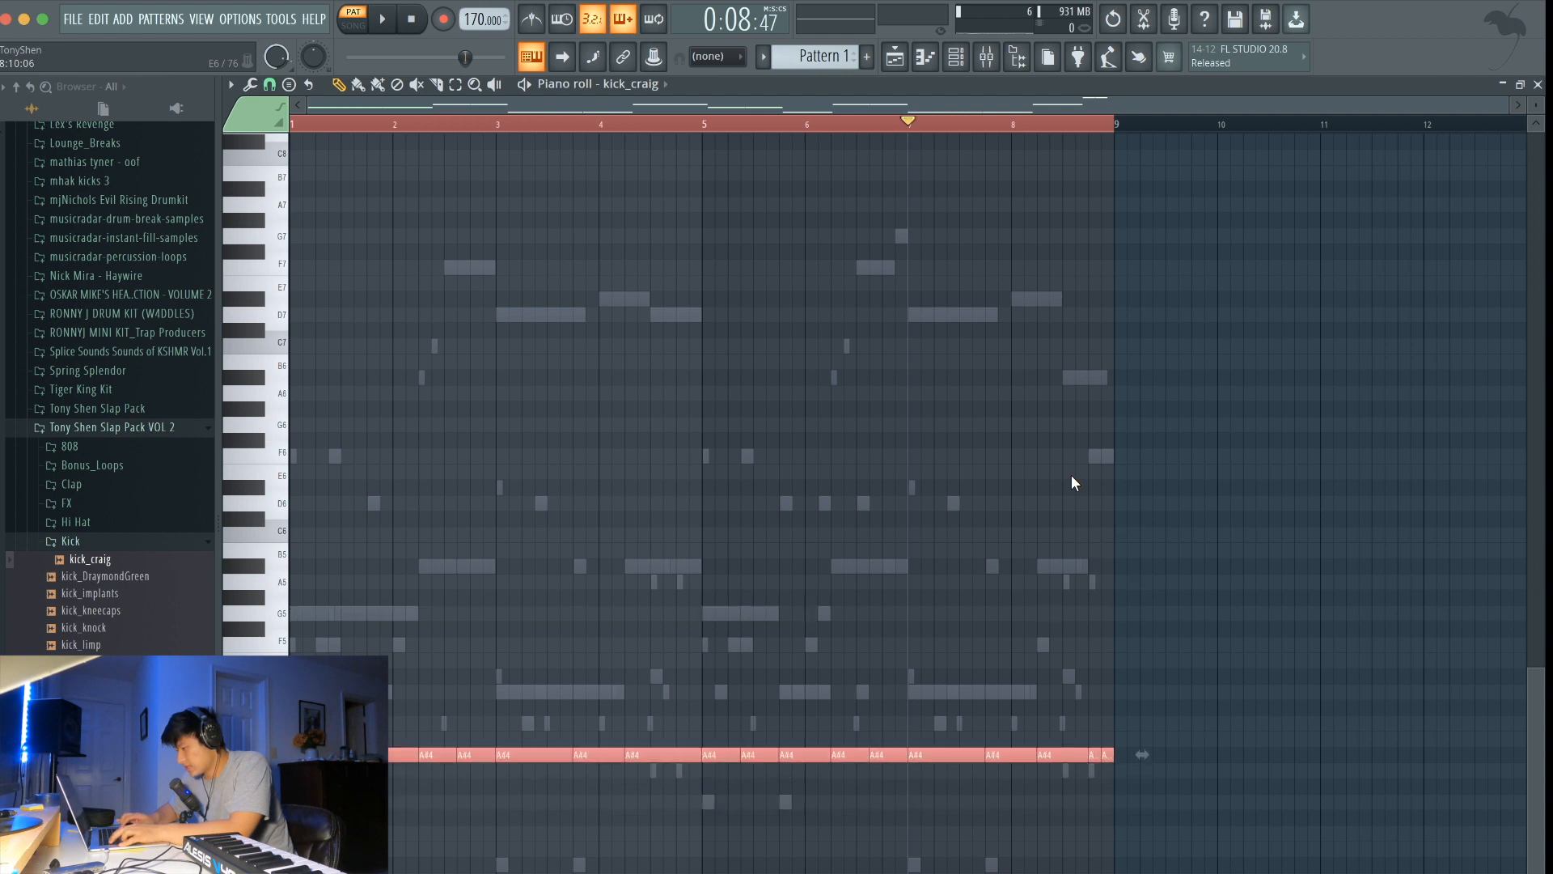
pyautogui.press('Down')
pyautogui.hotkey('ctrl', 'd')
pyautogui.press('space')
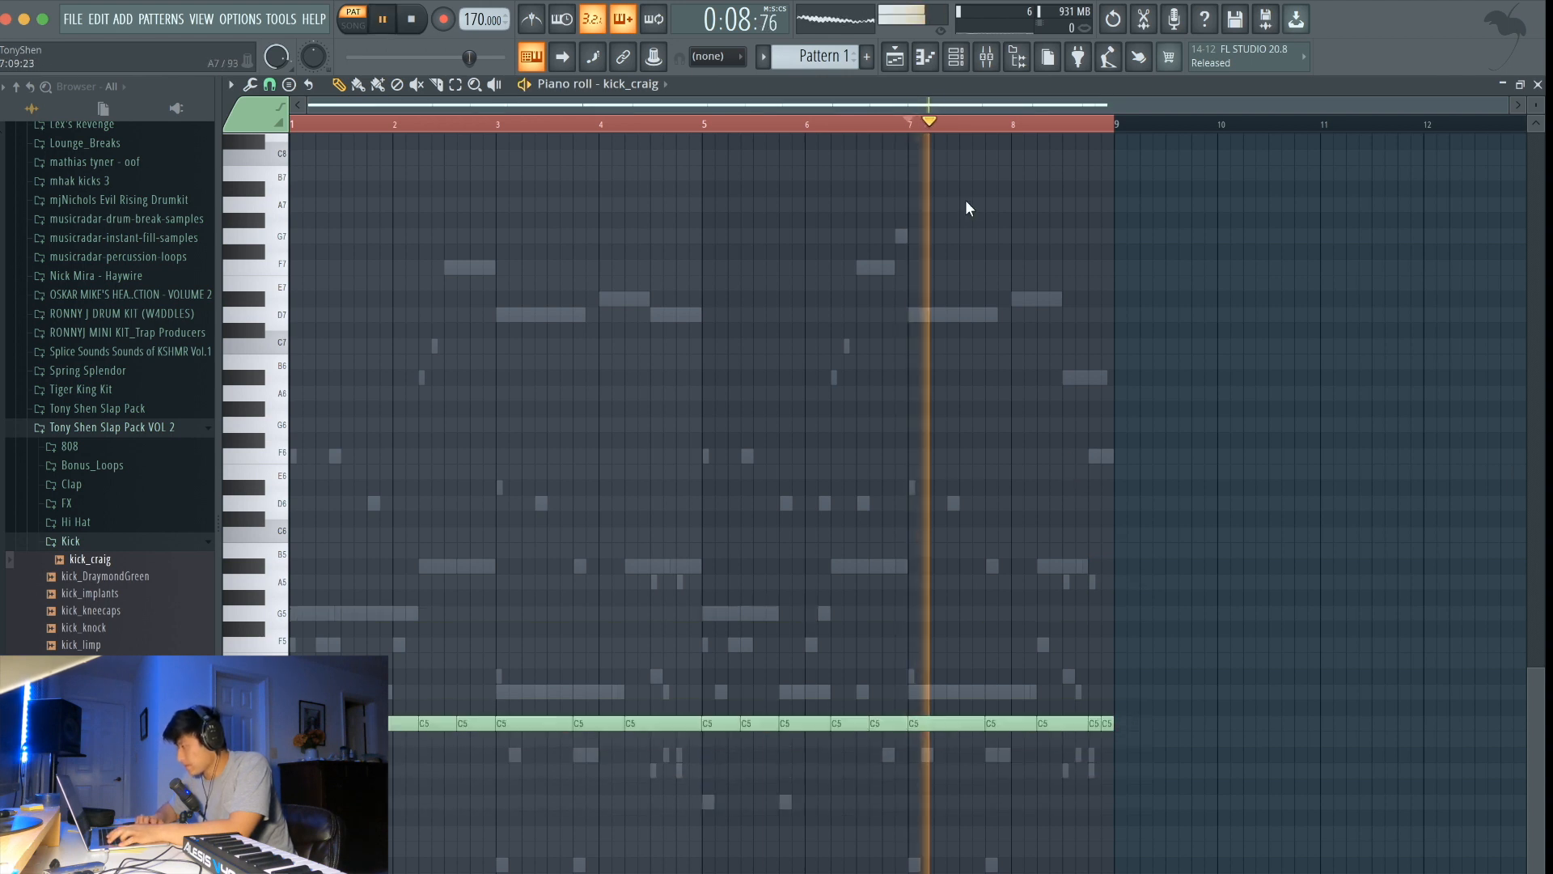
# Step: Add the closed_hat_chest sample from Tony Shen Slap Pack VOL 2 as a new channel
pyautogui.click(956, 57)
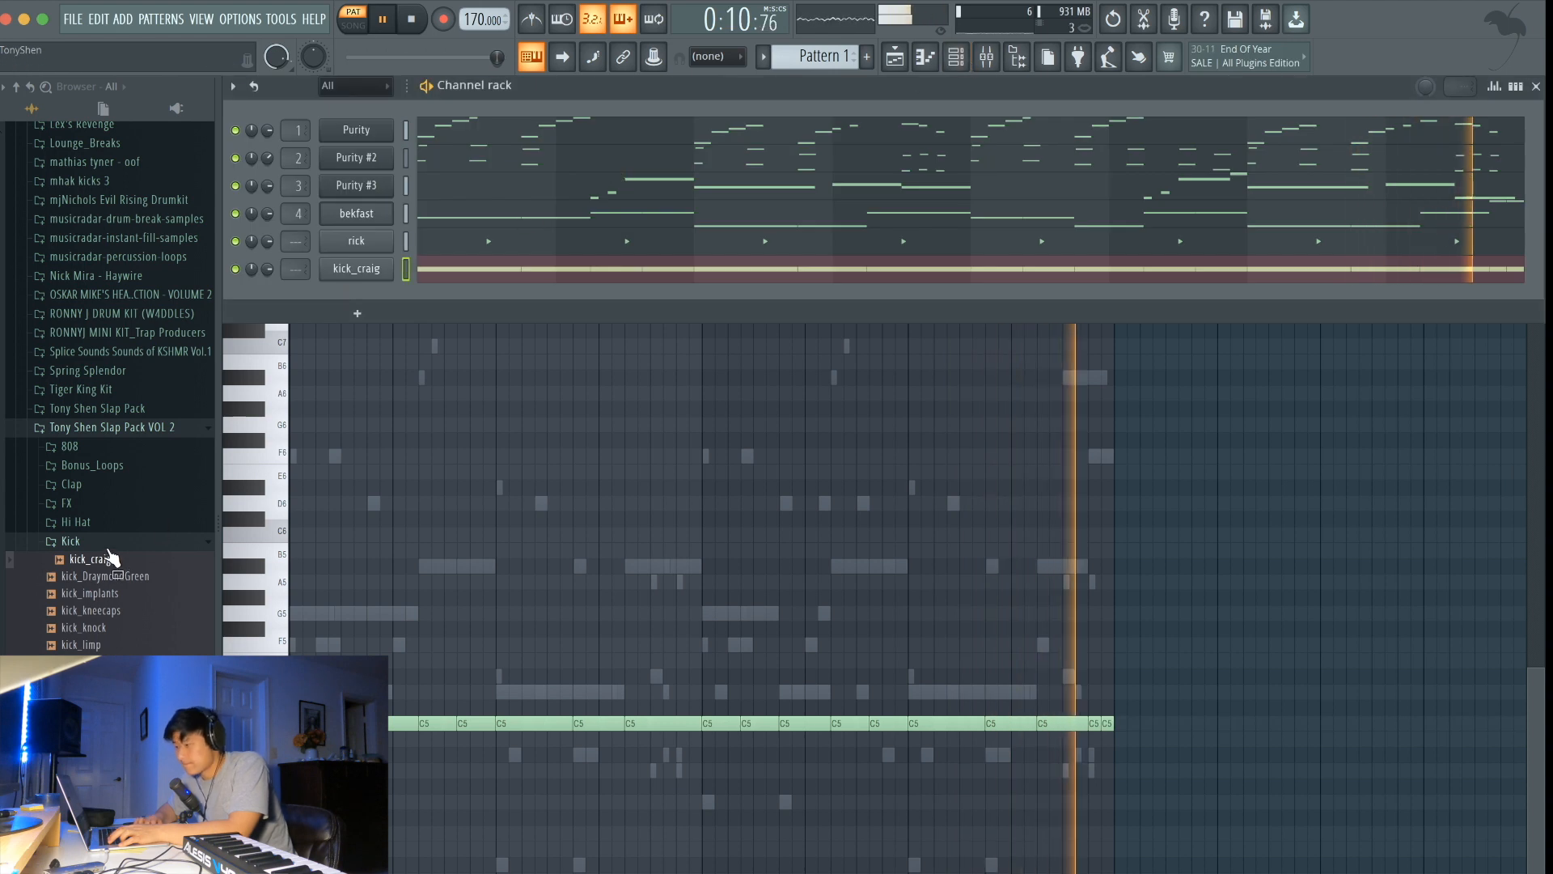
pyautogui.click(95, 541)
pyautogui.click(91, 522)
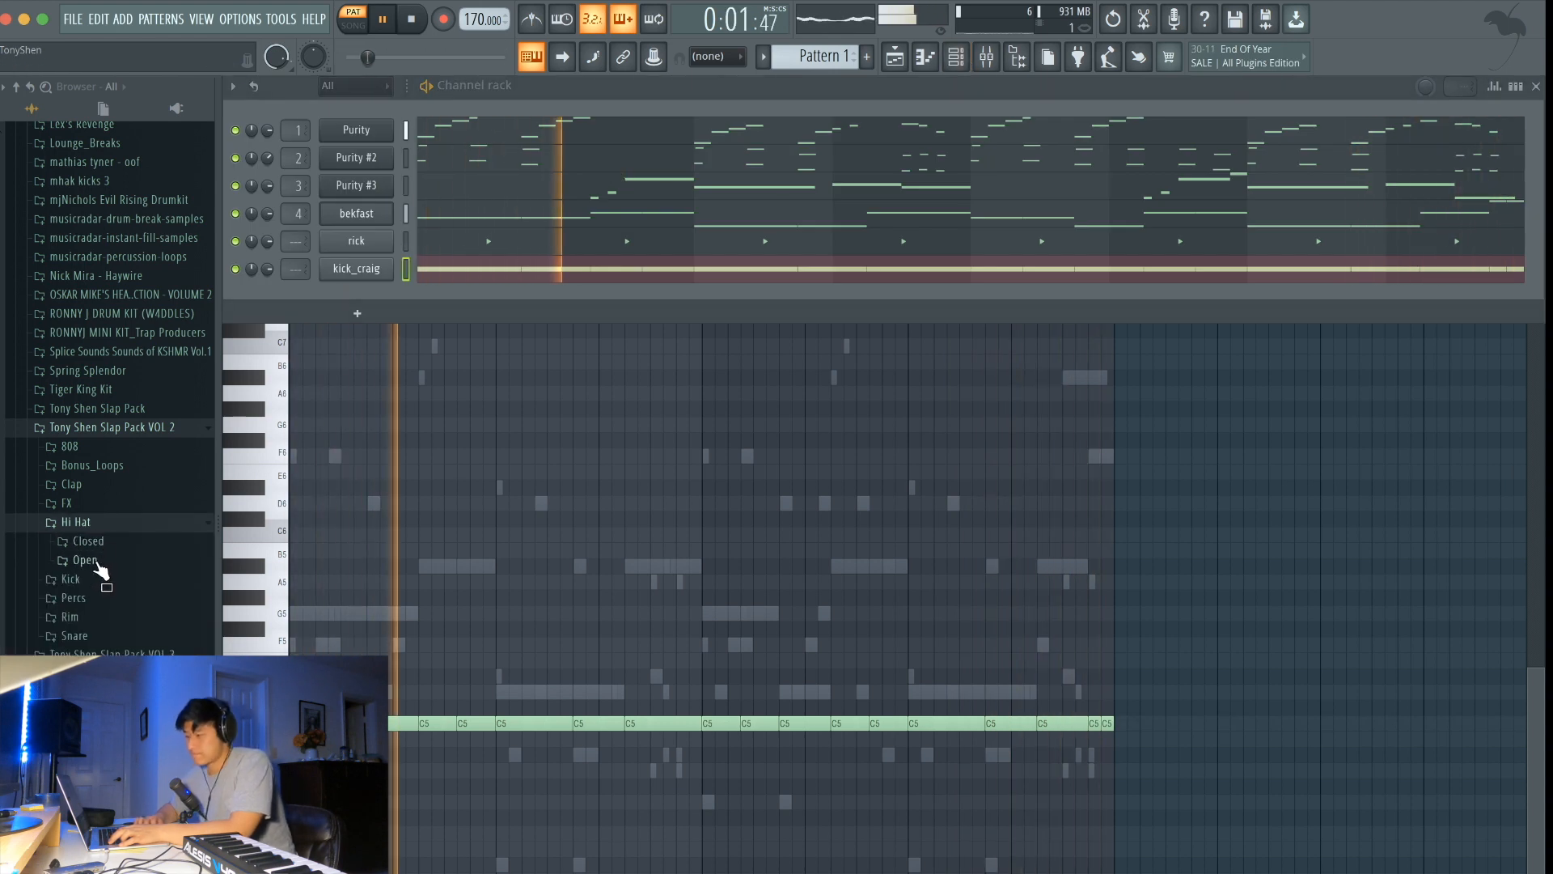
pyautogui.click(89, 541)
pyautogui.moveTo(113, 592); pyautogui.dragTo(347, 285)
# Step: Stop playback and record a closed_hat_chest pattern over the eight bars as notes and automation
pyautogui.press('space')
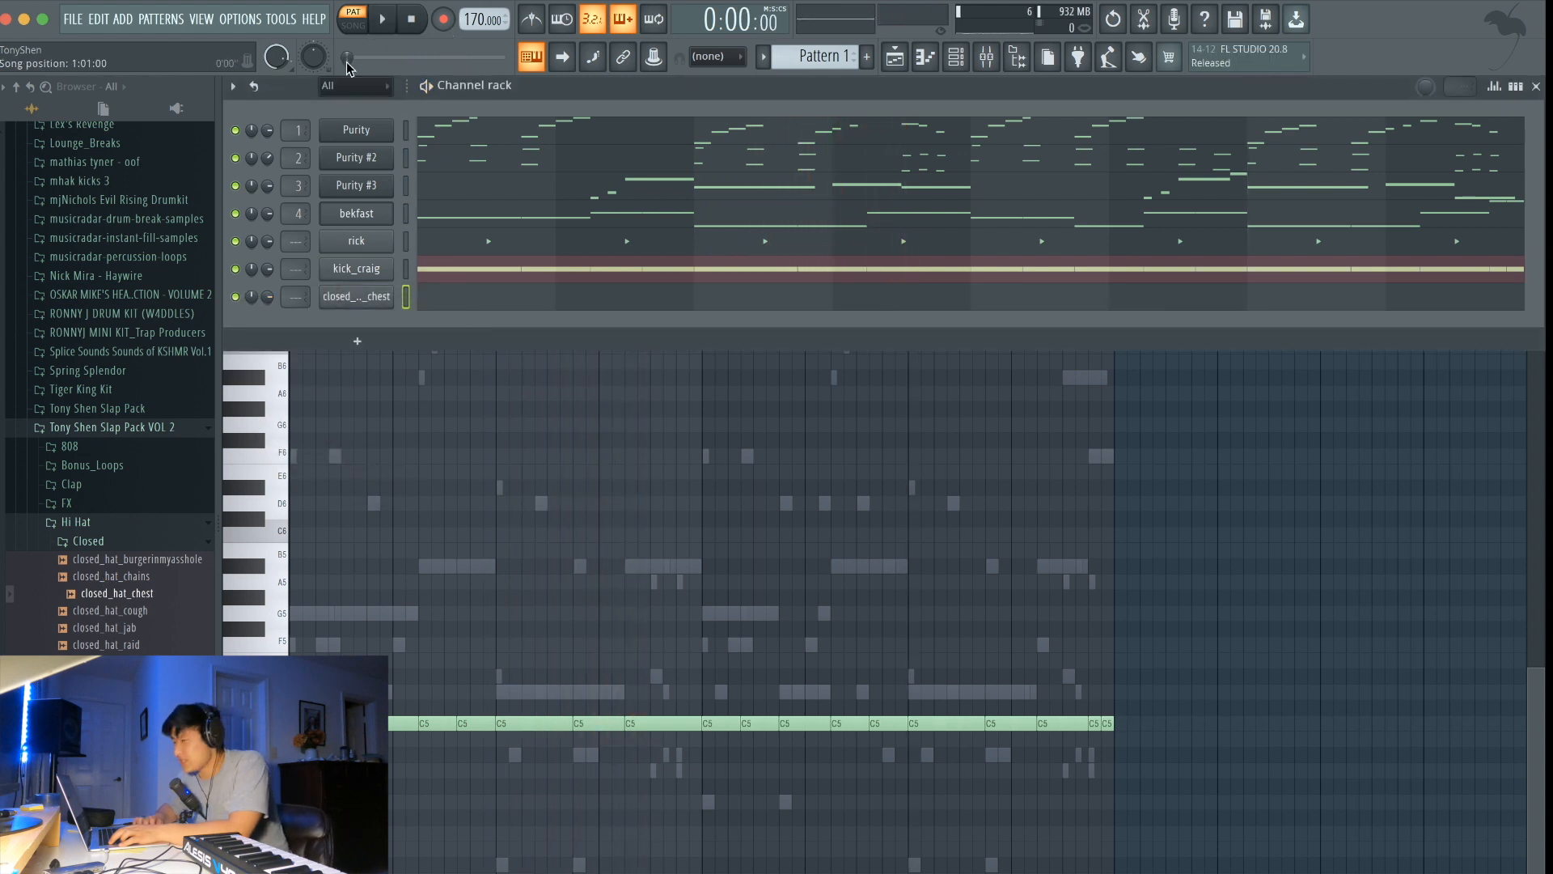
pyautogui.click(444, 22)
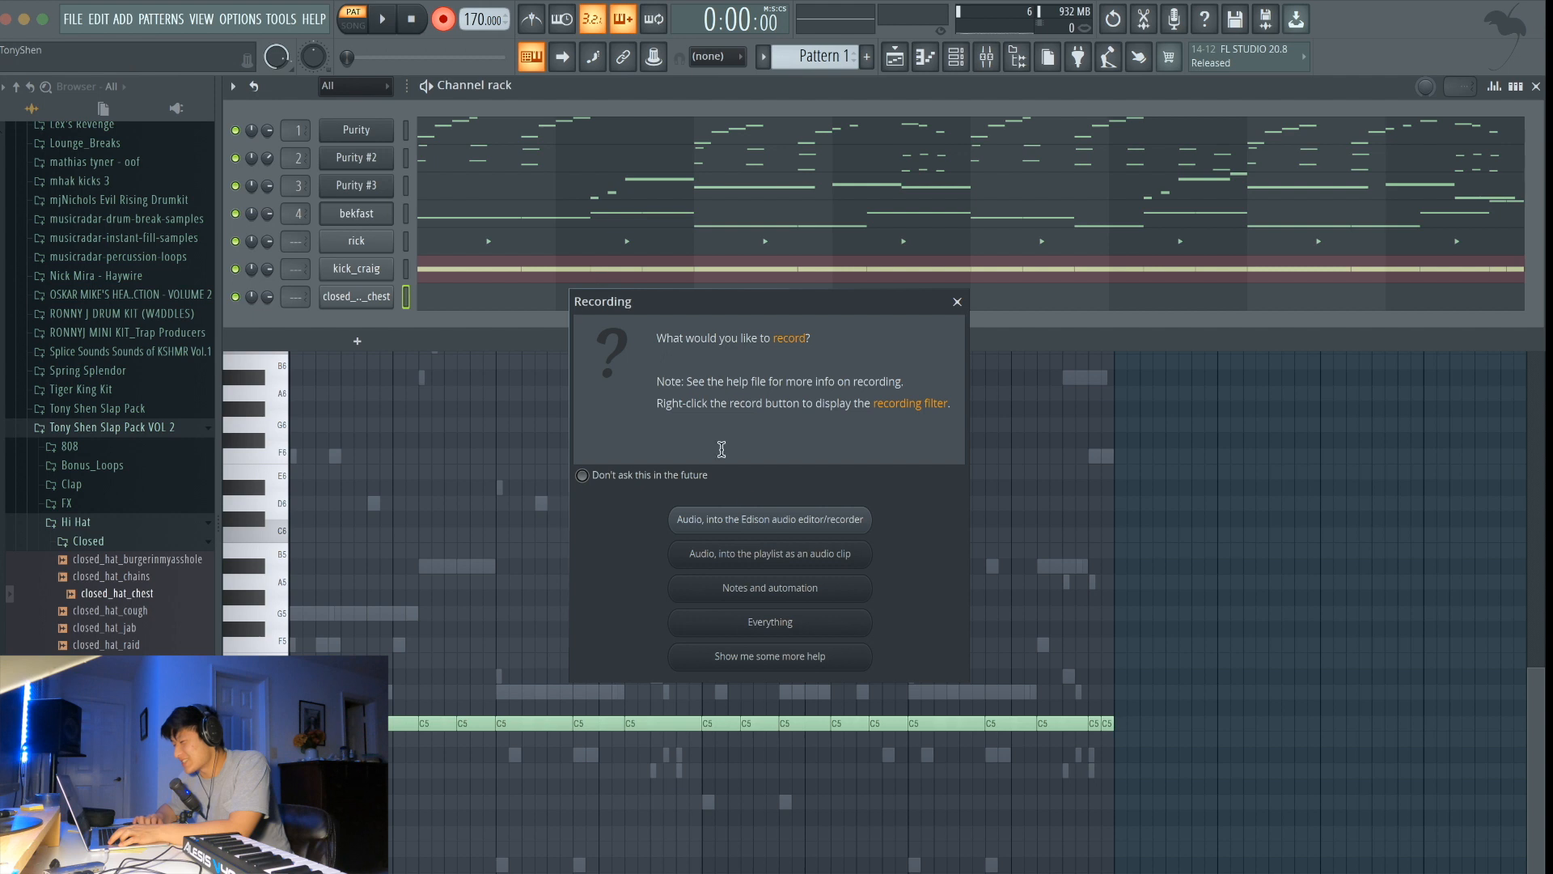
pyautogui.click(761, 593)
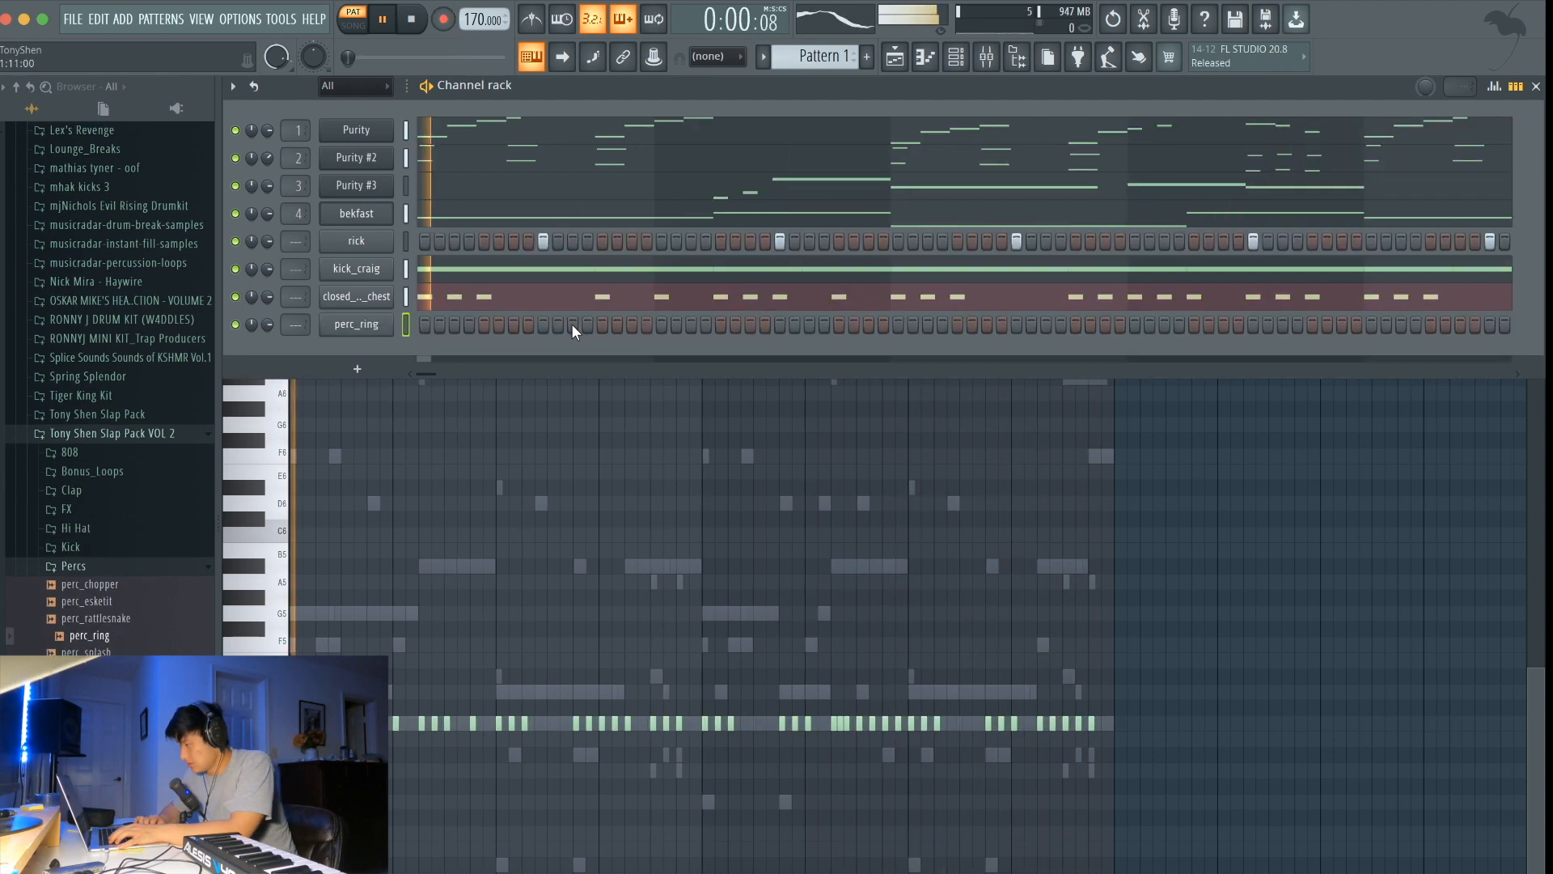
# Step: Place perc_ring hits on steps 15 and 19 while playing the pattern
pyautogui.click(635, 322)
pyautogui.press('space')
pyautogui.press('space')
pyautogui.click(691, 323)
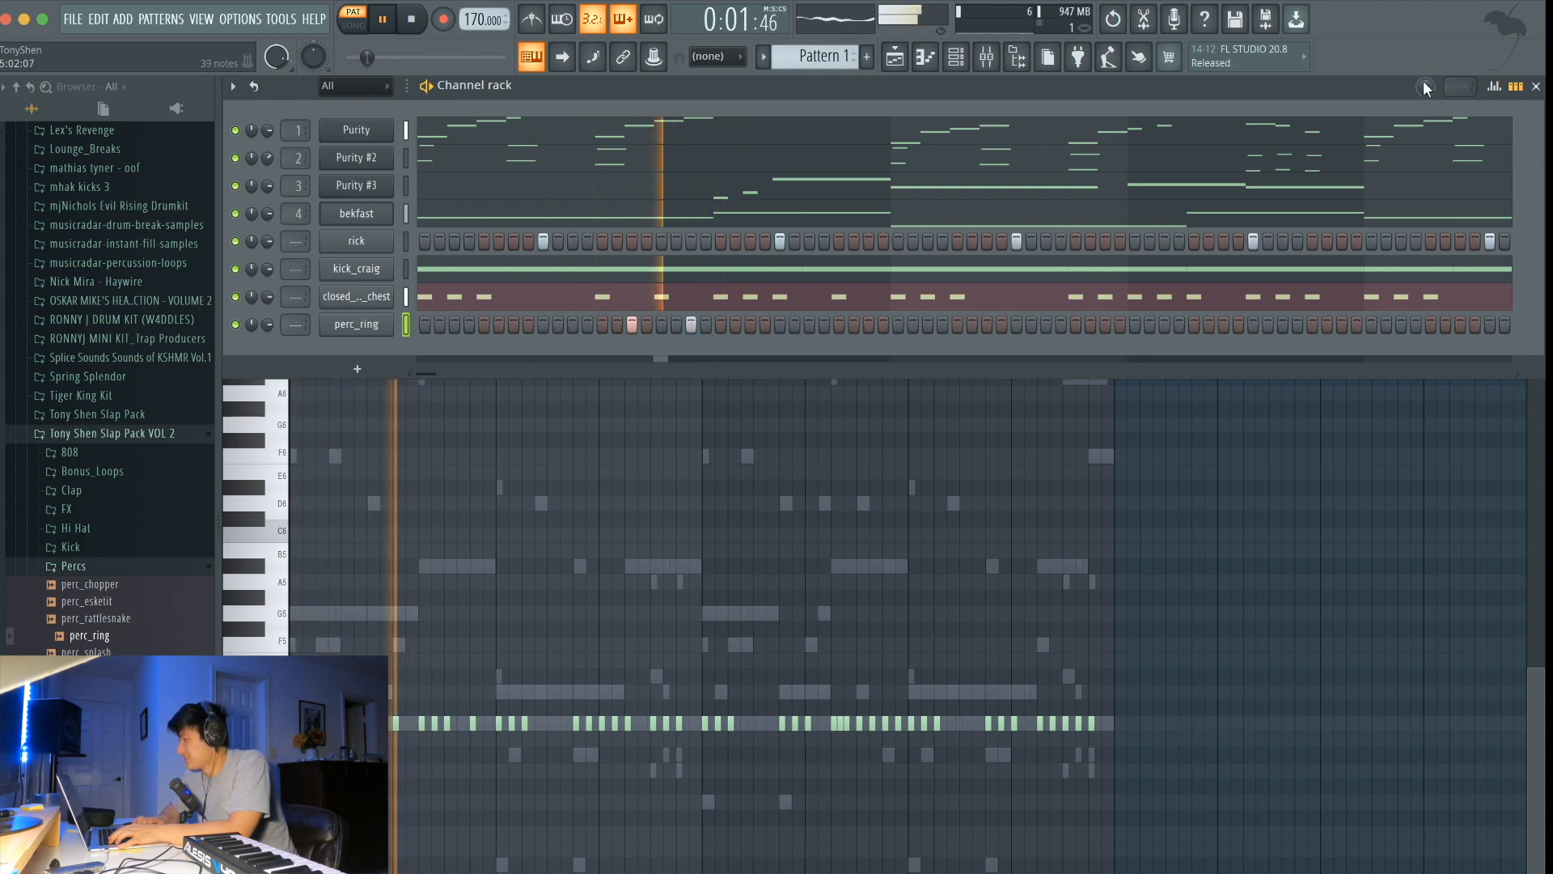
pyautogui.click(1515, 86)
pyautogui.click(598, 324)
pyautogui.press('space')
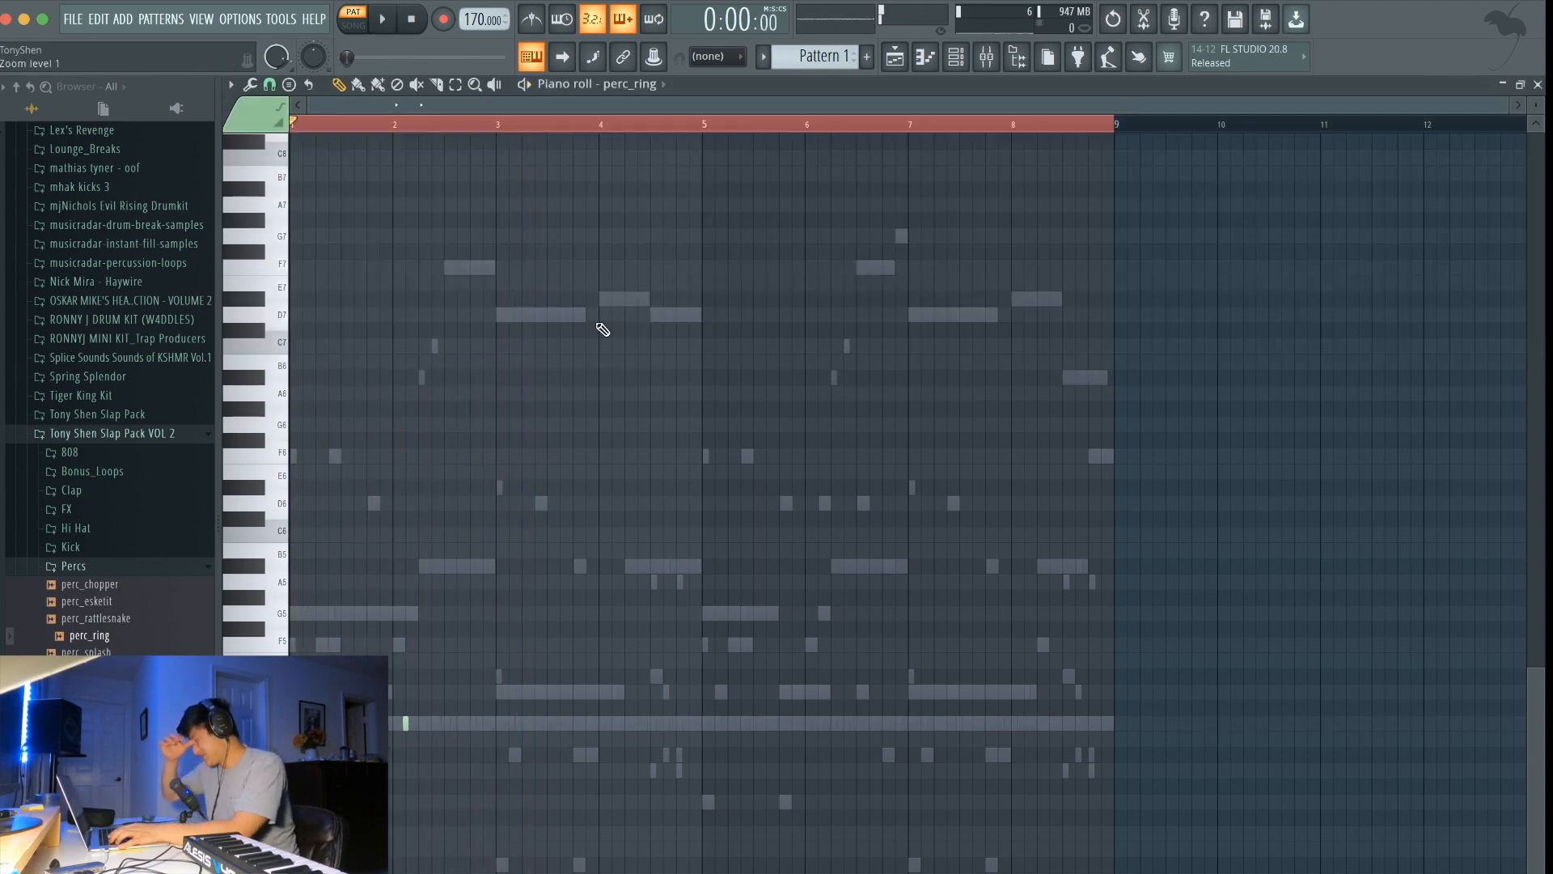
pyautogui.moveTo(504, 854); pyautogui.dragTo(322, 623)
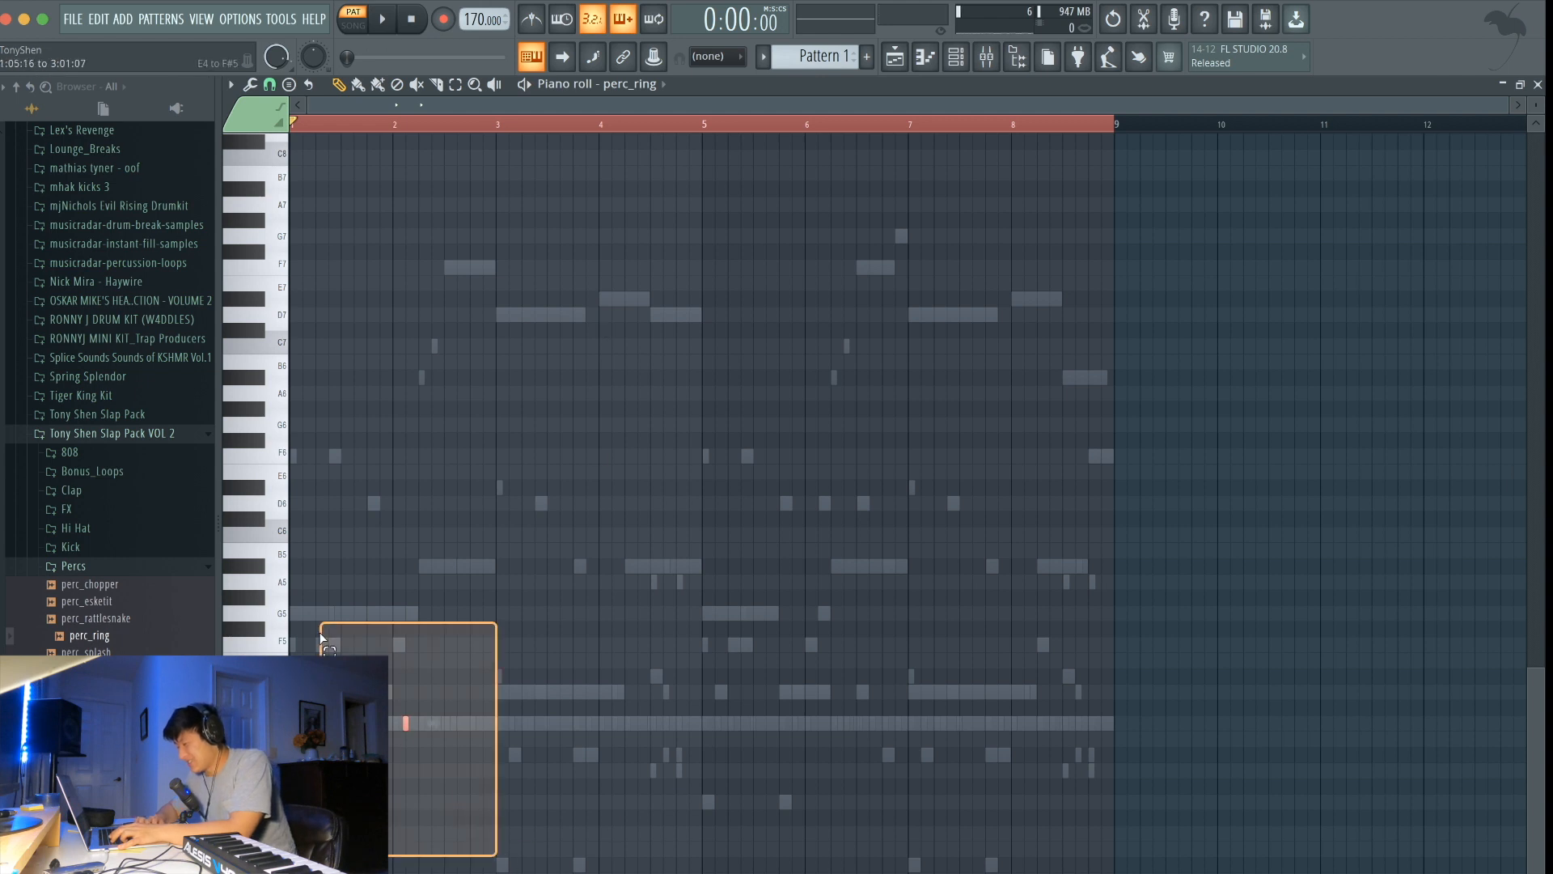
pyautogui.click(956, 57)
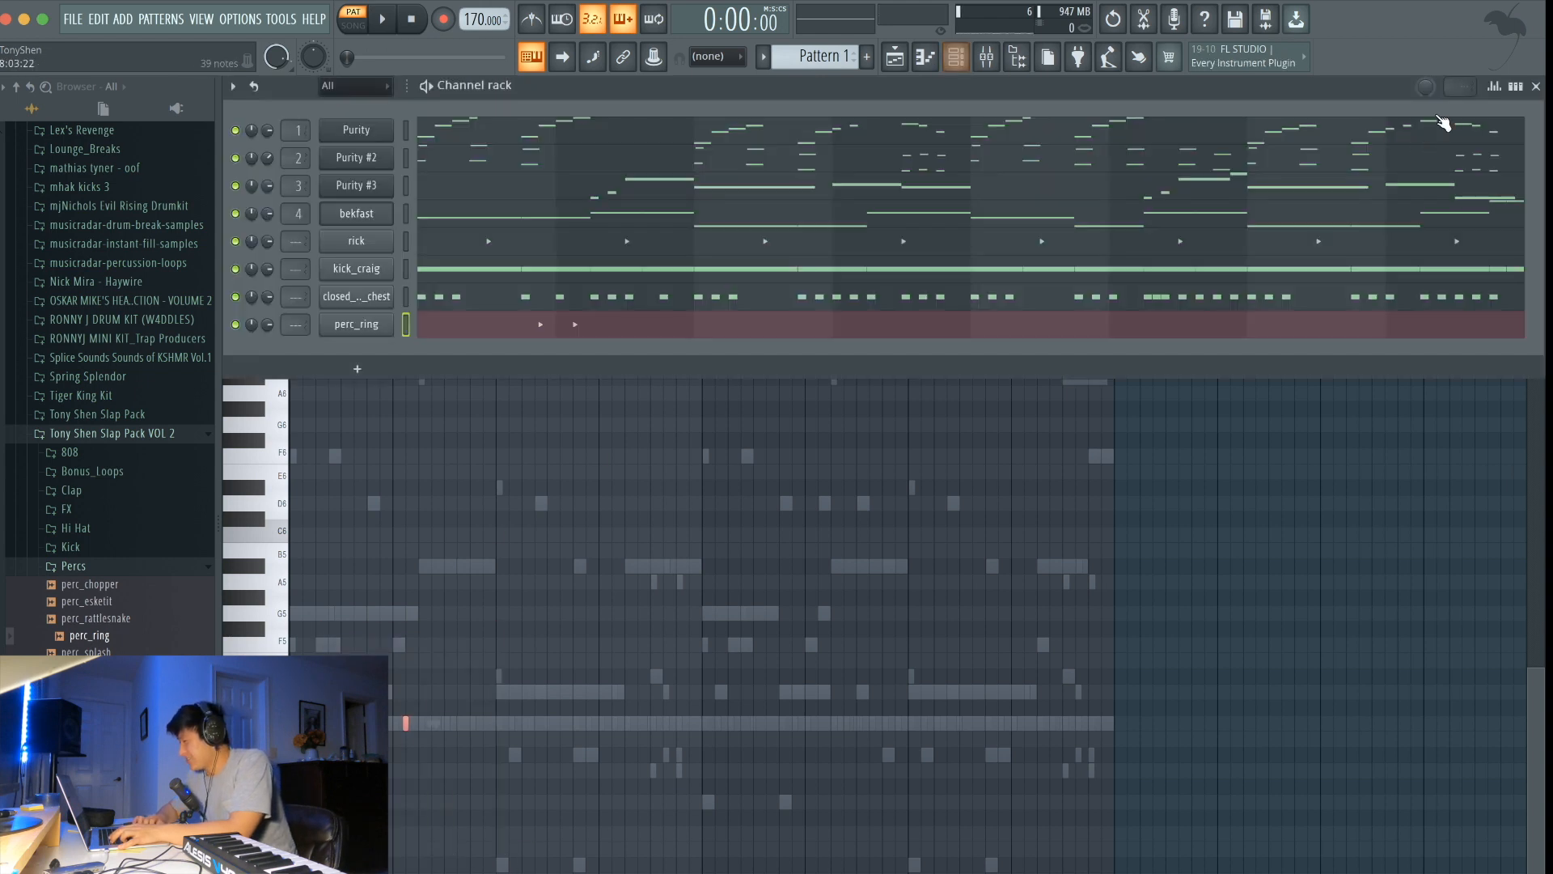
# Step: Place a perc_ring hit on step 51, in bar 4, while replaying the pattern
pyautogui.click(1515, 86)
pyautogui.press('space')
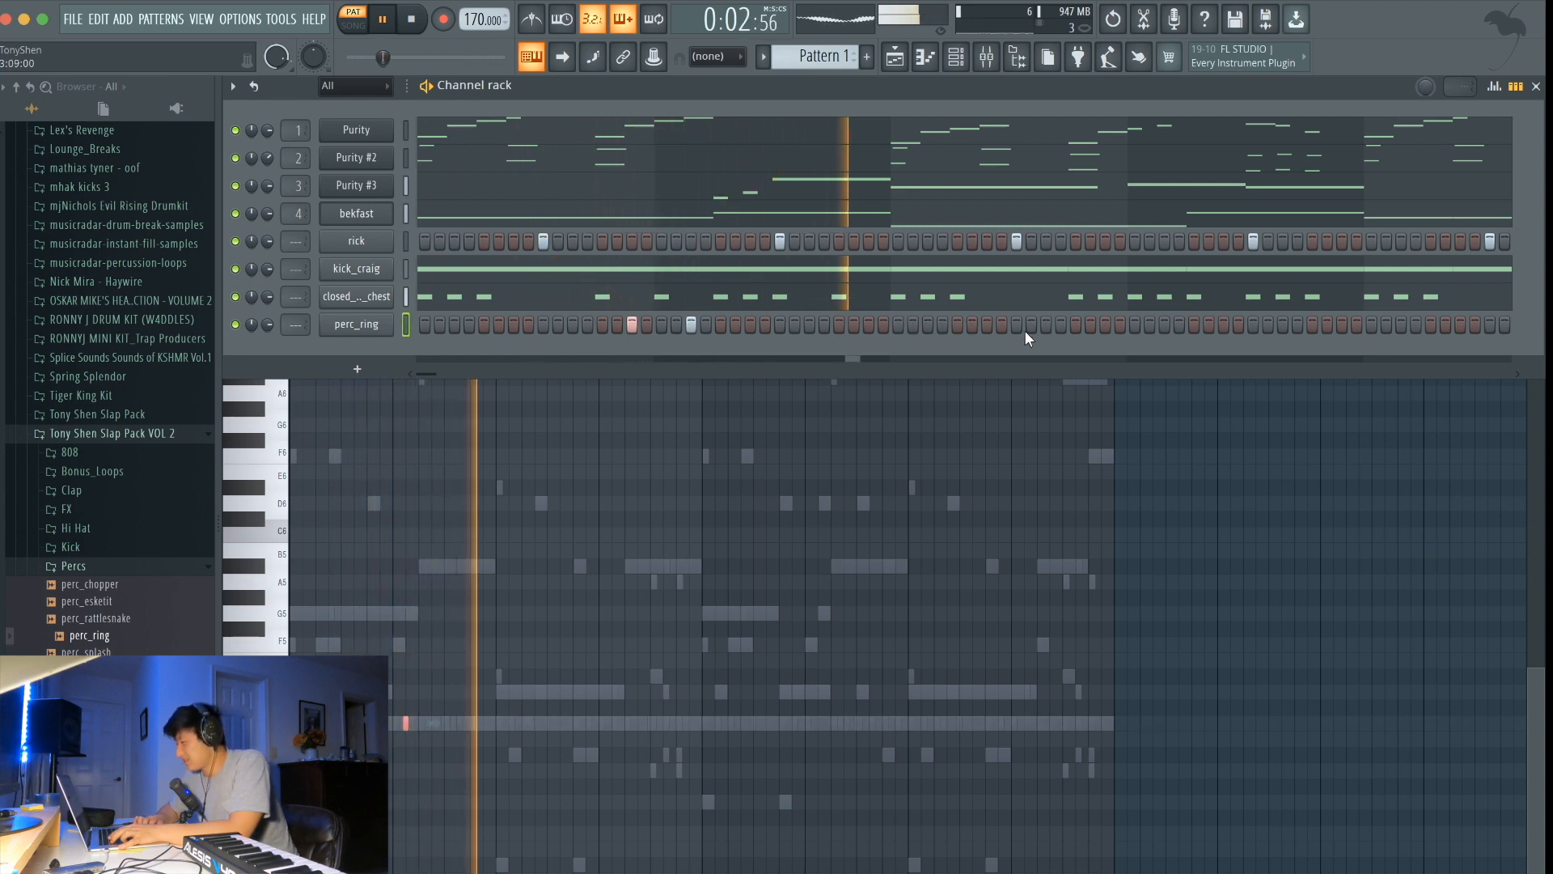
pyautogui.click(1104, 322)
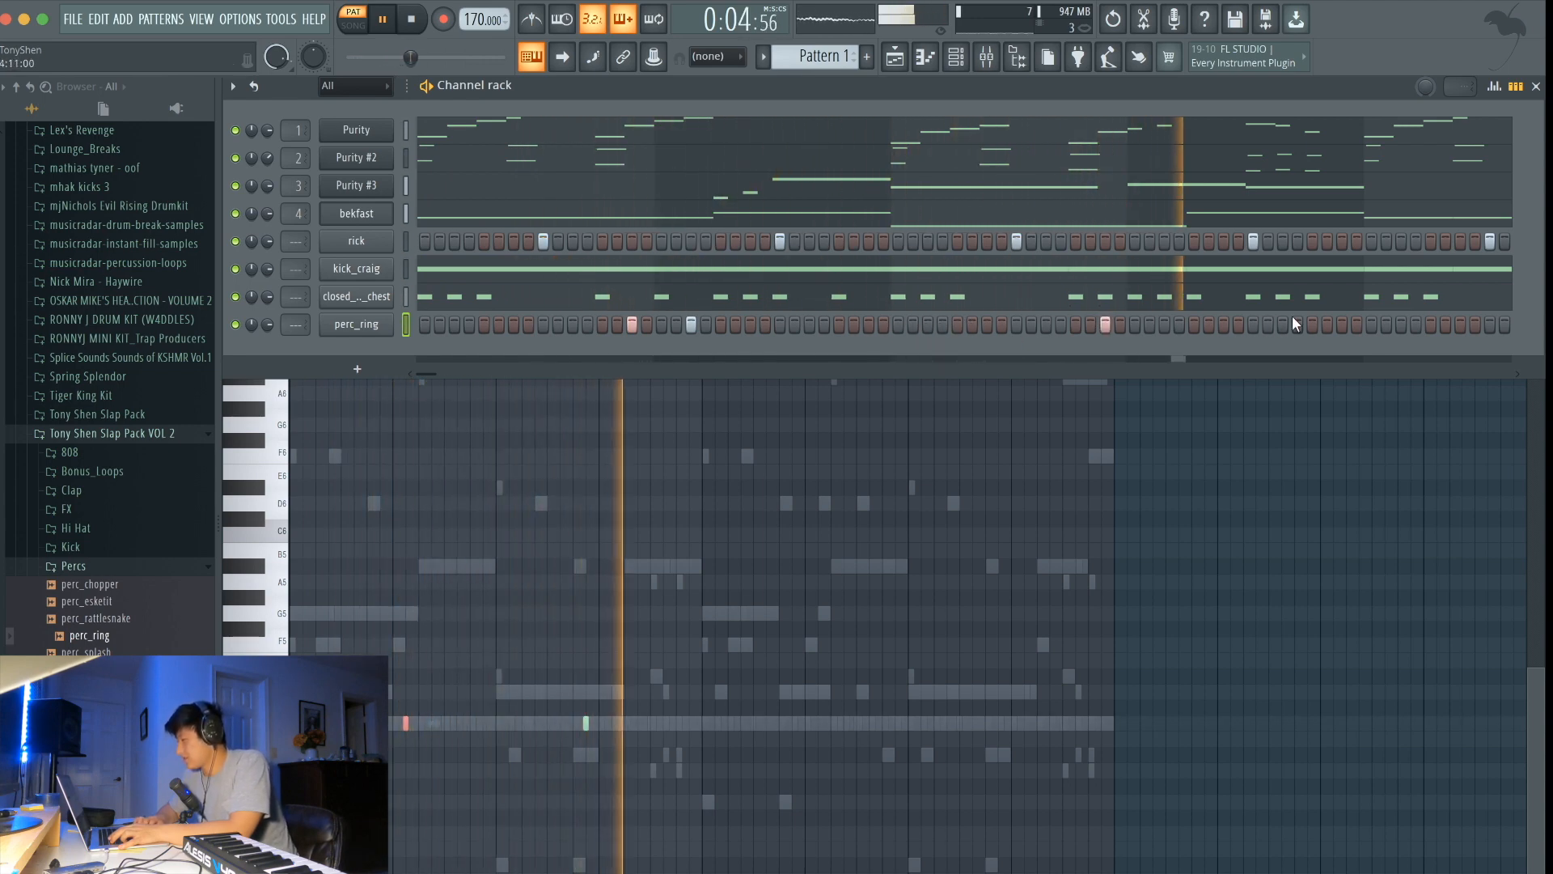
pyautogui.press('space')
pyautogui.press('space')
pyautogui.click(1112, 323)
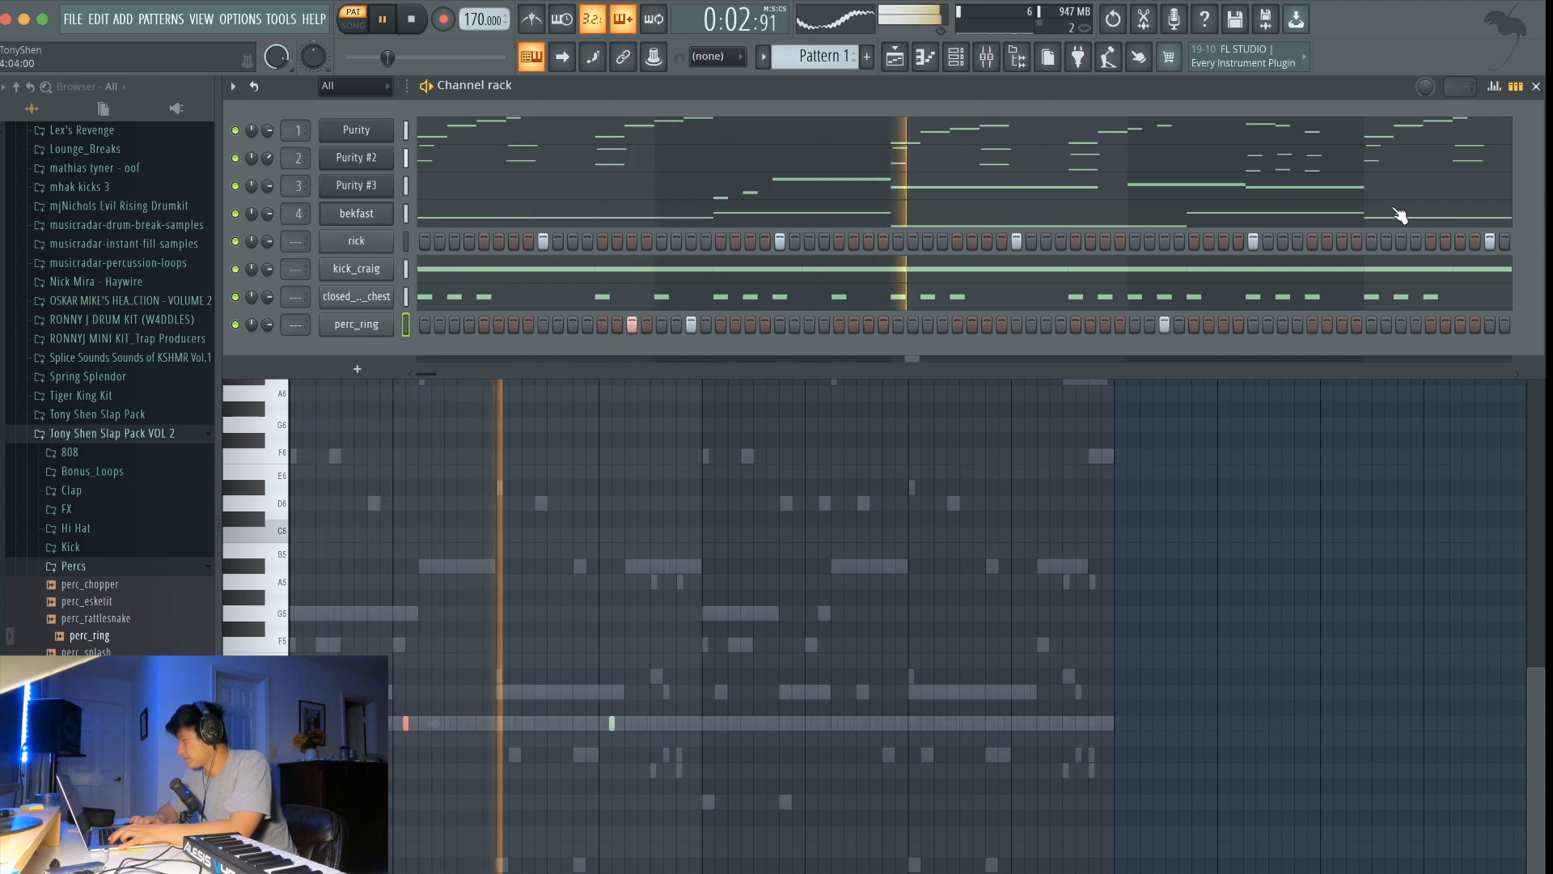
# Step: Repeat the first four bars of perc_ring hits across bars 5 to 8
pyautogui.click(1518, 88)
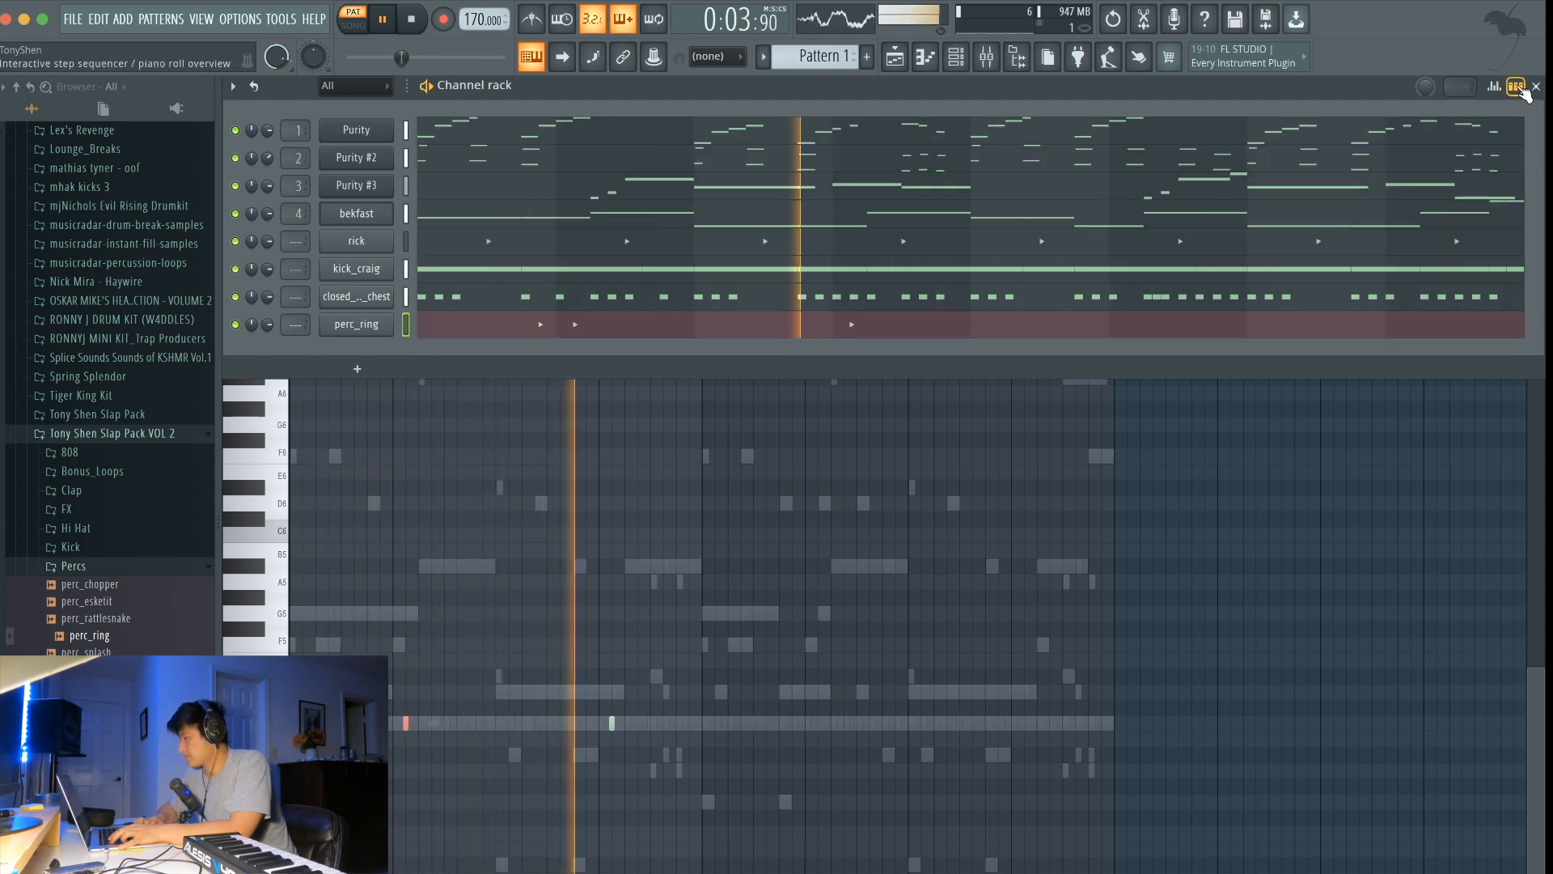
pyautogui.click(938, 335)
pyautogui.moveTo(717, 756); pyautogui.dragTo(792, 769)
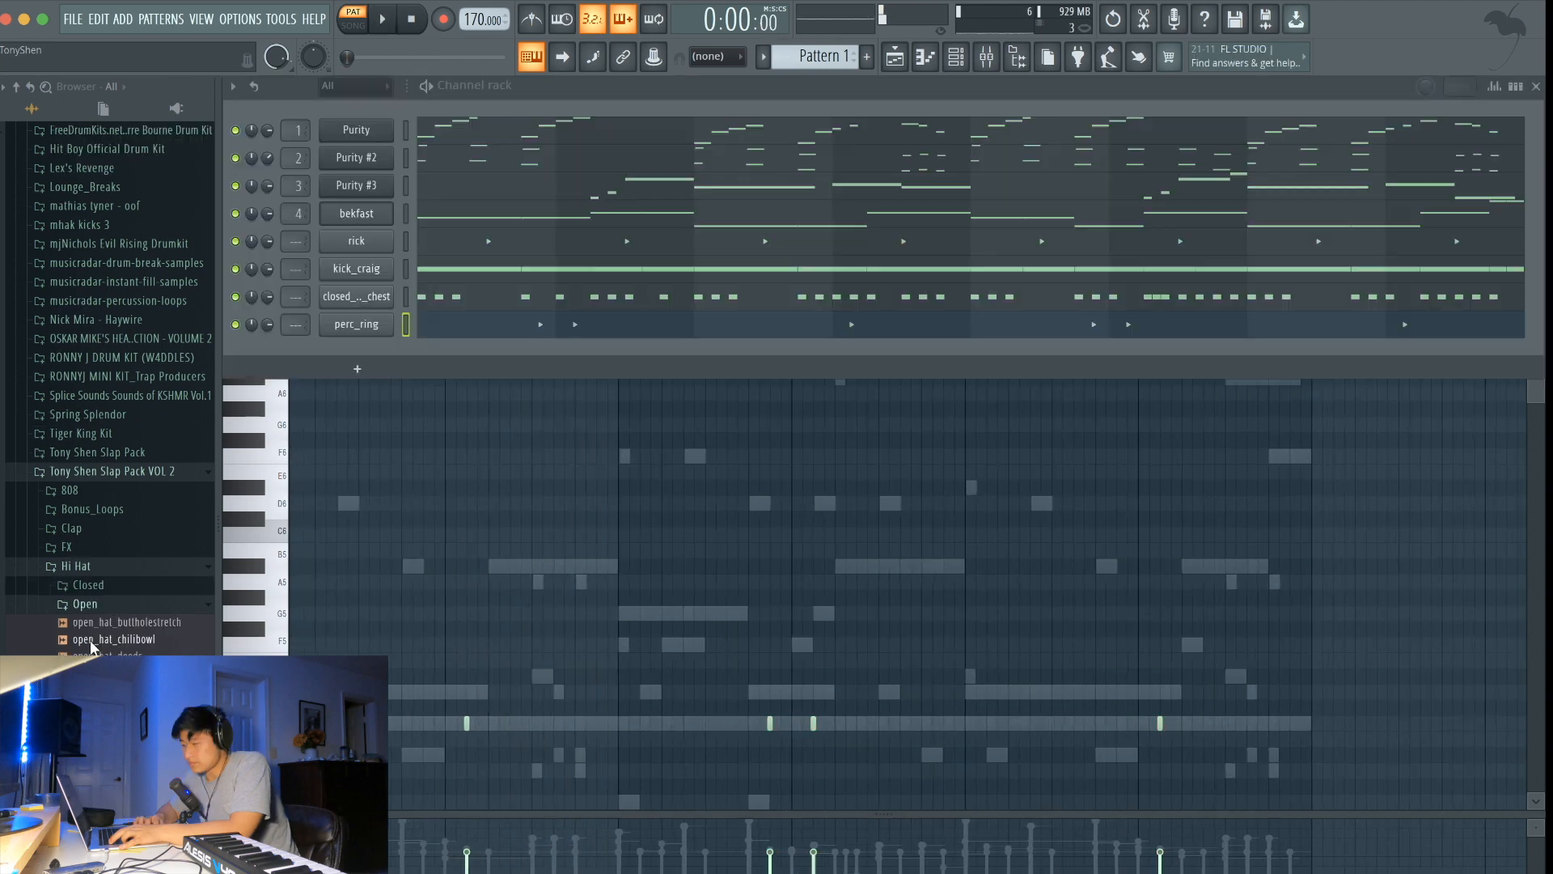
# Step: Add the open_hat_chilibowl sample as a channel and place hits on steps 5 and 37
pyautogui.click(1508, 89)
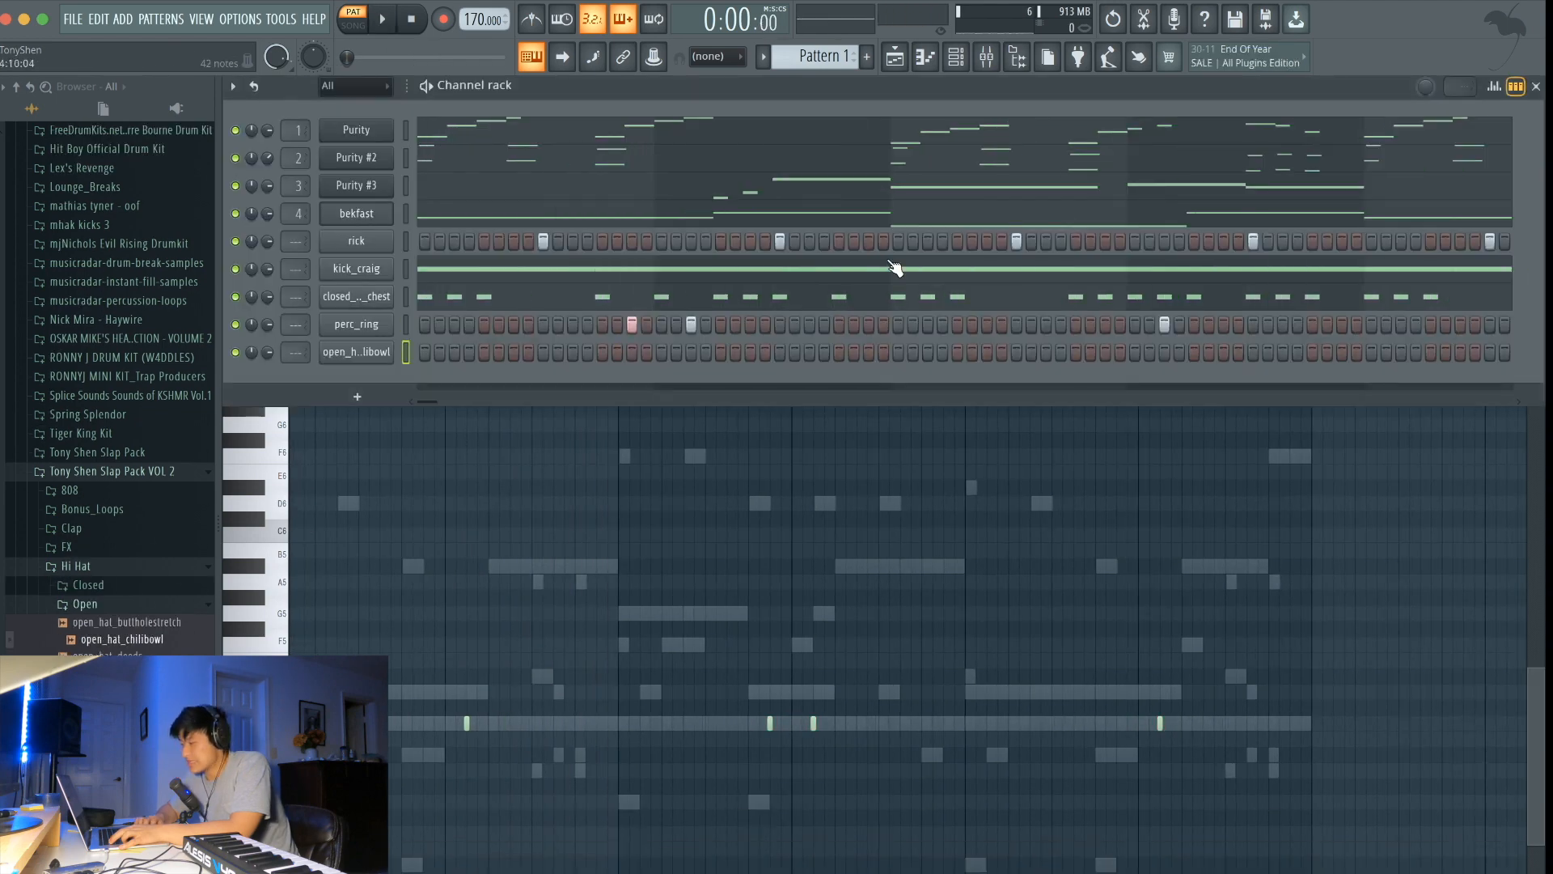
pyautogui.click(484, 352)
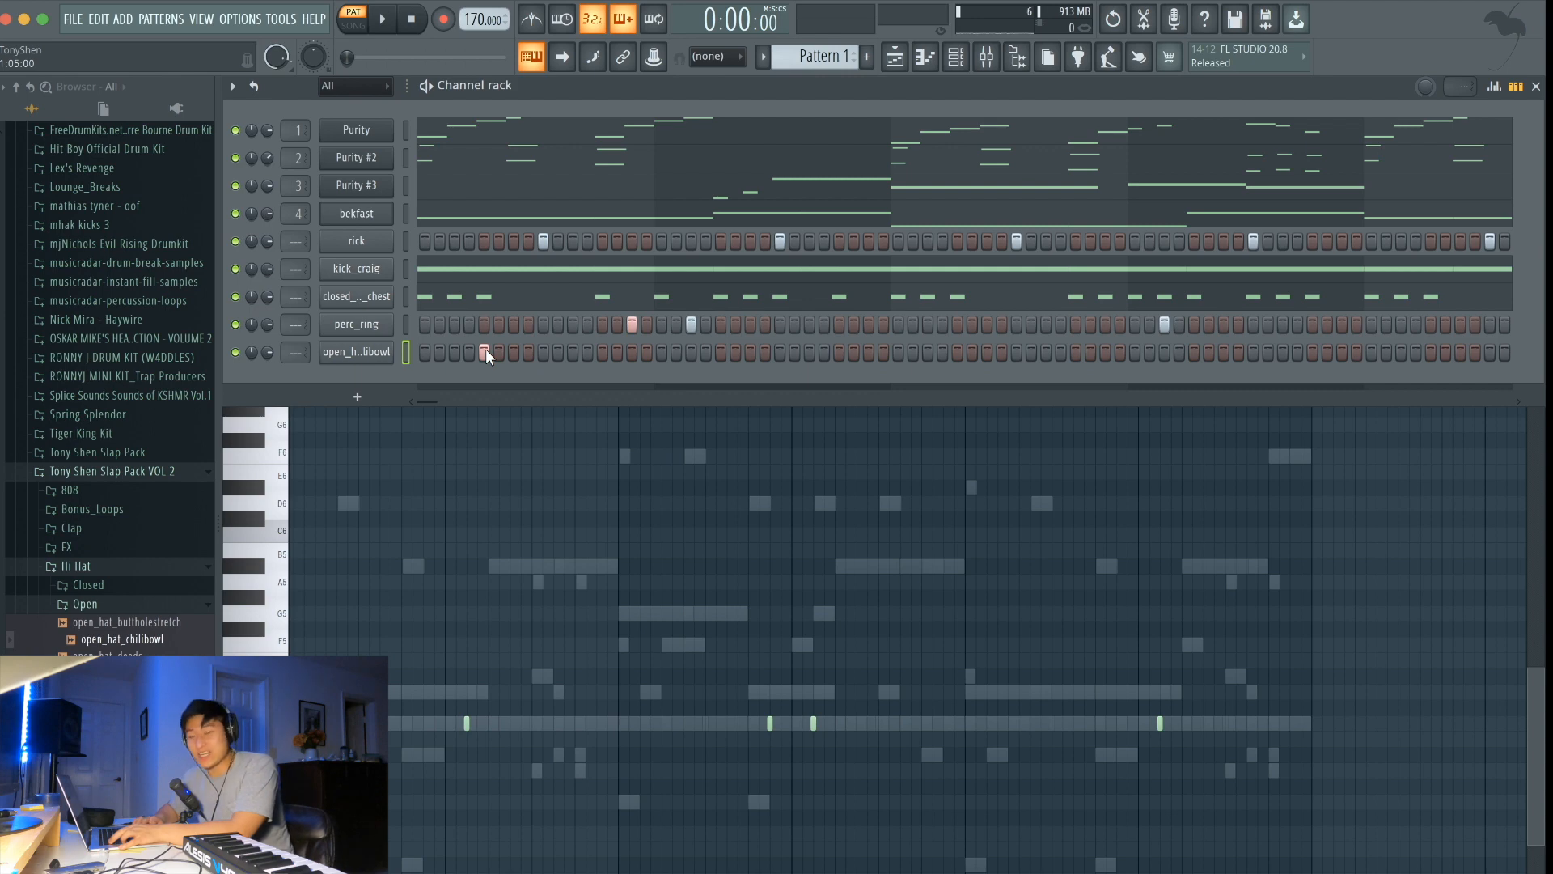
pyautogui.press('space')
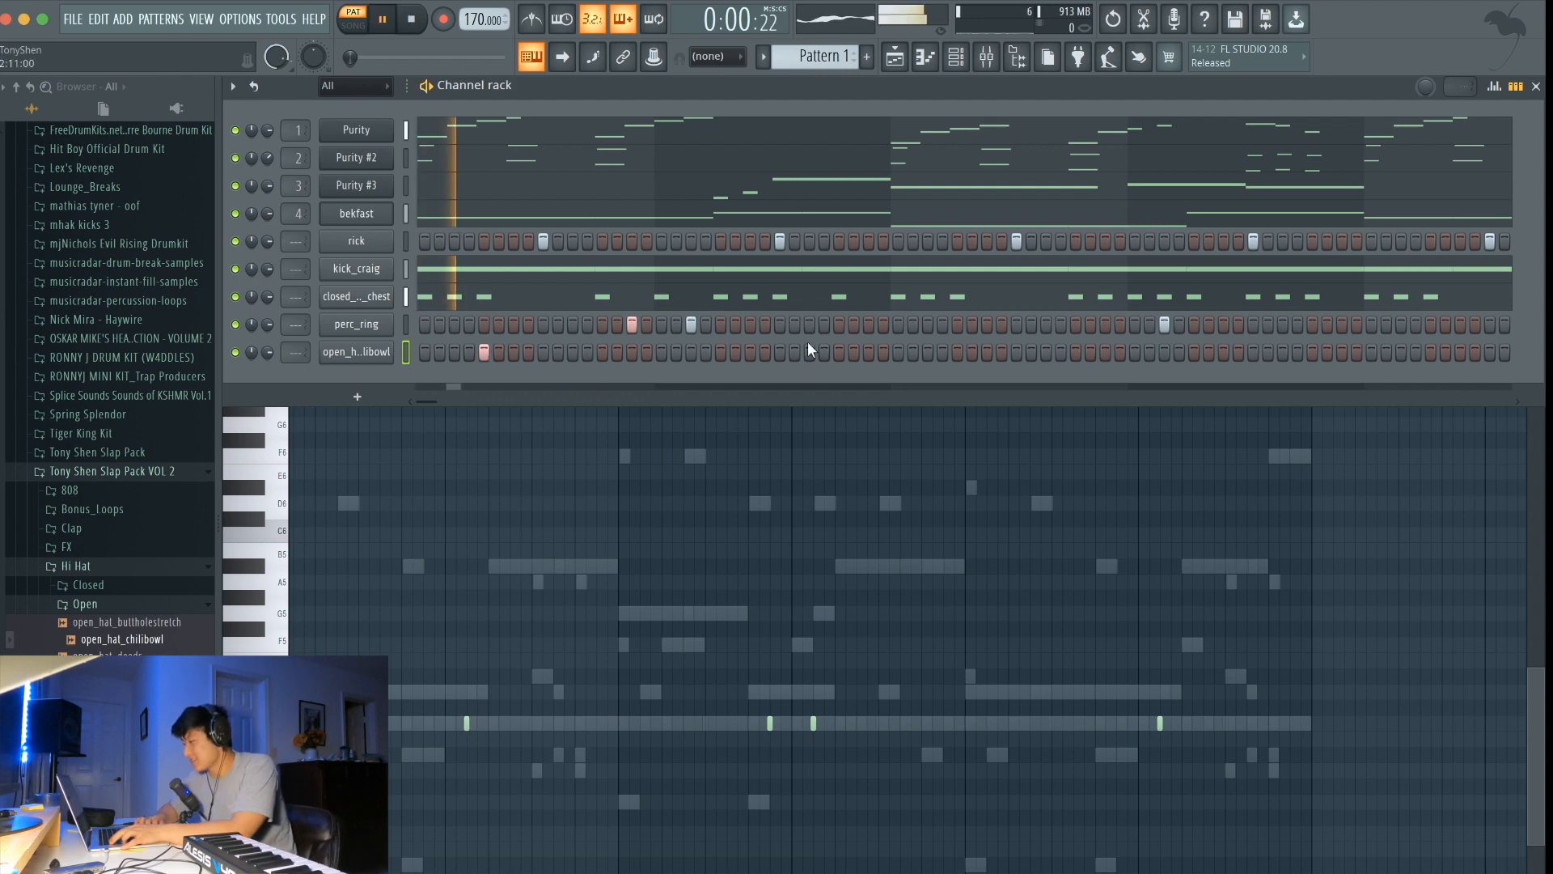
pyautogui.click(958, 352)
# Step: Repeat the two open_hat_chilibowl hits across bars 5 to 8
pyautogui.click(1495, 87)
pyautogui.click(1514, 89)
pyautogui.click(1515, 89)
pyautogui.click(909, 353)
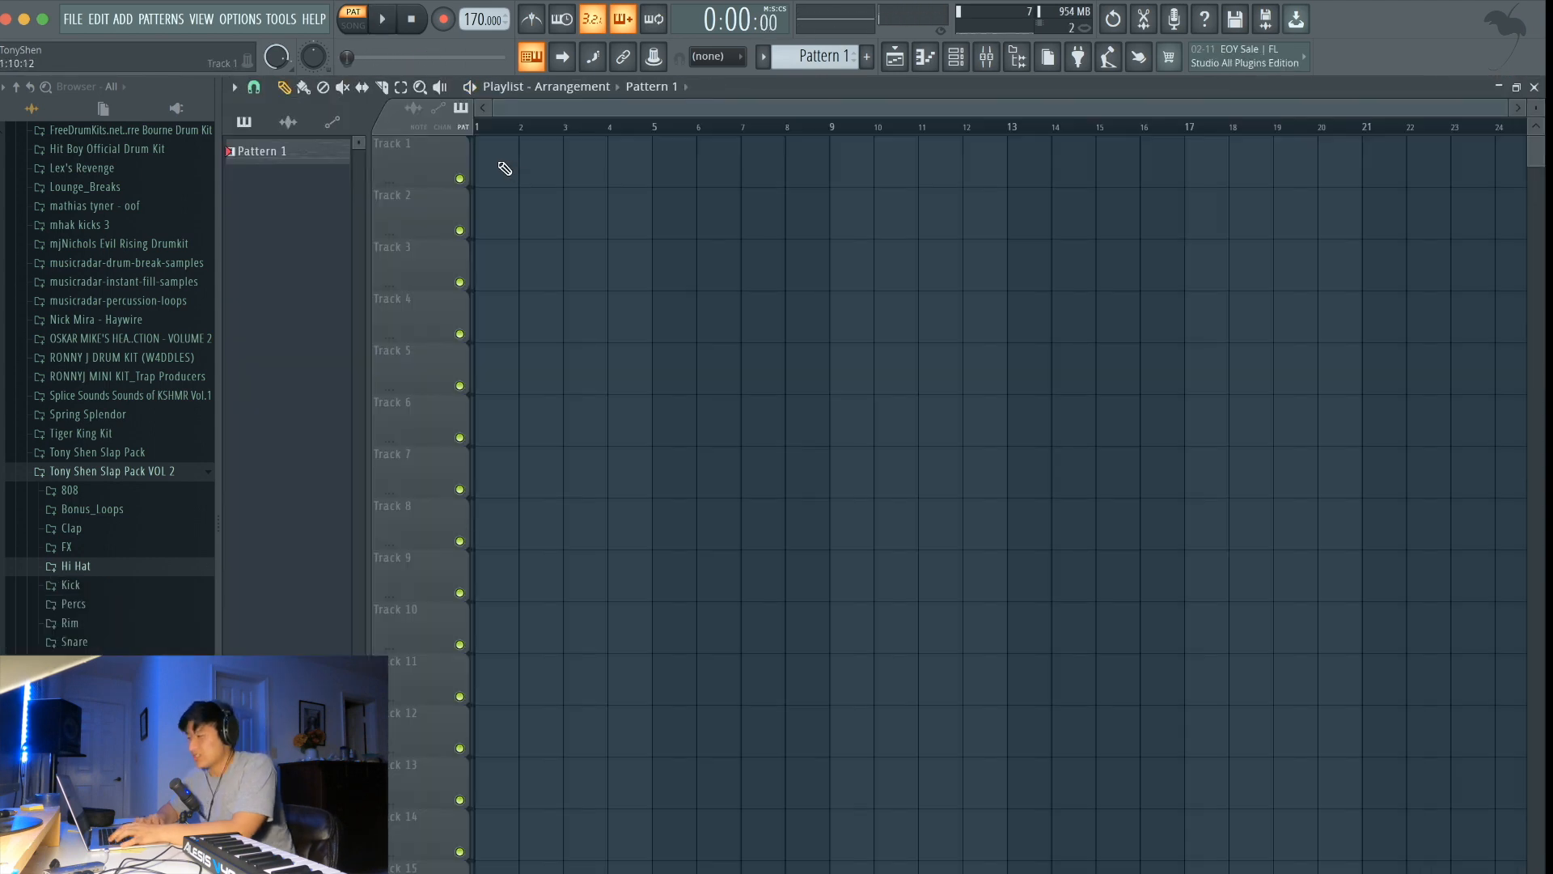
# Step: Place Pattern 1 at the start of Track 1 in the playlist and select every channel
pyautogui.click(507, 169)
pyautogui.click(955, 56)
pyautogui.doubleClick(406, 130)
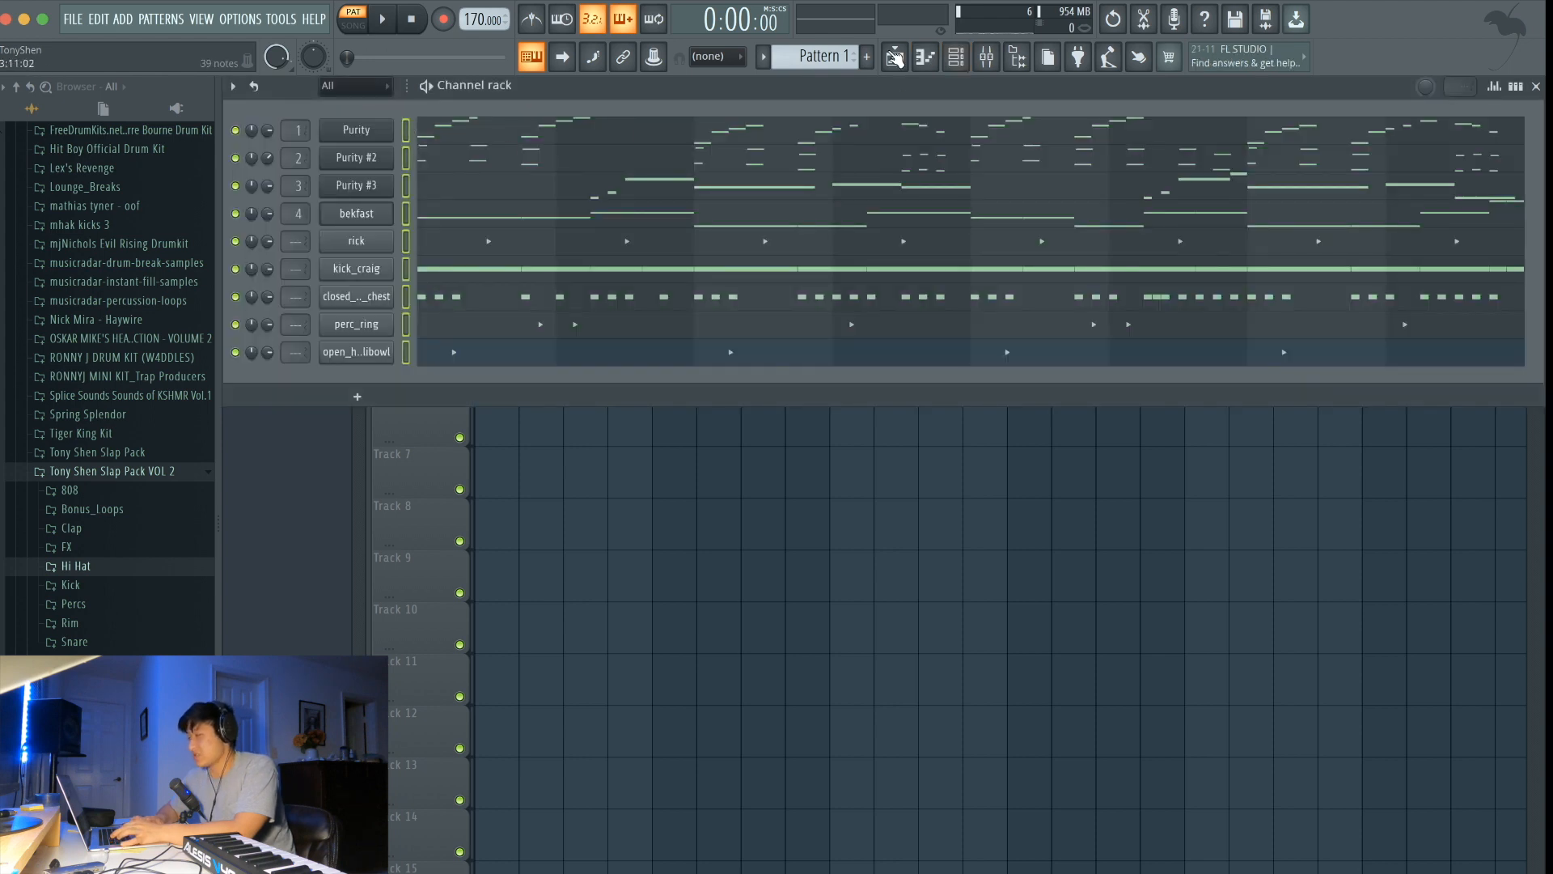
# Step: Route the six channels from bekfast to open_hat_chilibowl to mixer tracks 6 through 11
pyautogui.click(986, 57)
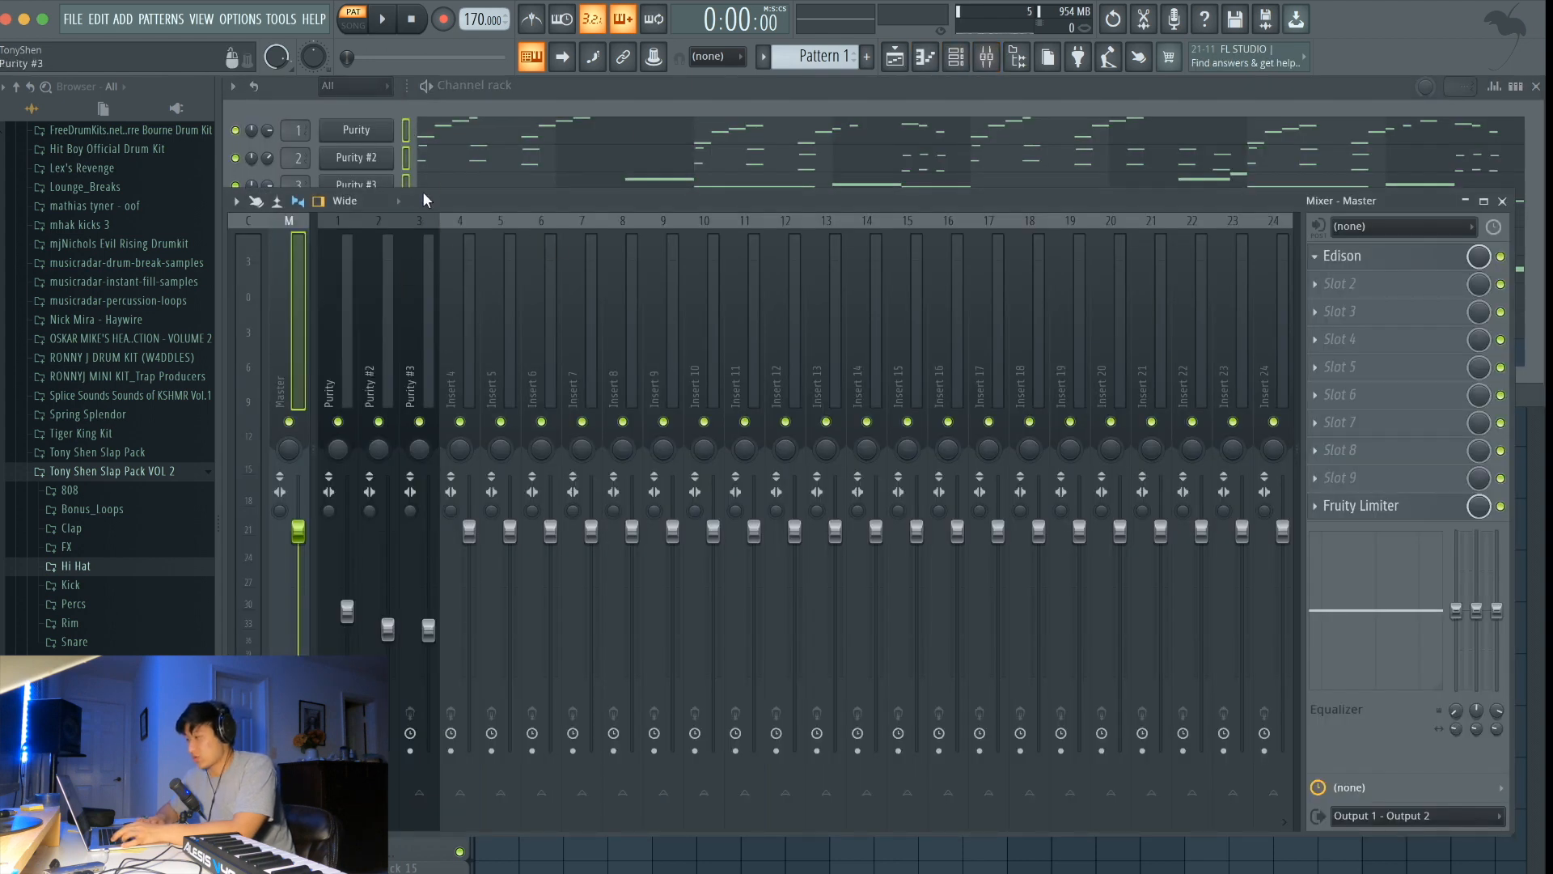
pyautogui.click(477, 89)
pyautogui.click(406, 214)
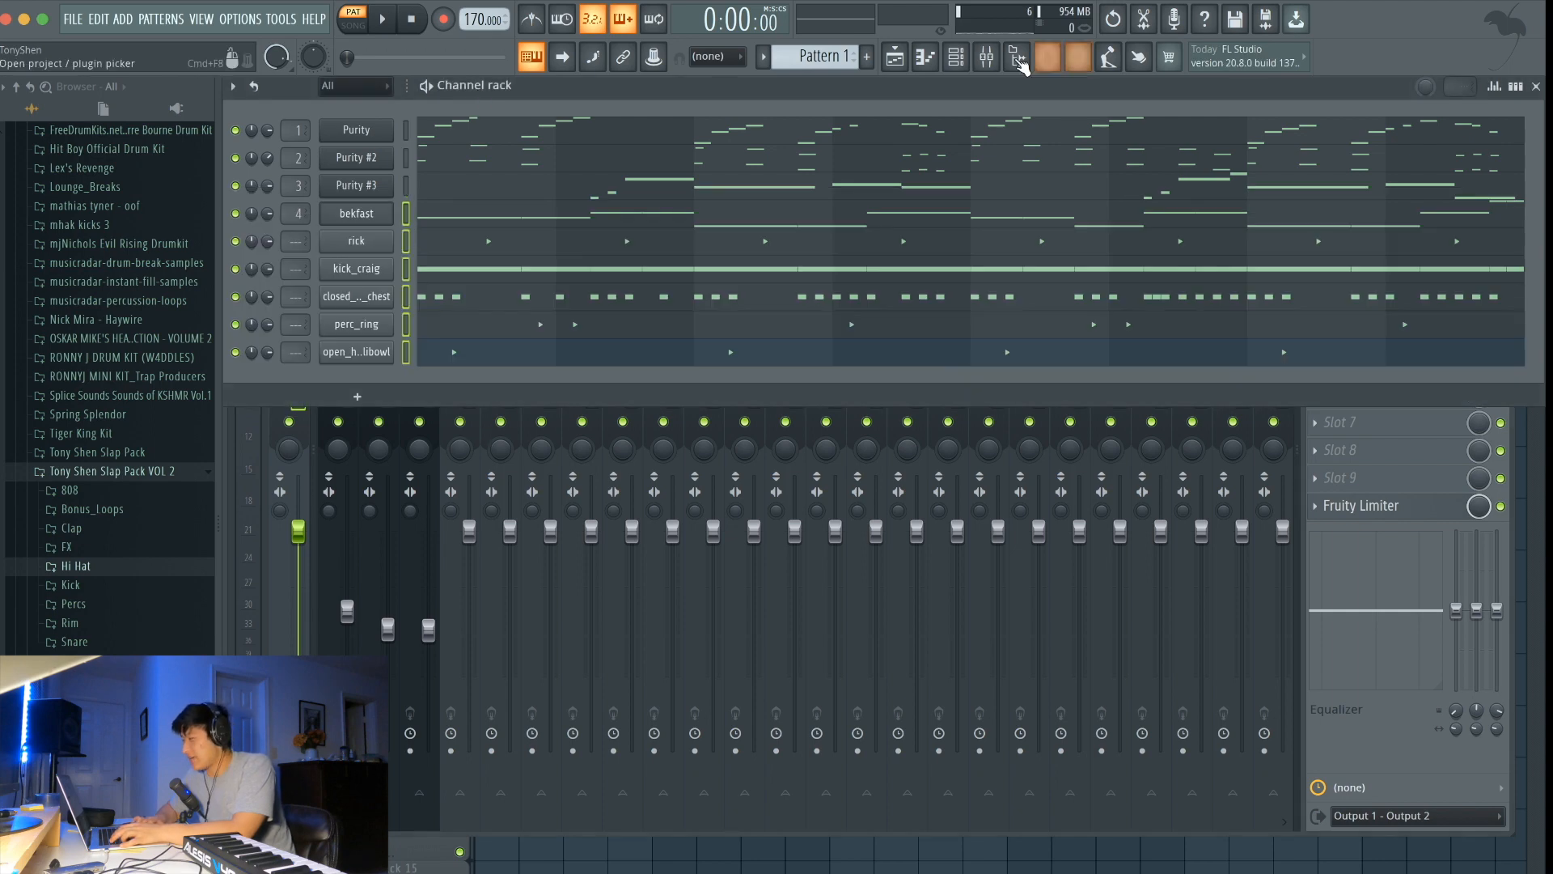
pyautogui.click(989, 56)
pyautogui.click(557, 331)
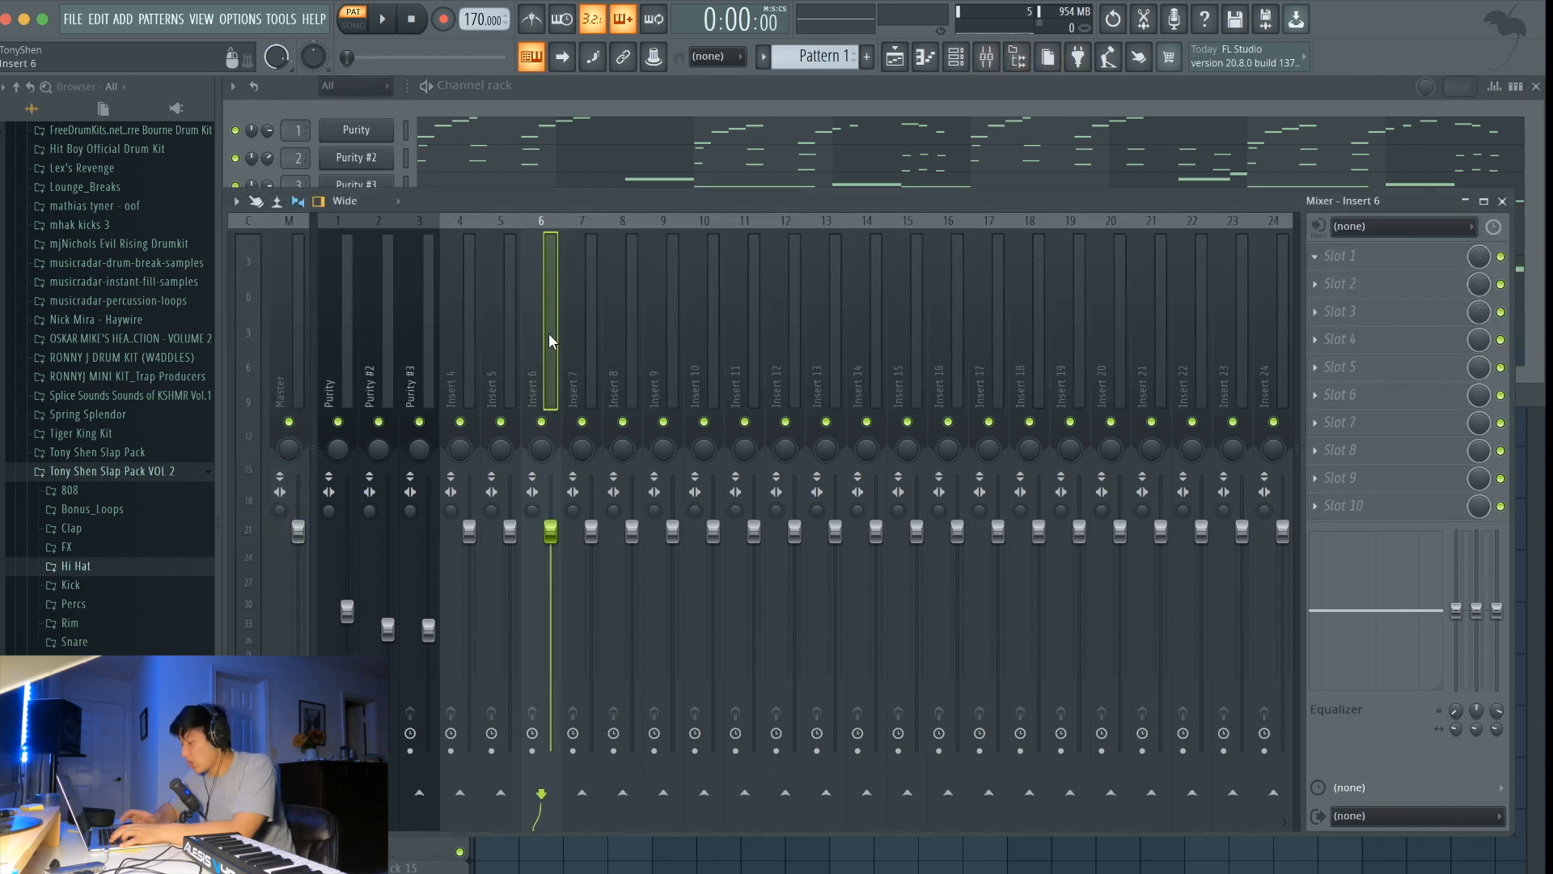
pyautogui.hotkey('ctrl', 'shift', 'l')
pyautogui.click(713, 352)
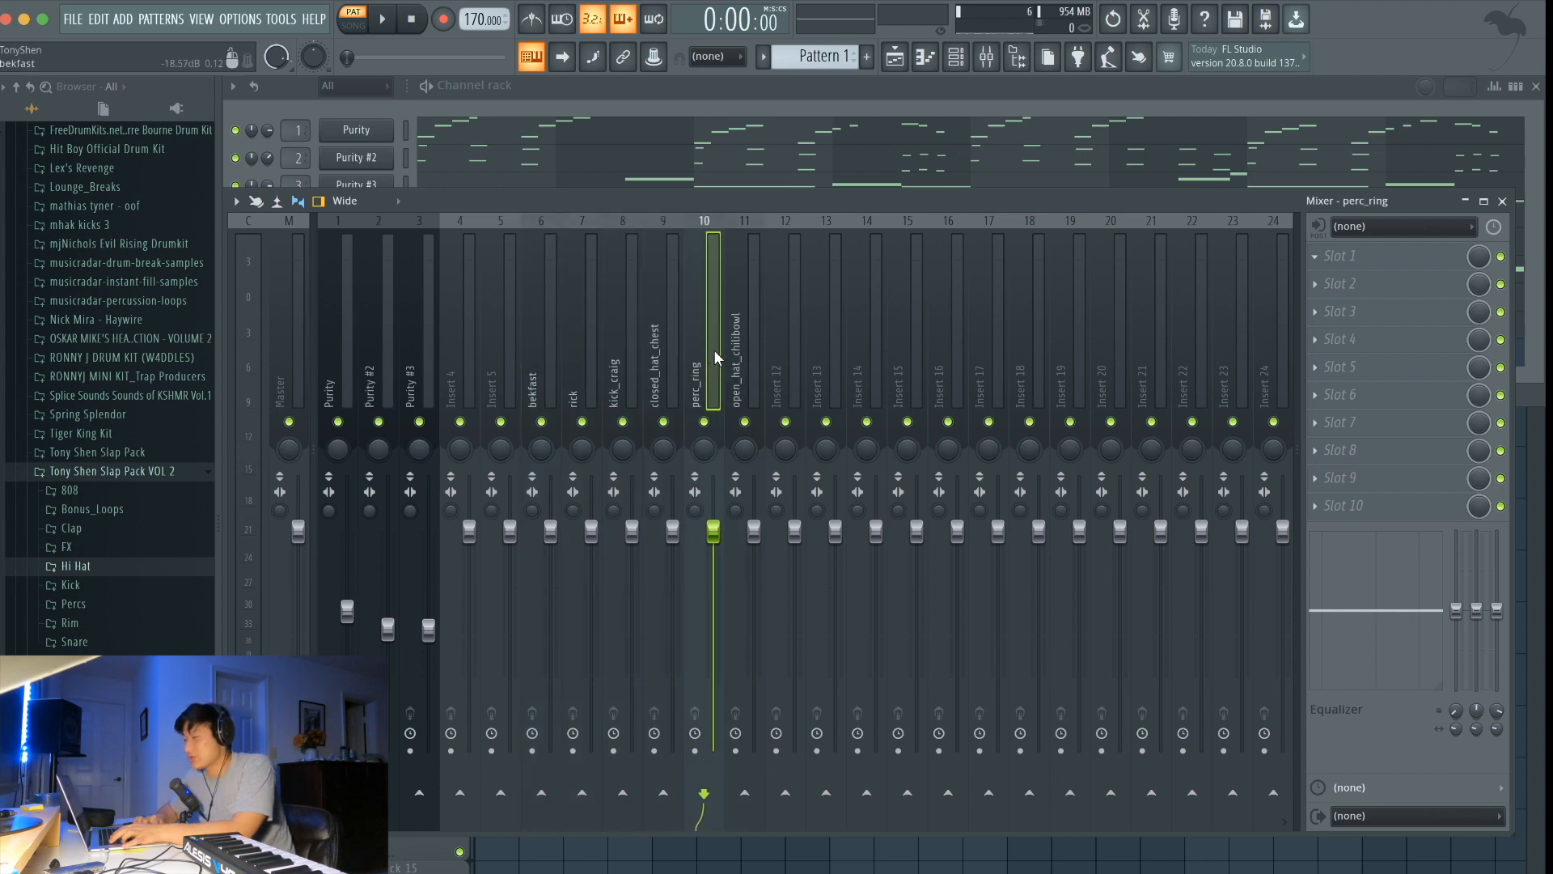
# Step: Return from the mixer to the playlist and split Pattern 1 by channel
pyautogui.click(734, 364)
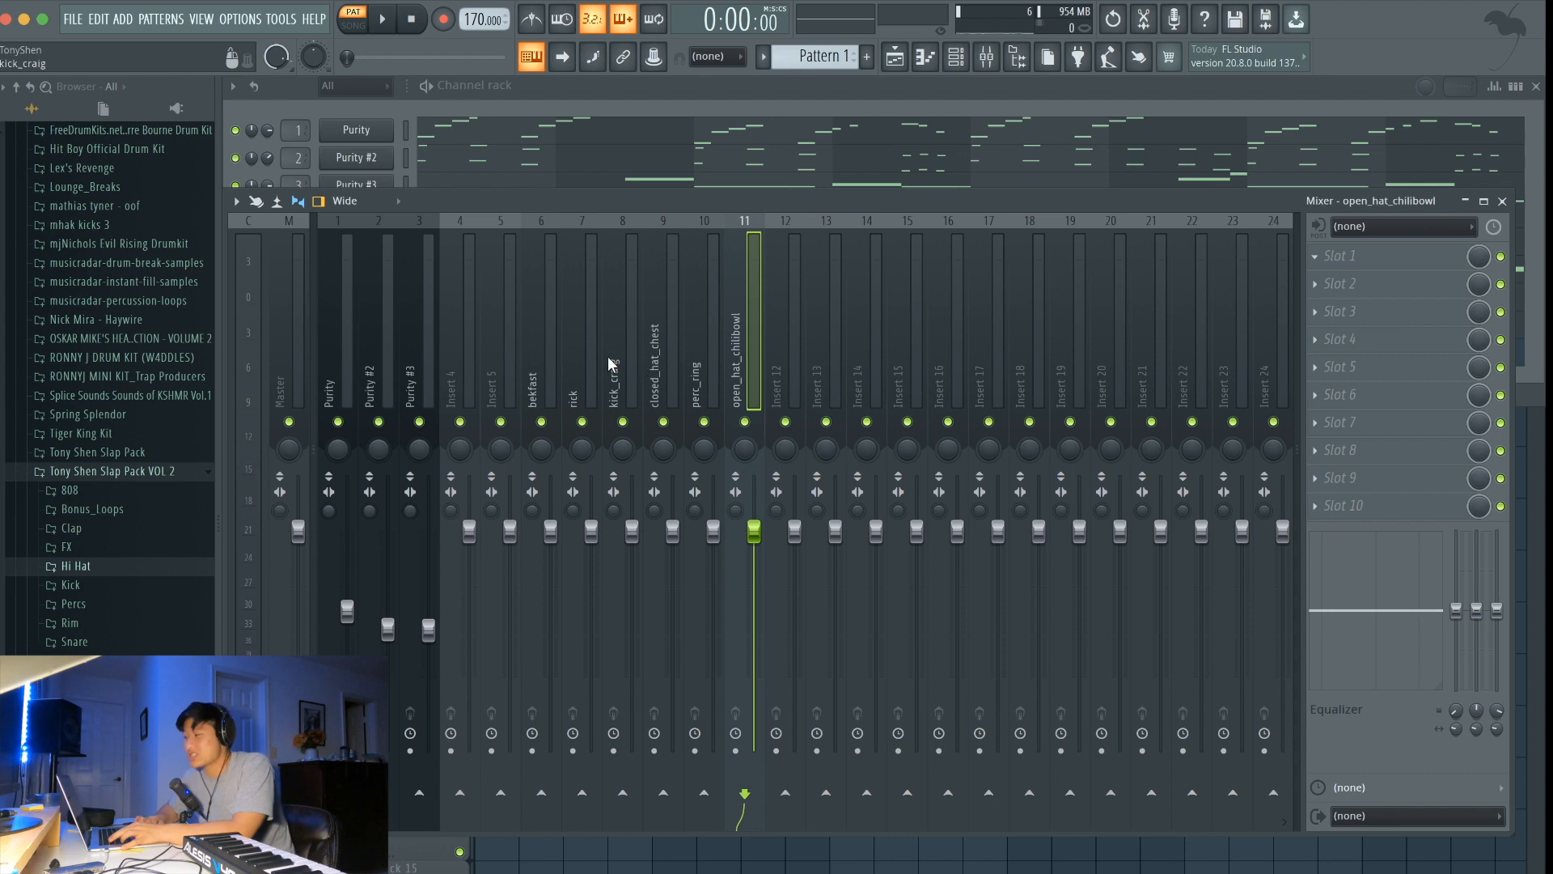
pyautogui.click(657, 82)
pyautogui.click(889, 56)
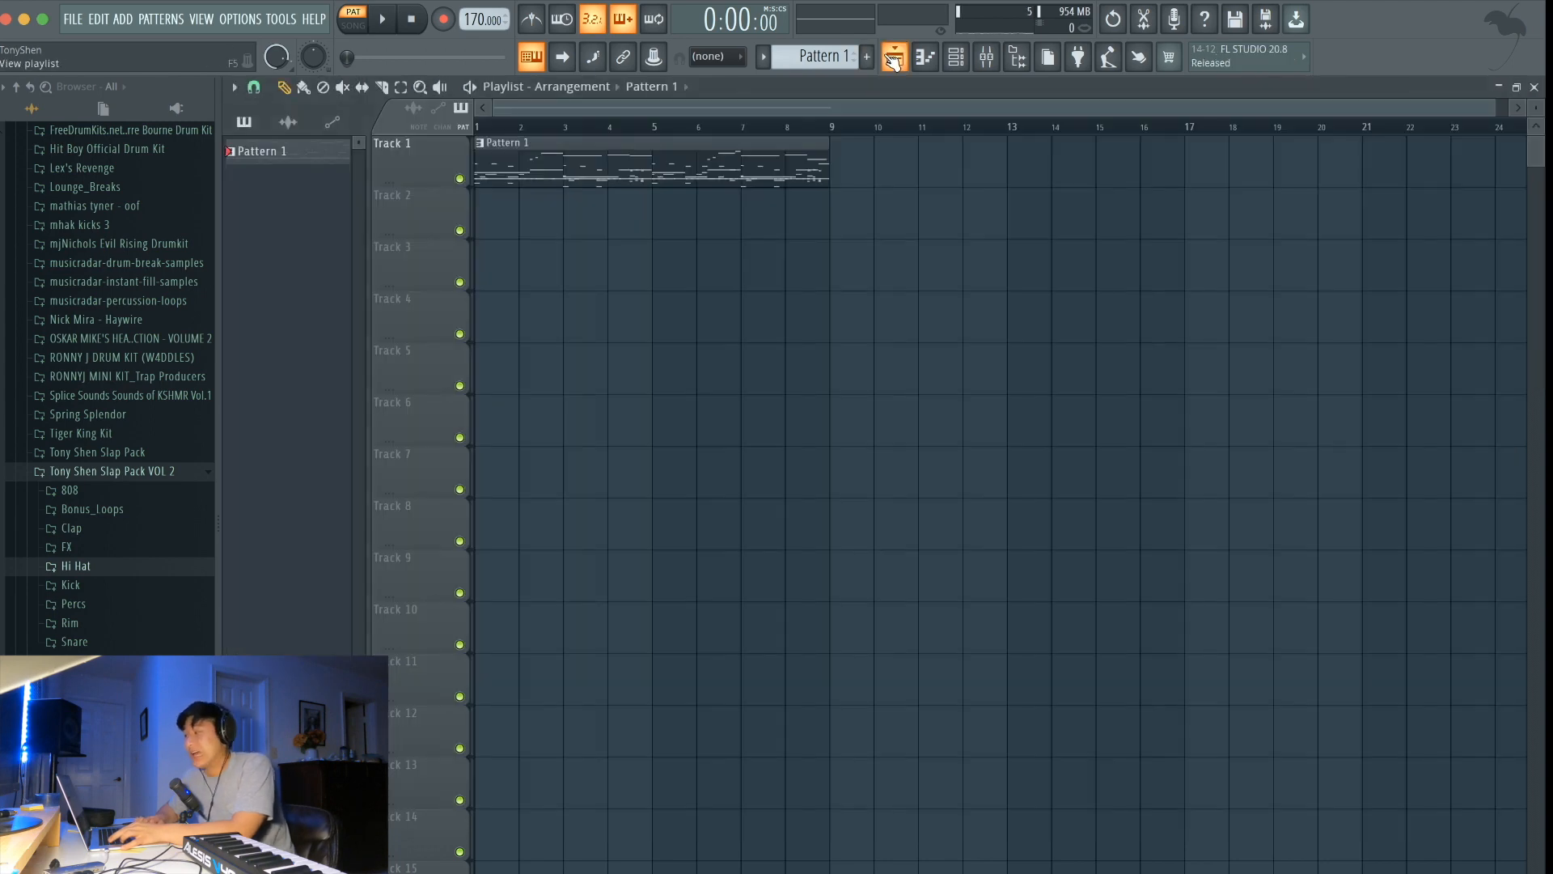
pyautogui.click(825, 61)
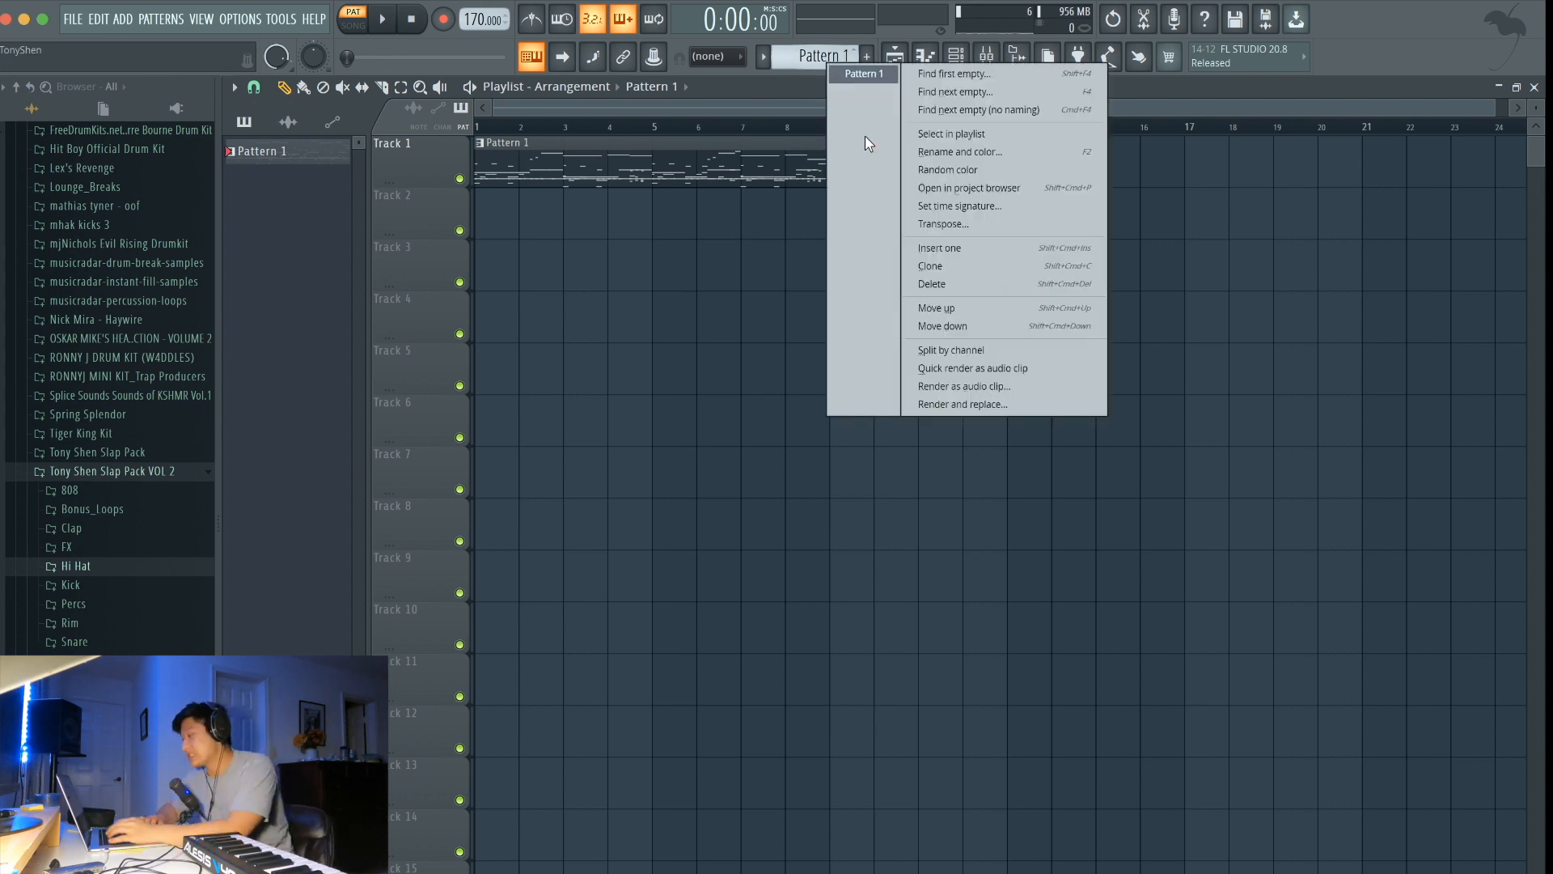
pyautogui.click(924, 343)
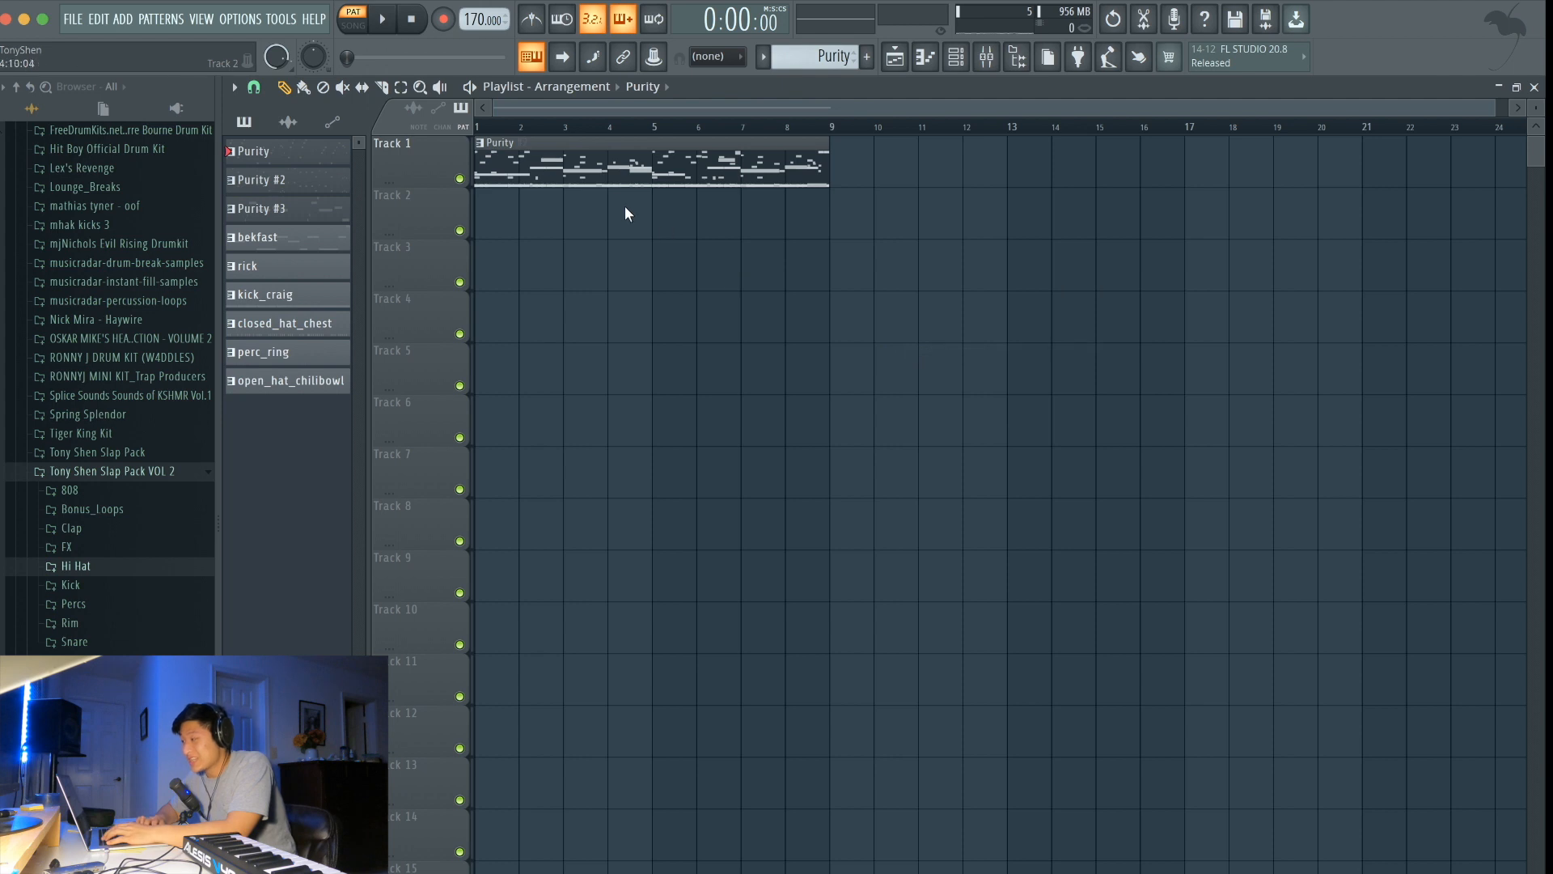
# Step: Clear the playlist and place all nine split patterns, Purity through open_hat_chilibowl, on Tracks 1 to 9 at bar 1
pyautogui.hotkey('ctrl', 'a')
pyautogui.press('Delete')
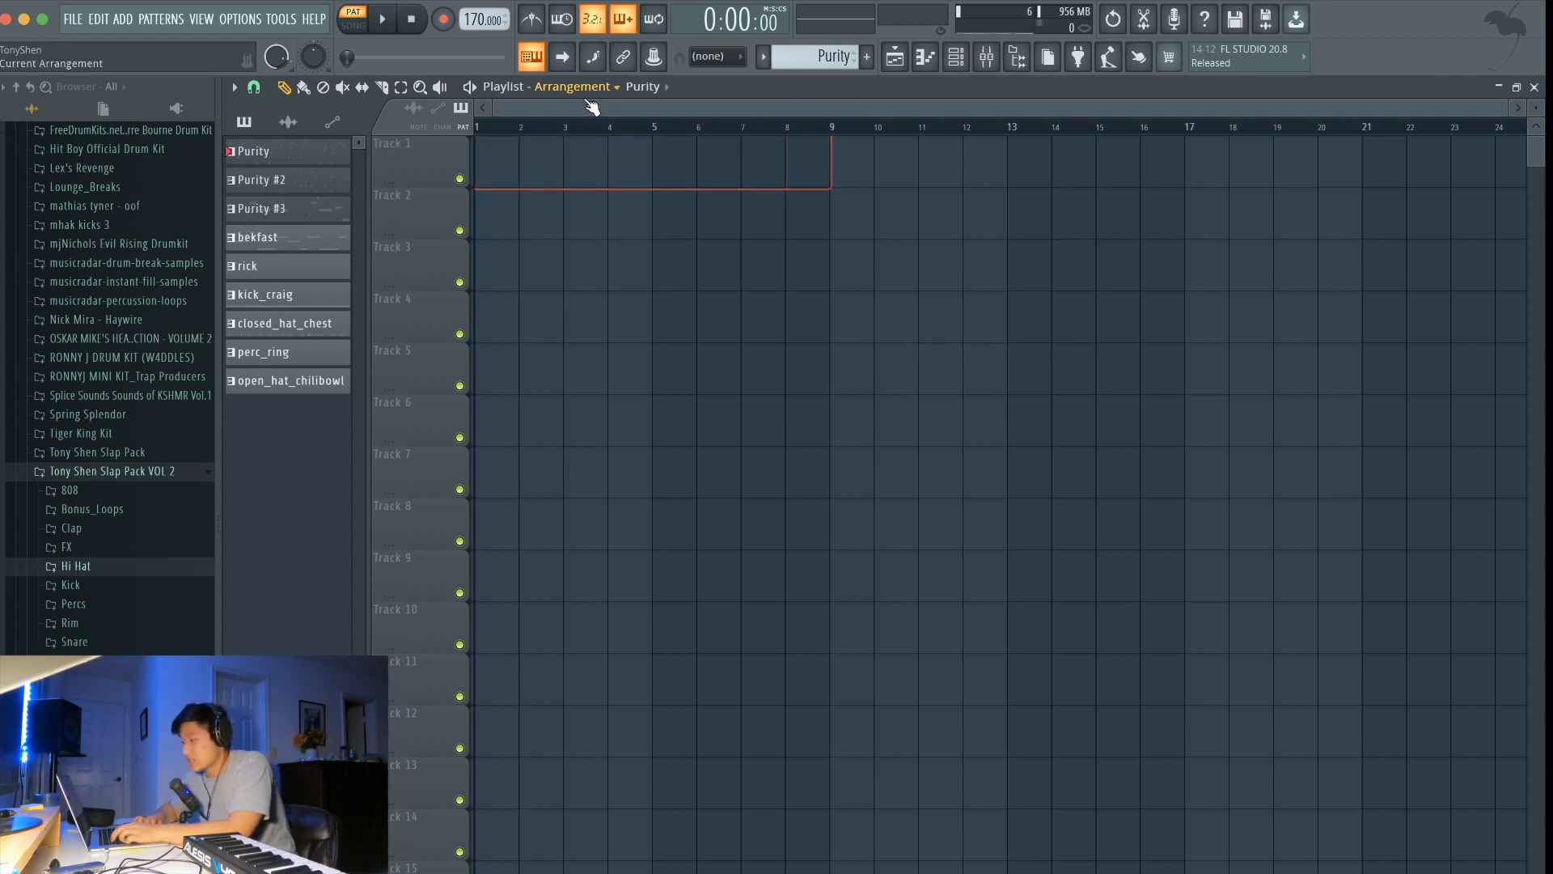
pyautogui.keyDown('shift'); pyautogui.click(295, 212); pyautogui.keyUp('shift')
pyautogui.keyDown('shift'); pyautogui.click(264, 153); pyautogui.keyUp('shift')
pyautogui.keyDown('shift'); pyautogui.click(264, 181); pyautogui.keyUp('shift')
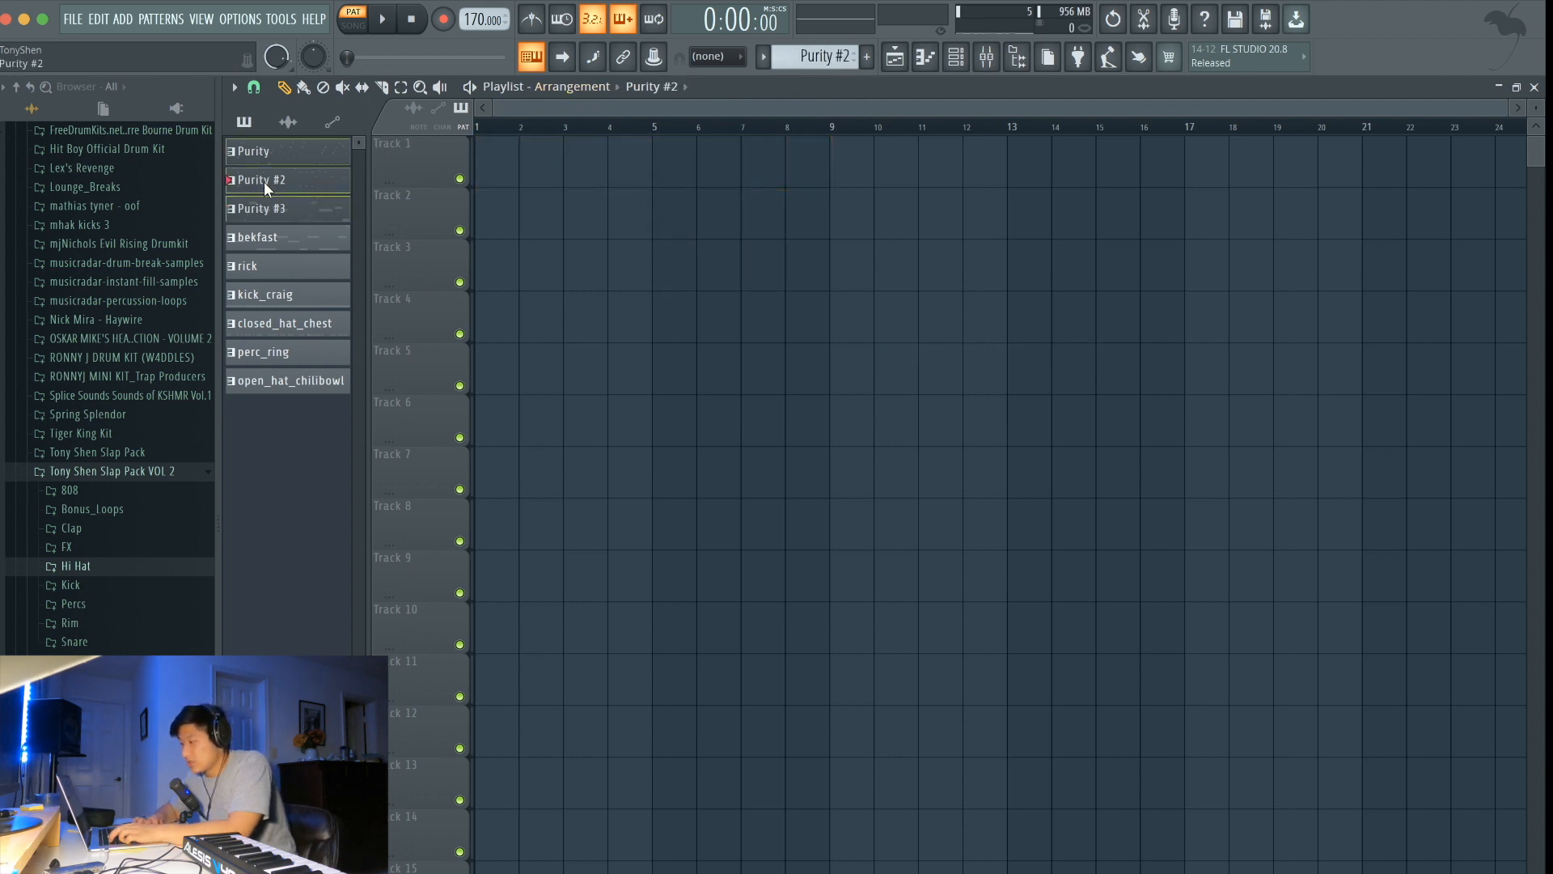
pyautogui.keyDown('shift'); pyautogui.click(264, 229); pyautogui.keyUp('shift')
pyautogui.keyDown('shift'); pyautogui.click(255, 377); pyautogui.keyUp('shift')
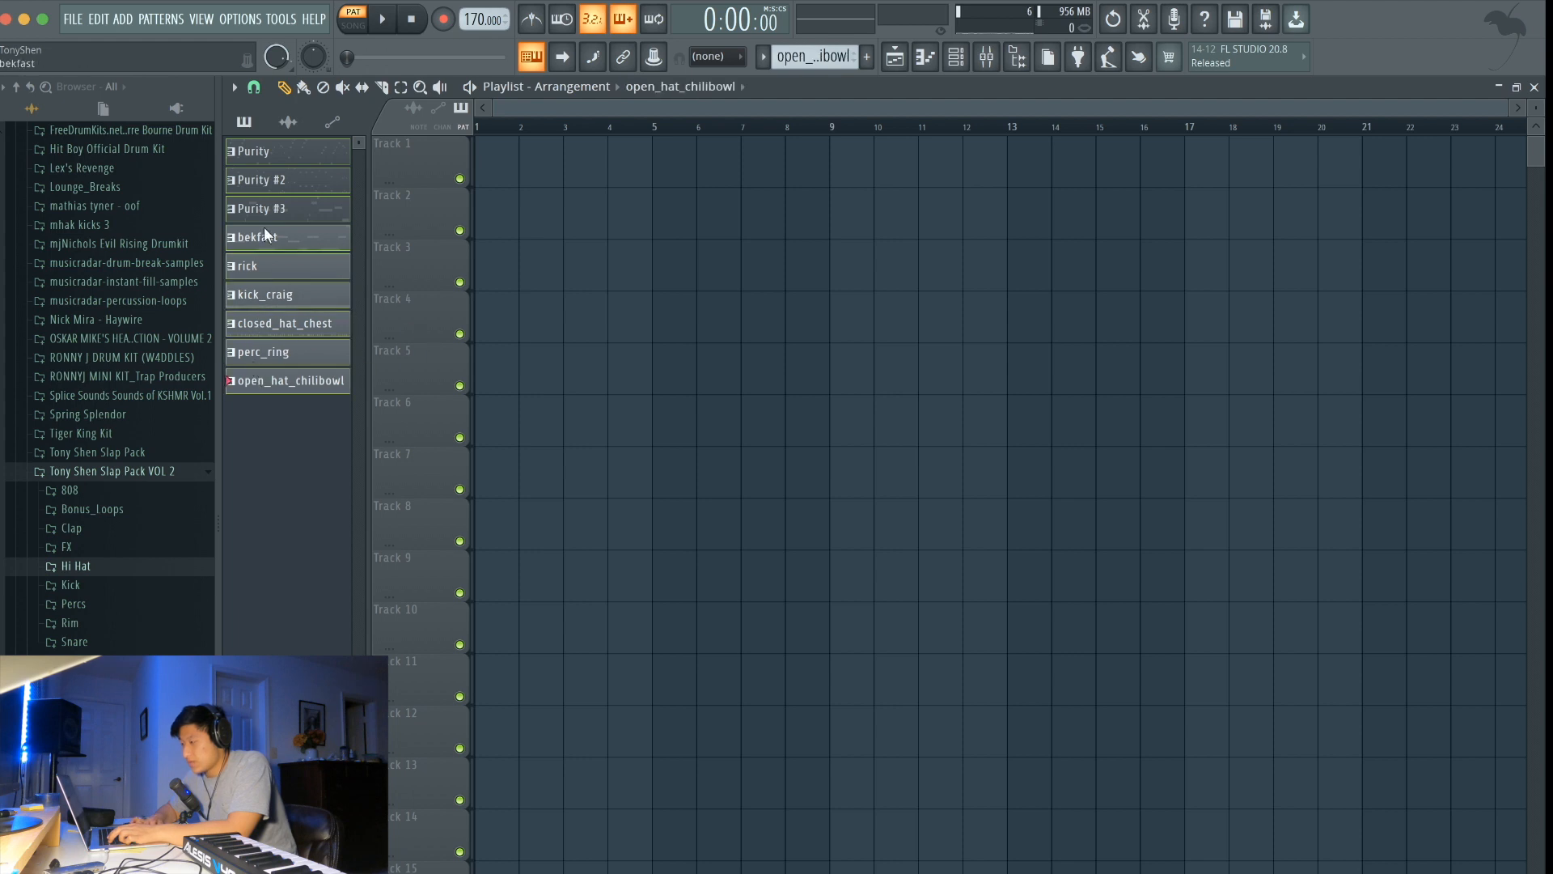
pyautogui.moveTo(278, 154); pyautogui.dragTo(508, 143)
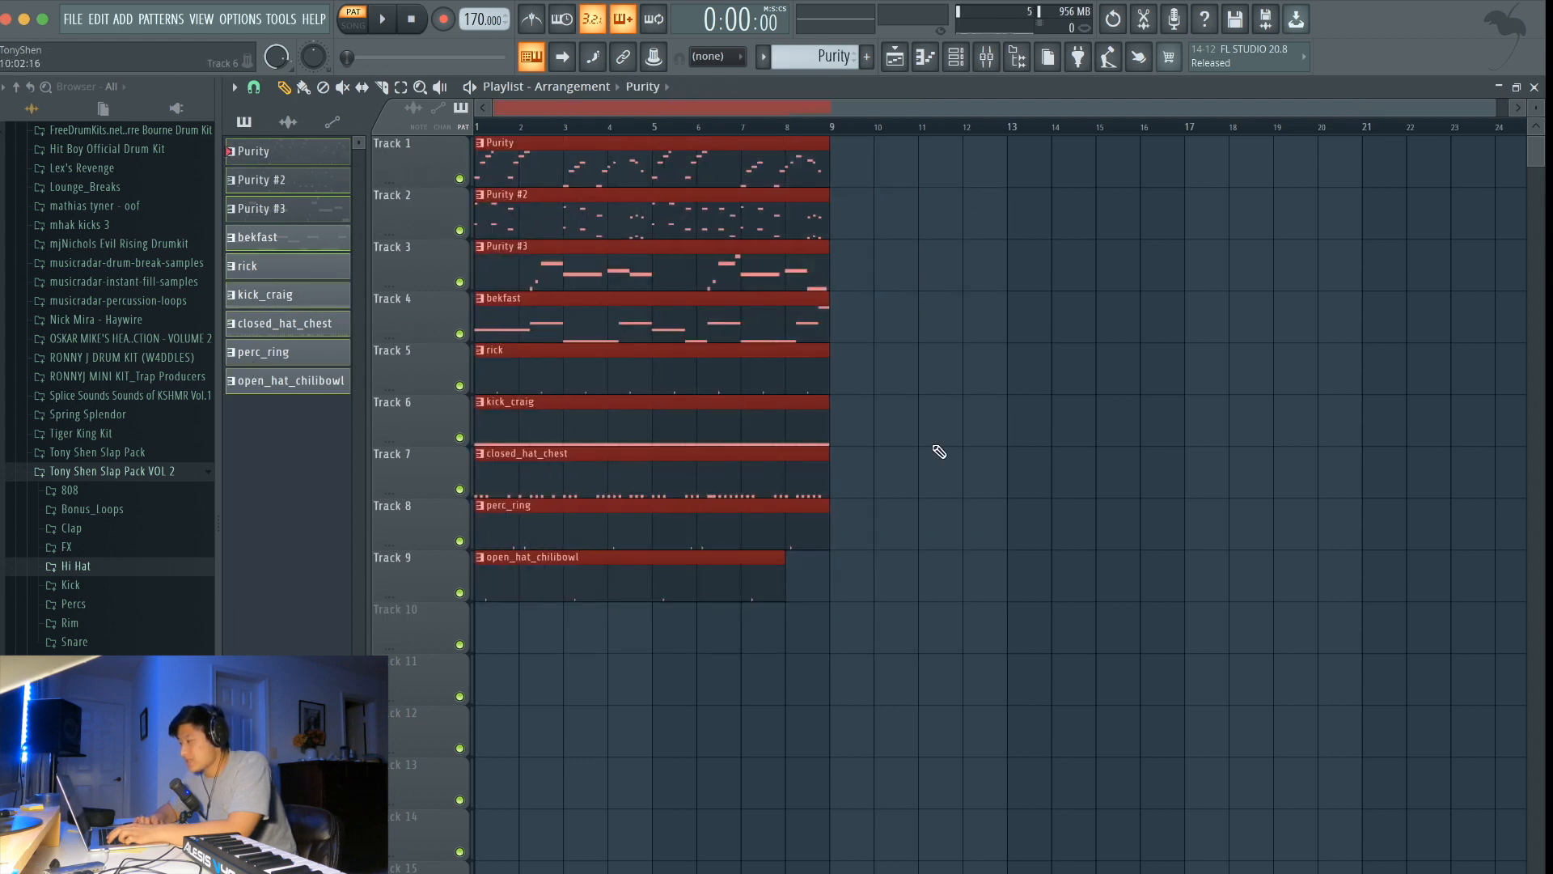
# Step: Move the clips on Tracks 3 to 9, from Purity #3 to open_hat_chilibowl, to start at bar 9
pyautogui.moveTo(859, 643); pyautogui.dragTo(840, 263)
pyautogui.keyDown('super'); pyautogui.click(741, 273); pyautogui.keyUp('super')
pyautogui.scroll(-3, 716, 290)
# Step: Repeat the Purity and Purity #2 clips three times so they fill Tracks 1 and 2 through bar 32
pyautogui.moveTo(712, 296); pyautogui.dragTo(558, 102)
pyautogui.press('super+b')
pyautogui.press('super+b')
pyautogui.press('super+b')
pyautogui.scroll(-1, 632, 440)
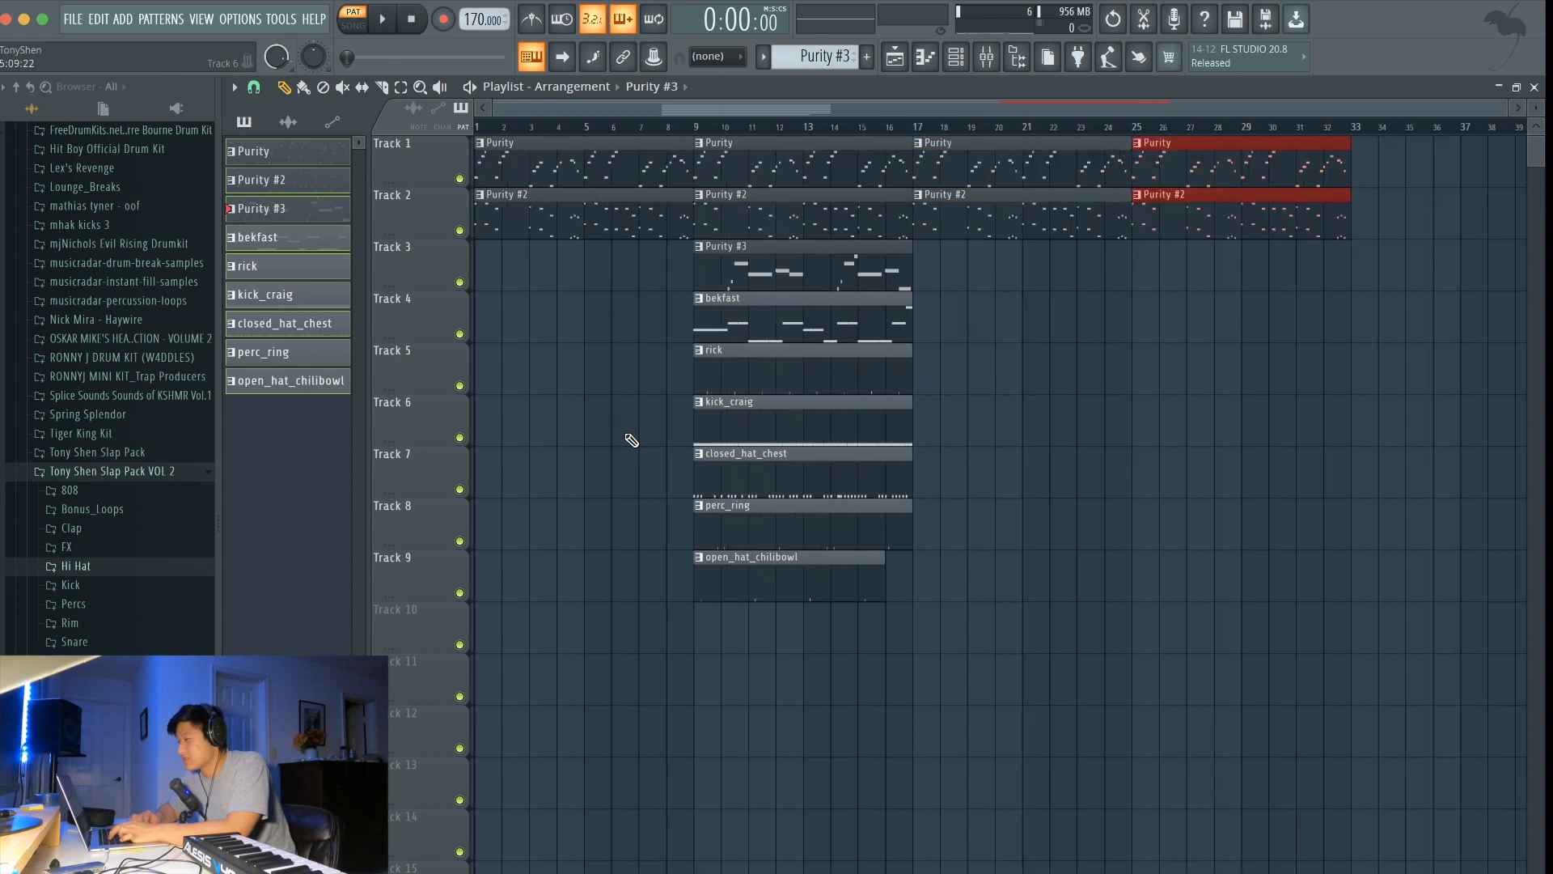
# Step: Move the drum clips on Tracks 5 to 9 to bar 17 and the Purity #3 clip to bar 25
pyautogui.scroll(-1, 632, 439)
pyautogui.keyDown('super'); pyautogui.click(890, 347); pyautogui.keyUp('super')
pyautogui.moveTo(774, 636); pyautogui.dragTo(898, 355)
pyautogui.moveTo(827, 234); pyautogui.dragTo(908, 270)
pyautogui.moveTo(777, 264); pyautogui.dragTo(1113, 264)
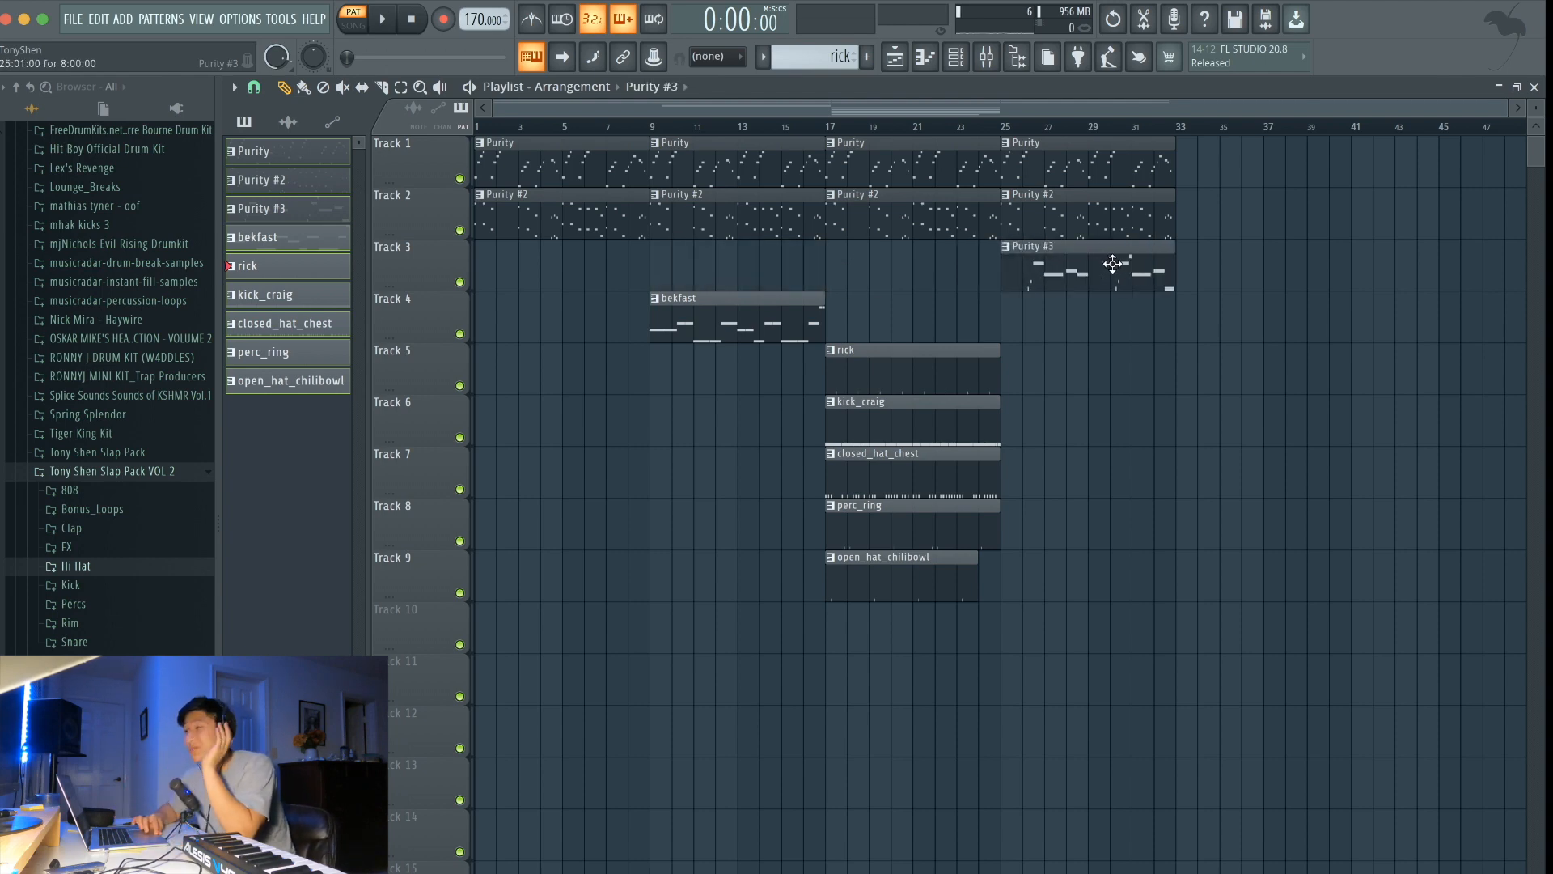
pyautogui.moveTo(1113, 264); pyautogui.dragTo(1113, 263)
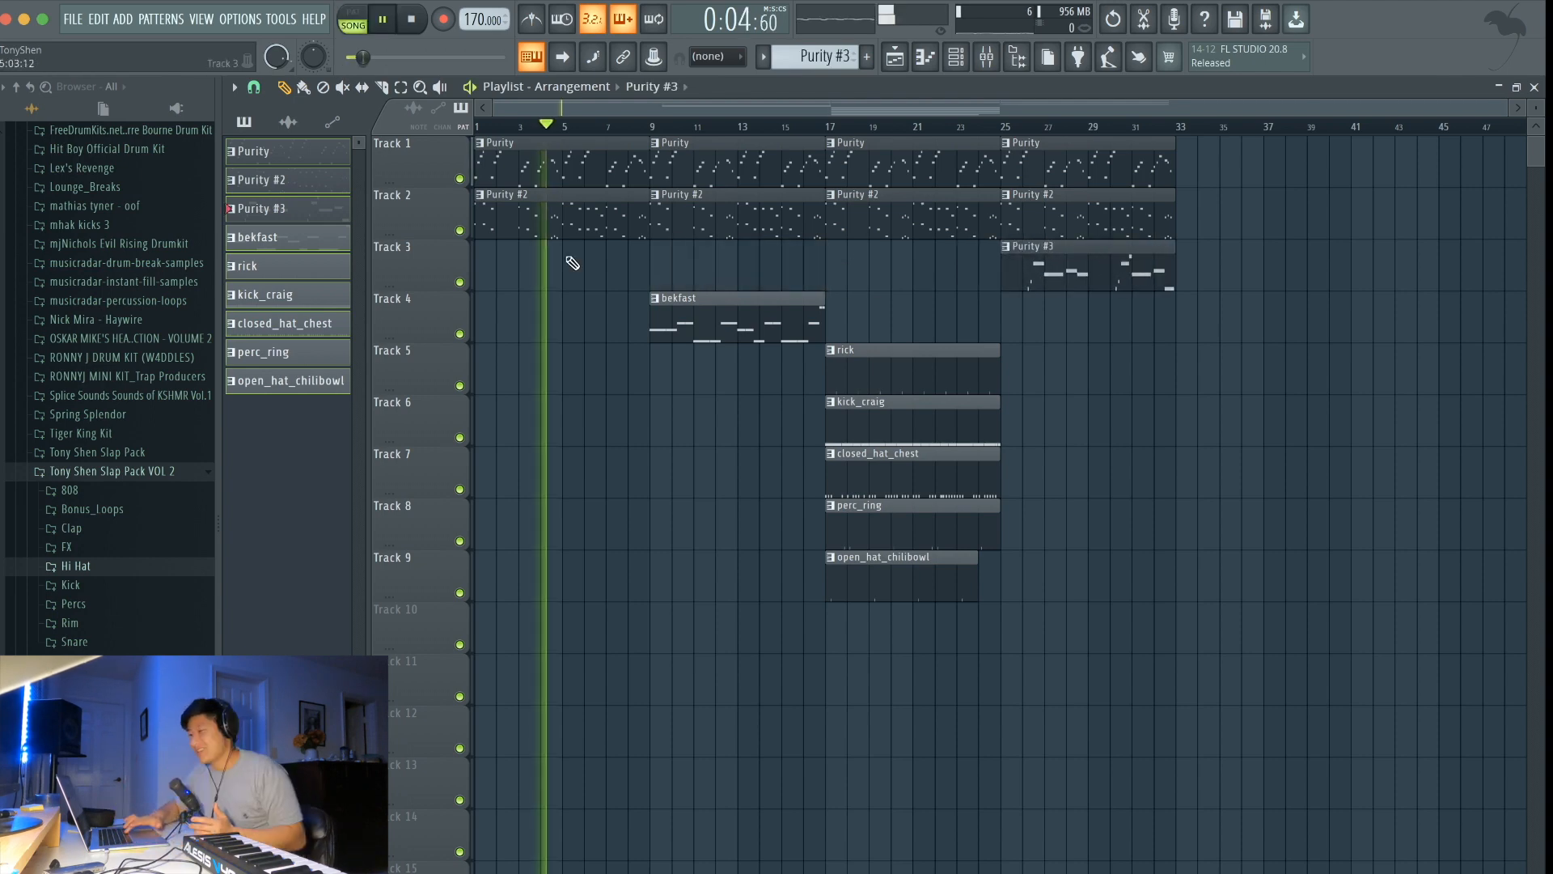
# Step: Play the arrangement from the start and from bar 9 to check the intro and the 808 entry
pyautogui.press('space')
pyautogui.press('space')
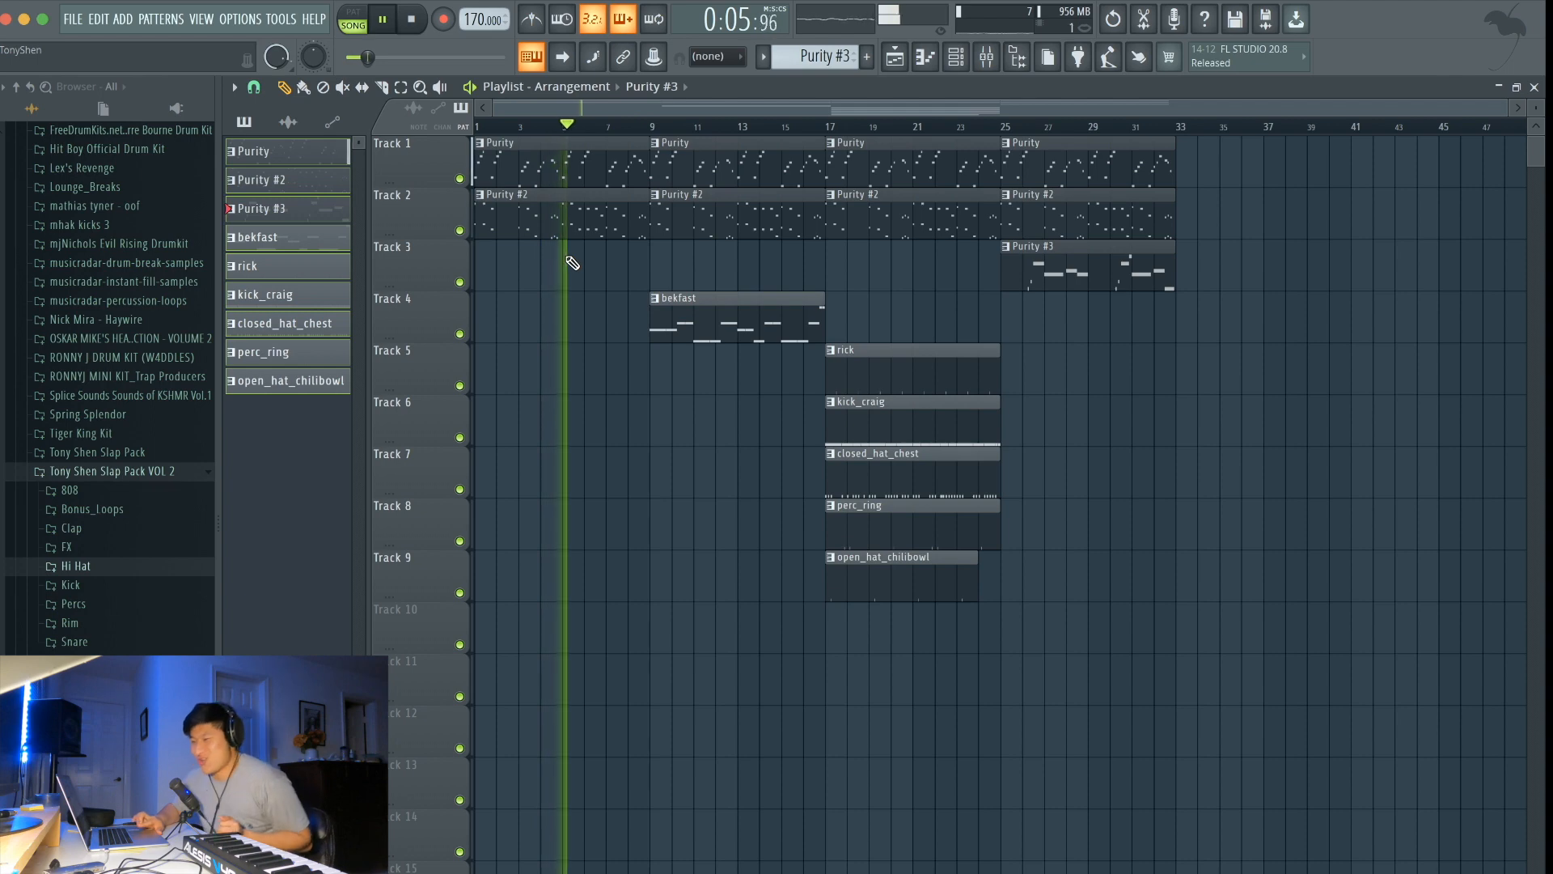
pyautogui.press('space')
pyautogui.click(650, 128)
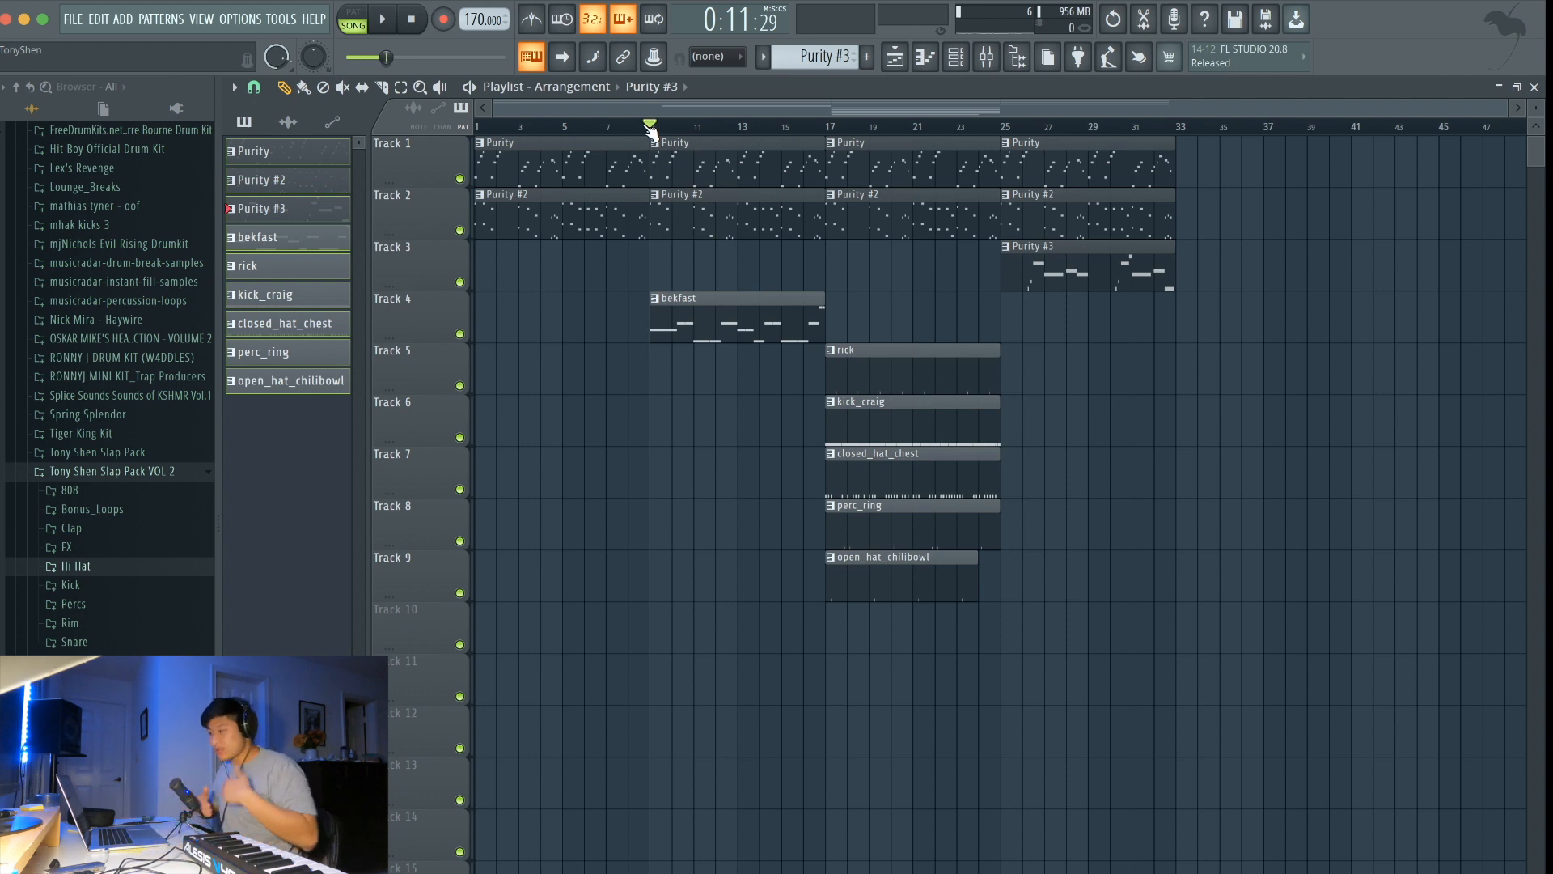
pyautogui.press('space')
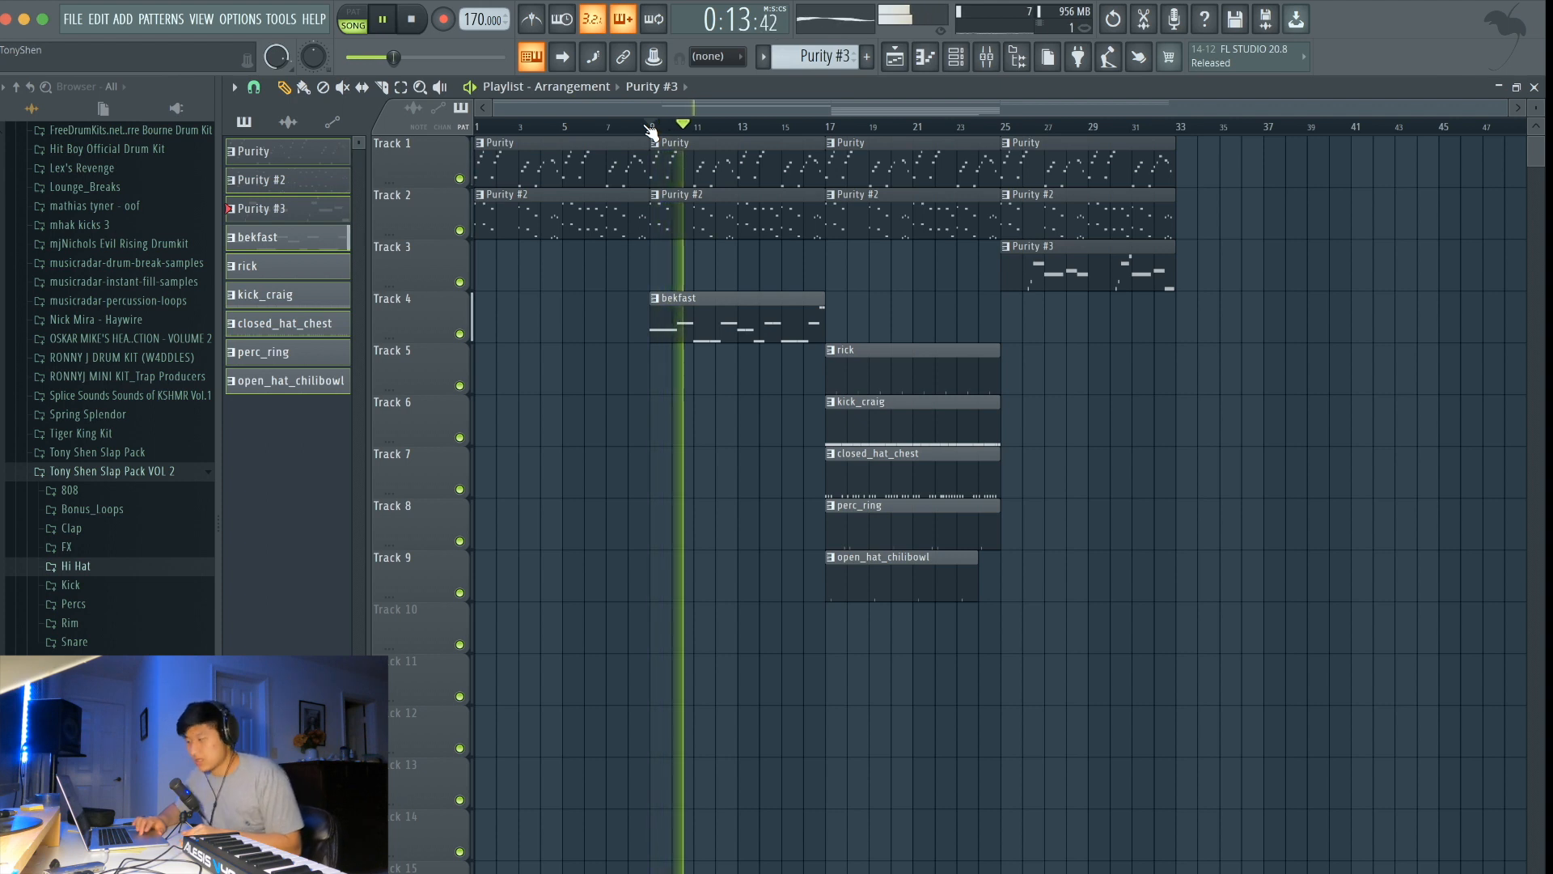
pyautogui.press('space')
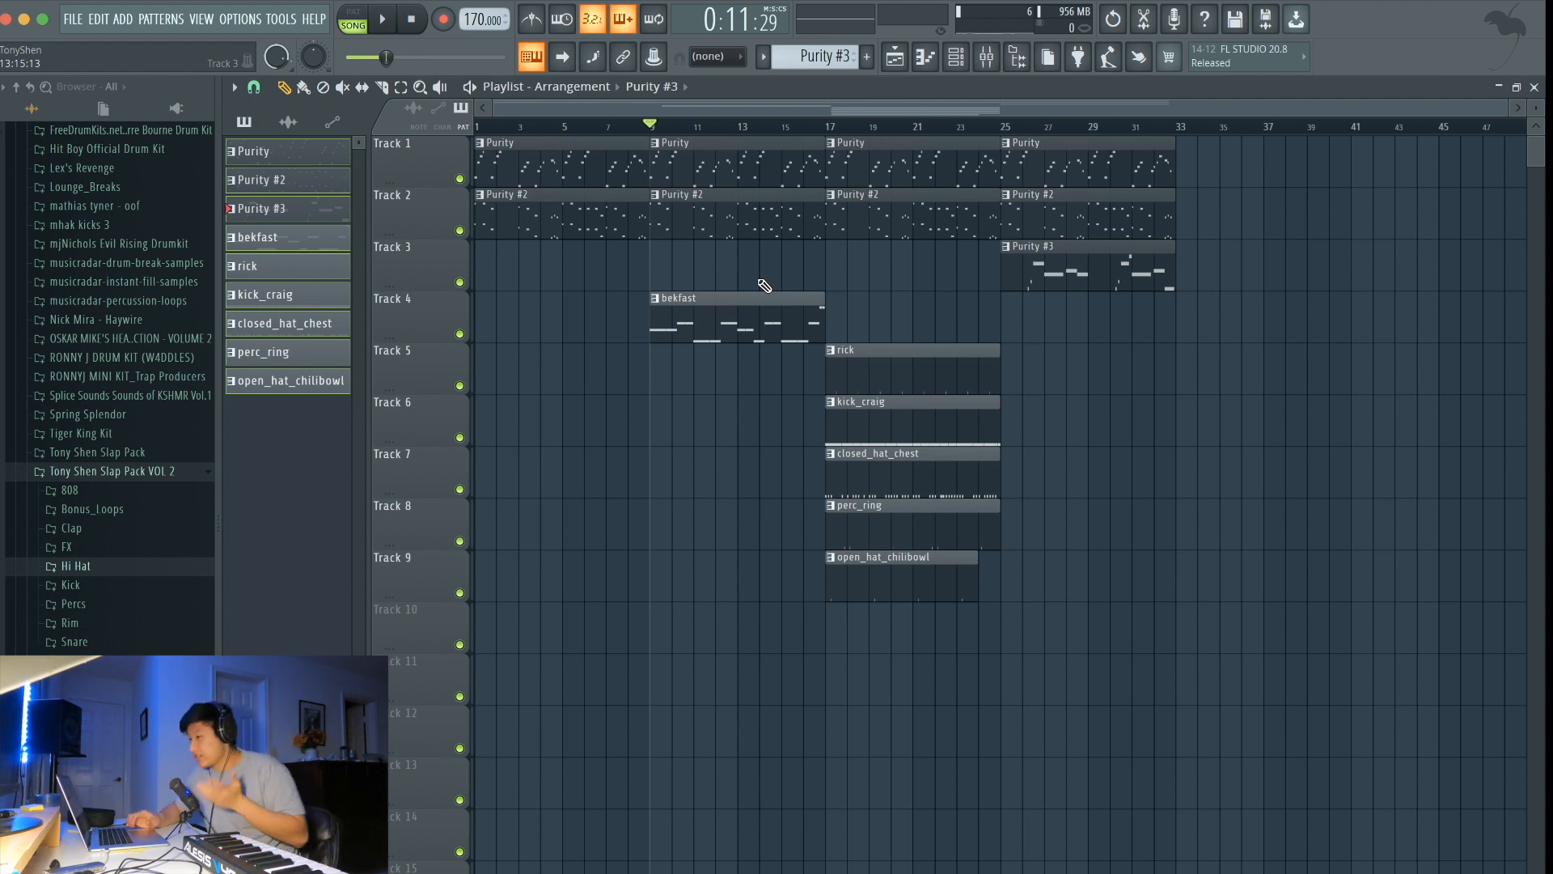
# Step: Copy the bekfast clip to bar 17 on Track 4 and play the song from that bar
pyautogui.moveTo(729, 316); pyautogui.dragTo(904, 323)
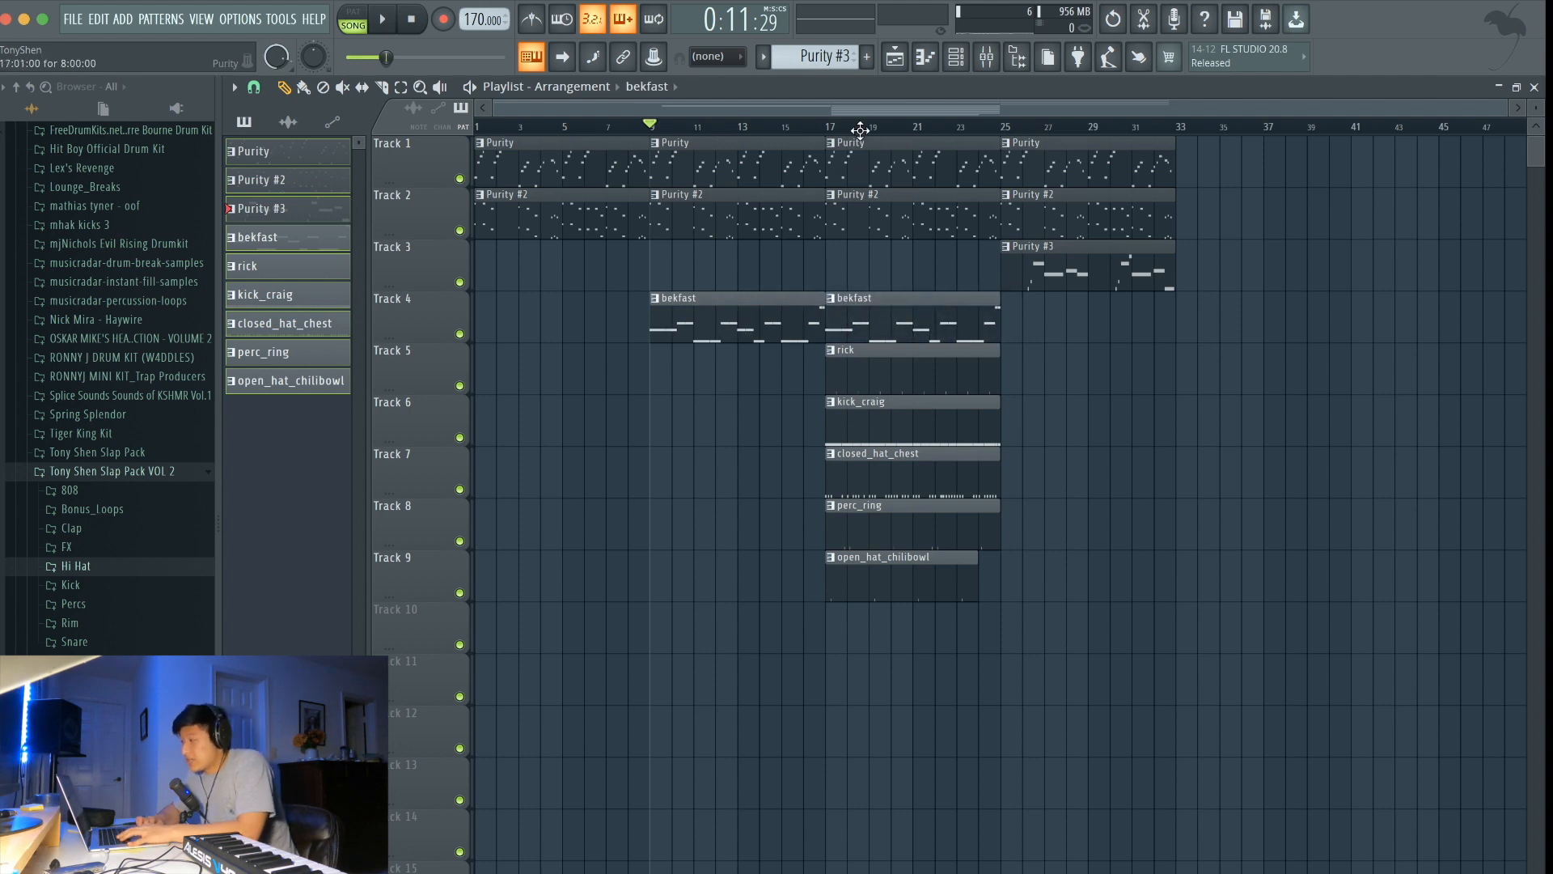
pyautogui.click(833, 130)
pyautogui.press('space')
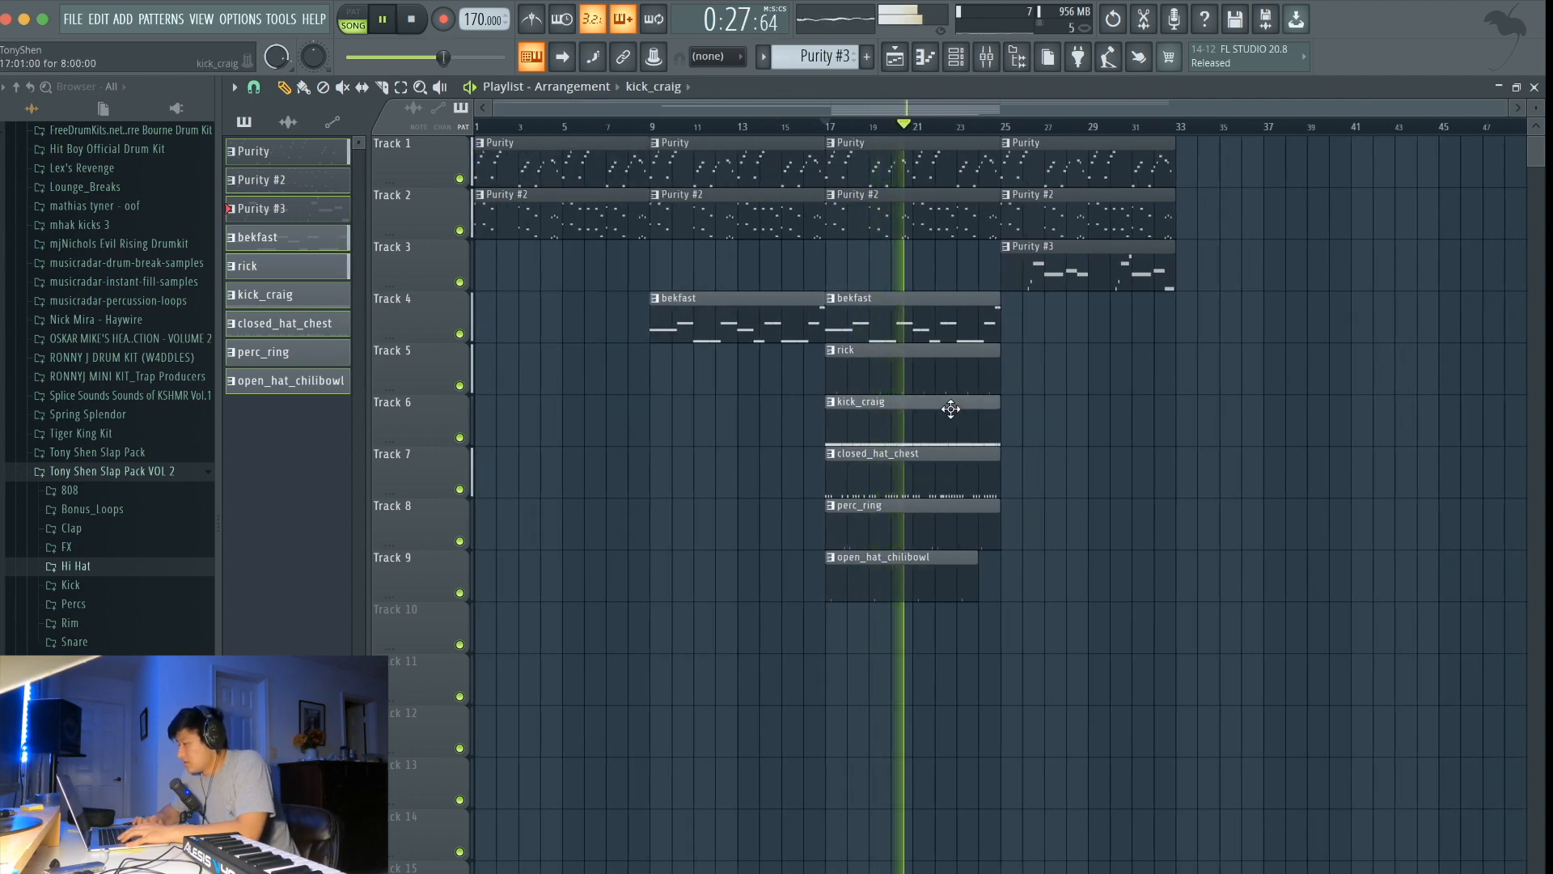
# Step: Move the kick_craig clip to bar 25 and copy the rick and bekfast clips to the same bar
pyautogui.moveTo(940, 406); pyautogui.dragTo(1113, 403)
pyautogui.moveTo(1049, 358)
pyautogui.mouseDown()
pyautogui.moveTo(883, 319)
pyautogui.moveTo(1082, 333)
pyautogui.moveTo(1064, 336)
pyautogui.mouseUp()
pyautogui.keyDown('ctrl'); pyautogui.click(1224, 311); pyautogui.keyUp('ctrl')
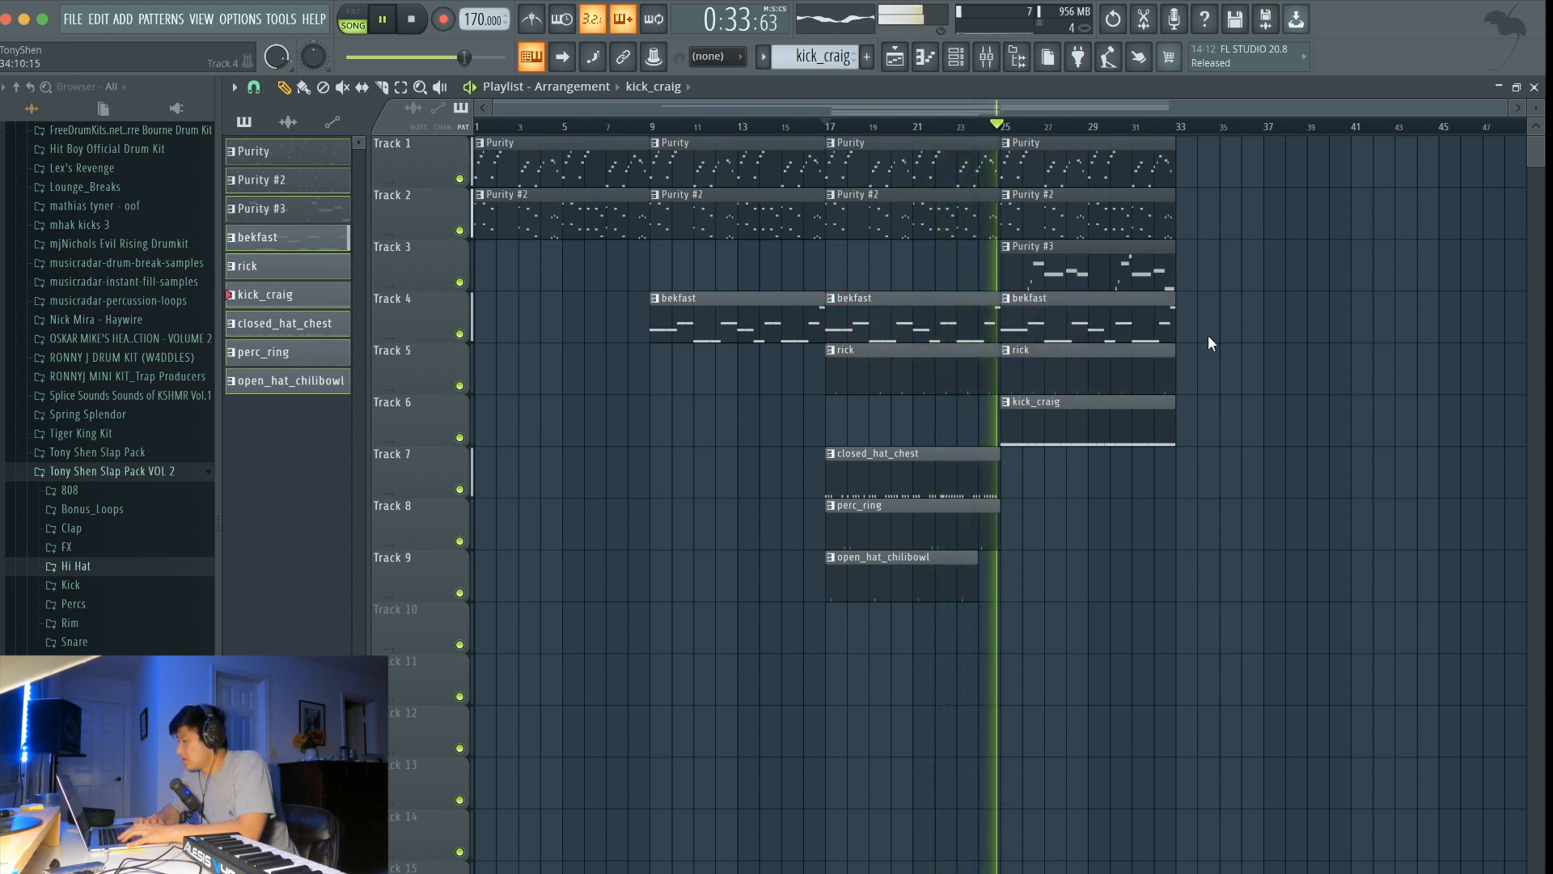
# Step: Copy the bar 25 clips on Tracks 1 to 6 and the bar 17 hat and perc clips on Tracks 7 to 9 to bar 33
pyautogui.moveTo(1178, 474); pyautogui.dragTo(1203, 170)
pyautogui.keyDown('ctrl'); pyautogui.click(1192, 538); pyautogui.keyUp('ctrl')
pyautogui.moveTo(1079, 629); pyautogui.dragTo(1202, 484)
pyautogui.keyDown('ctrl'); pyautogui.click(1098, 529); pyautogui.keyUp('ctrl')
pyautogui.scroll(-1, 1096, 529)
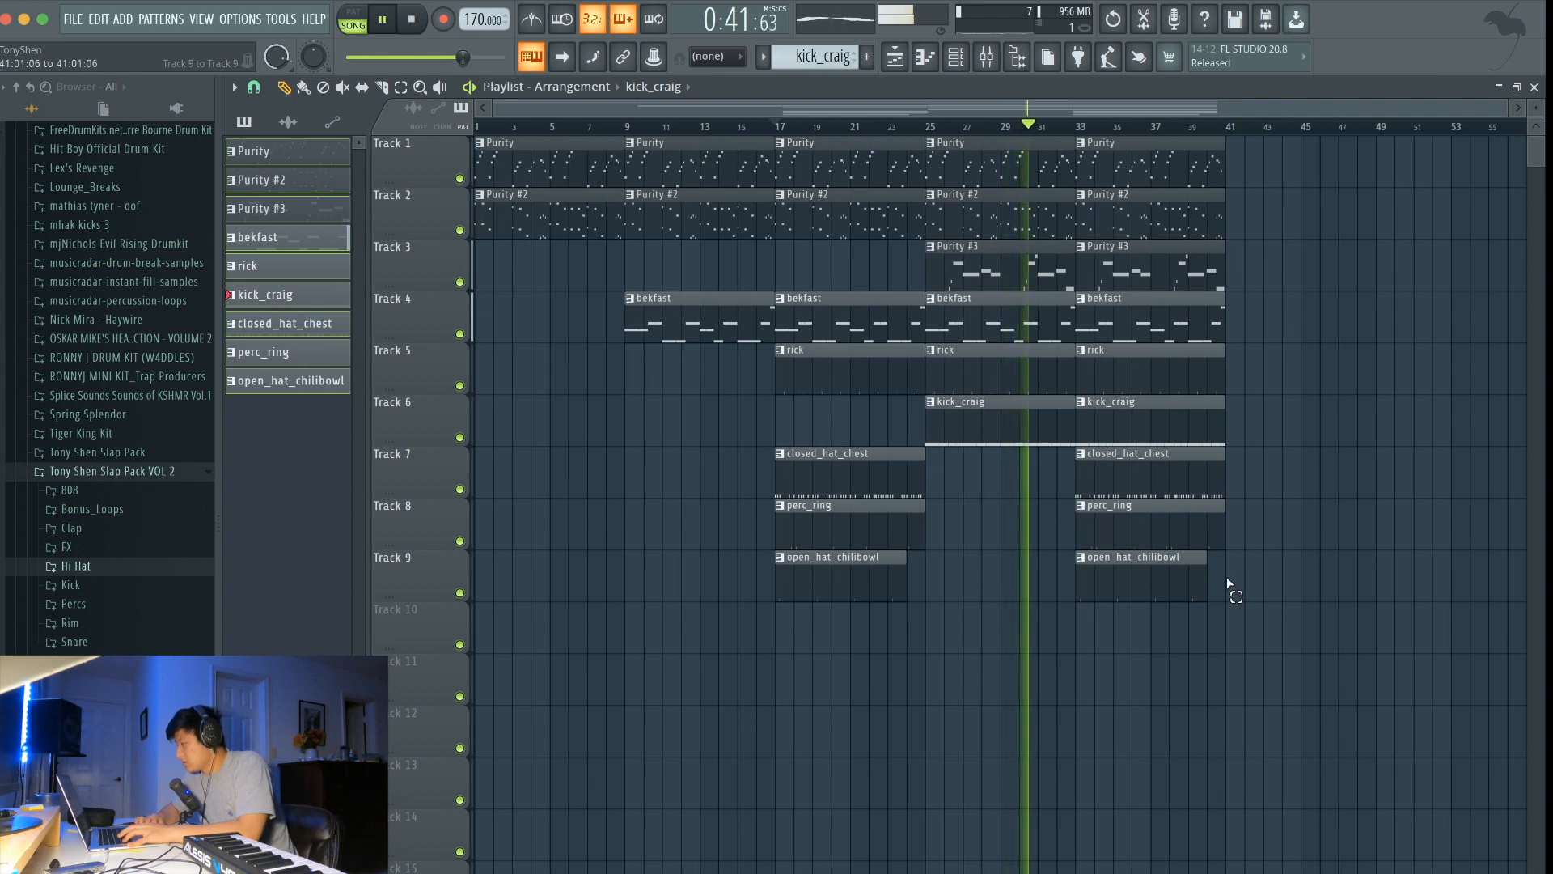
# Step: Select all clips from bar 9 through bar 40 and duplicate them to start at bar 41
pyautogui.moveTo(1289, 596); pyautogui.dragTo(663, 119)
pyautogui.hotkey('ctrl', 'b')
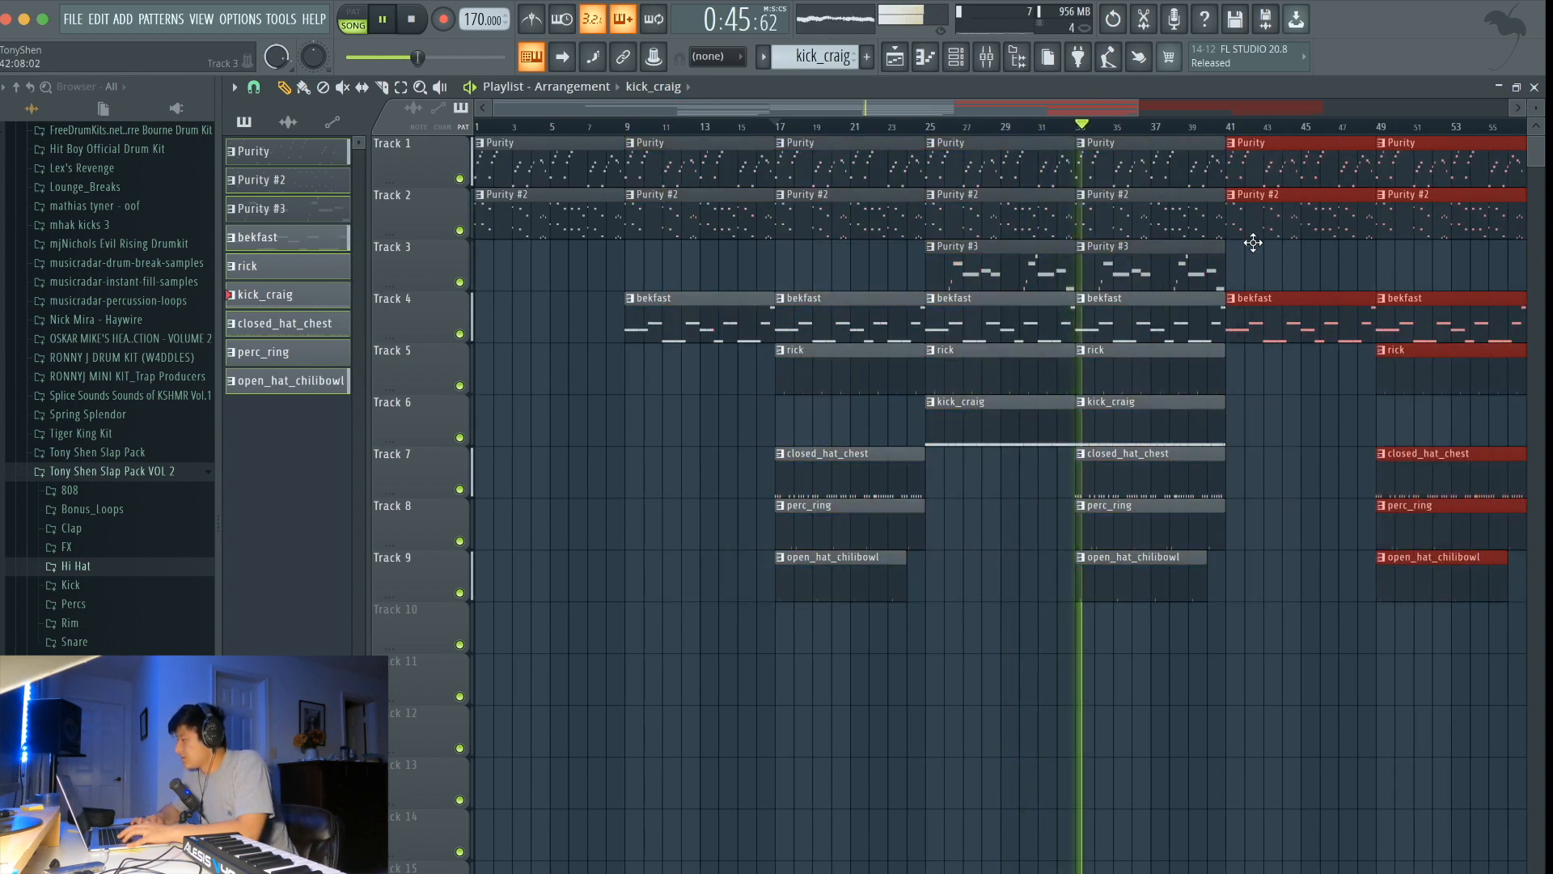
pyautogui.click(1253, 257)
# Step: Copy closed_hat_chest, perc_ring and rick clips to bar 41 and delete the bekfast clip at that bar
pyautogui.scroll(-1, 1253, 263)
pyautogui.moveTo(1209, 522); pyautogui.dragTo(1076, 461)
pyautogui.keyDown('ctrl'); pyautogui.click(1116, 420); pyautogui.keyUp('ctrl')
pyautogui.moveTo(1185, 375); pyautogui.dragTo(1074, 377)
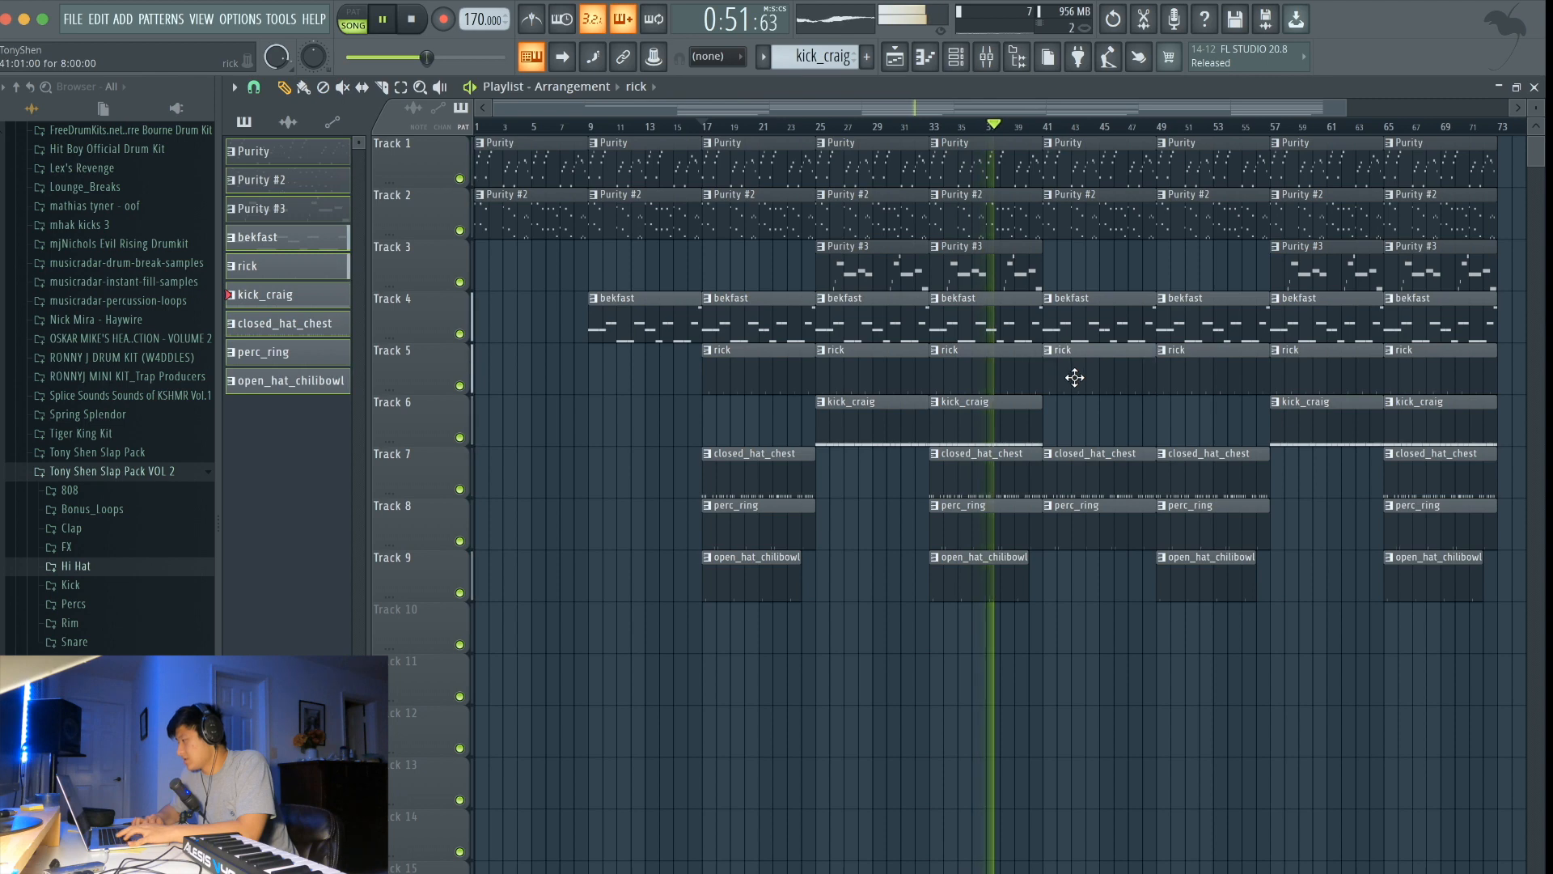
pyautogui.rightClick(1063, 327)
pyautogui.scroll(-1, 1074, 579)
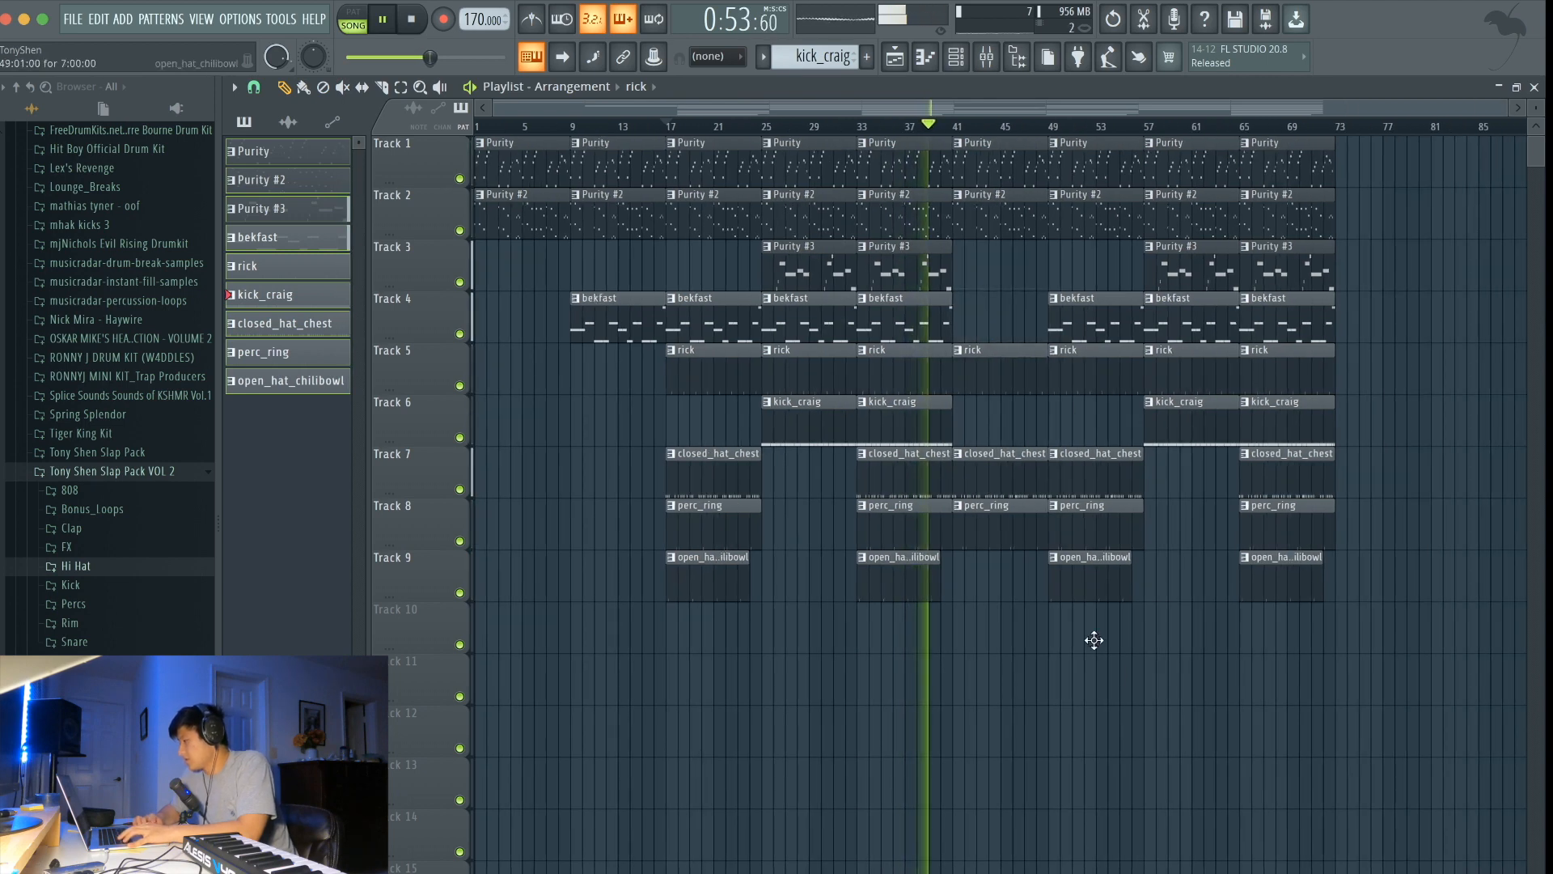